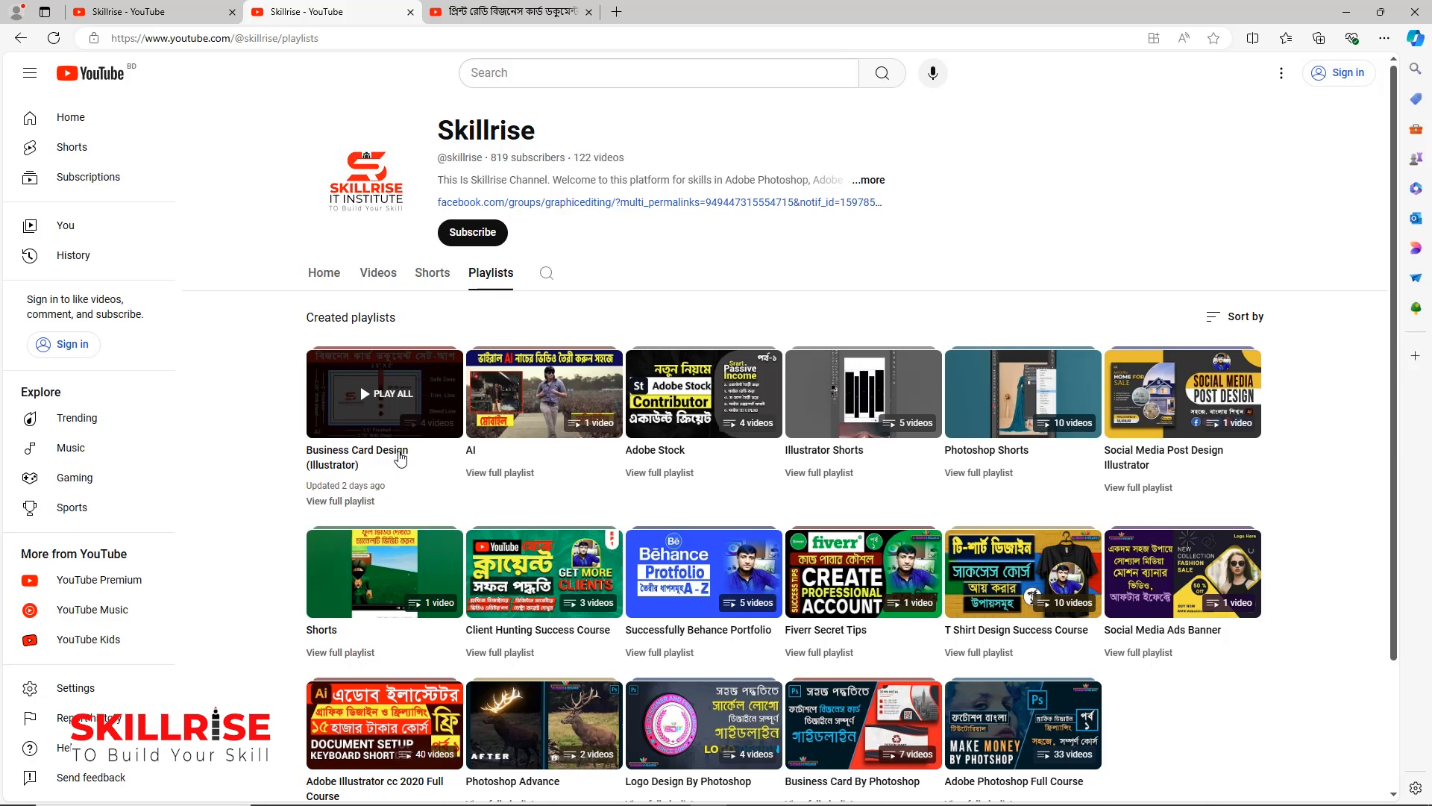
Place the reference image 2 (2) from the 2nd folder onto the business card artboard
{"action": "left_click", "coordinate": [145, 11]}
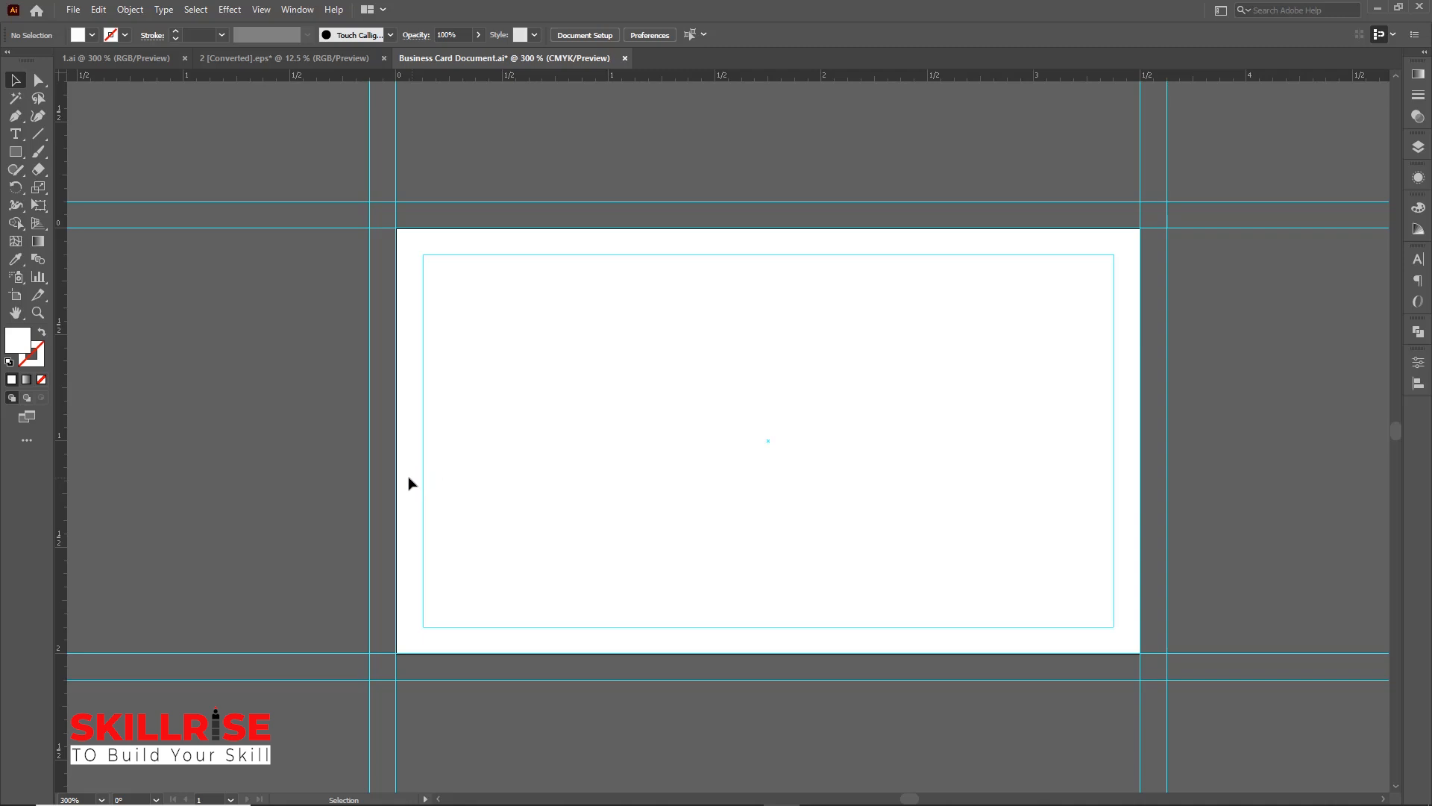
{"action": "left_click", "coordinate": [74, 11]}
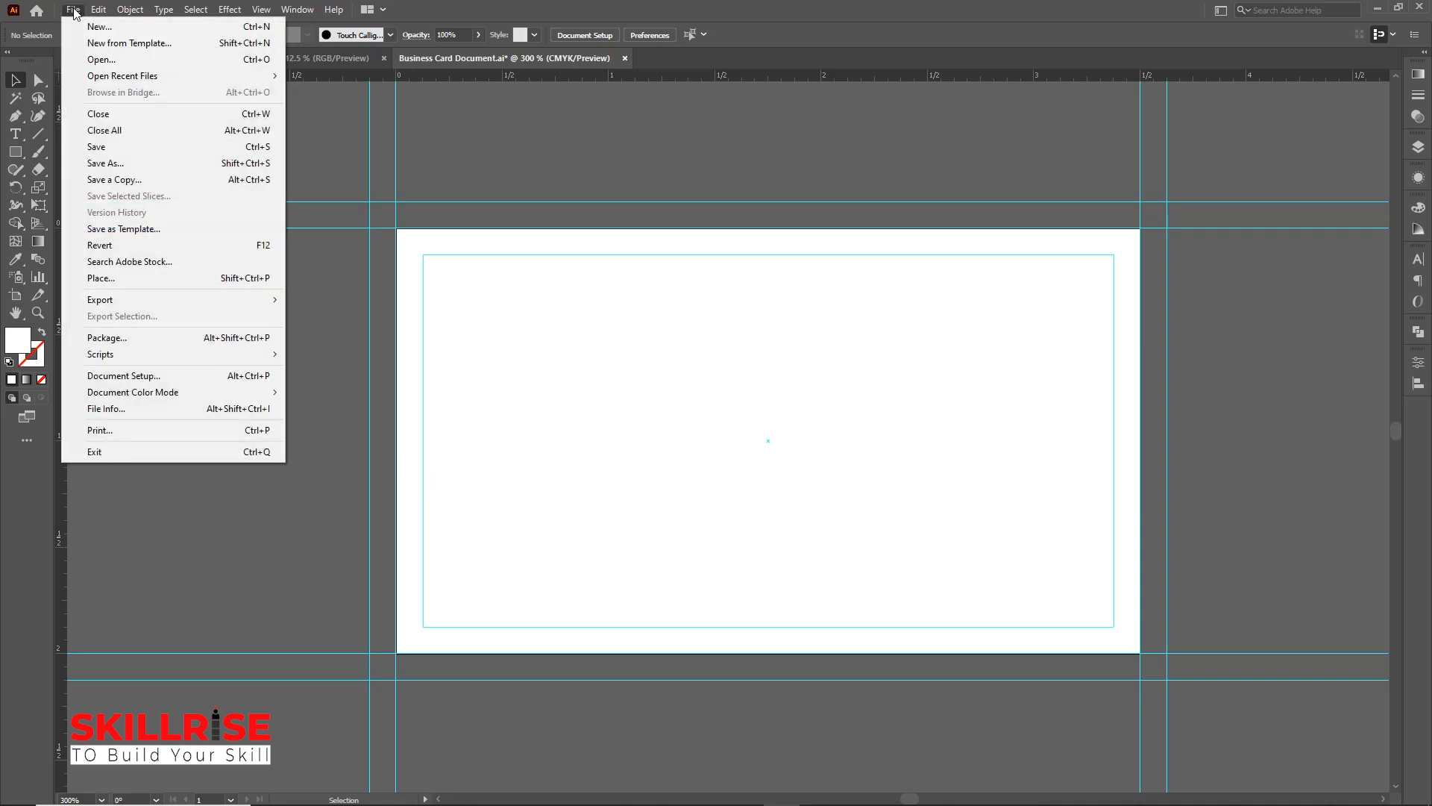
{"action": "left_click", "coordinate": [115, 280]}
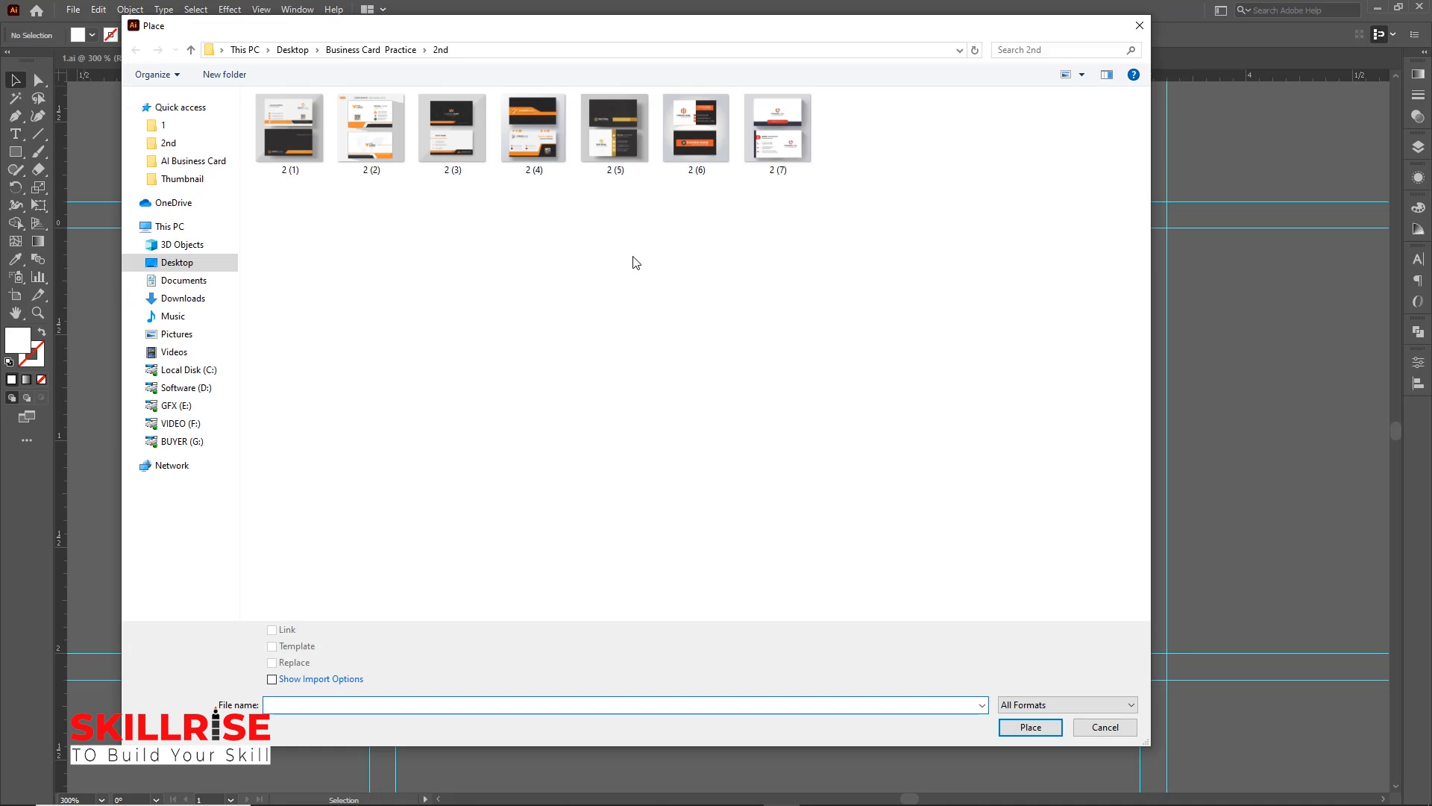
{"action": "left_click", "coordinate": [369, 142]}
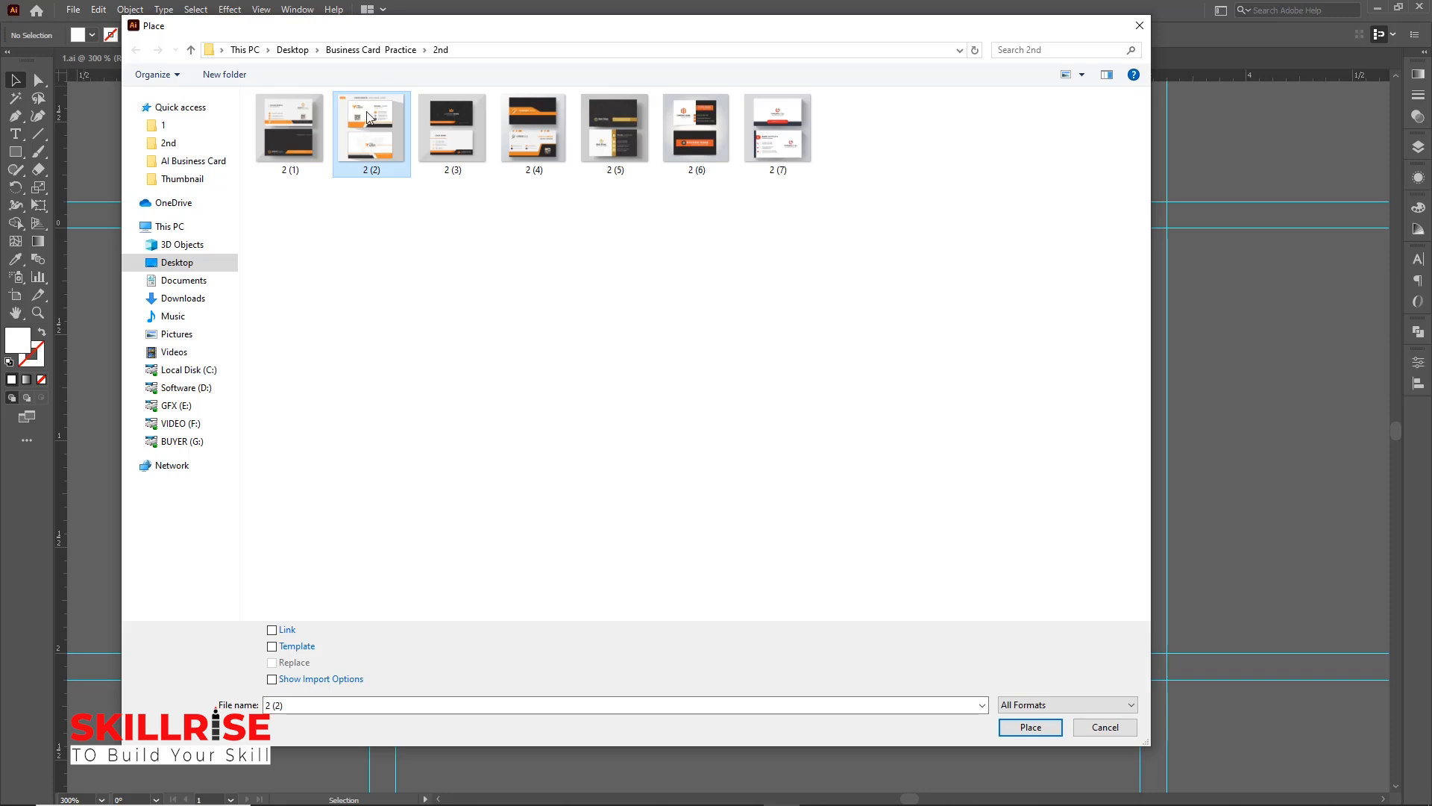
{"action": "left_click", "coordinate": [1032, 727]}
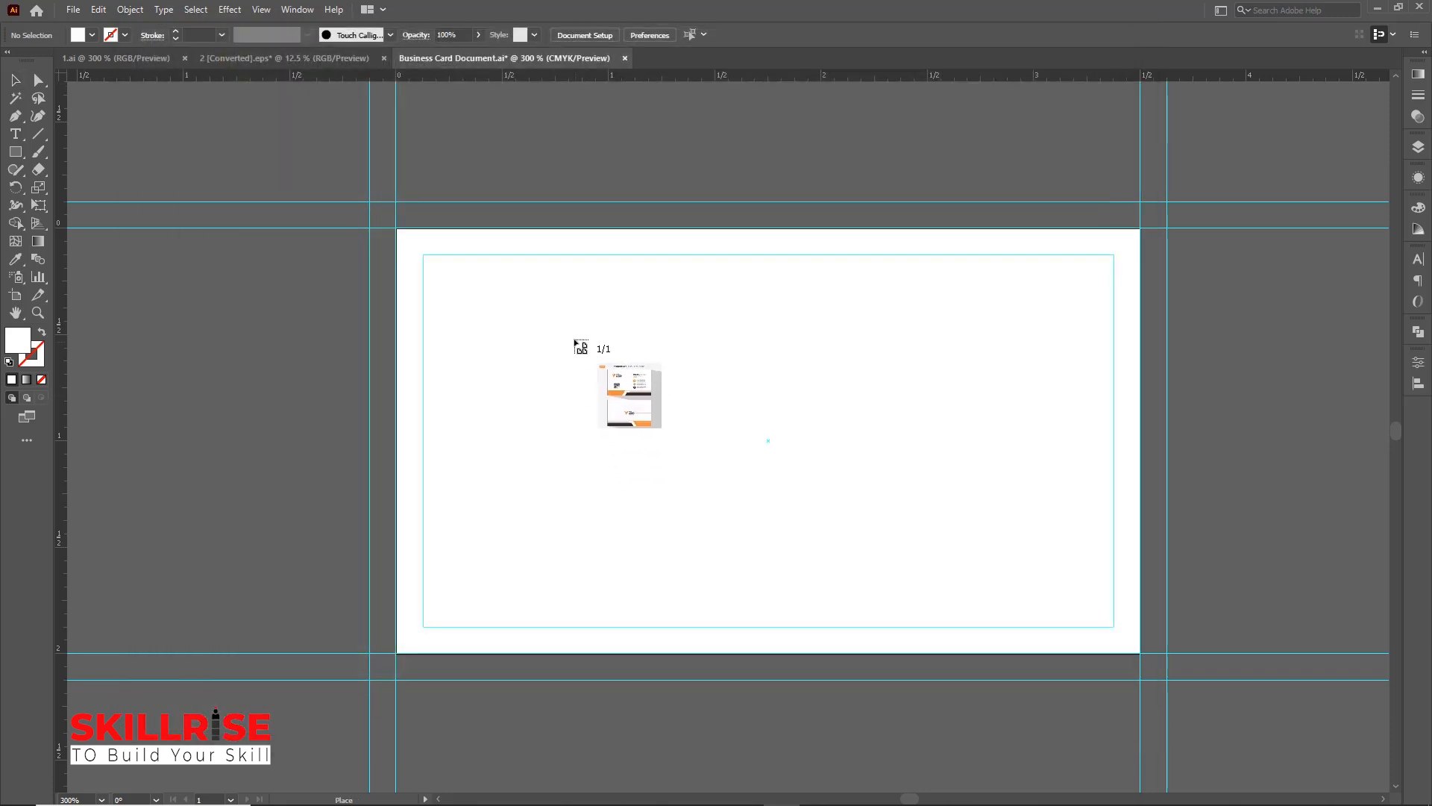
{"action": "left_click", "coordinate": [580, 346]}
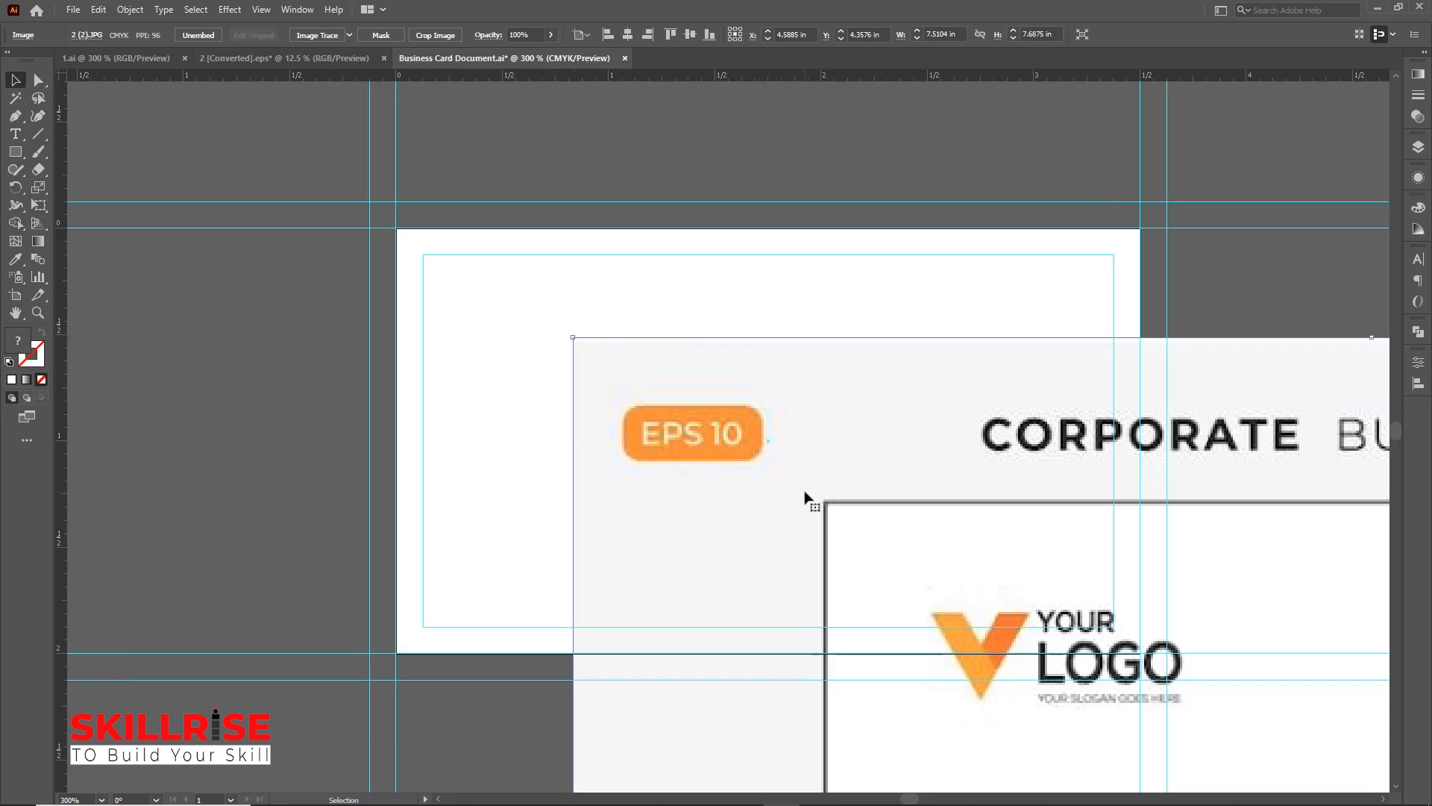
Move the placed reference image off to the right of the artboard
{"action": "key", "text": "ctrl+minus"}
{"action": "key", "text": "ctrl+minus"}
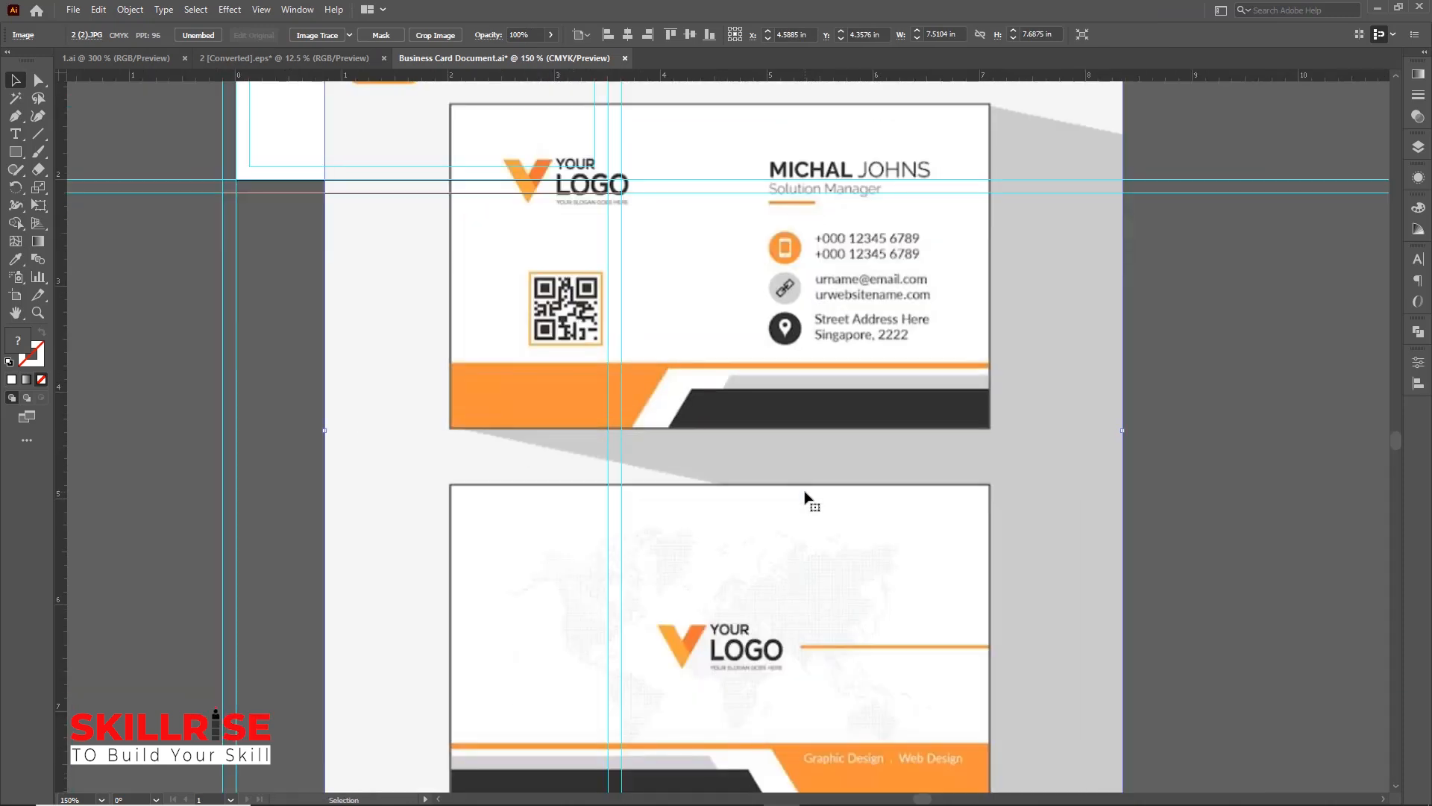
{"action": "left_click_drag", "start_coordinate": [690, 244], "coordinate": [916, 403]}
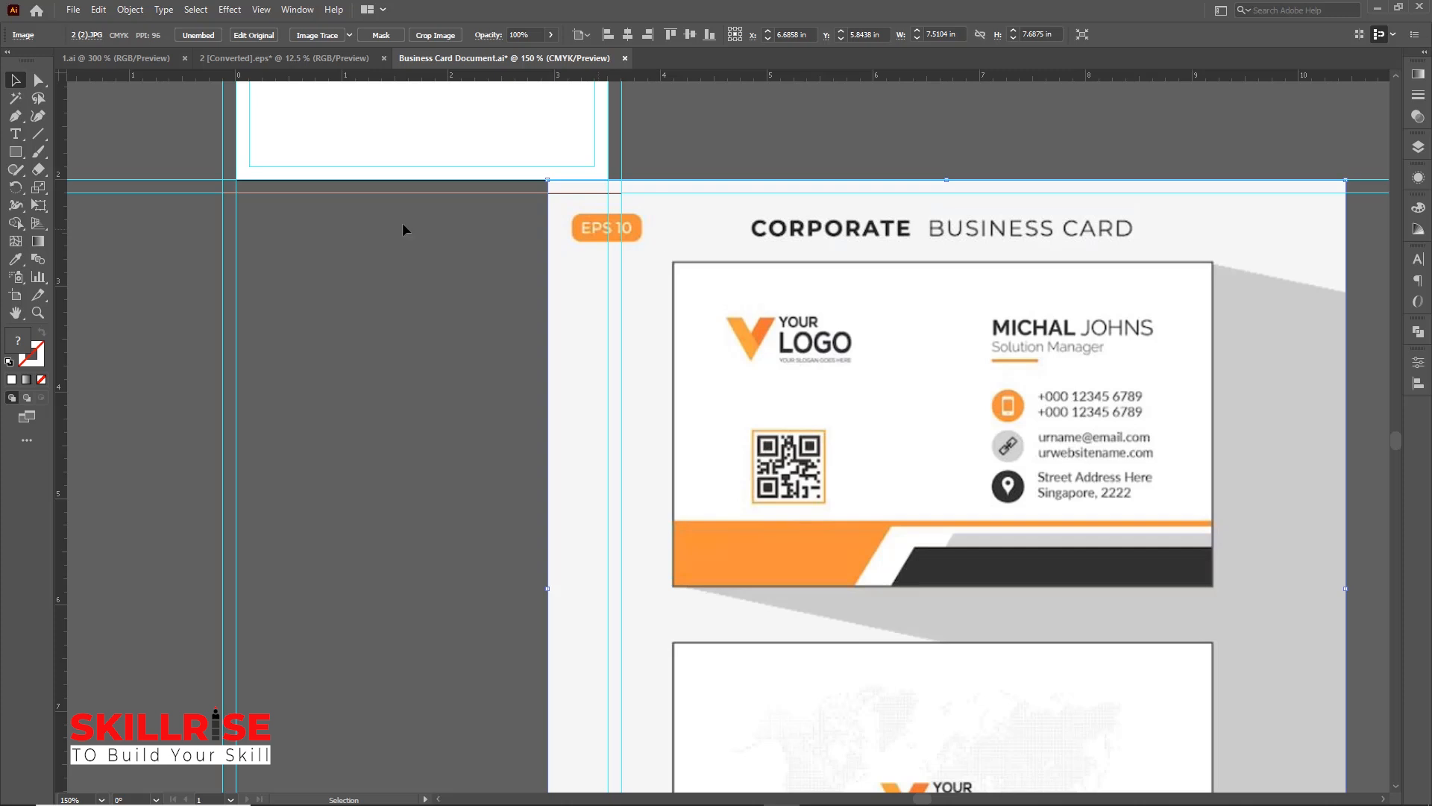
Draw a rectangle over the front card design and make a clipping mask to crop the image to it
{"action": "left_click", "coordinate": [16, 153]}
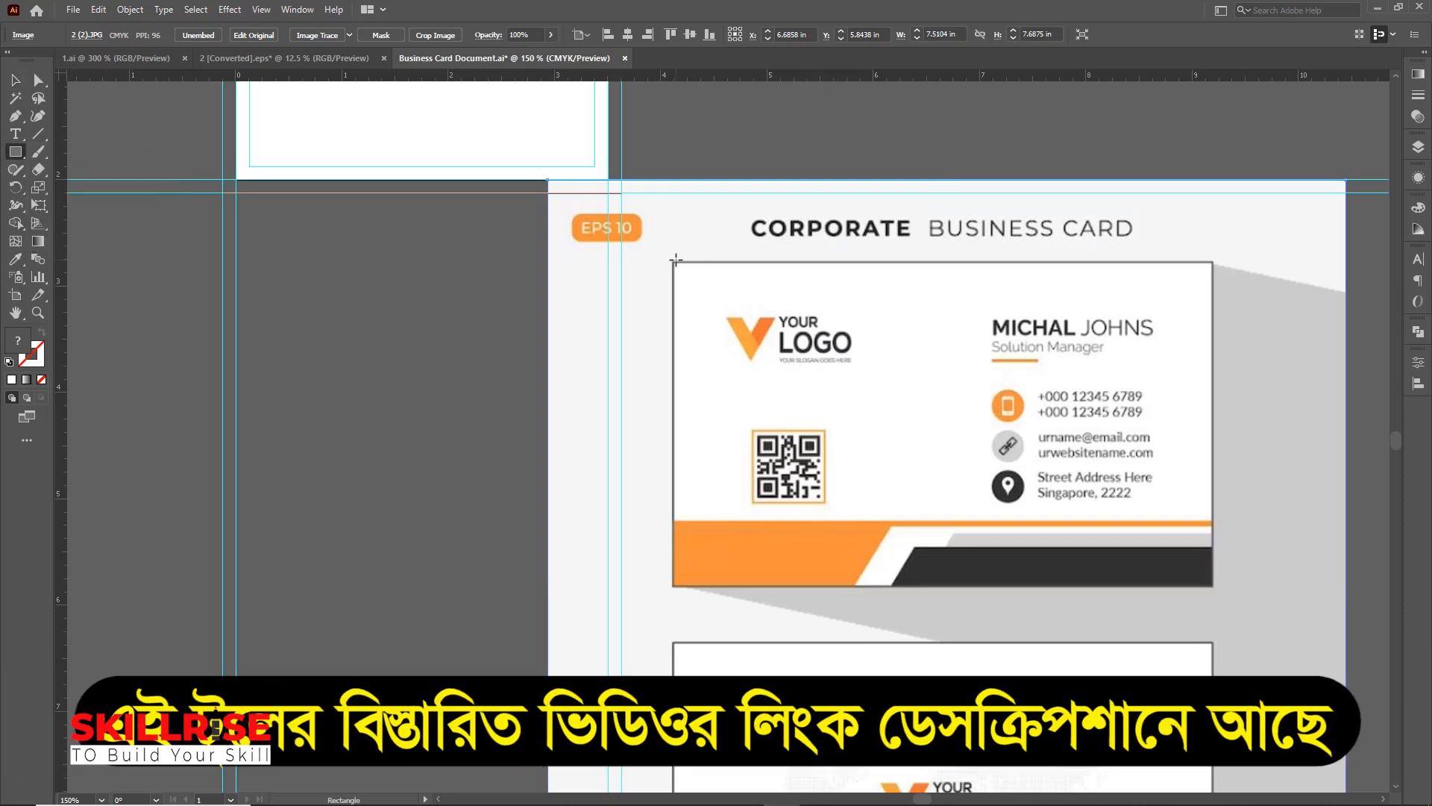
{"action": "left_click_drag", "start_coordinate": [673, 261], "coordinate": [1215, 587]}
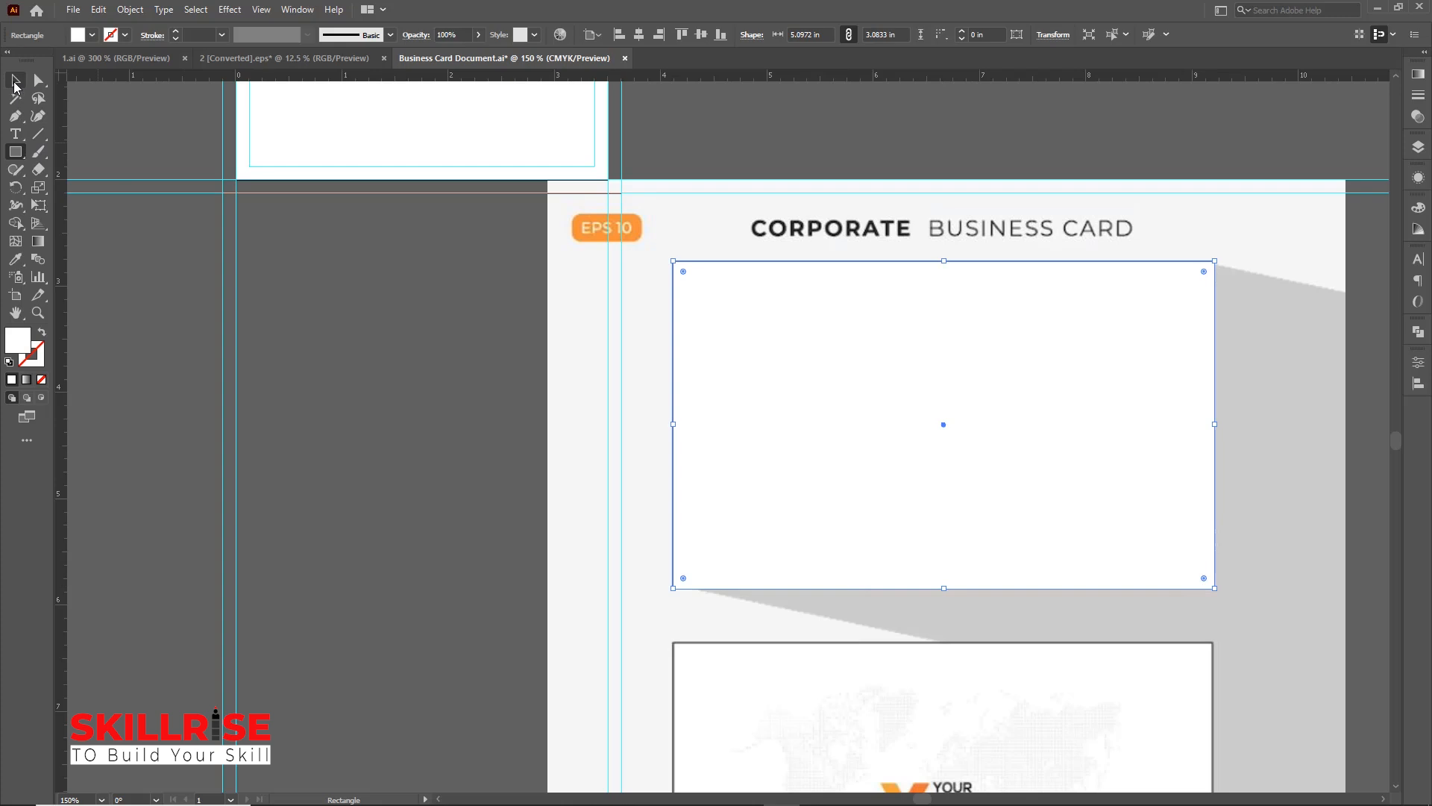
{"action": "left_click", "coordinate": [15, 80]}
{"action": "left_click_drag", "start_coordinate": [997, 133], "coordinate": [910, 400]}
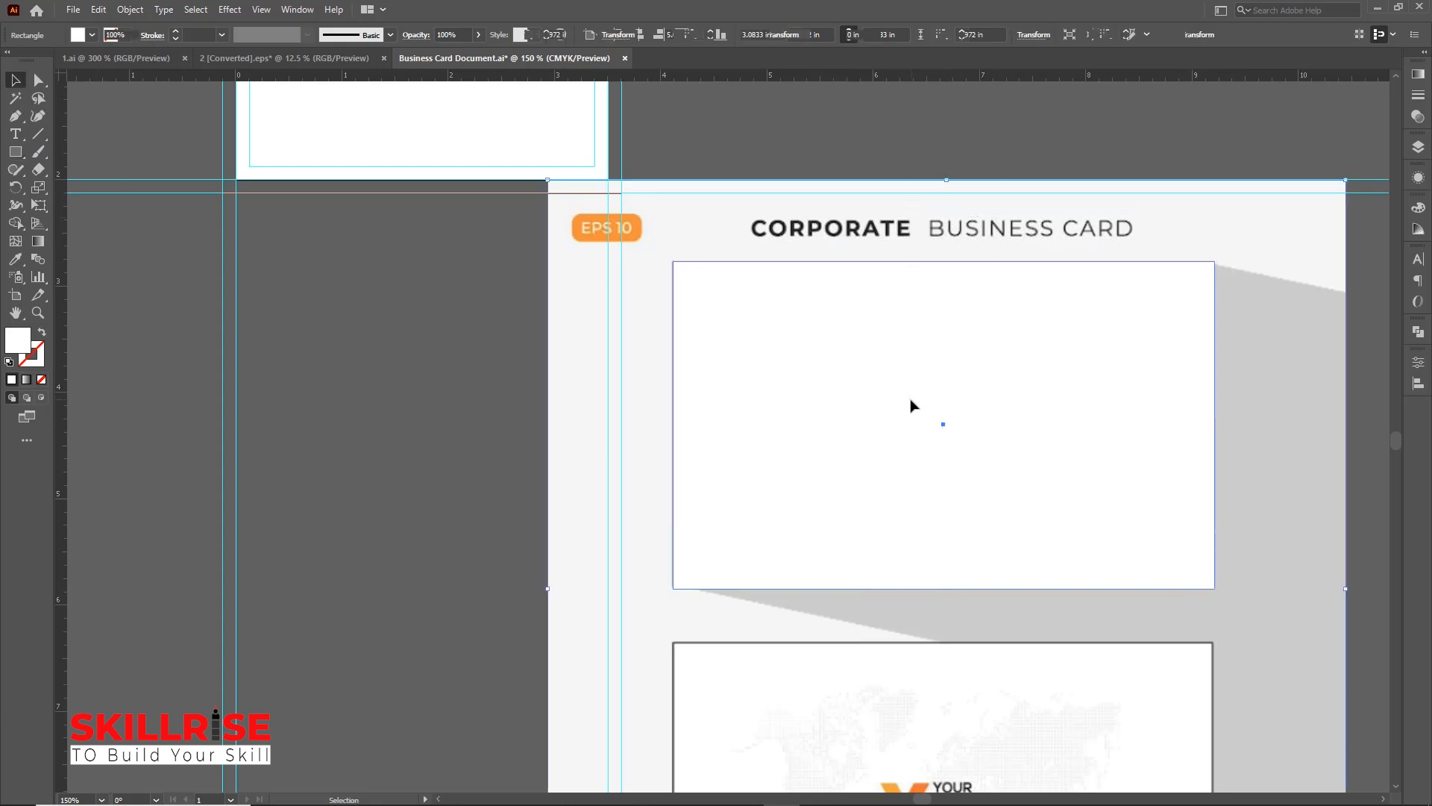
{"action": "right_click", "coordinate": [897, 346]}
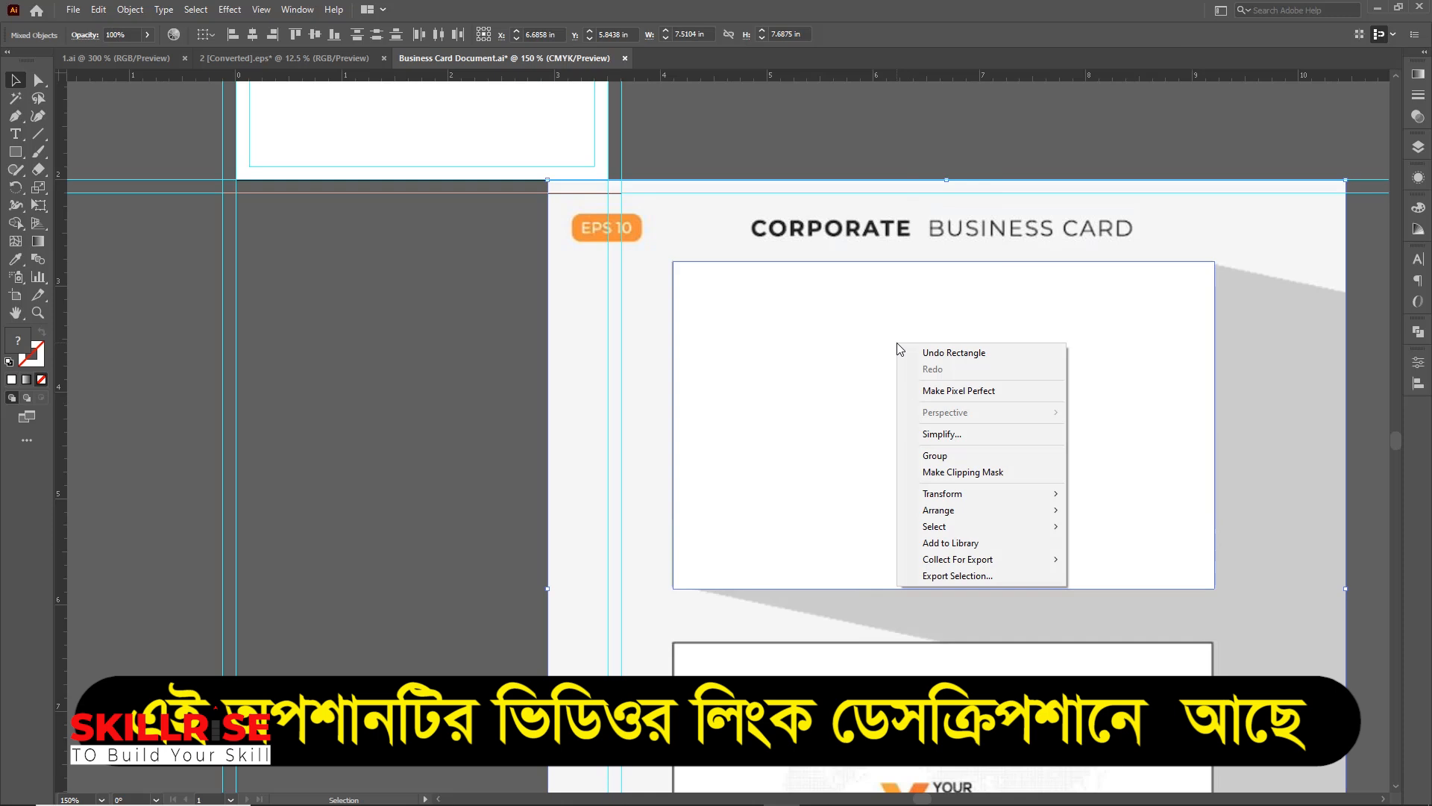
{"action": "left_click", "coordinate": [997, 472]}
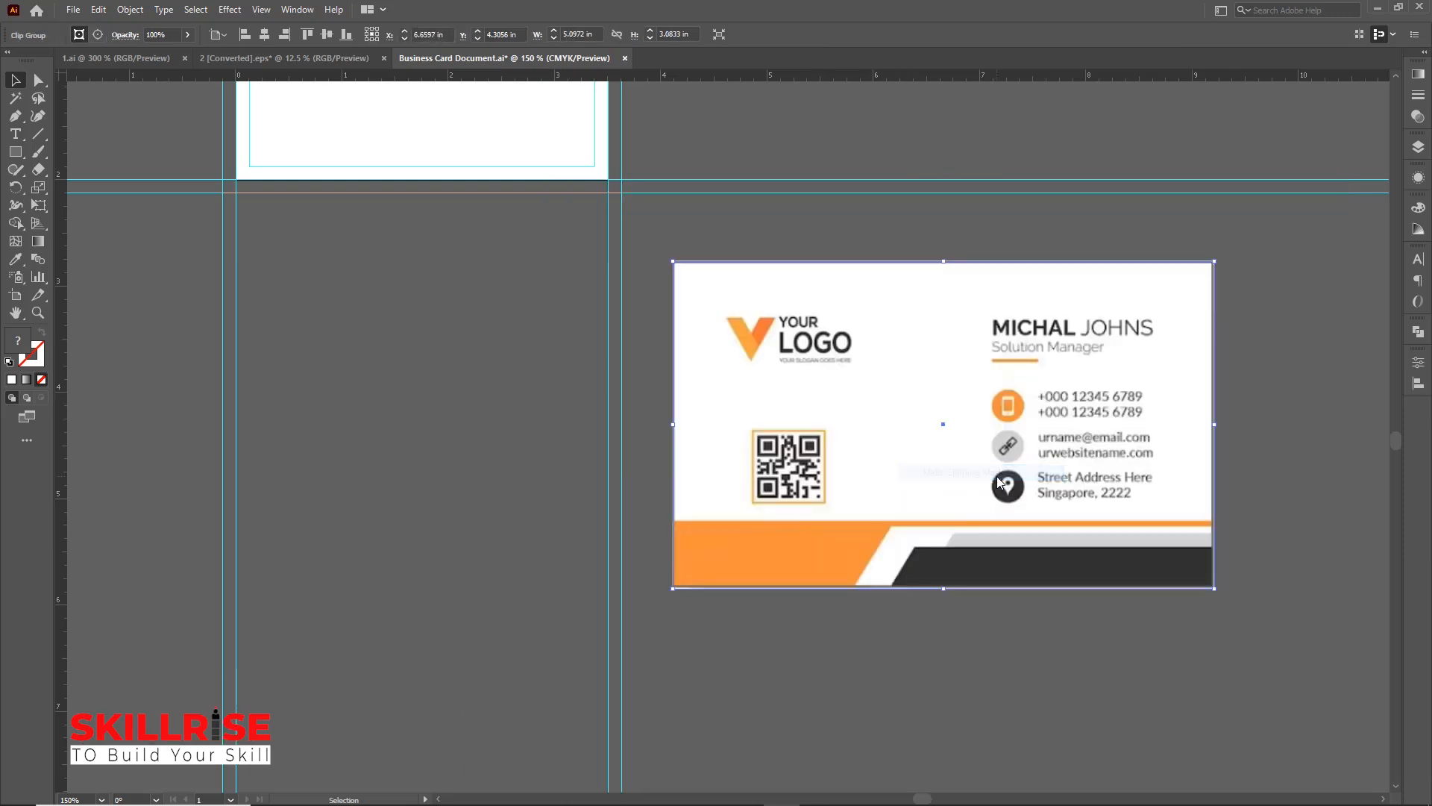
Scale the cropped card down, move it onto the artboard and center it horizontally and vertically
{"action": "key", "text": "ctrl+minus"}
{"action": "key", "text": "ctrl+minus"}
{"action": "left_click_drag", "start_coordinate": [848, 495], "coordinate": [737, 438]}
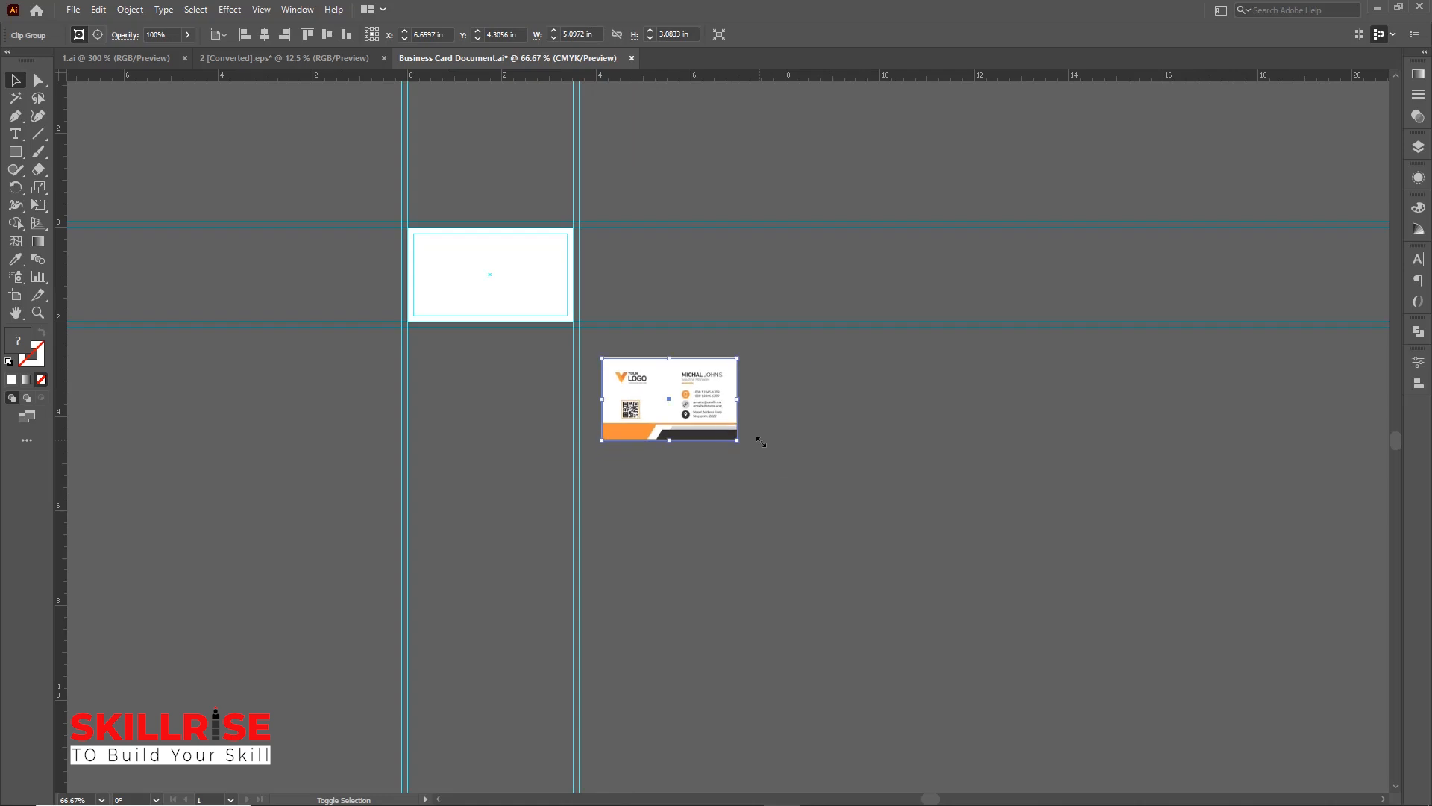
{"action": "key", "text": "ctrl+plus"}
{"action": "key", "text": "ctrl+plus"}
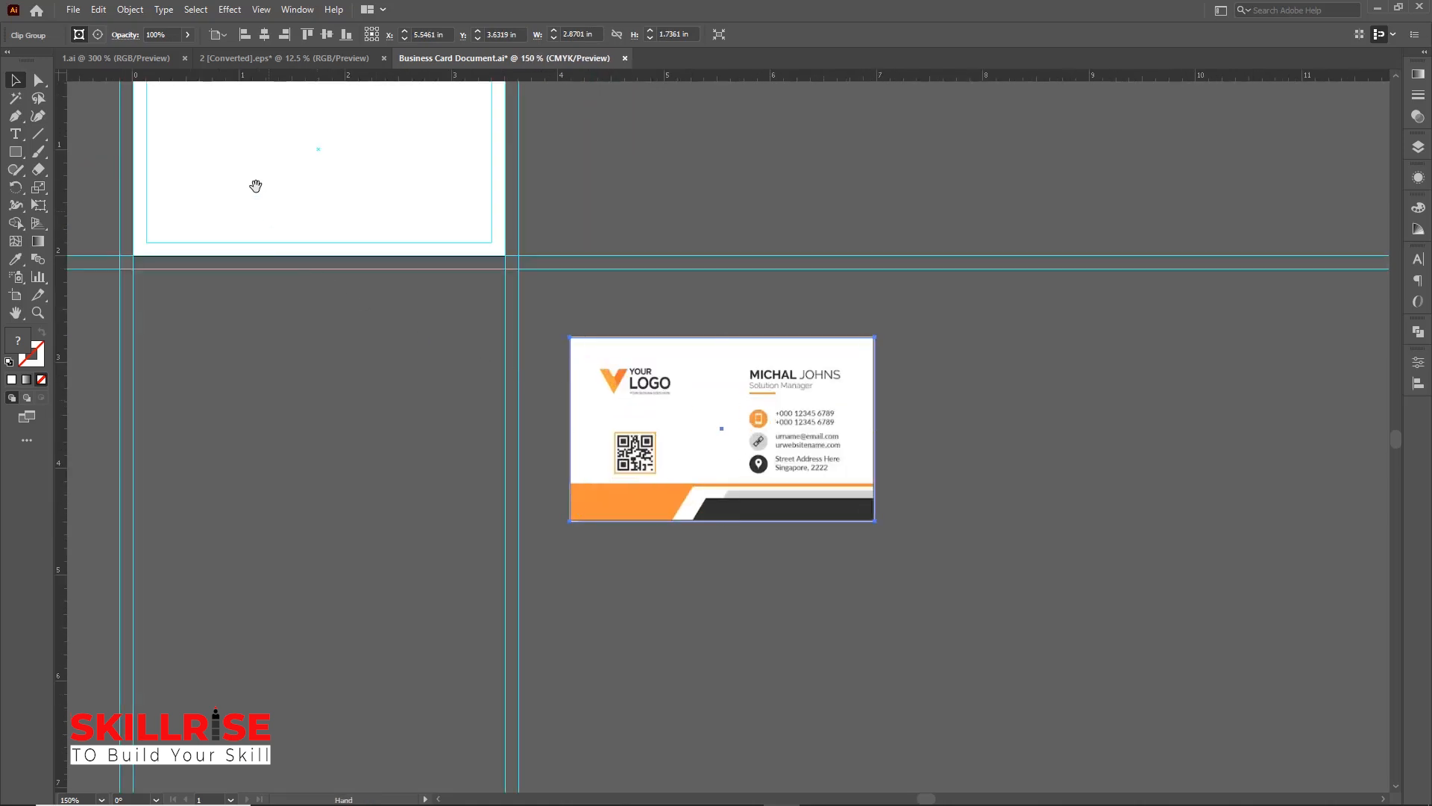
{"action": "left_click_drag", "start_coordinate": [256, 179], "coordinate": [607, 384]}
{"action": "left_click_drag", "start_coordinate": [1062, 594], "coordinate": [707, 362]}
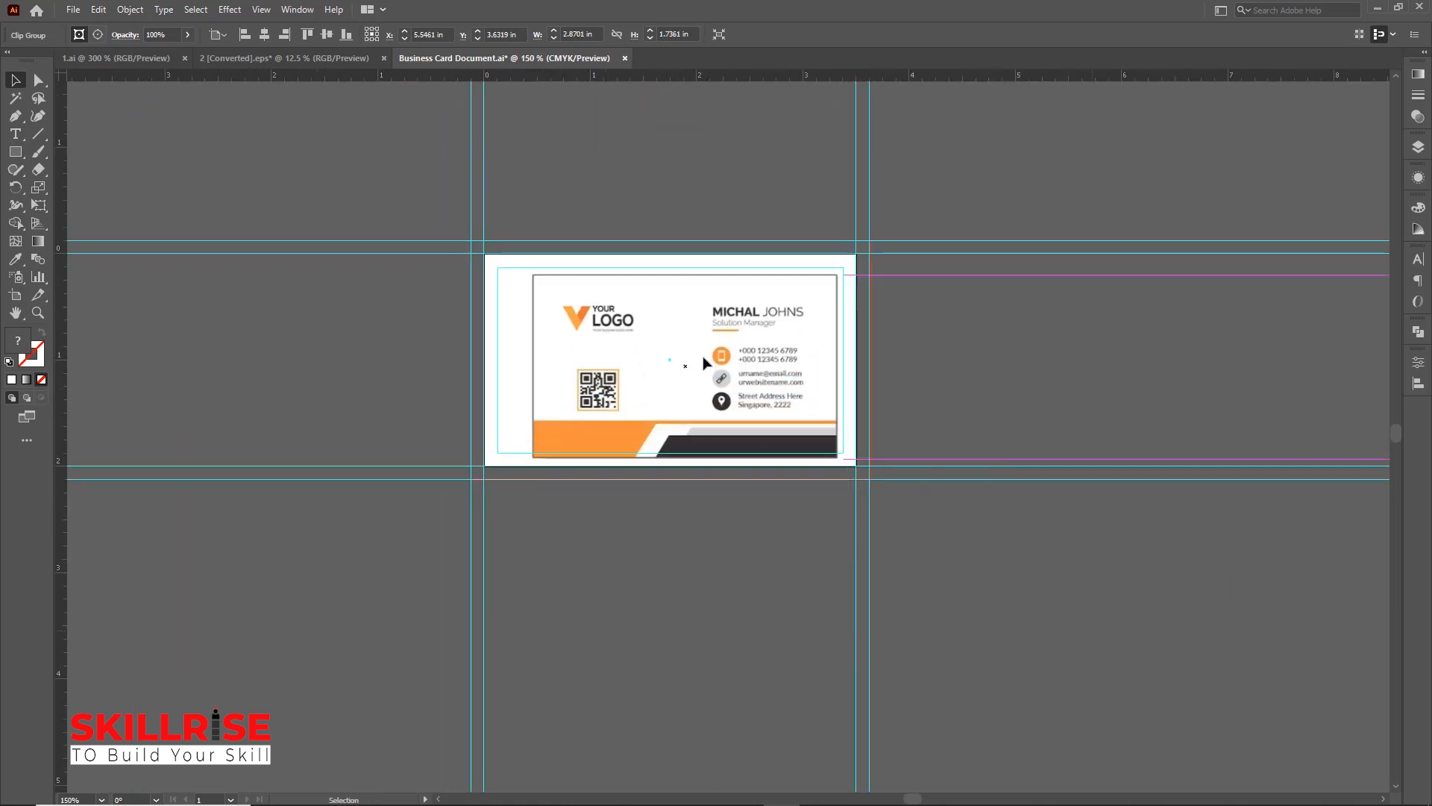
{"action": "key", "text": "ctrl+plus"}
{"action": "key", "text": "ctrl+plus"}
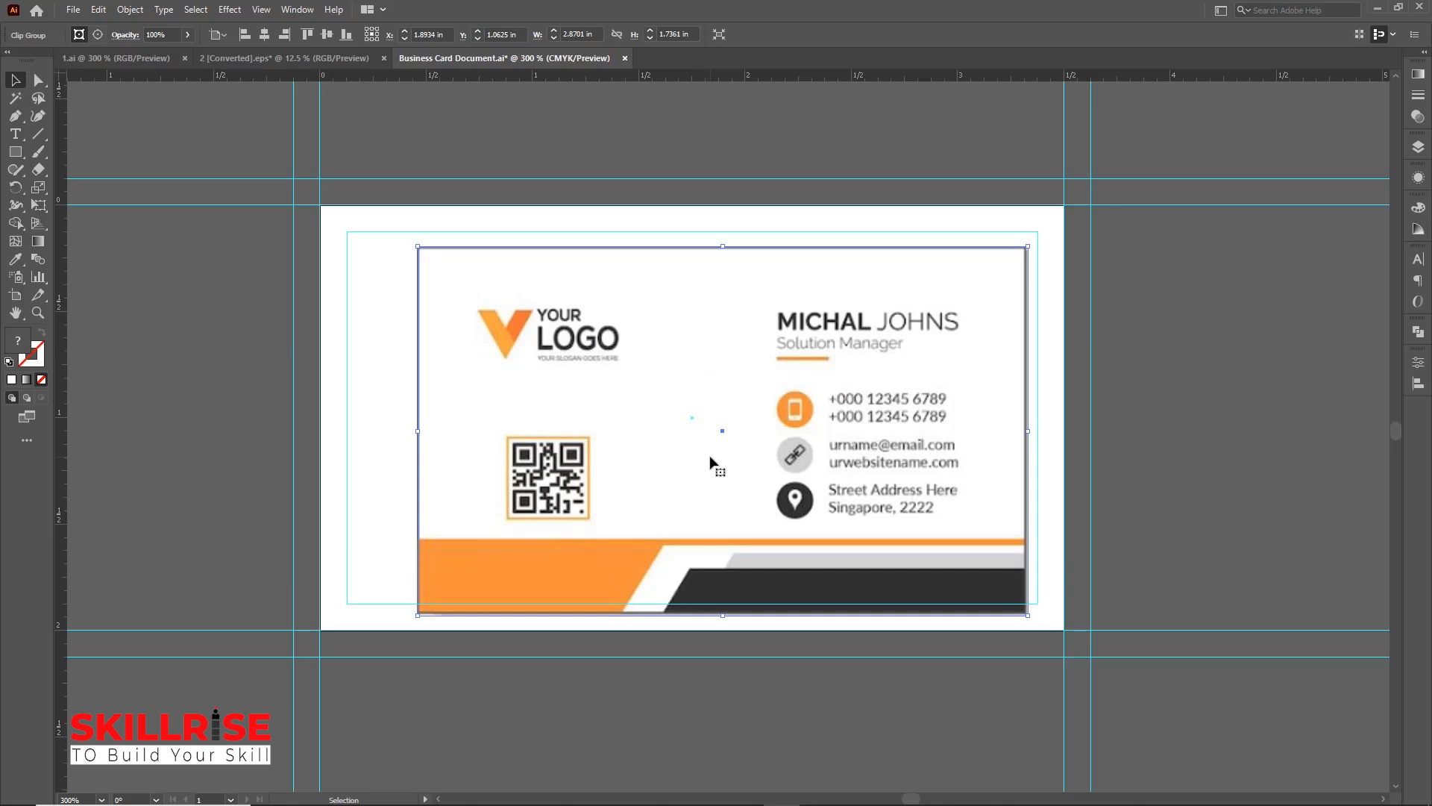
{"action": "left_click", "coordinate": [266, 35]}
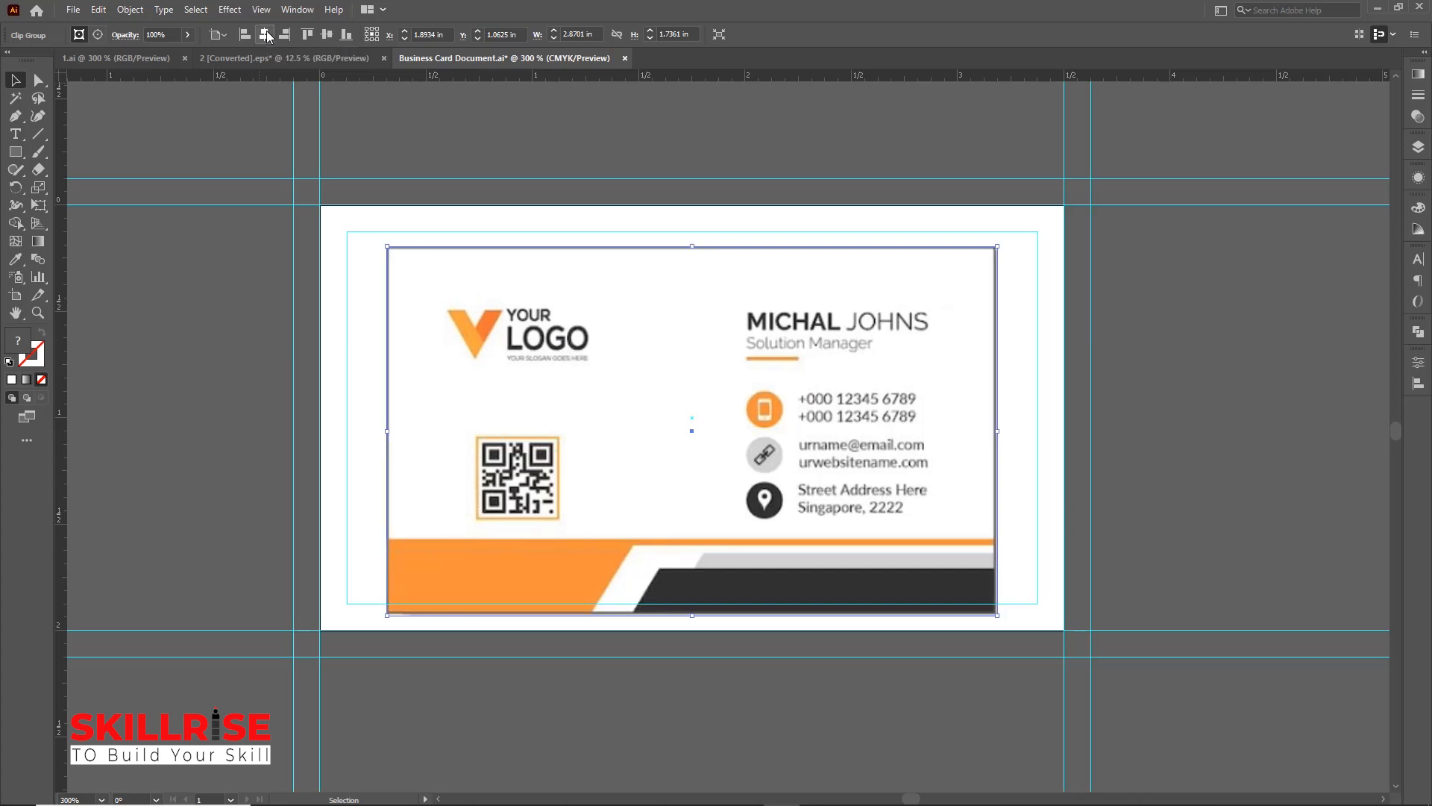
{"action": "left_click", "coordinate": [325, 35]}
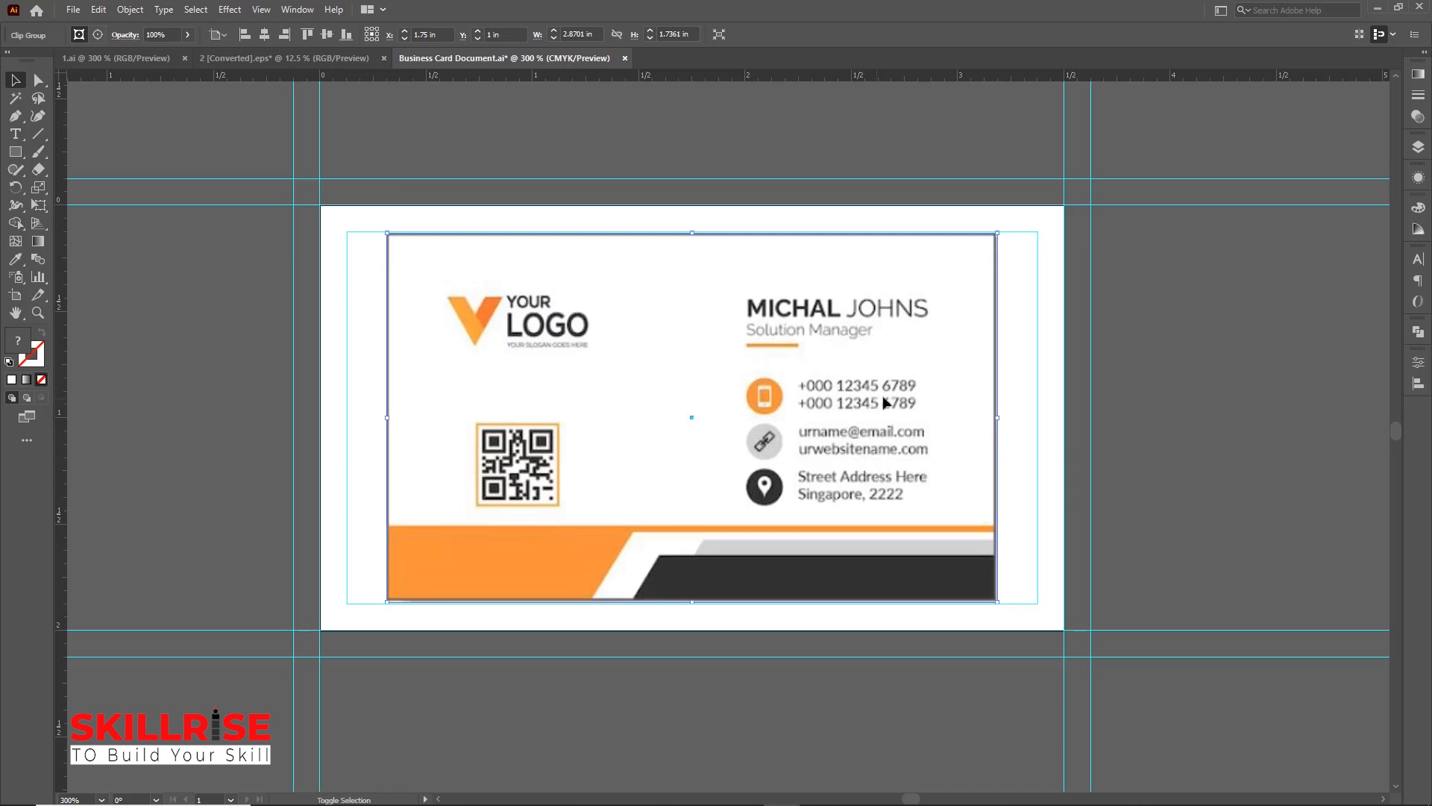
Enlarge the card image to fill the bleed area, about 3.72 by 2.25 in
{"action": "left_click_drag", "start_coordinate": [998, 233], "coordinate": [1203, 180]}
{"action": "key", "text": "ctrl+minus"}
{"action": "key", "text": "ctrl+minus"}
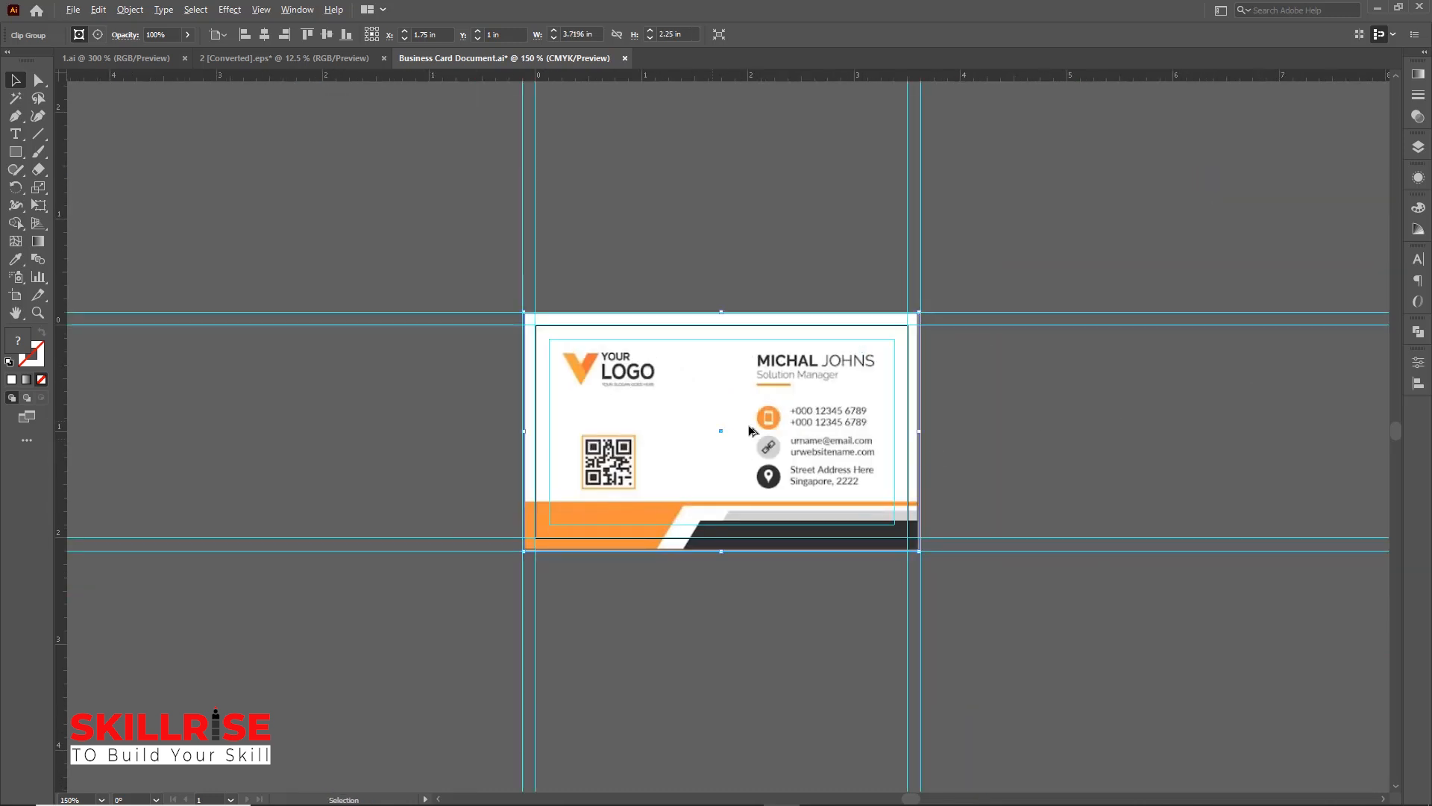
Duplicate the card image beside the artboard as a reference copy
{"action": "left_click_drag", "start_coordinate": [793, 414], "coordinate": [372, 408]}
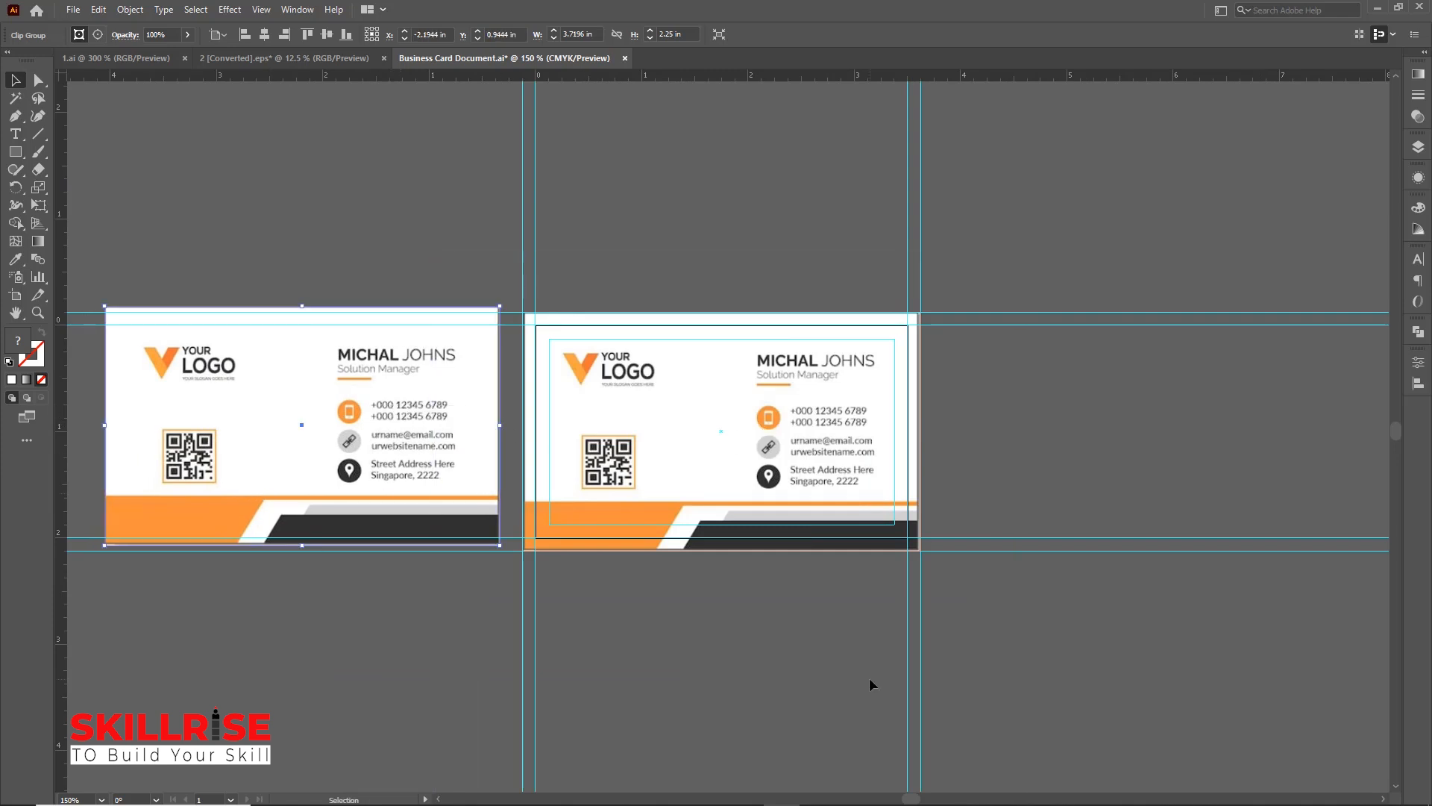
{"action": "key", "text": "ctrl+plus"}
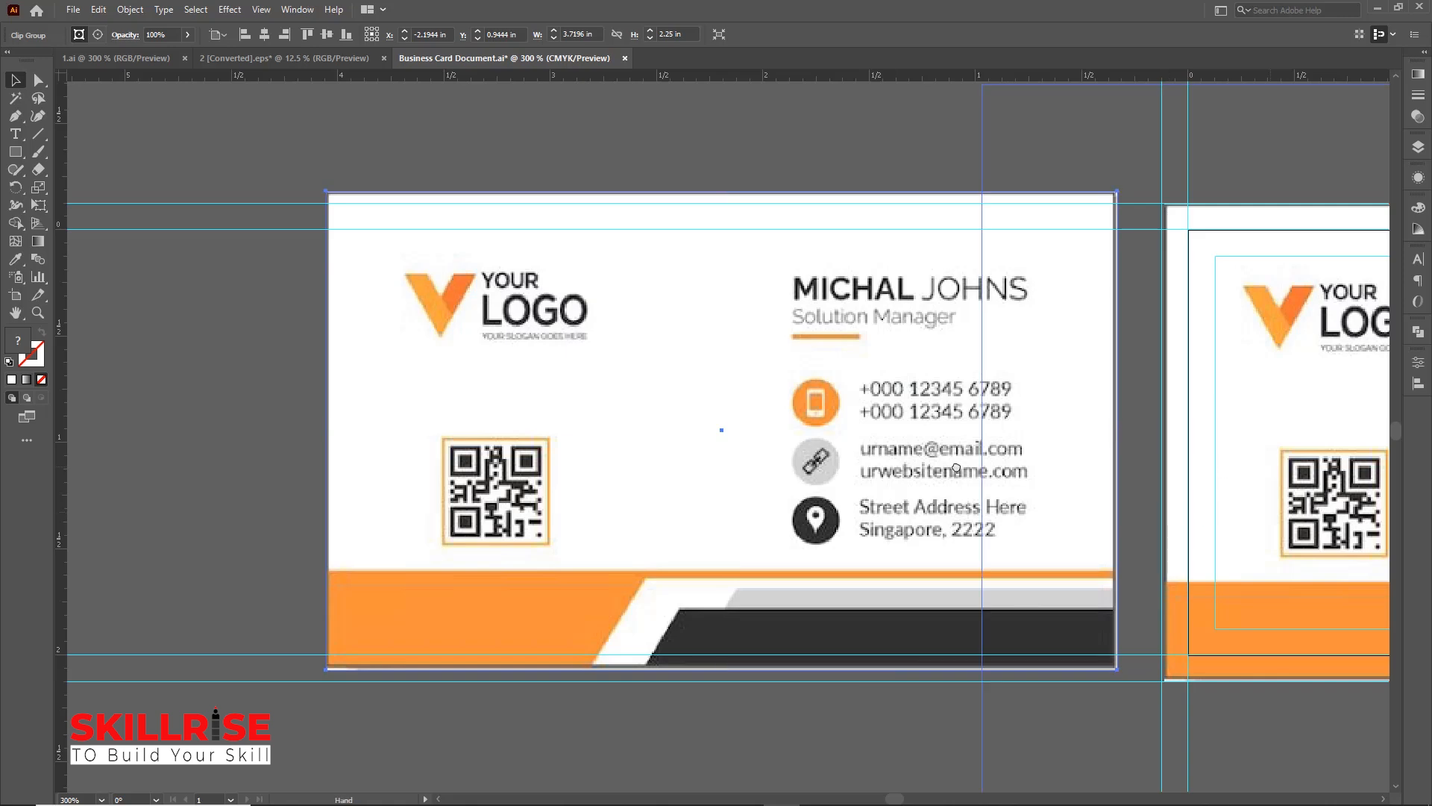
Select and lock the card image on the artboard
{"action": "left_click_drag", "start_coordinate": [956, 467], "coordinate": [532, 447]}
{"action": "left_click", "coordinate": [804, 425]}
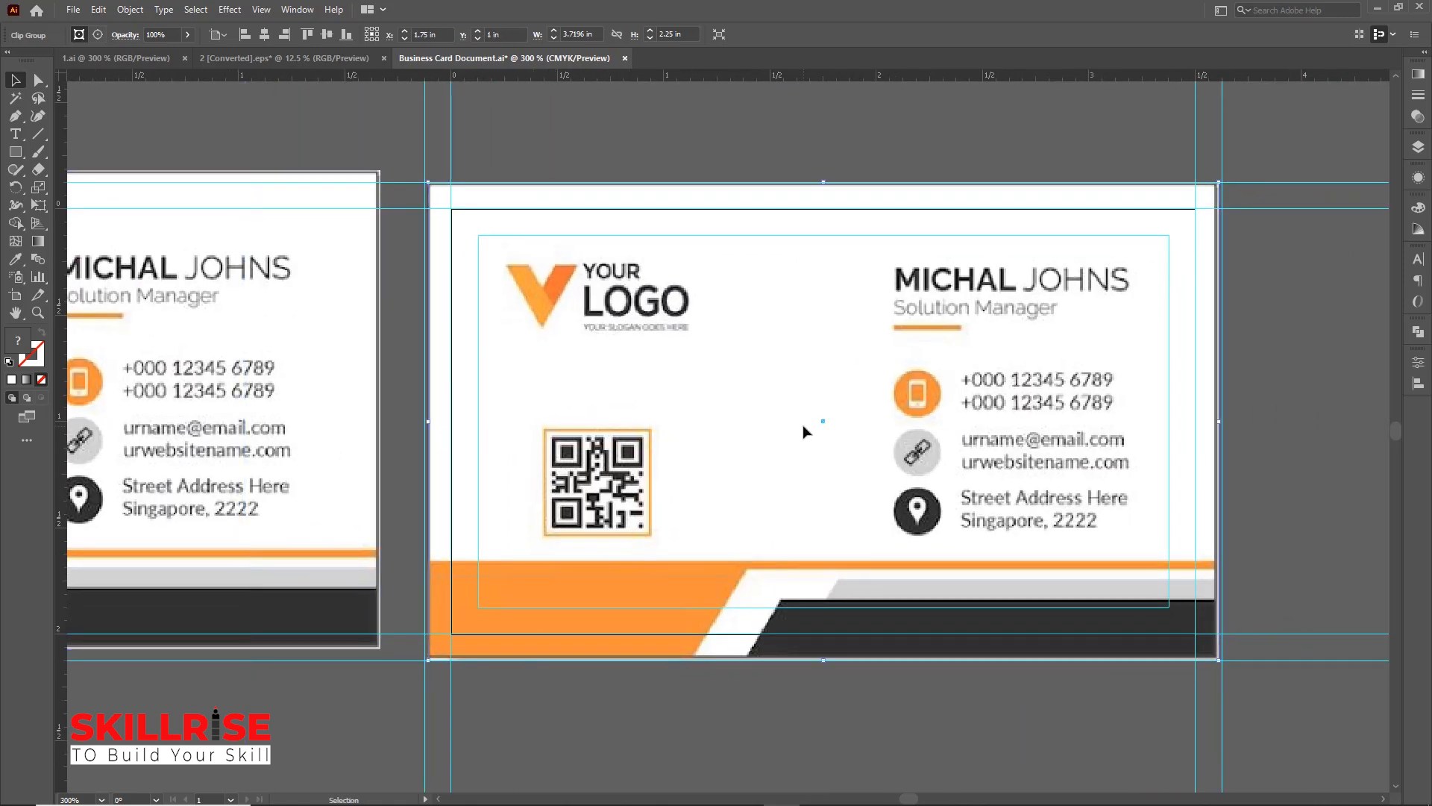
{"action": "key", "text": "a"}
{"action": "key", "text": "ctrl+2"}
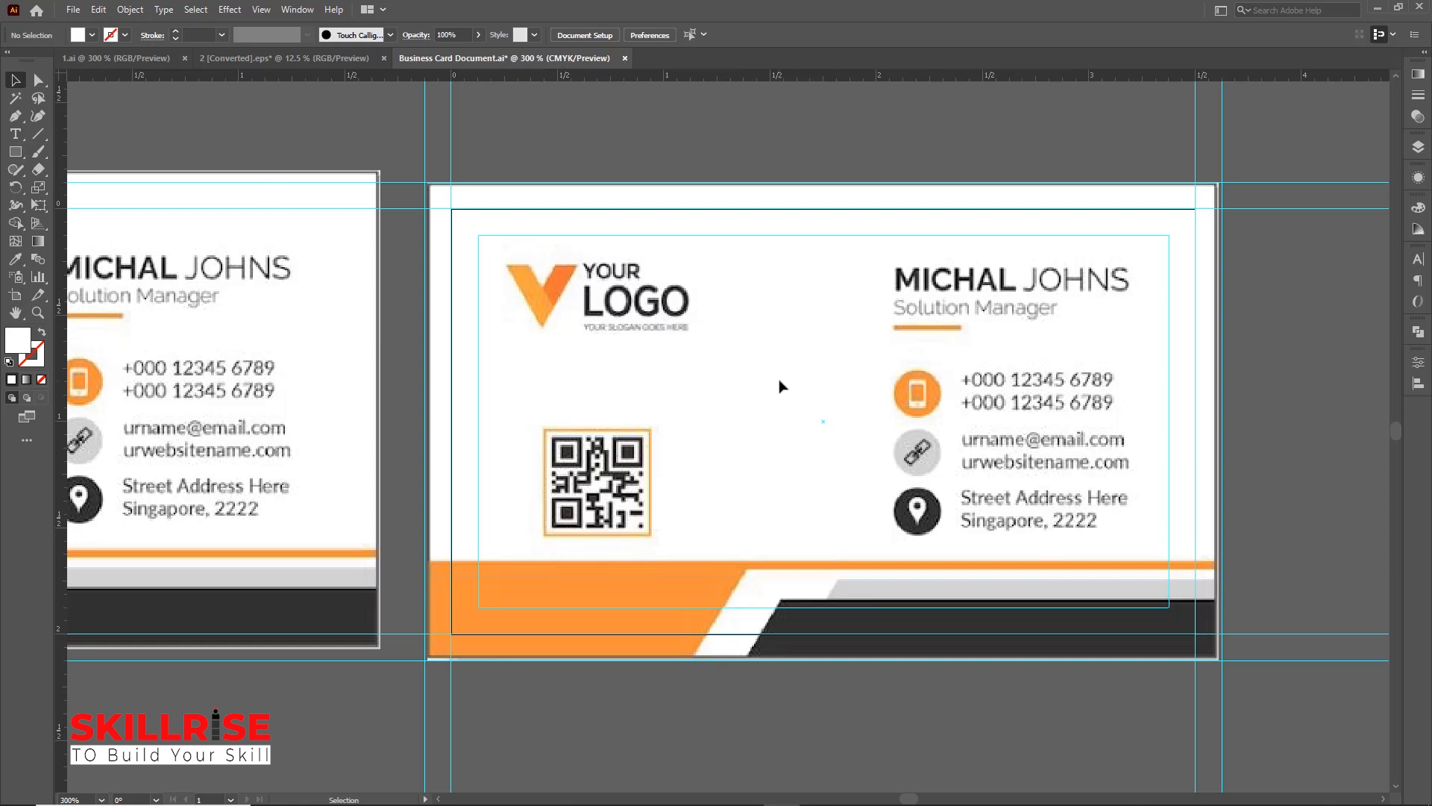
Draw a 3.75 by 2.25 in rectangle covering the whole card including bleed
{"action": "left_click", "coordinate": [16, 152]}
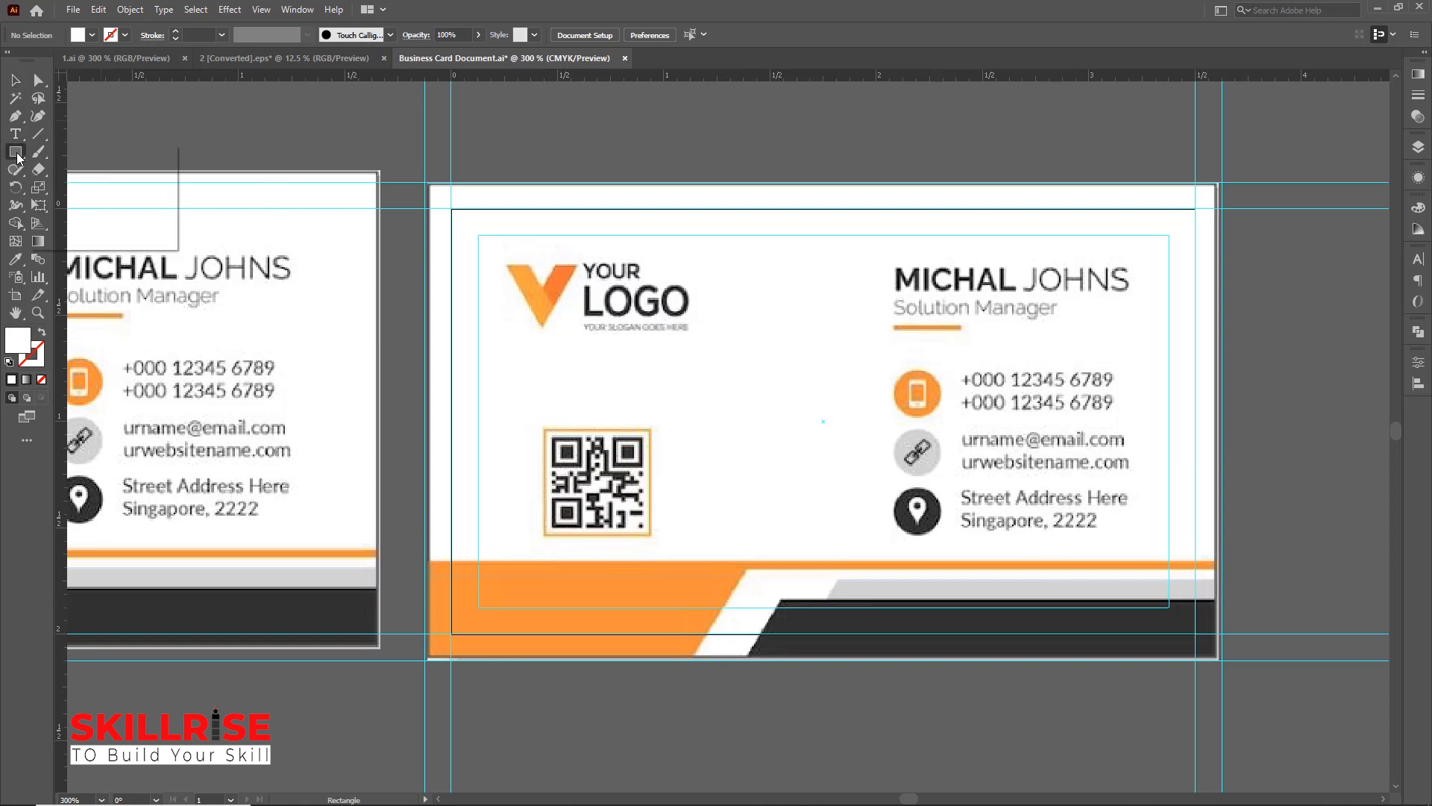
{"action": "left_click_drag", "start_coordinate": [18, 157], "coordinate": [95, 154]}
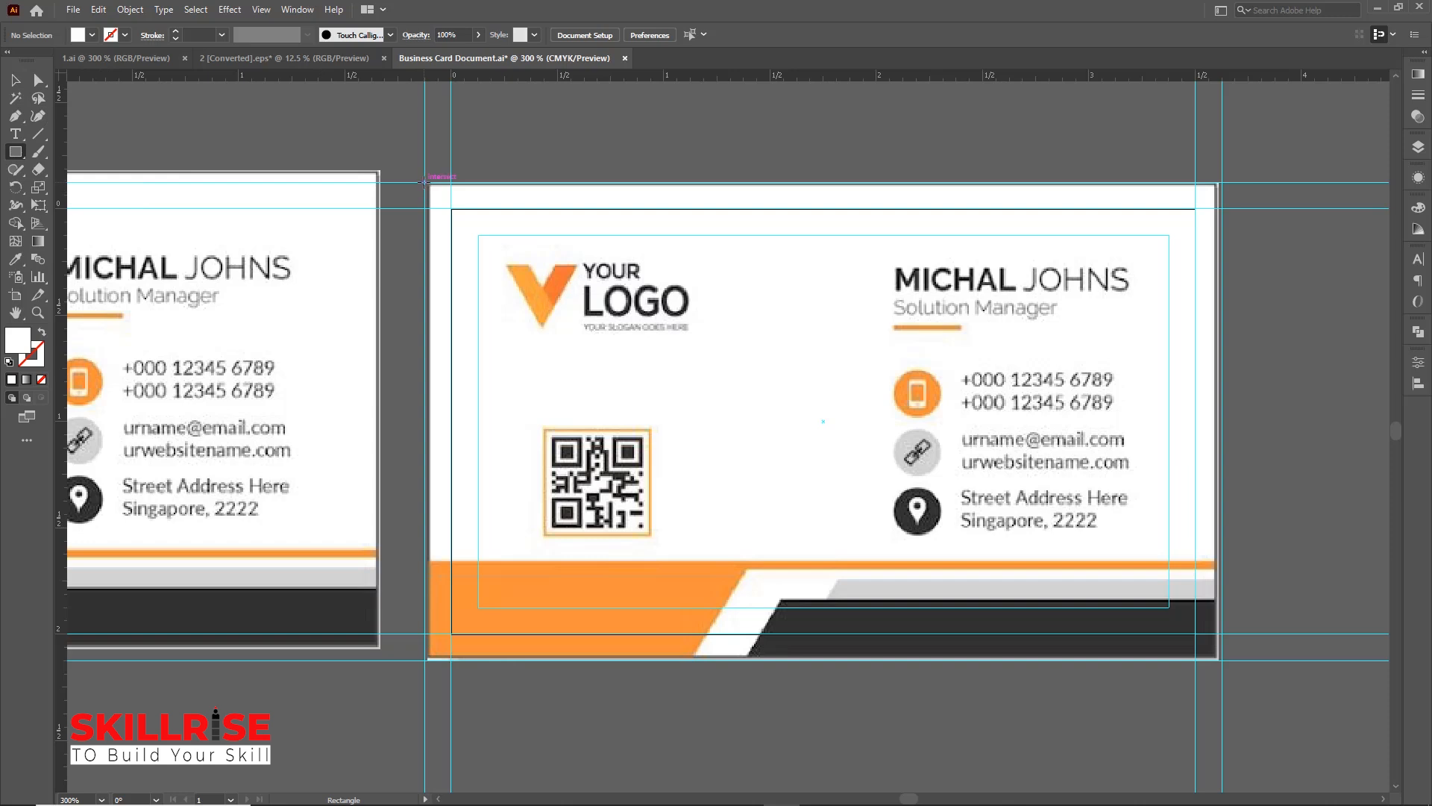
{"action": "left_click_drag", "start_coordinate": [426, 183], "coordinate": [1222, 660]}
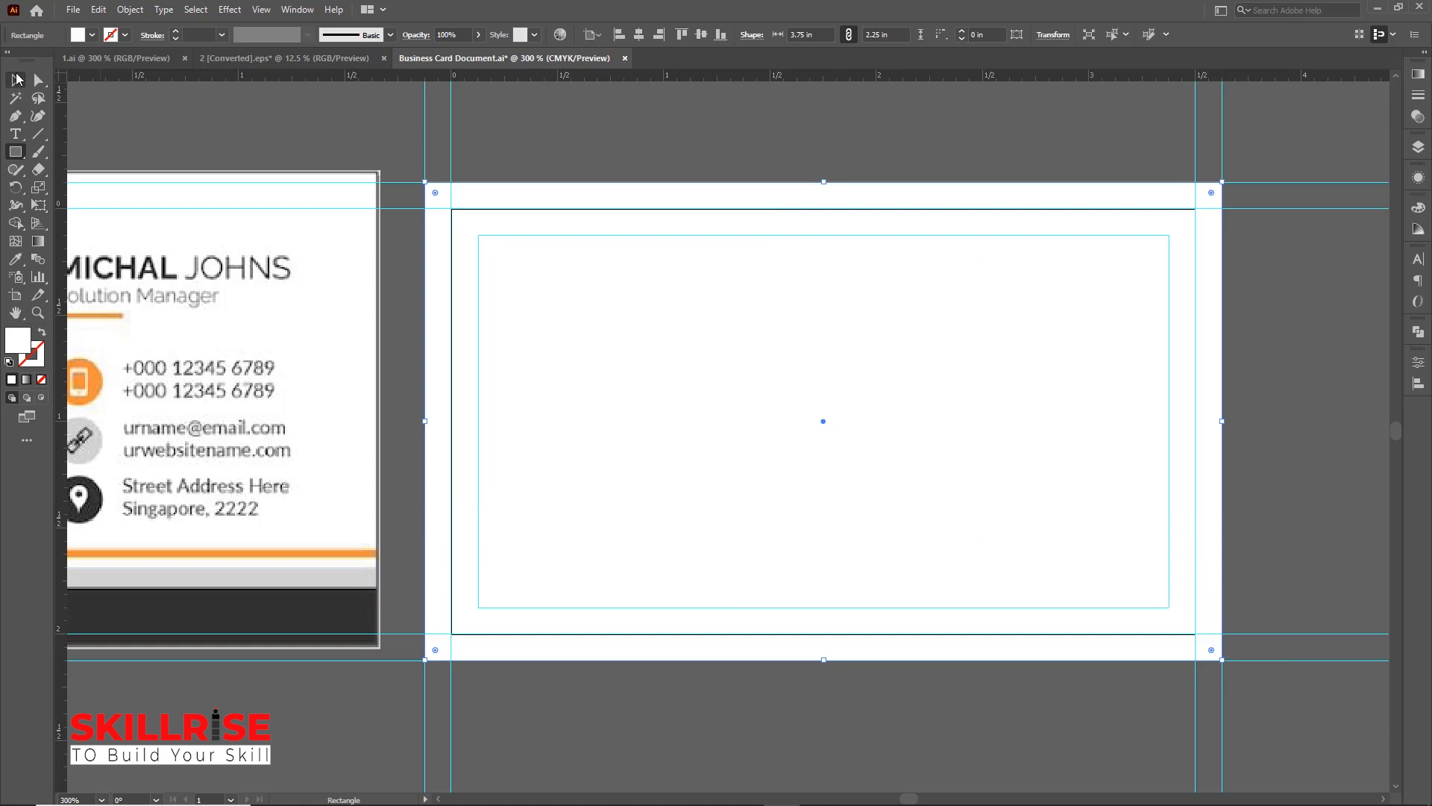
{"action": "left_click", "coordinate": [17, 79]}
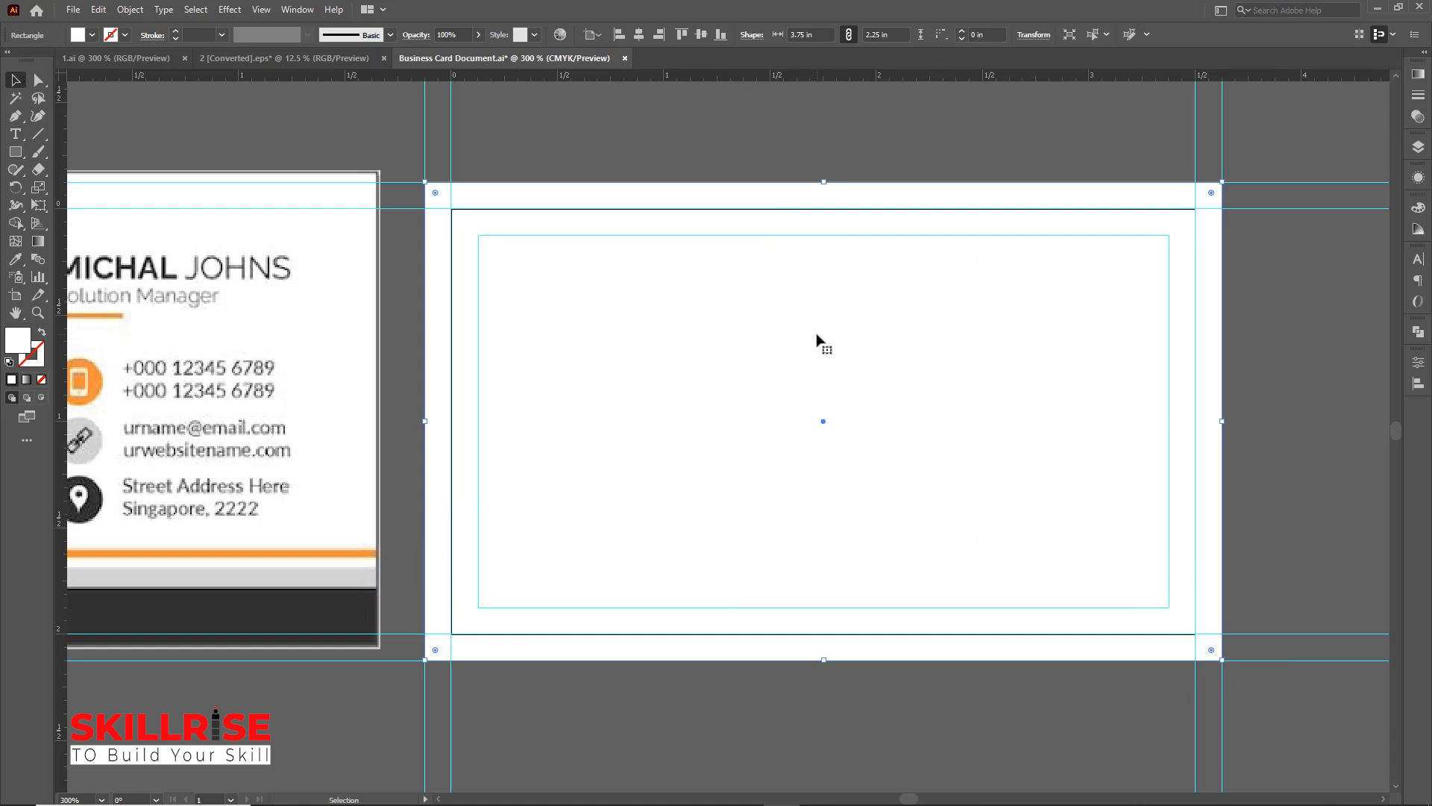
{"action": "key", "text": "a"}
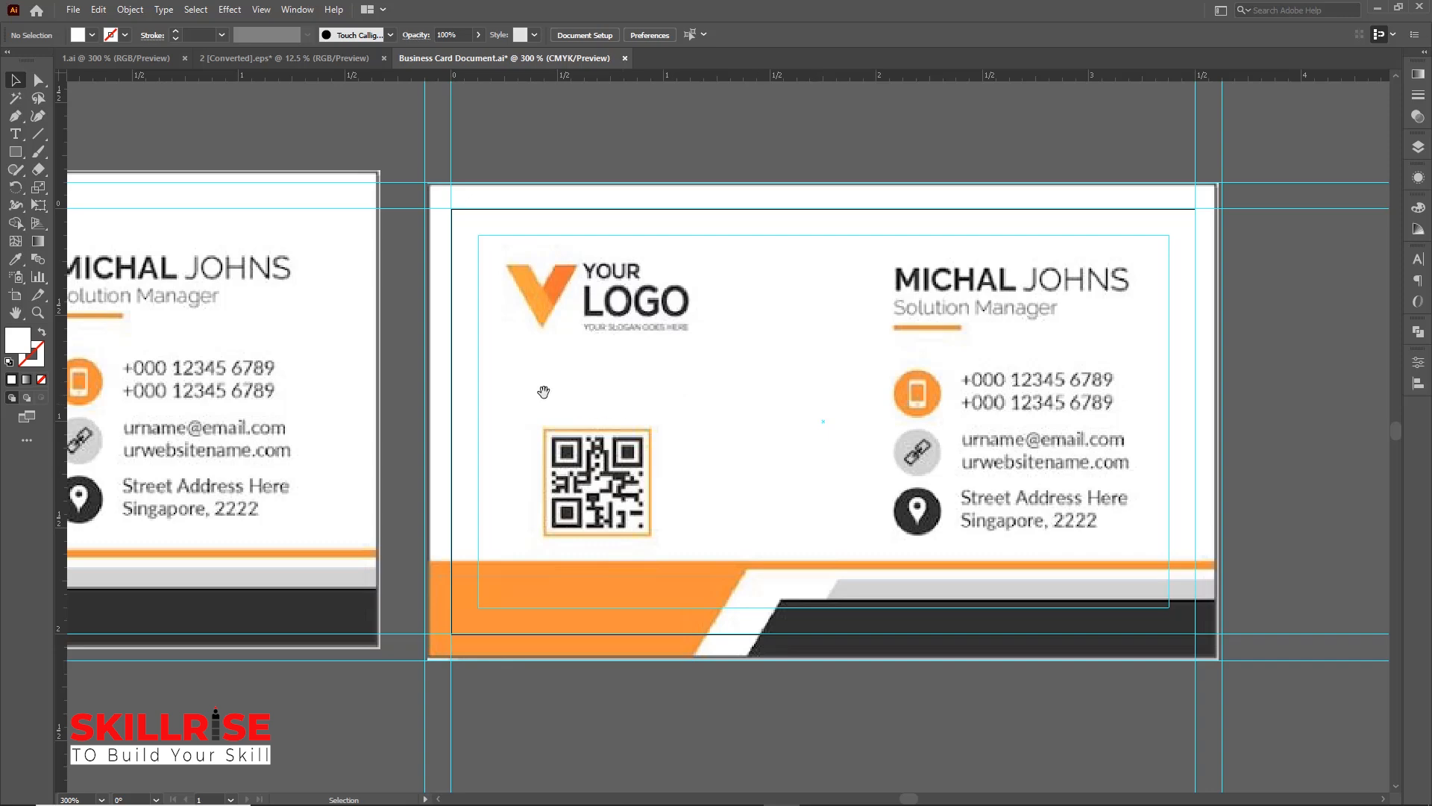
Draw a rectangle about 3.75 by 0.47 in along the card's bottom edge
{"action": "left_click_drag", "start_coordinate": [544, 391], "coordinate": [589, 321]}
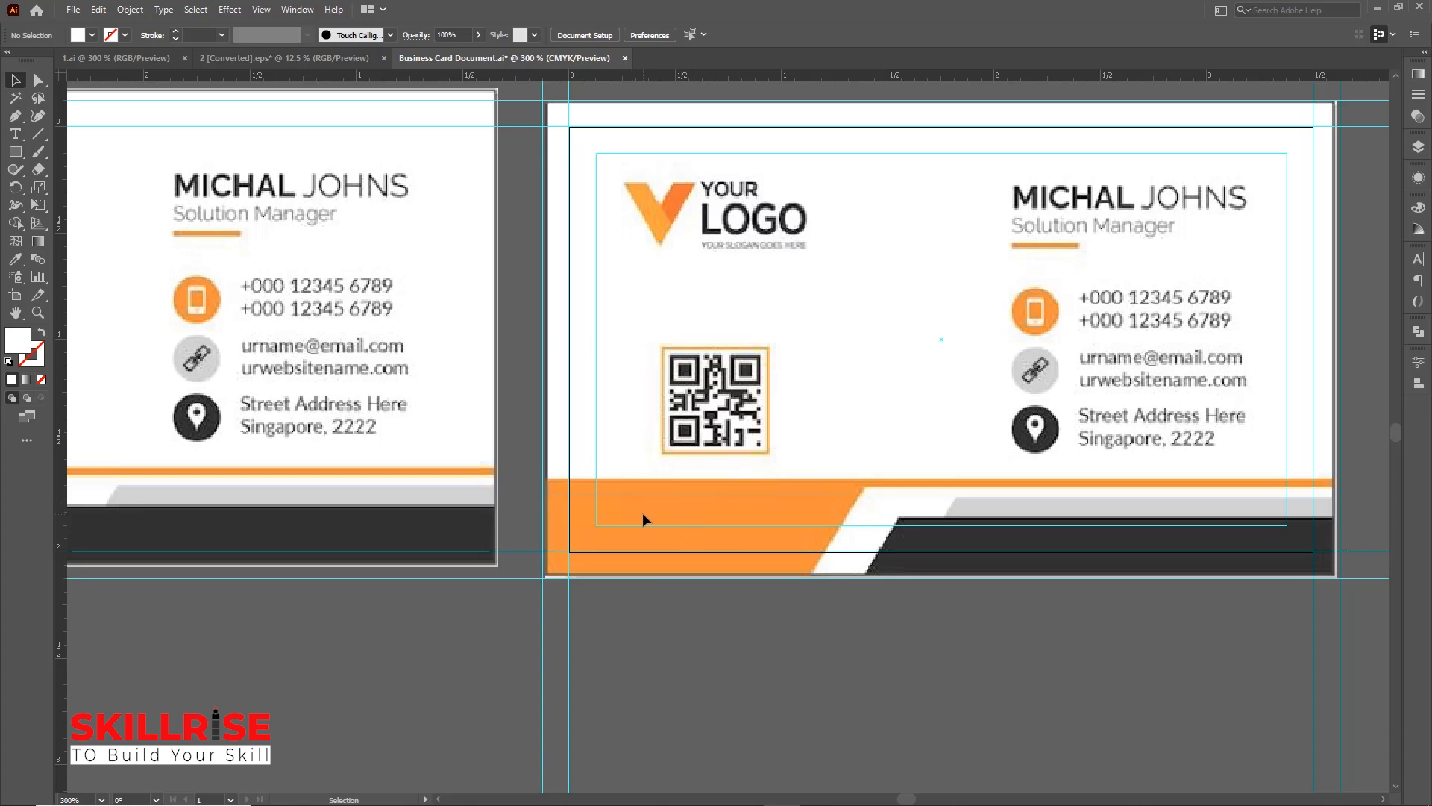
{"action": "left_click", "coordinate": [15, 153]}
{"action": "left_click", "coordinate": [15, 154]}
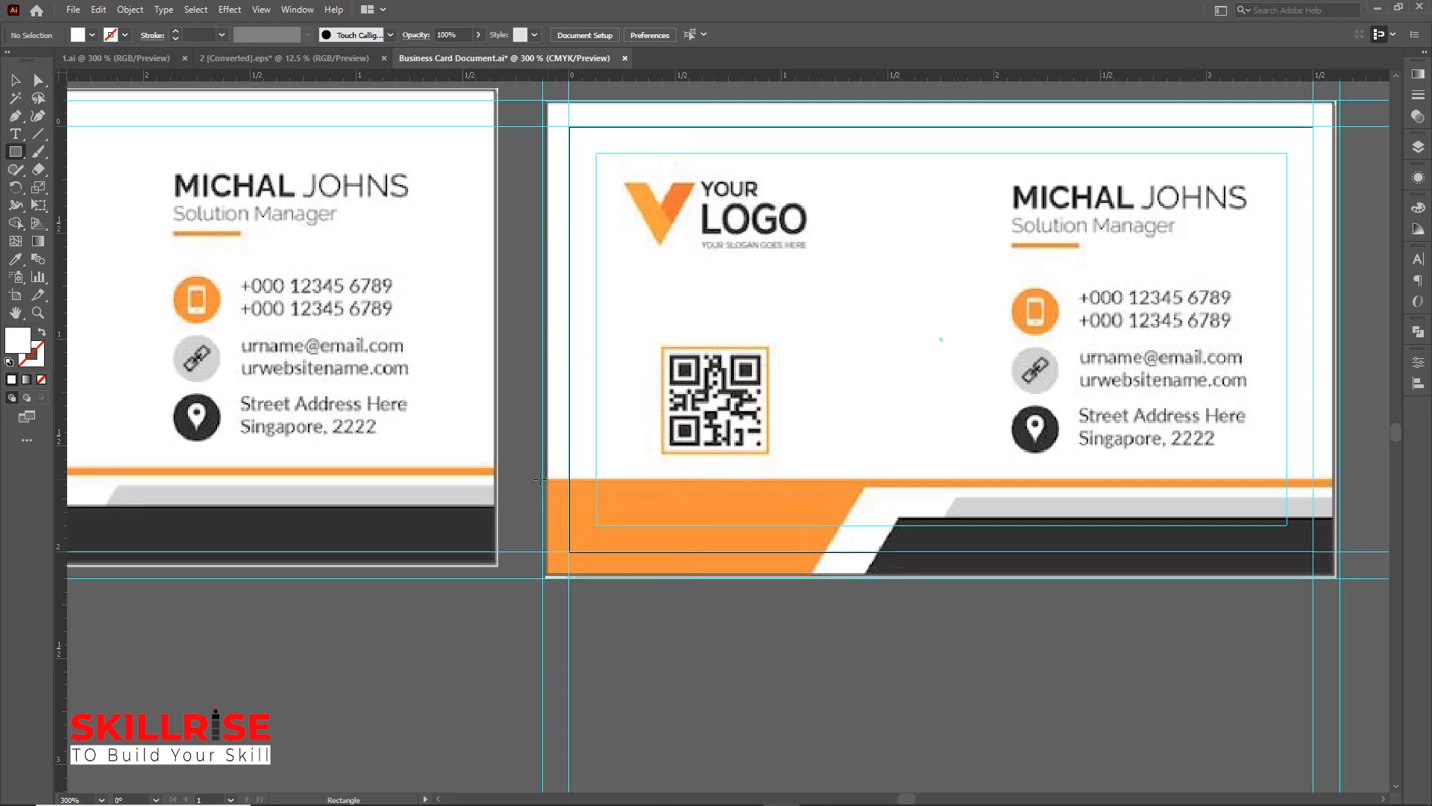
{"action": "mouse_move", "coordinate": [542, 478]}
{"action": "left_mouse_down"}
{"action": "mouse_move", "coordinate": [688, 573]}
{"action": "mouse_move", "coordinate": [1341, 578]}
{"action": "left_mouse_up"}
{"action": "key", "text": "ctrl+equal"}
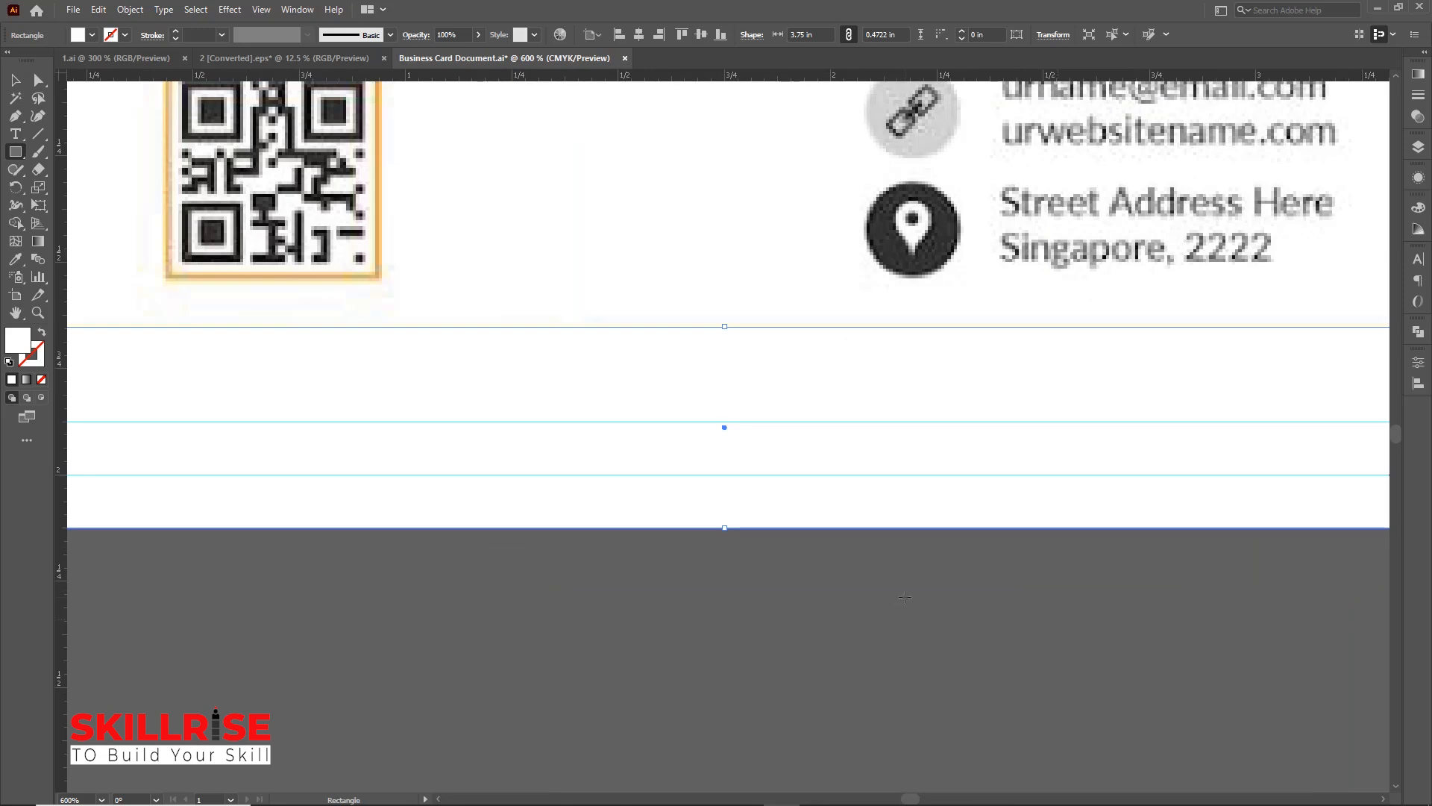
{"action": "left_click", "coordinate": [12, 79]}
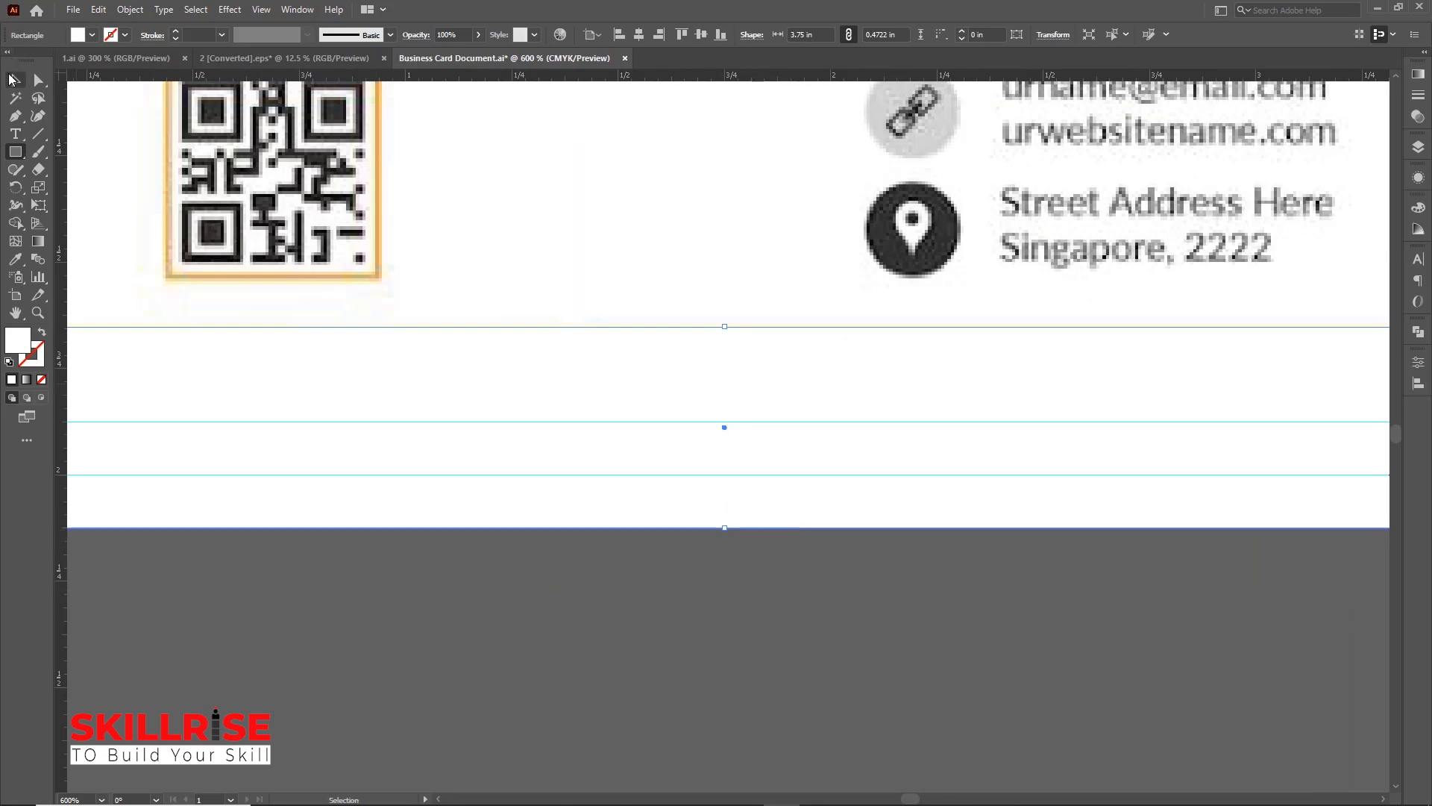
{"action": "key", "text": "space"}
{"action": "left_click_drag", "start_coordinate": [299, 454], "coordinate": [455, 463]}
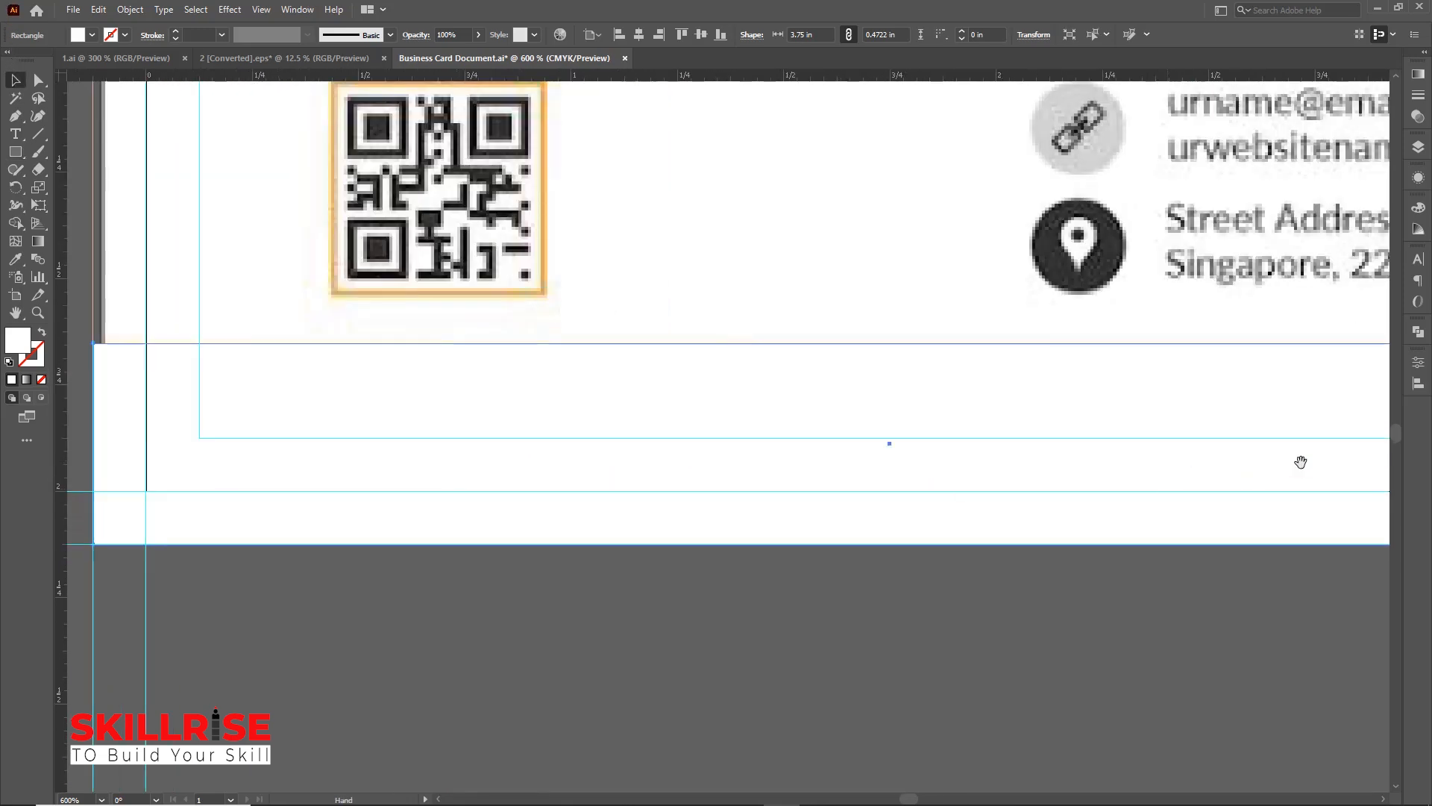
{"action": "left_click_drag", "start_coordinate": [1301, 462], "coordinate": [964, 537]}
{"action": "key", "text": "ctrl+minus"}
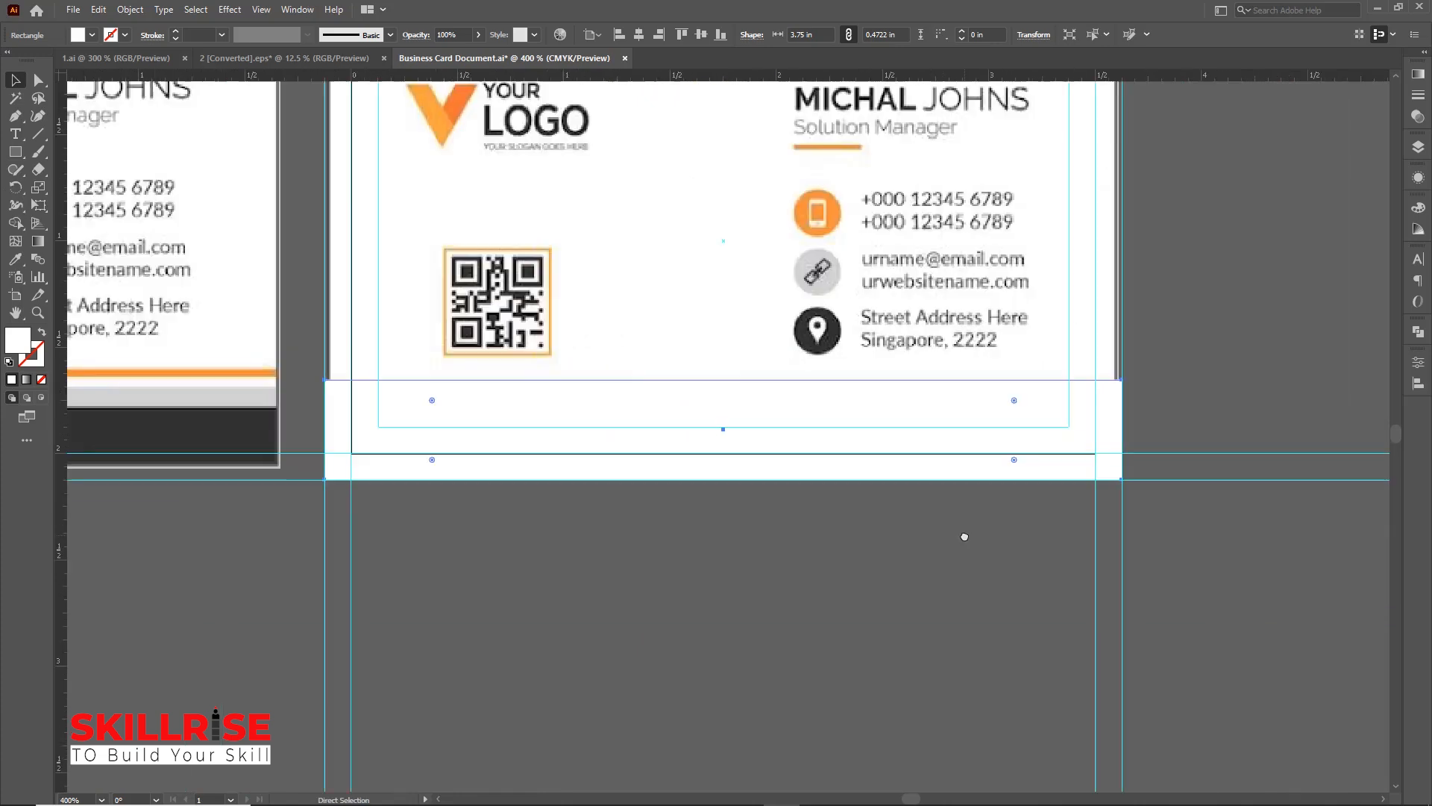
Fill the bottom strip rectangle with the orange sampled from the reference card, then hide it
{"action": "key", "text": "ctrl+minus"}
{"action": "key", "text": "ctrl+minus"}
{"action": "key", "text": "space"}
{"action": "left_click_drag", "start_coordinate": [569, 399], "coordinate": [718, 449]}
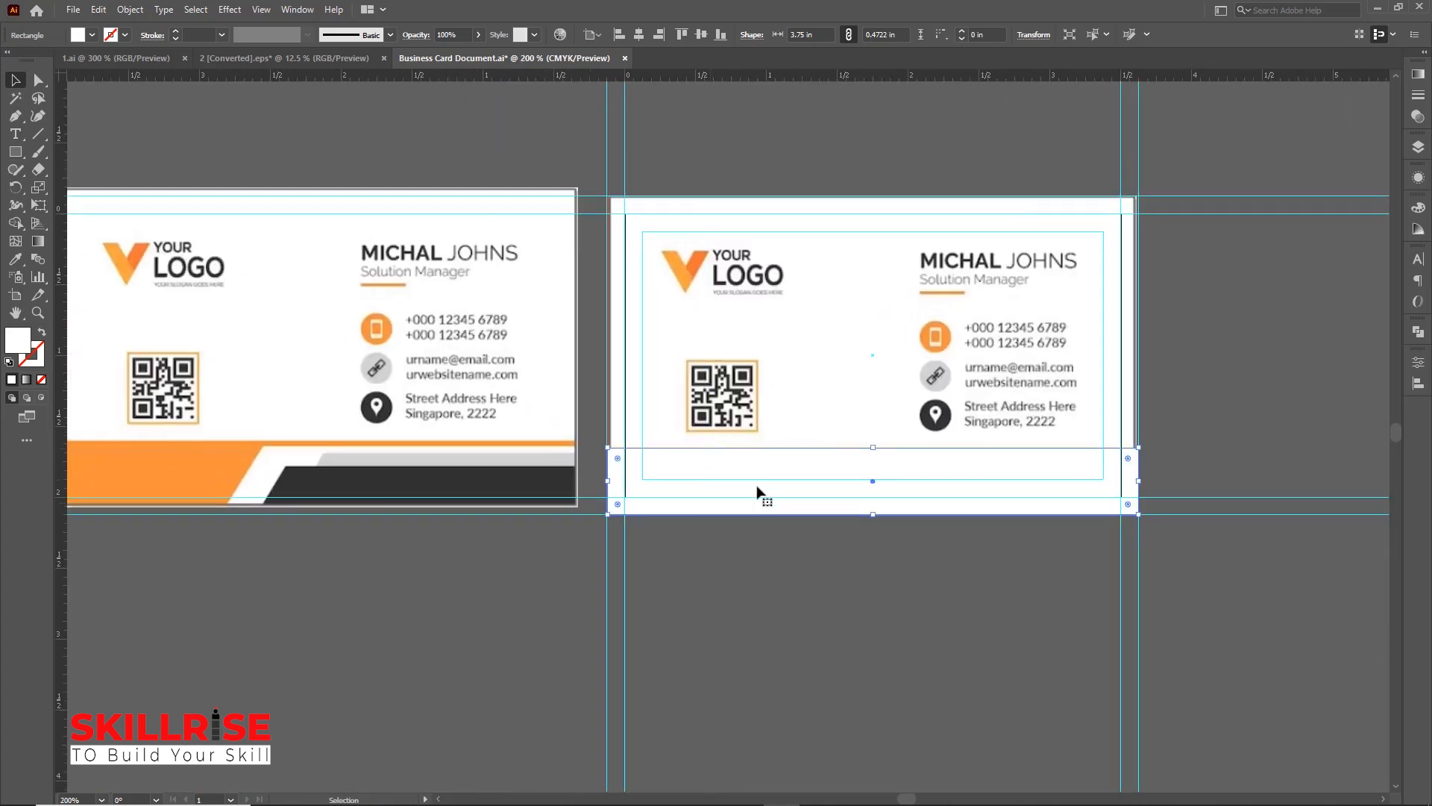
{"action": "left_click", "coordinate": [15, 260]}
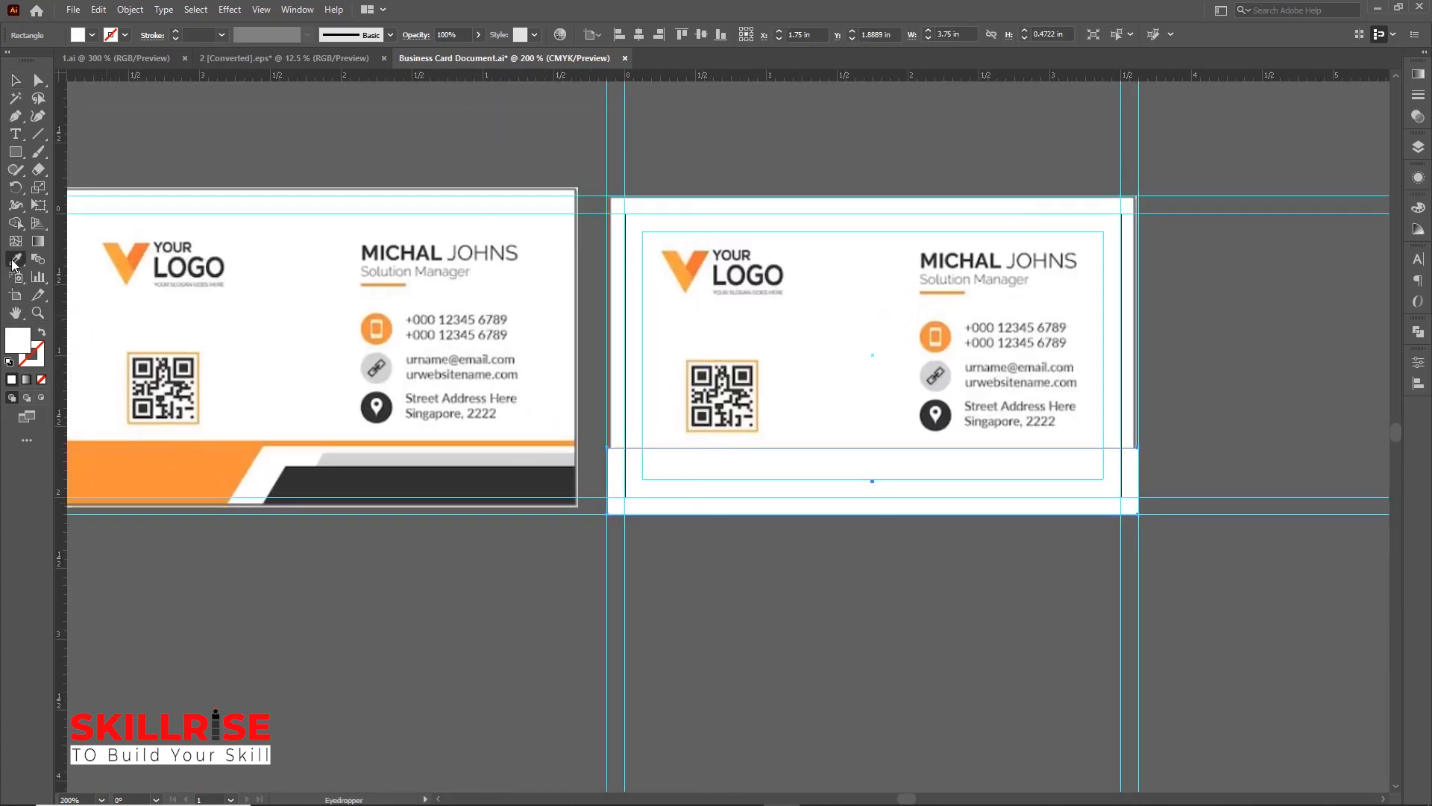
{"action": "left_click", "coordinate": [14, 262]}
{"action": "left_click", "coordinate": [69, 261]}
{"action": "left_click", "coordinate": [209, 454]}
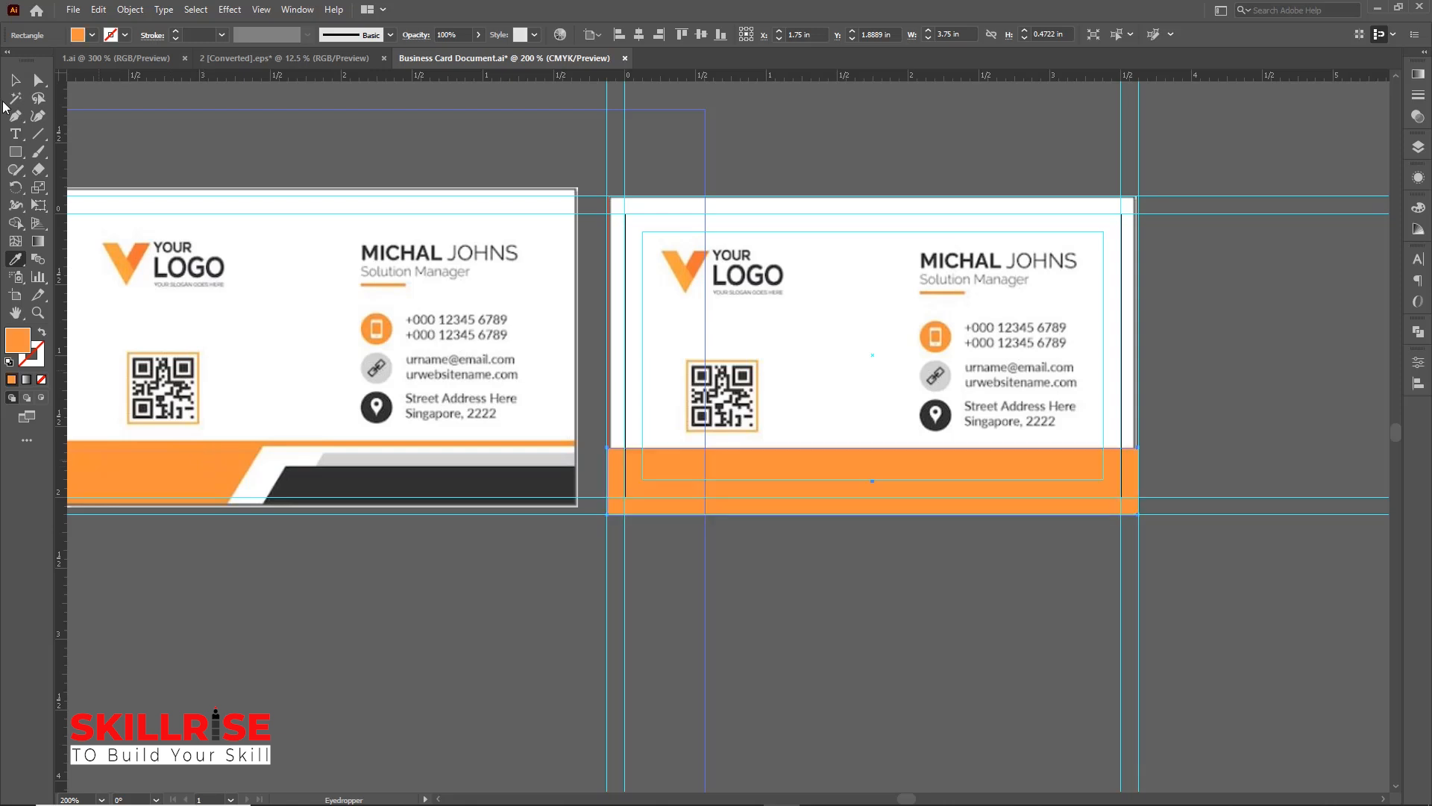
{"action": "left_click", "coordinate": [15, 80]}
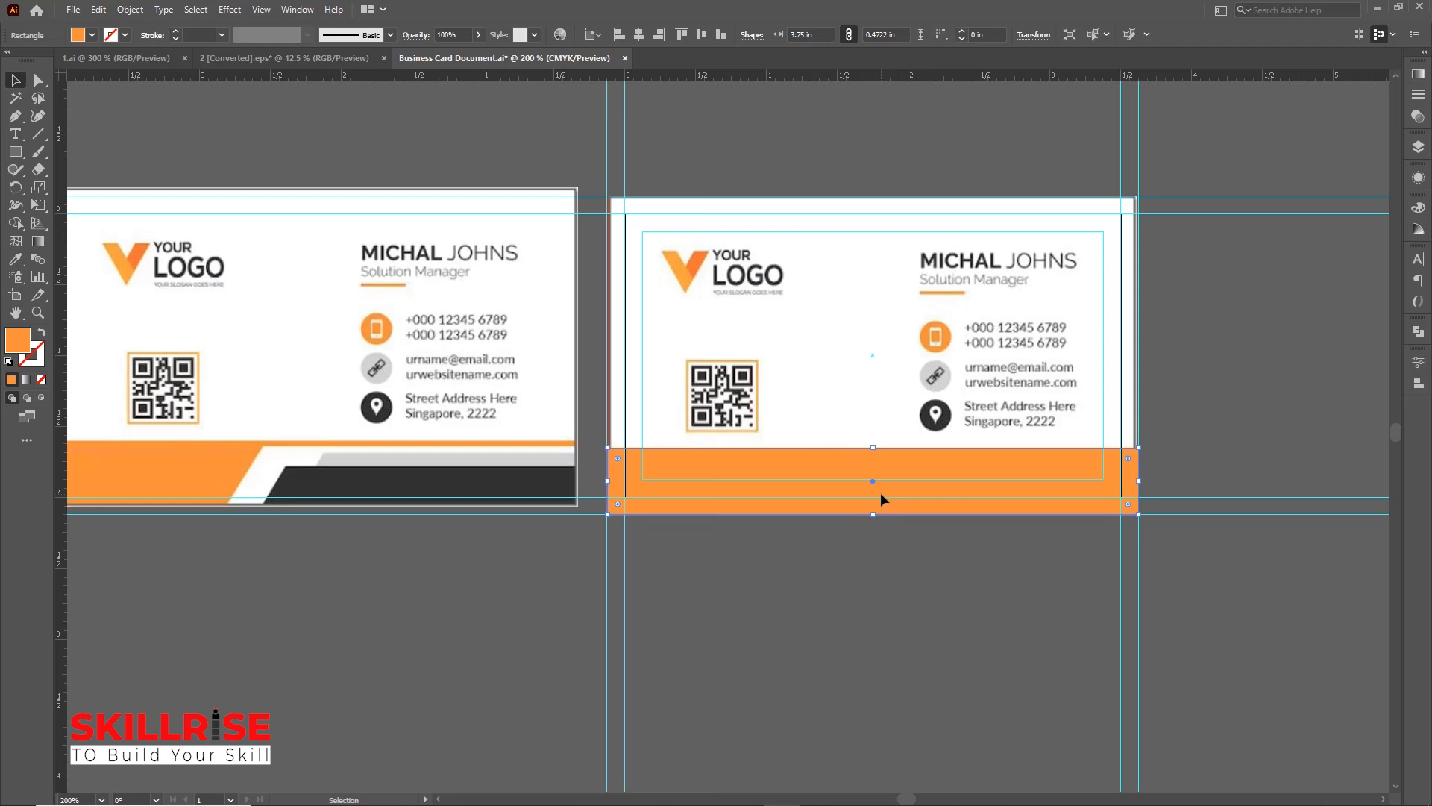
{"action": "key", "text": "a"}
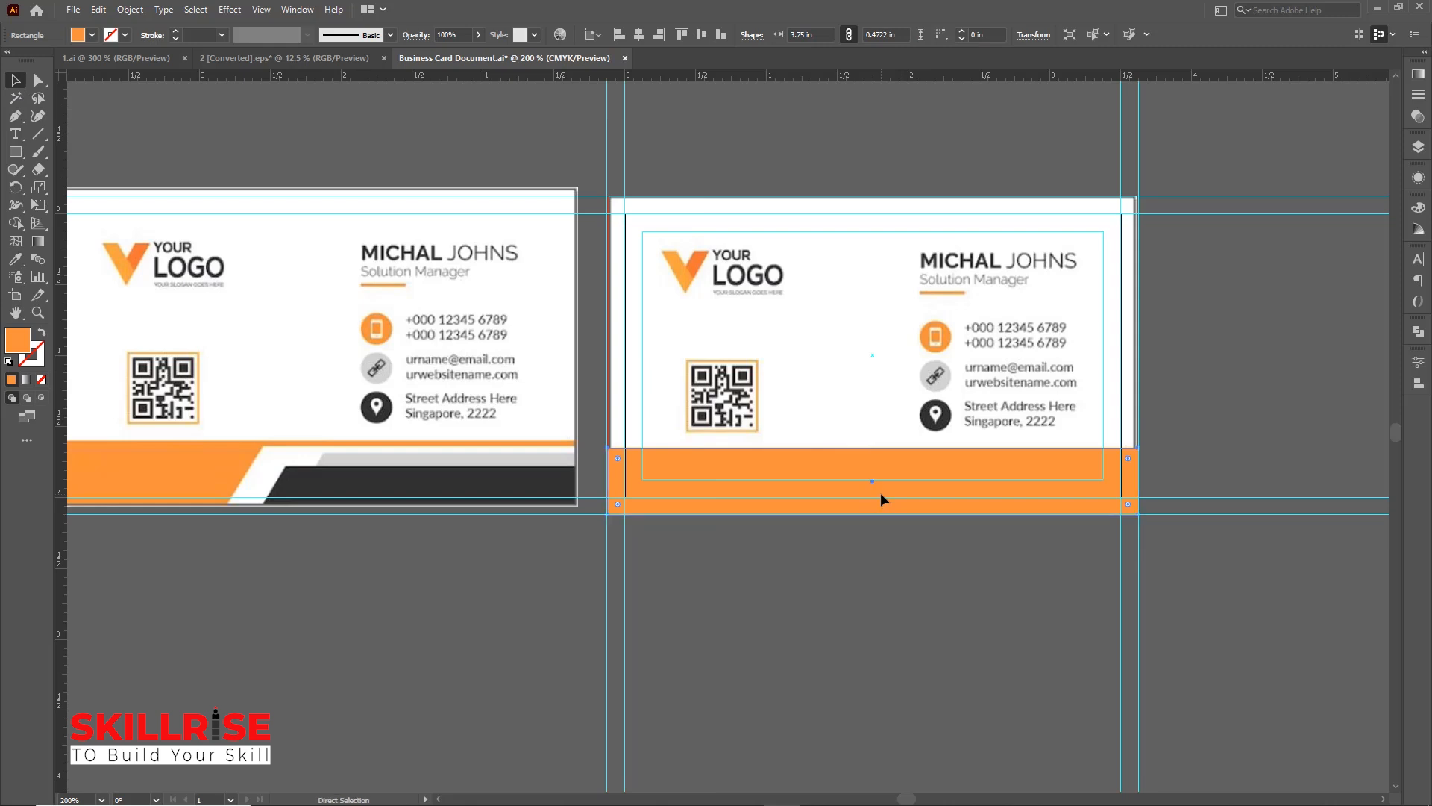
{"action": "key", "text": "ctrl+3"}
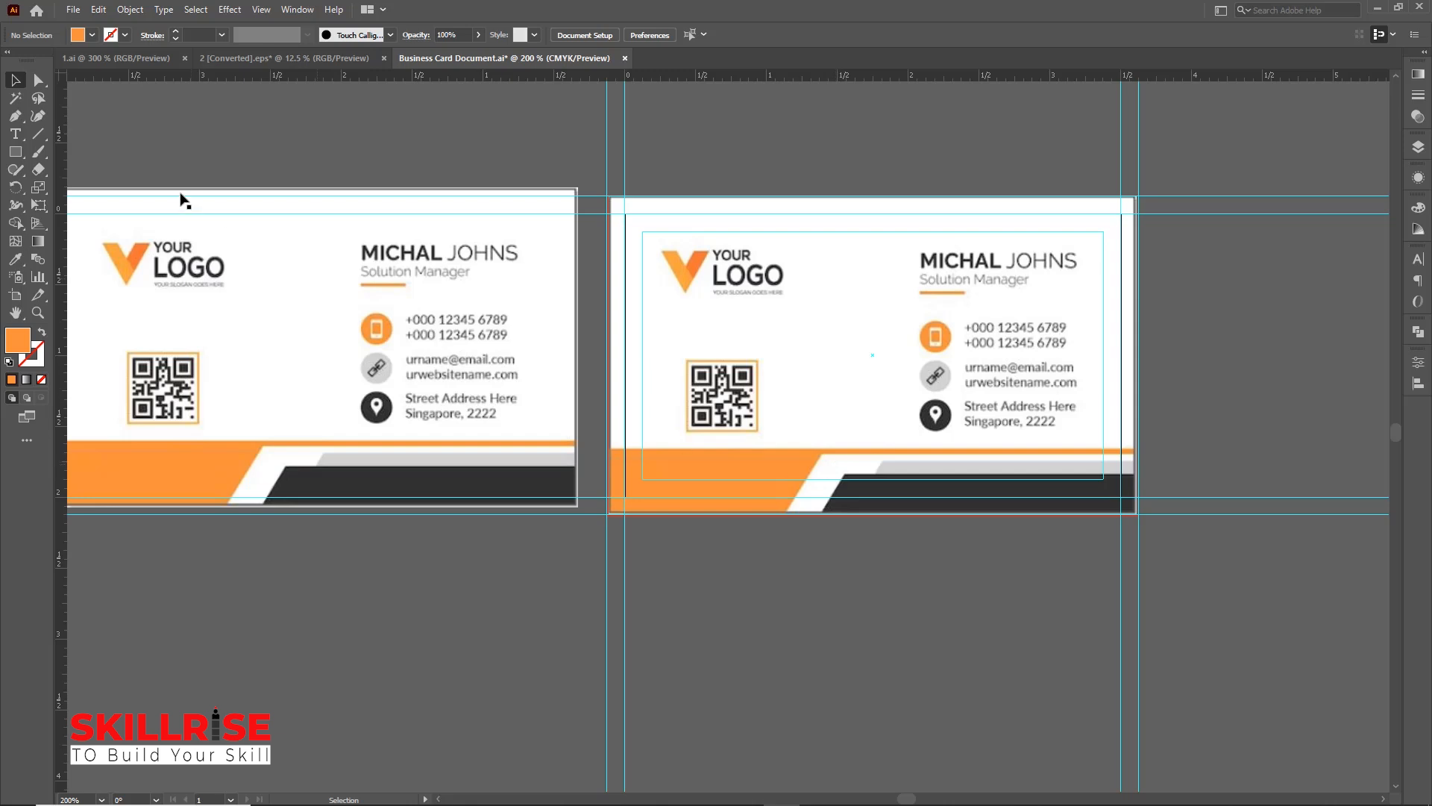
Draw a rectangle about 2.22 by 0.43 in at the card's bottom right and drag its lower-left anchor left to slant it
{"action": "left_click_drag", "start_coordinate": [15, 152], "coordinate": [88, 153]}
{"action": "left_click_drag", "start_coordinate": [822, 454], "coordinate": [1138, 514]}
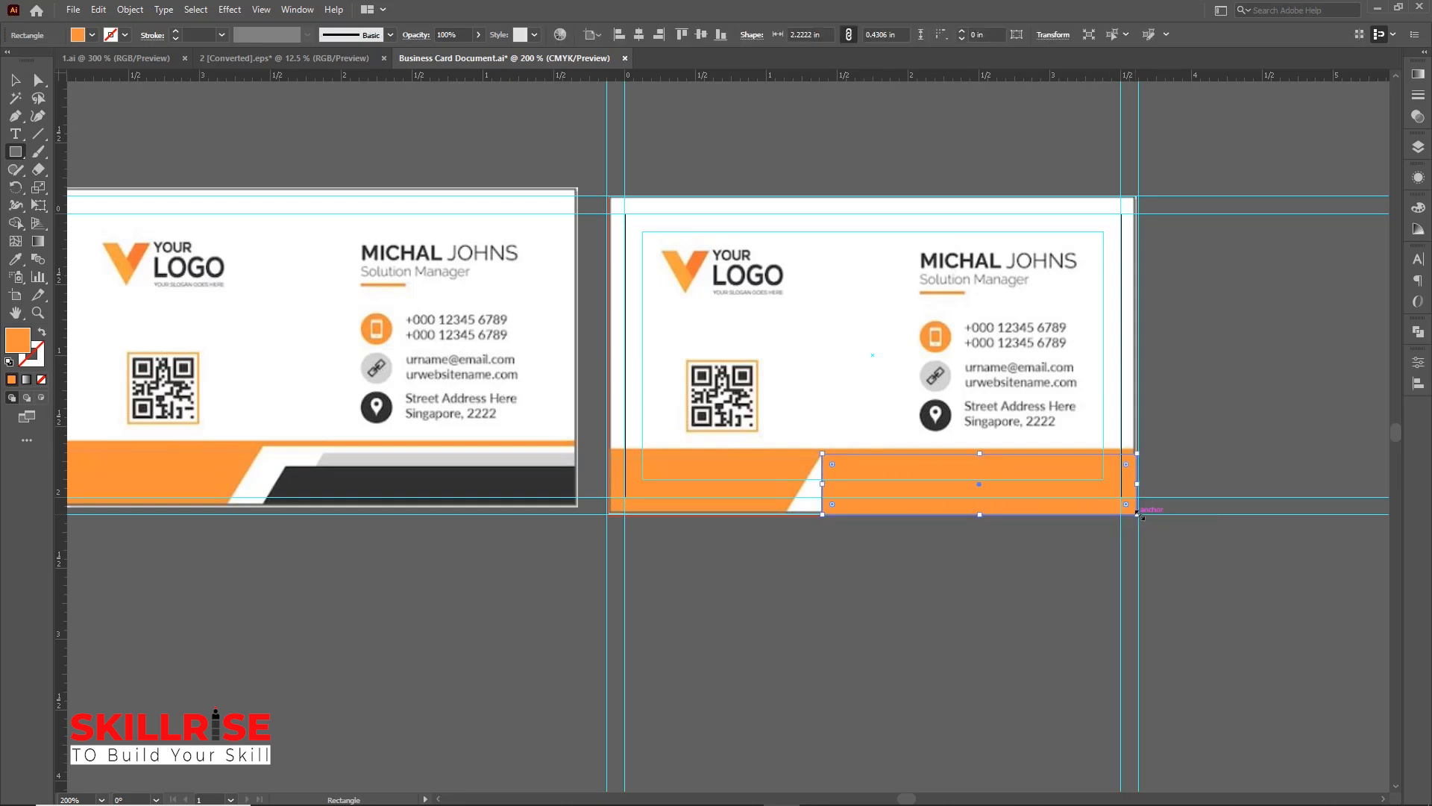
{"action": "left_click_drag", "start_coordinate": [41, 84], "coordinate": [98, 88]}
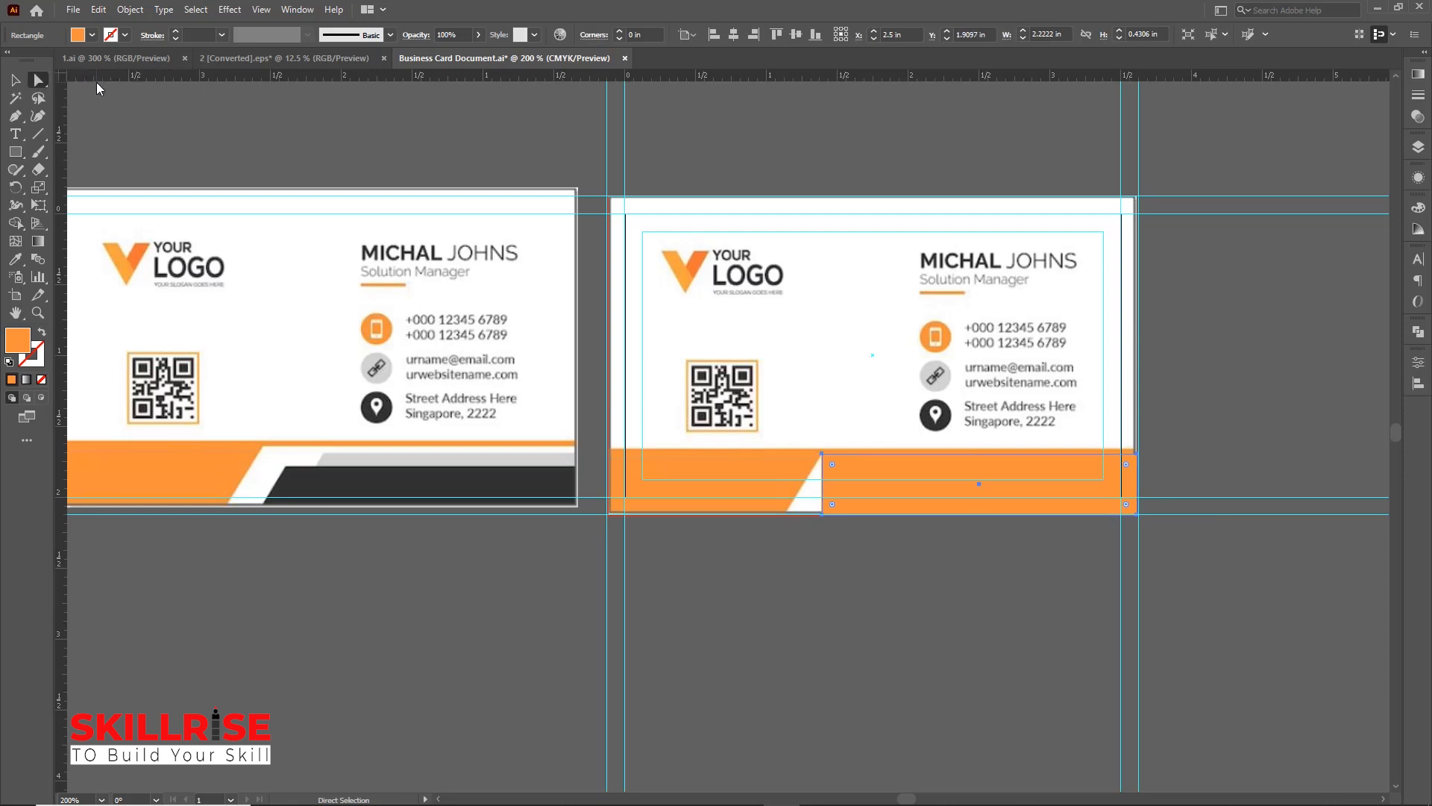
{"action": "left_click", "coordinate": [823, 515]}
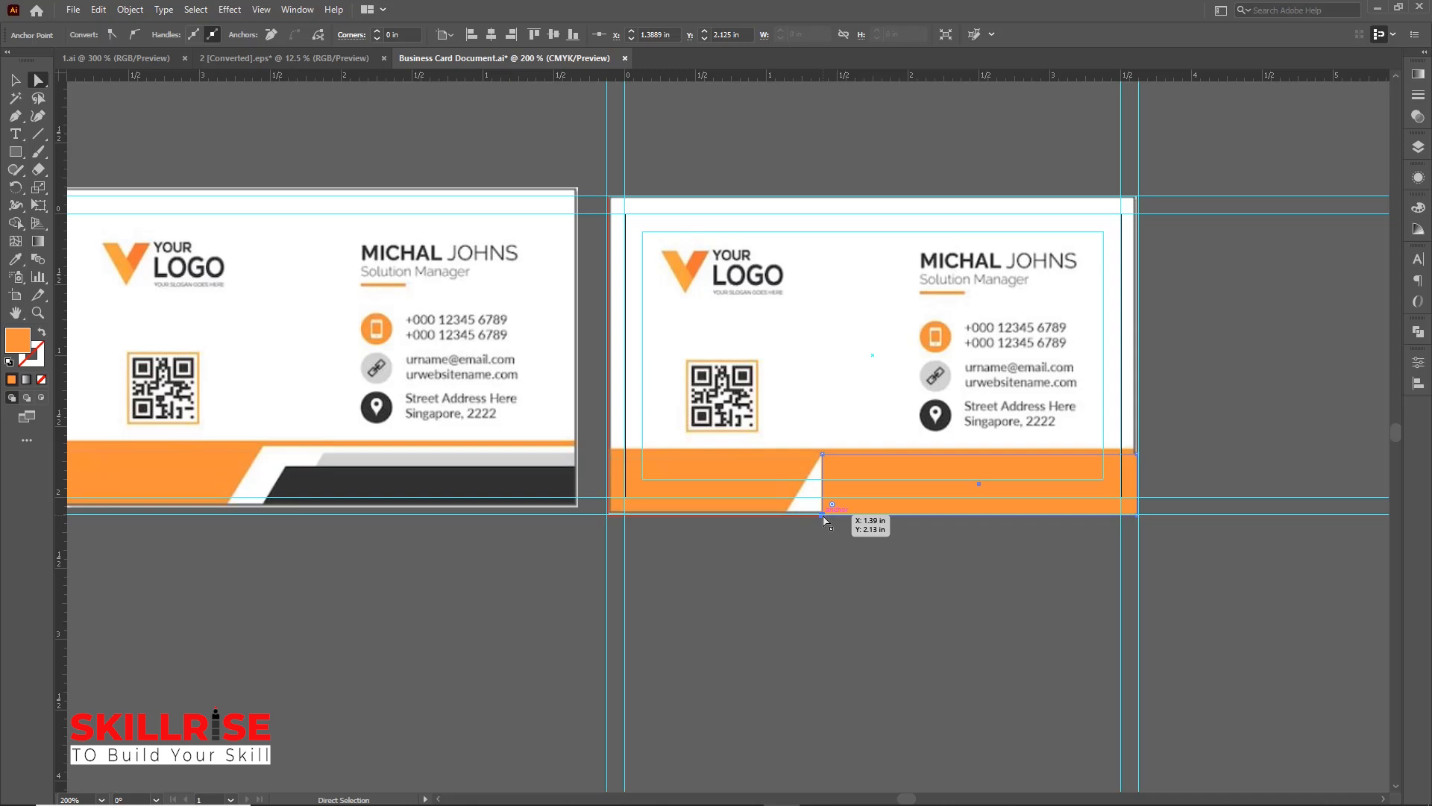
{"action": "left_click_drag", "start_coordinate": [823, 515], "coordinate": [782, 517]}
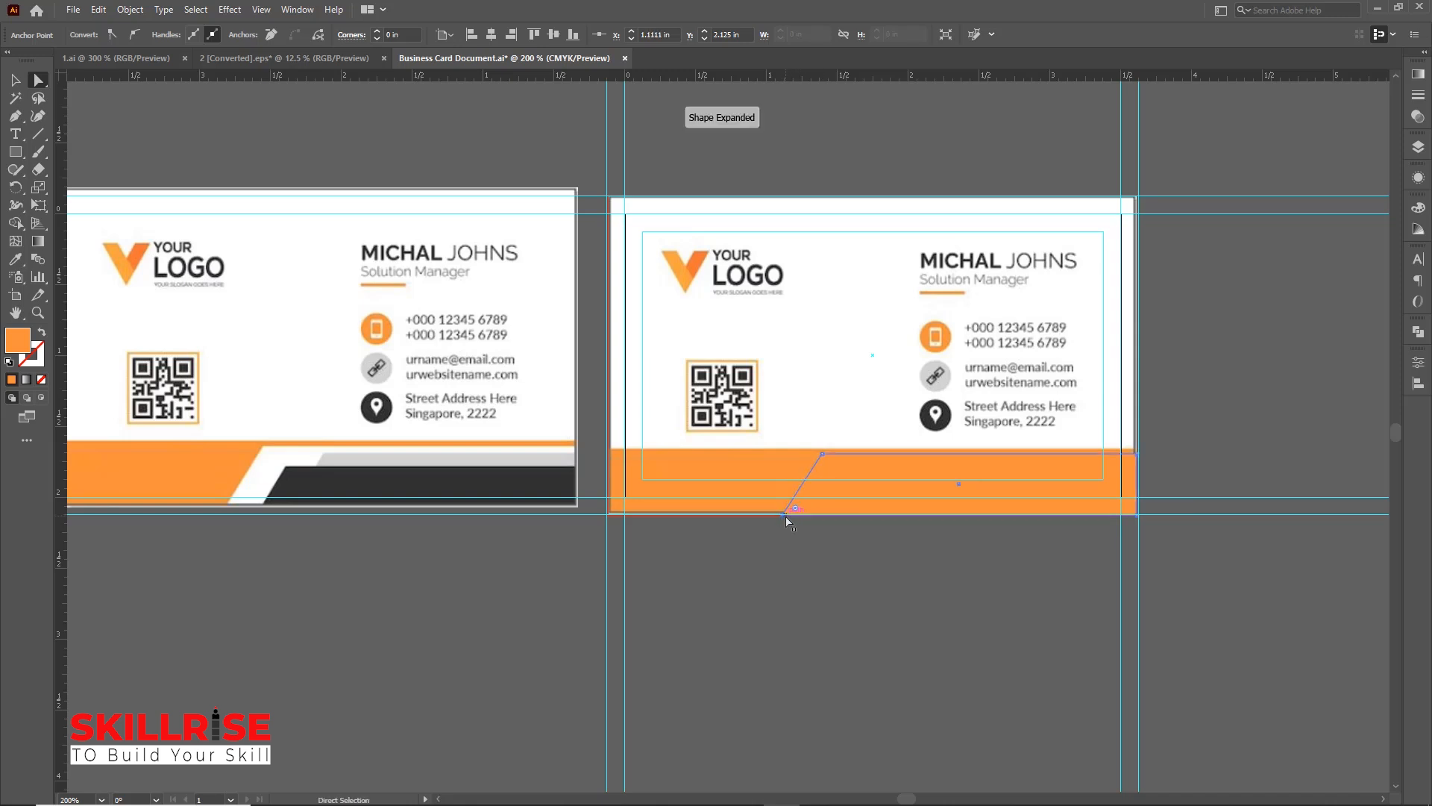
Fill the slanted shape with white sampled from the card, then delete it
{"action": "left_click", "coordinate": [16, 260]}
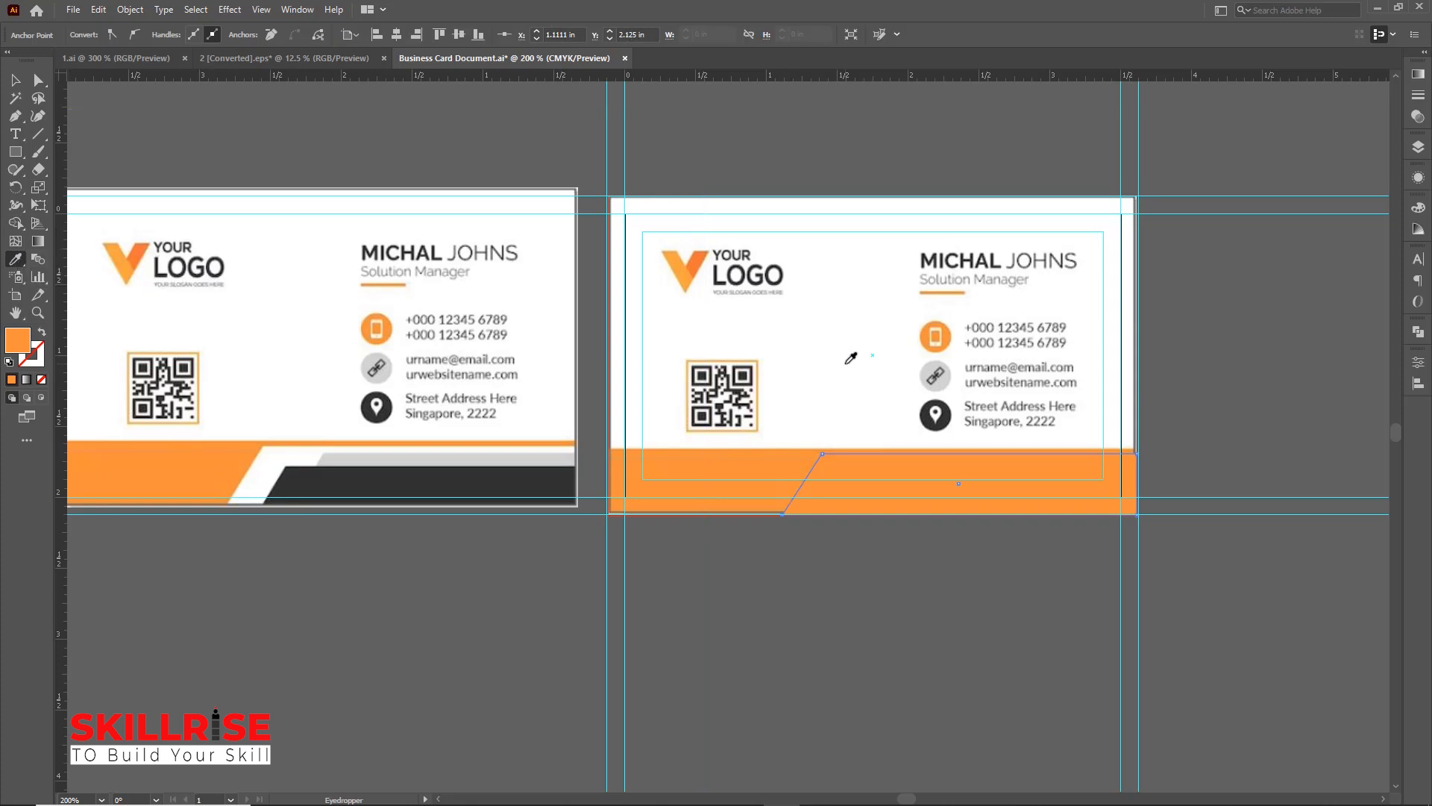
{"action": "left_click", "coordinate": [851, 358]}
{"action": "left_click", "coordinate": [16, 80]}
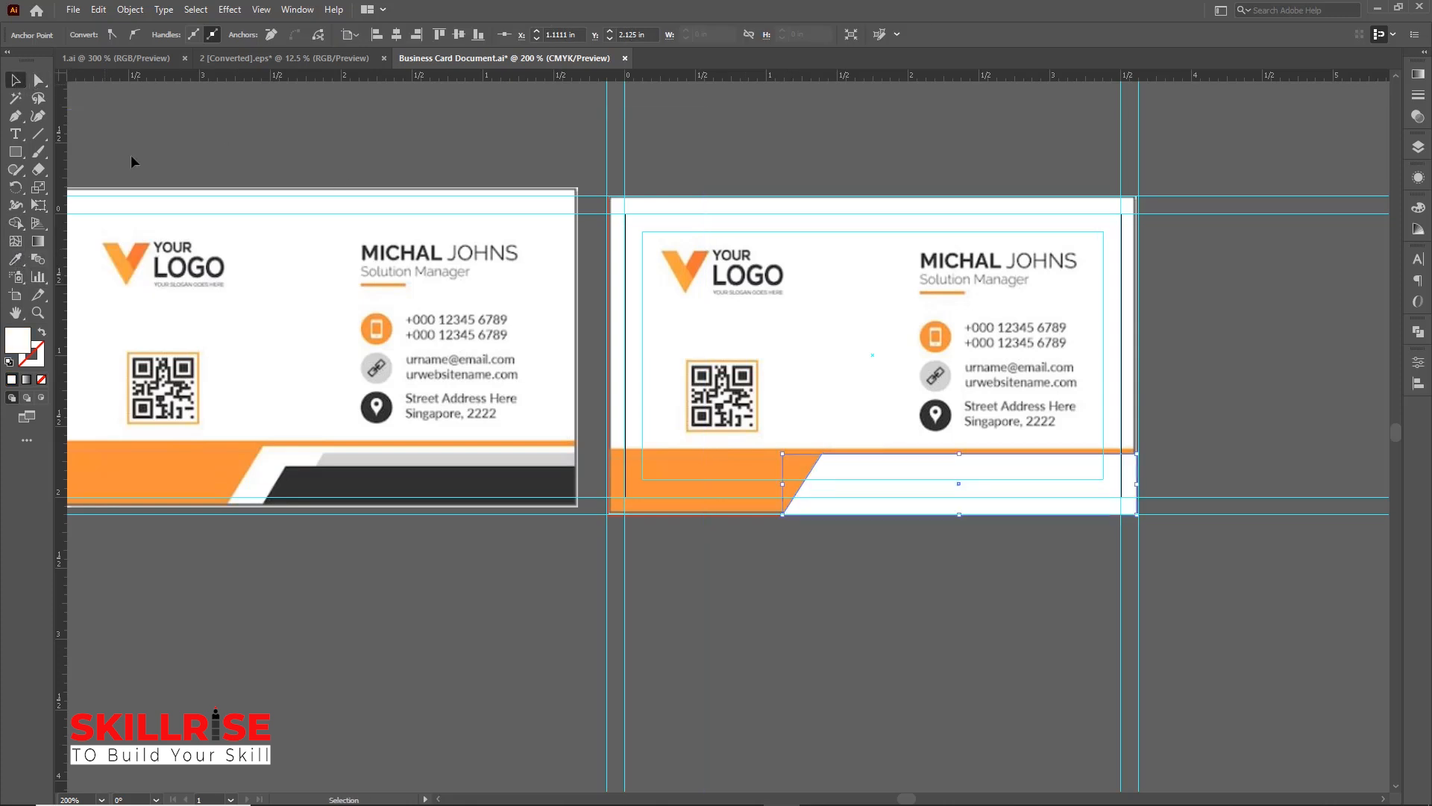
{"action": "left_click", "coordinate": [869, 474]}
{"action": "key", "text": "a"}
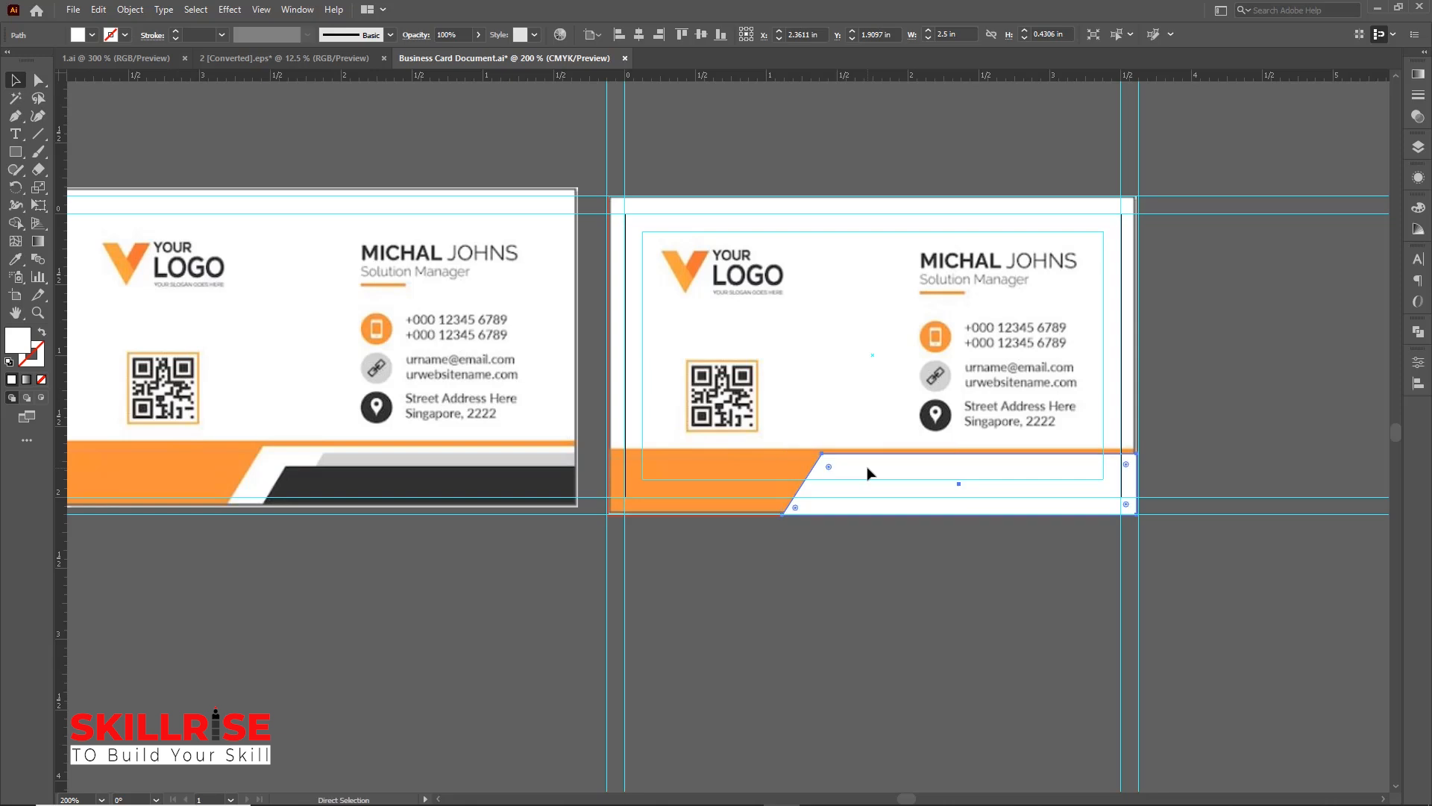
{"action": "key", "text": "Delete"}
{"action": "key", "text": "v"}
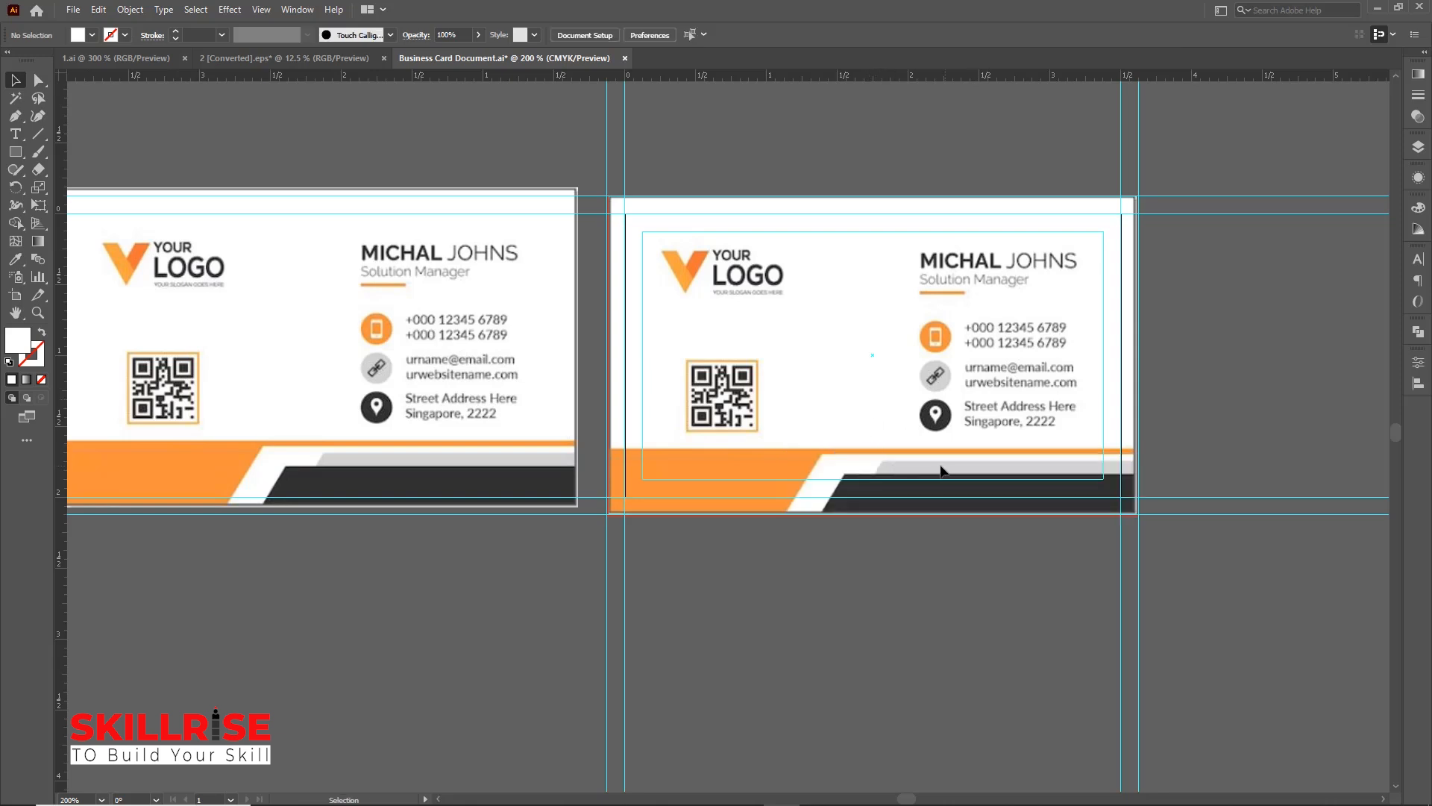
Draw a rectangle about 1.82 by 0.39 in at the card's bottom right and nudge its lower-left anchor left to slant the edge
{"action": "left_click_drag", "start_coordinate": [17, 155], "coordinate": [82, 155]}
{"action": "left_click_drag", "start_coordinate": [880, 460], "coordinate": [1137, 514]}
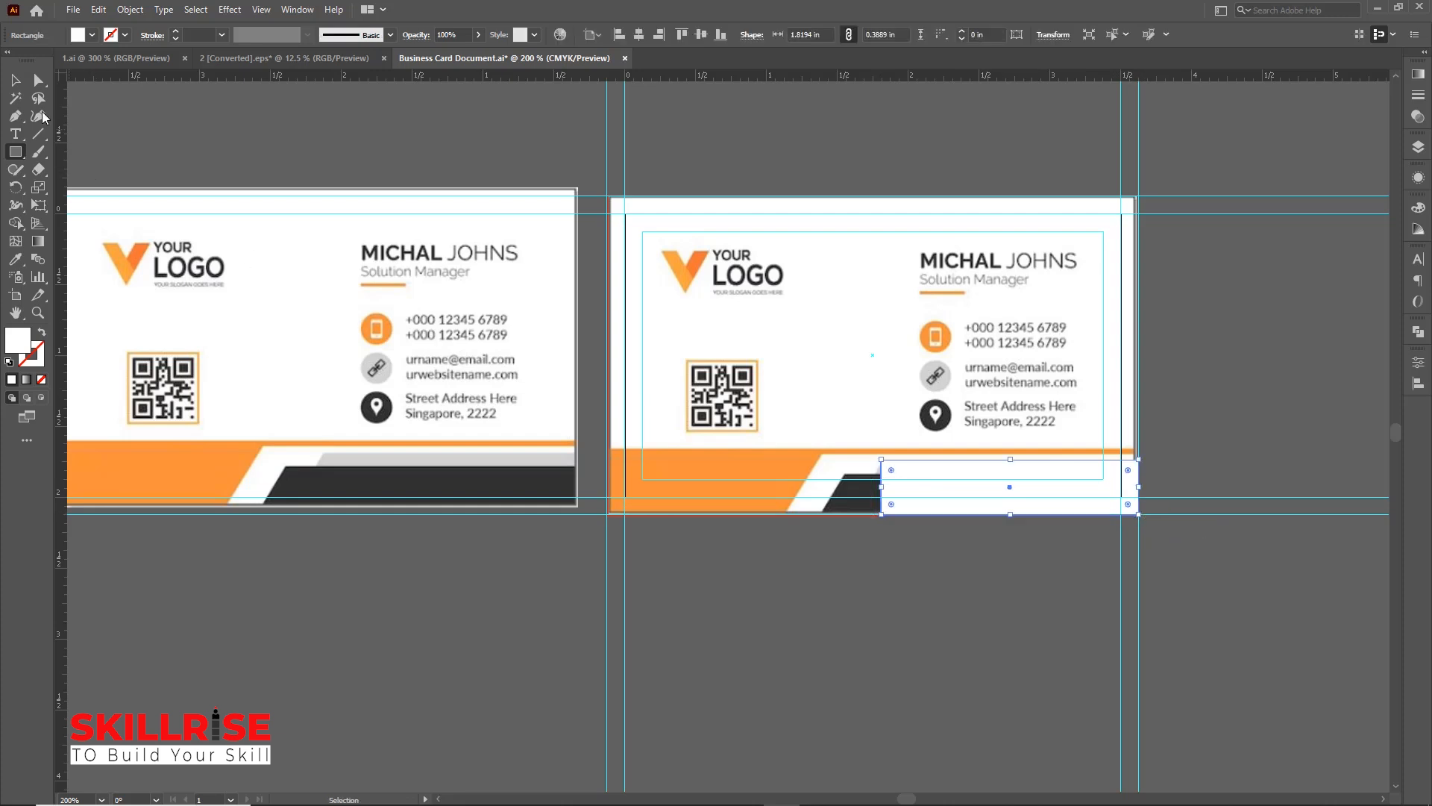
{"action": "left_click", "coordinate": [39, 80]}
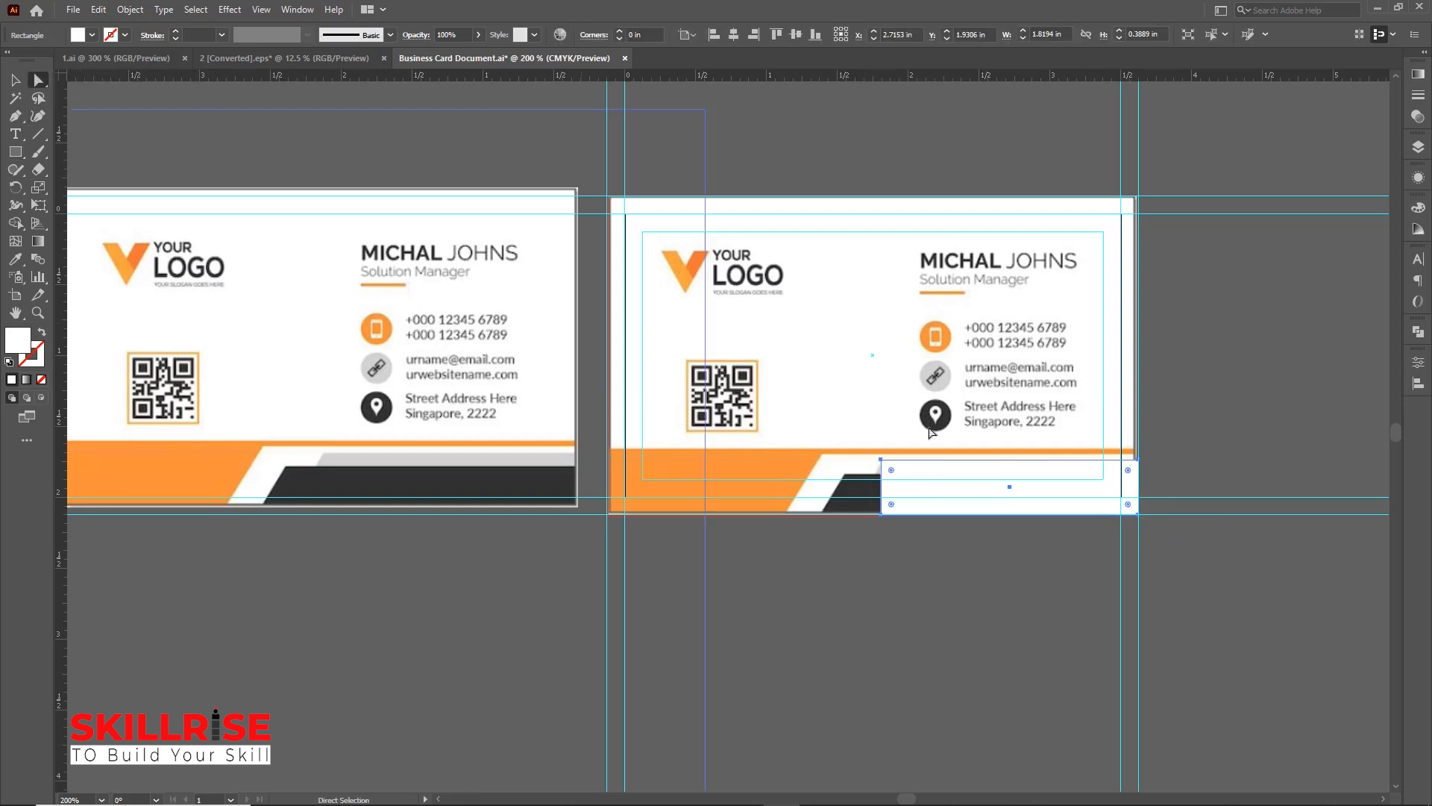
{"action": "left_click", "coordinate": [882, 515]}
{"action": "key", "text": "ctrl+equal"}
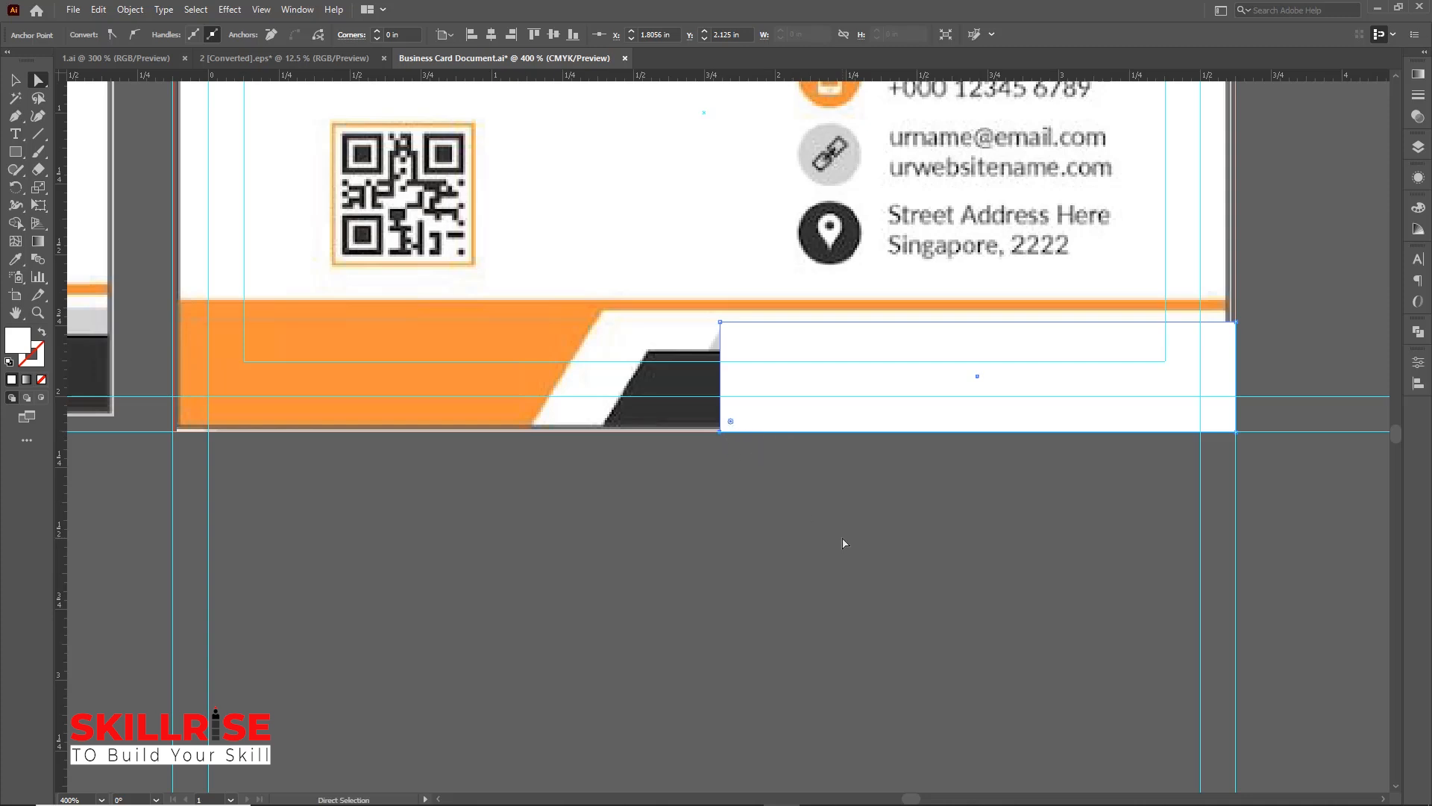
{"action": "key", "text": "Left"}
{"action": "key", "text": "Left"}
{"action": "key", "text": "Left"}
{"action": "key", "text": "Left"}
{"action": "key", "text": "Left"}
{"action": "key", "text": "Left"}
{"action": "key", "text": "Left"}
{"action": "key", "text": "Left"}
{"action": "key", "text": "Left"}
{"action": "key", "text": "Left"}
{"action": "key", "text": "Left"}
{"action": "key", "text": "Left"}
{"action": "key", "text": "Left"}
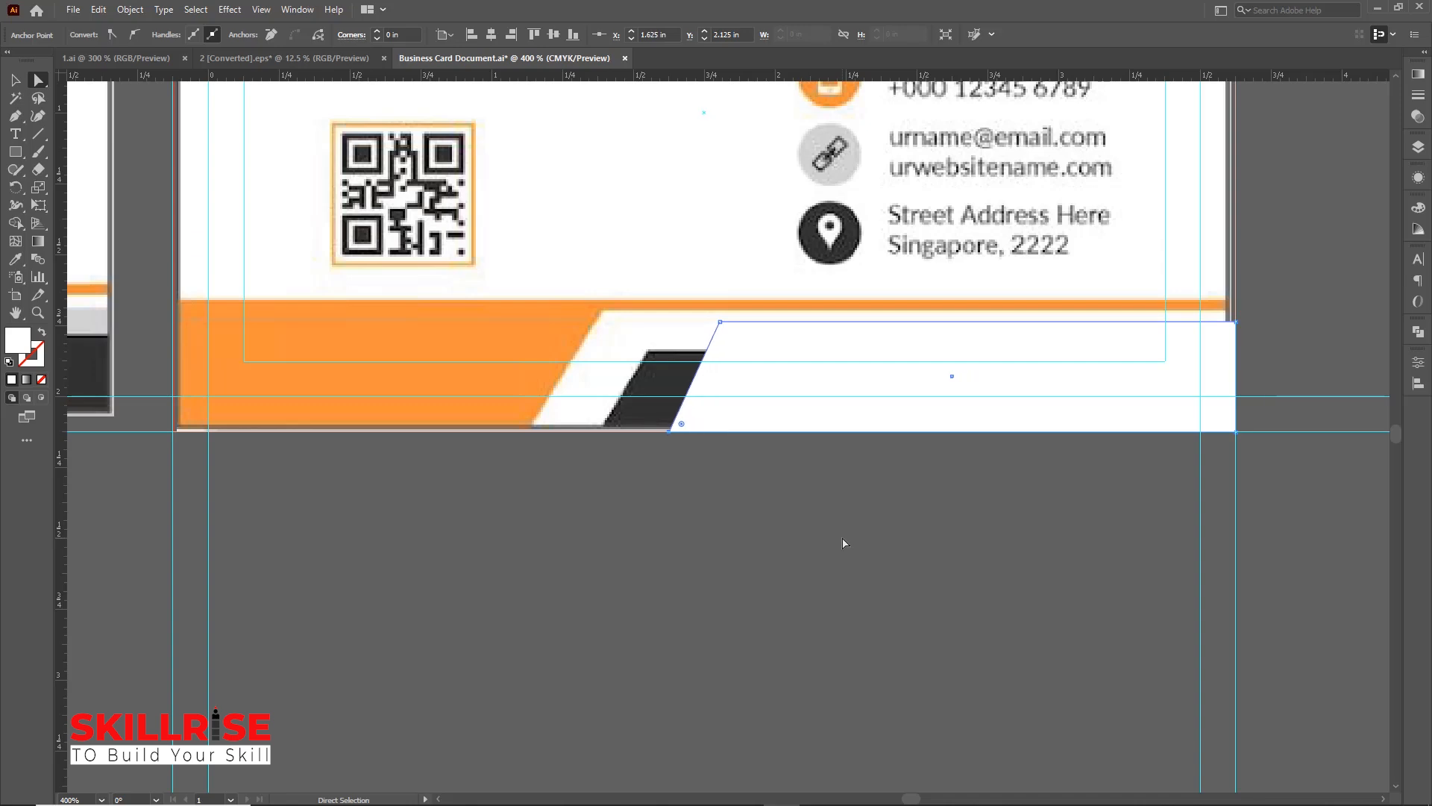
Fill the slanted shape with the light gray sampled from the reference card and hide it
{"action": "key", "text": "ctrl+minus"}
{"action": "key", "text": "ctrl+minus"}
{"action": "key", "text": "ctrl+minus"}
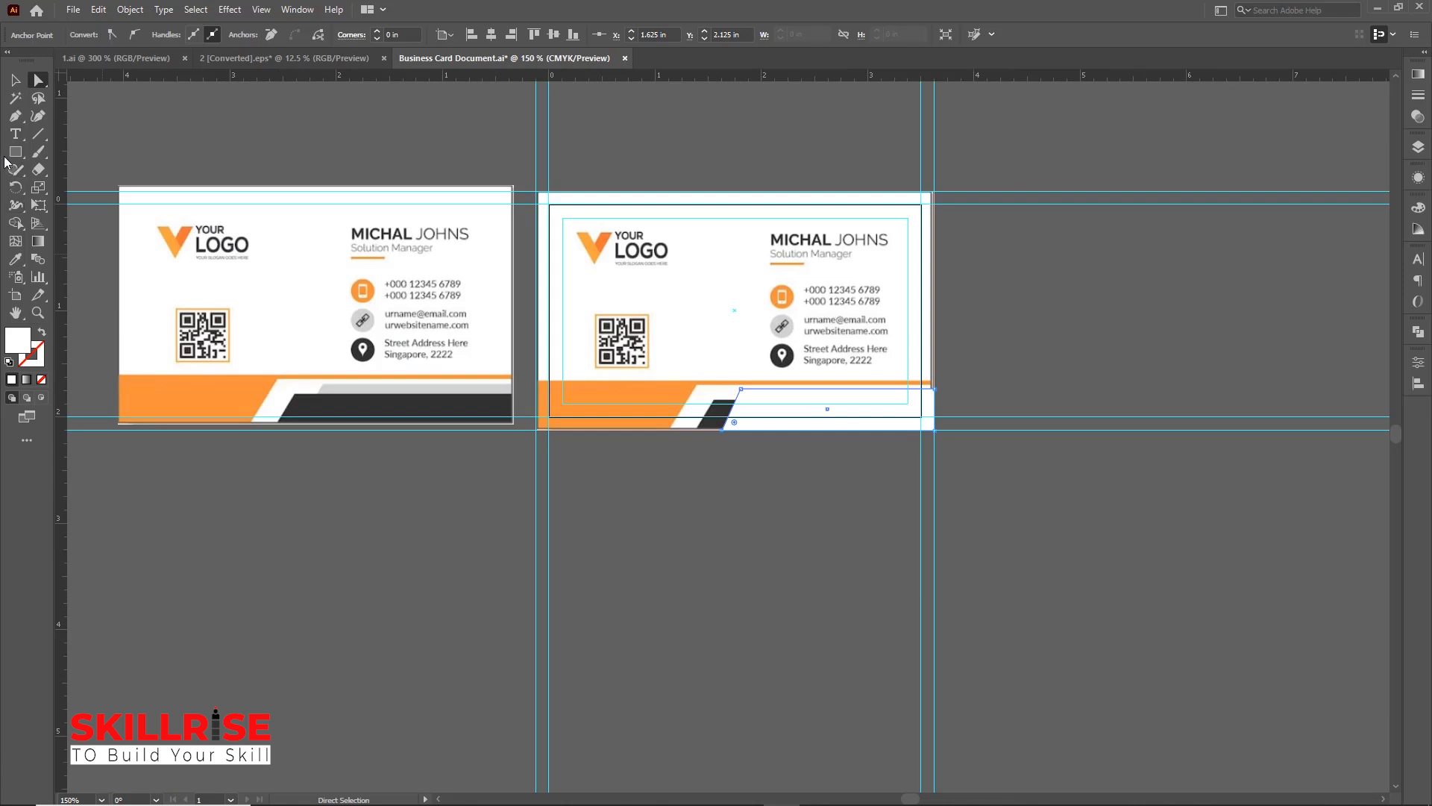
{"action": "left_click", "coordinate": [15, 259]}
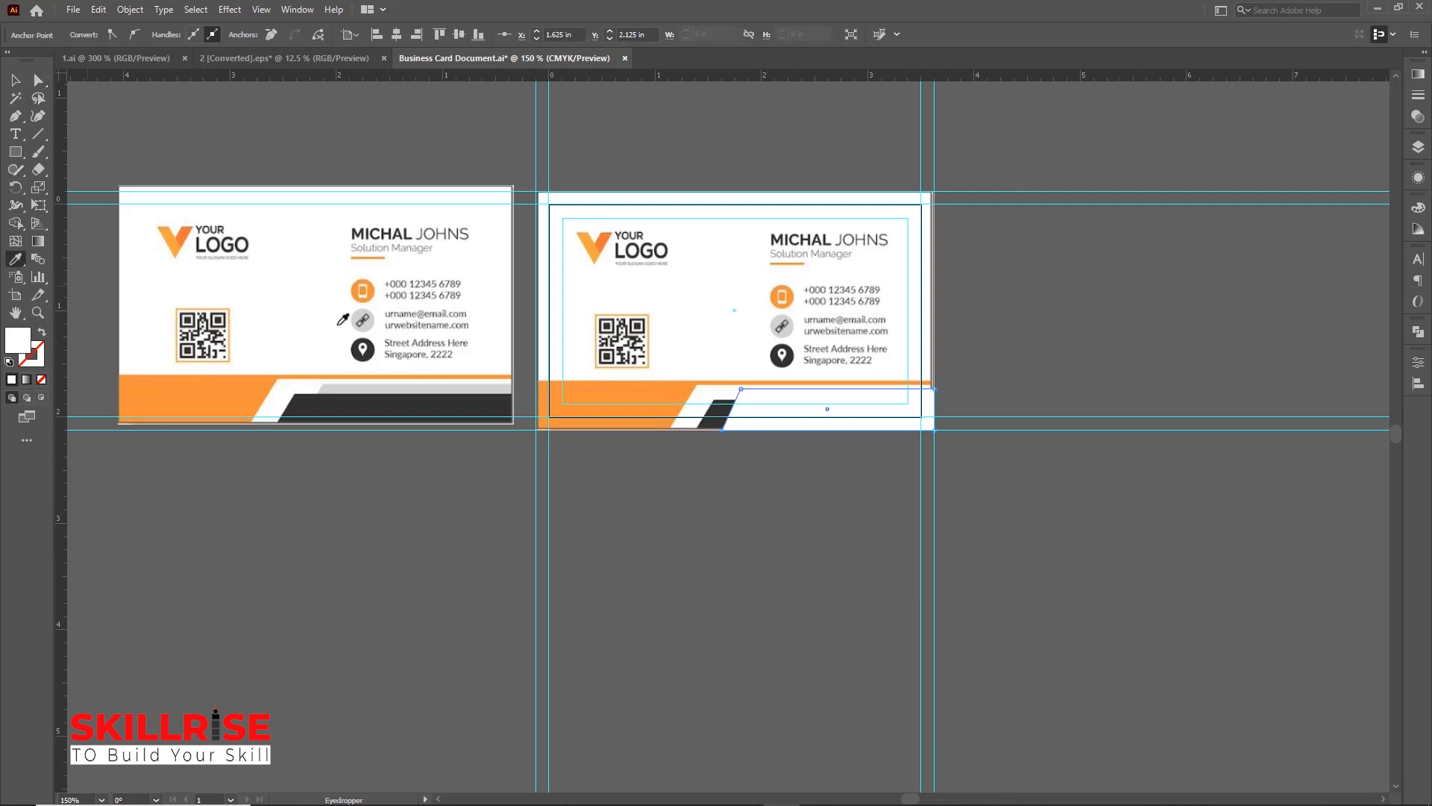
{"action": "left_click", "coordinate": [366, 385]}
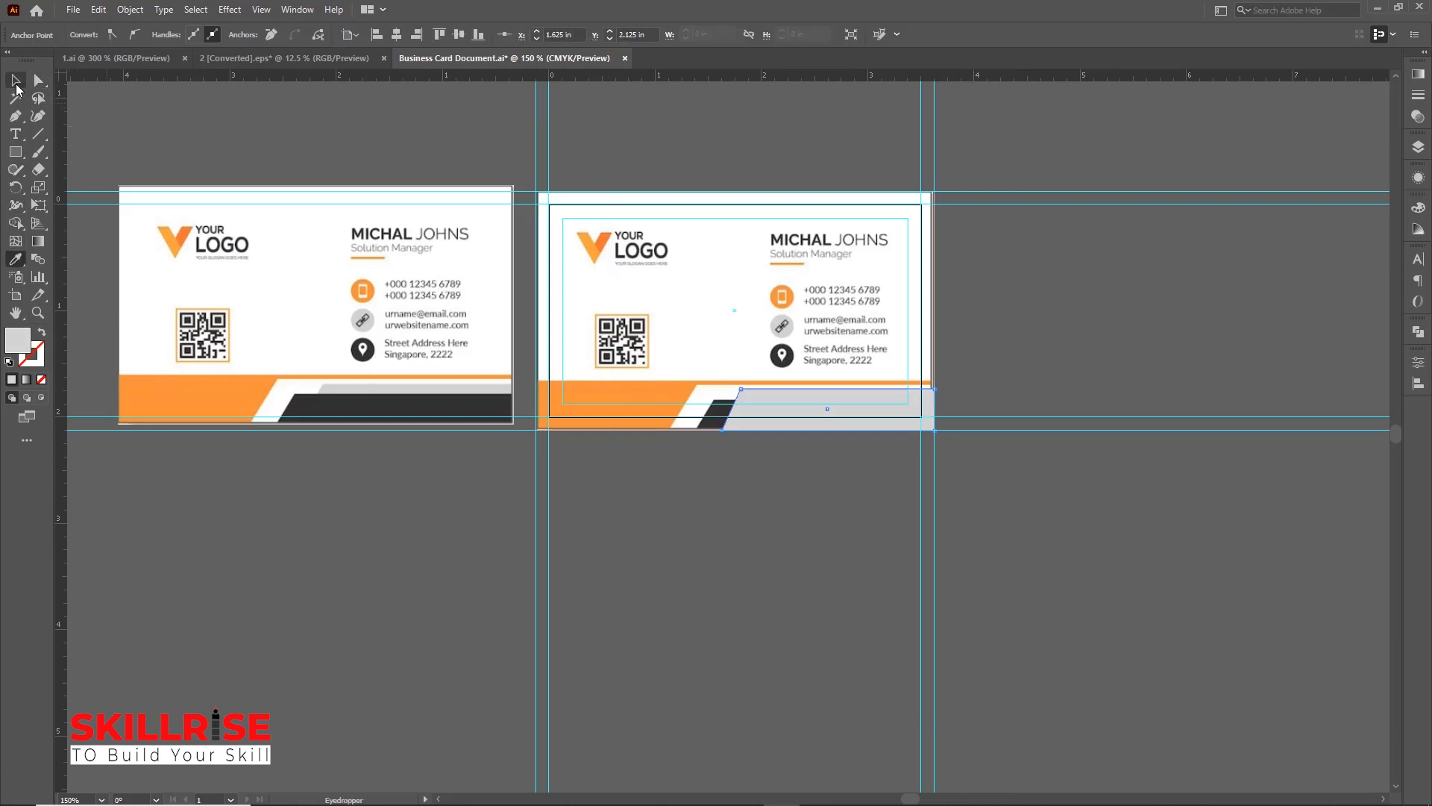
{"action": "left_click", "coordinate": [16, 80]}
{"action": "key", "text": "a"}
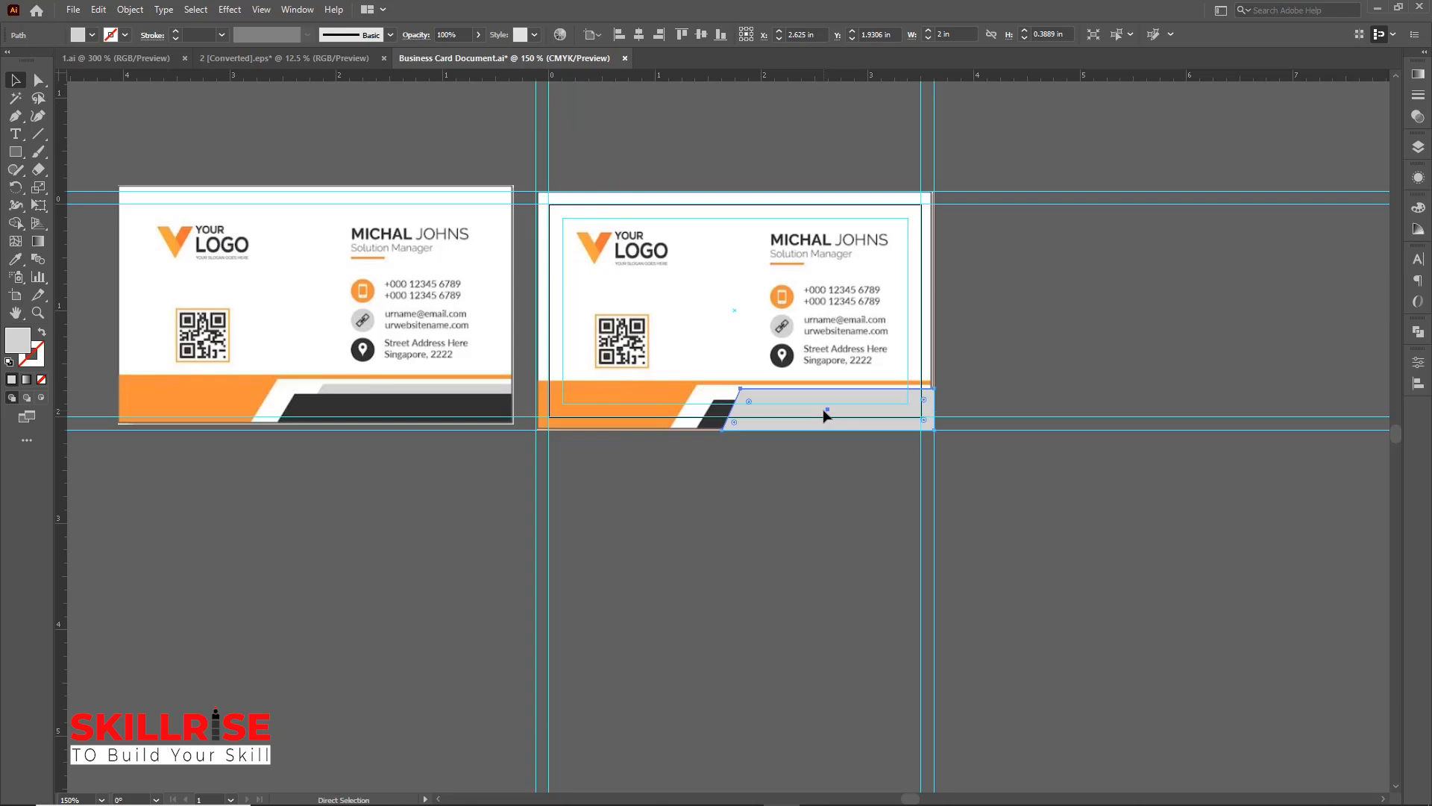
{"action": "key", "text": "ctrl+z"}
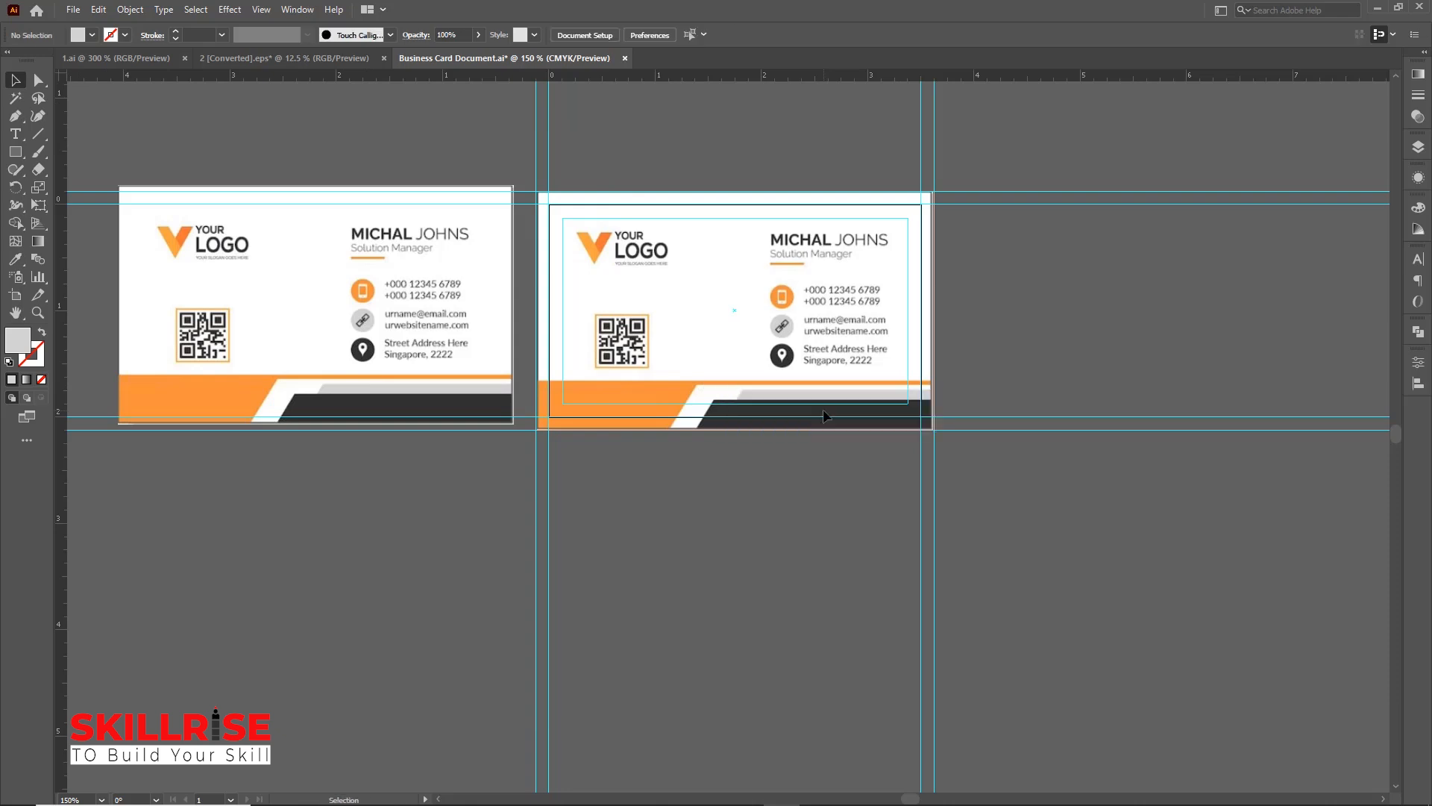
Draw a rectangle about 2.08 by 0.29 in over the dark band at the card's bottom right
{"action": "key", "text": "ctrl+equal"}
{"action": "key", "text": "ctrl+equal"}
{"action": "key", "text": "v"}
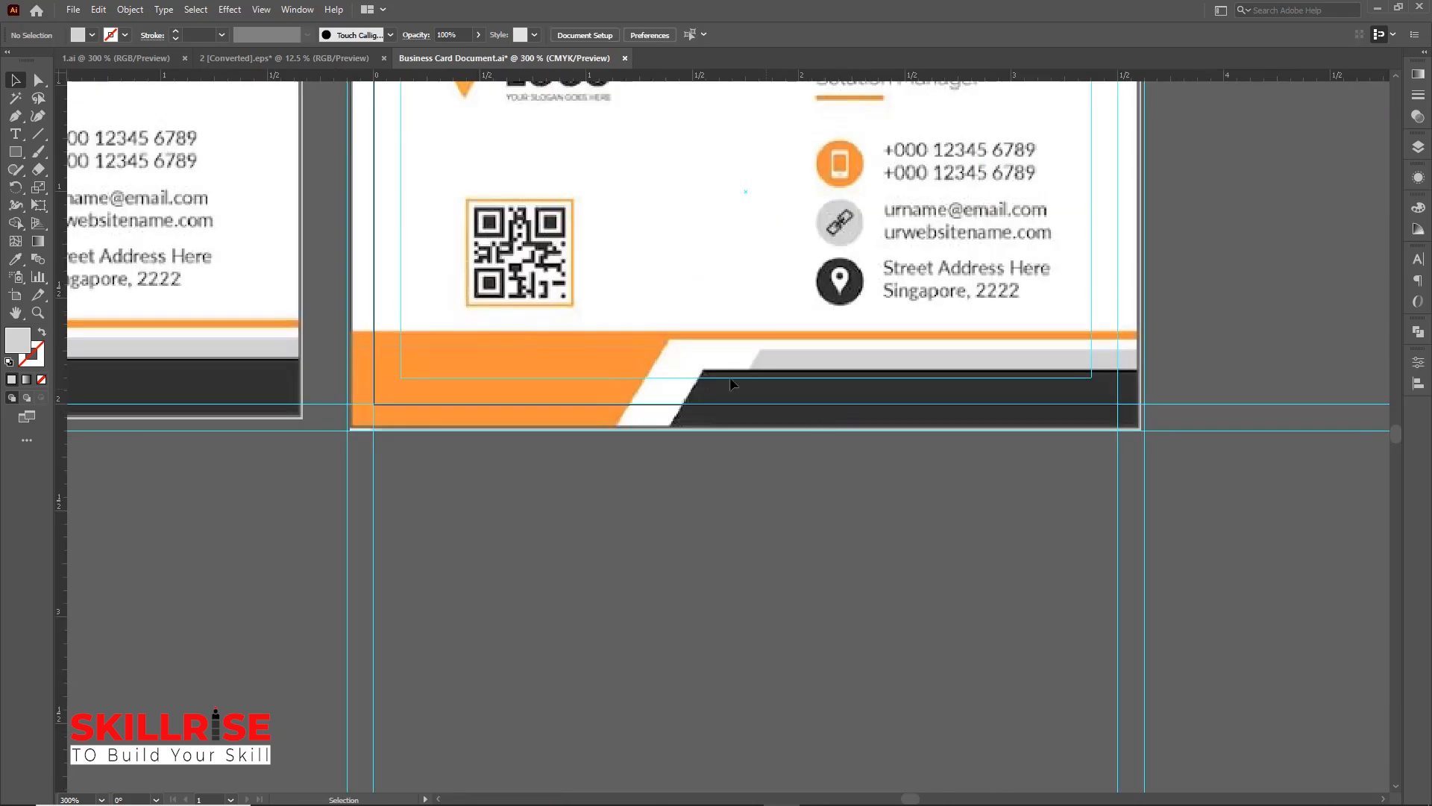
{"action": "left_click", "coordinate": [15, 155]}
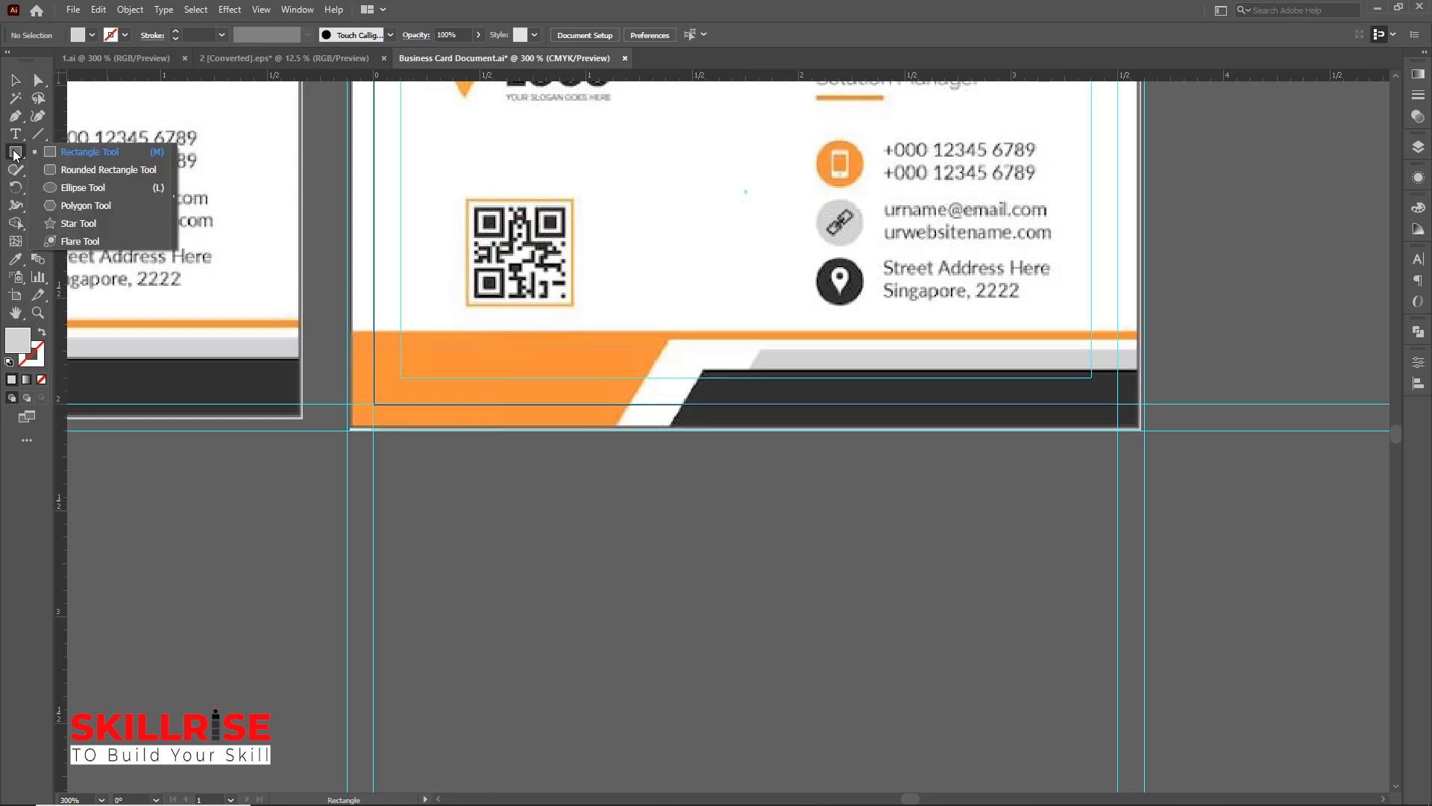
{"action": "left_click", "coordinate": [89, 152]}
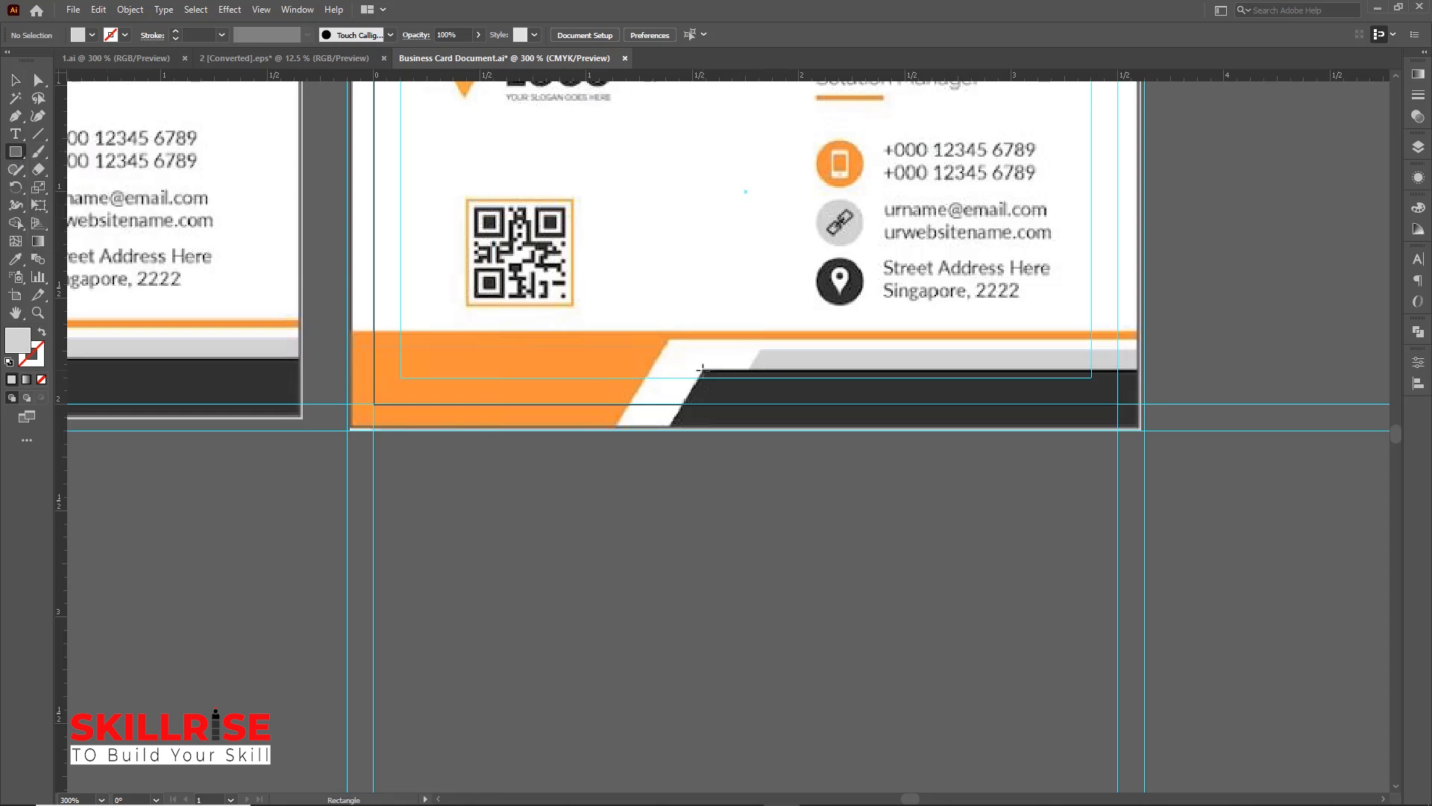
{"action": "left_click_drag", "start_coordinate": [701, 368], "coordinate": [1144, 430]}
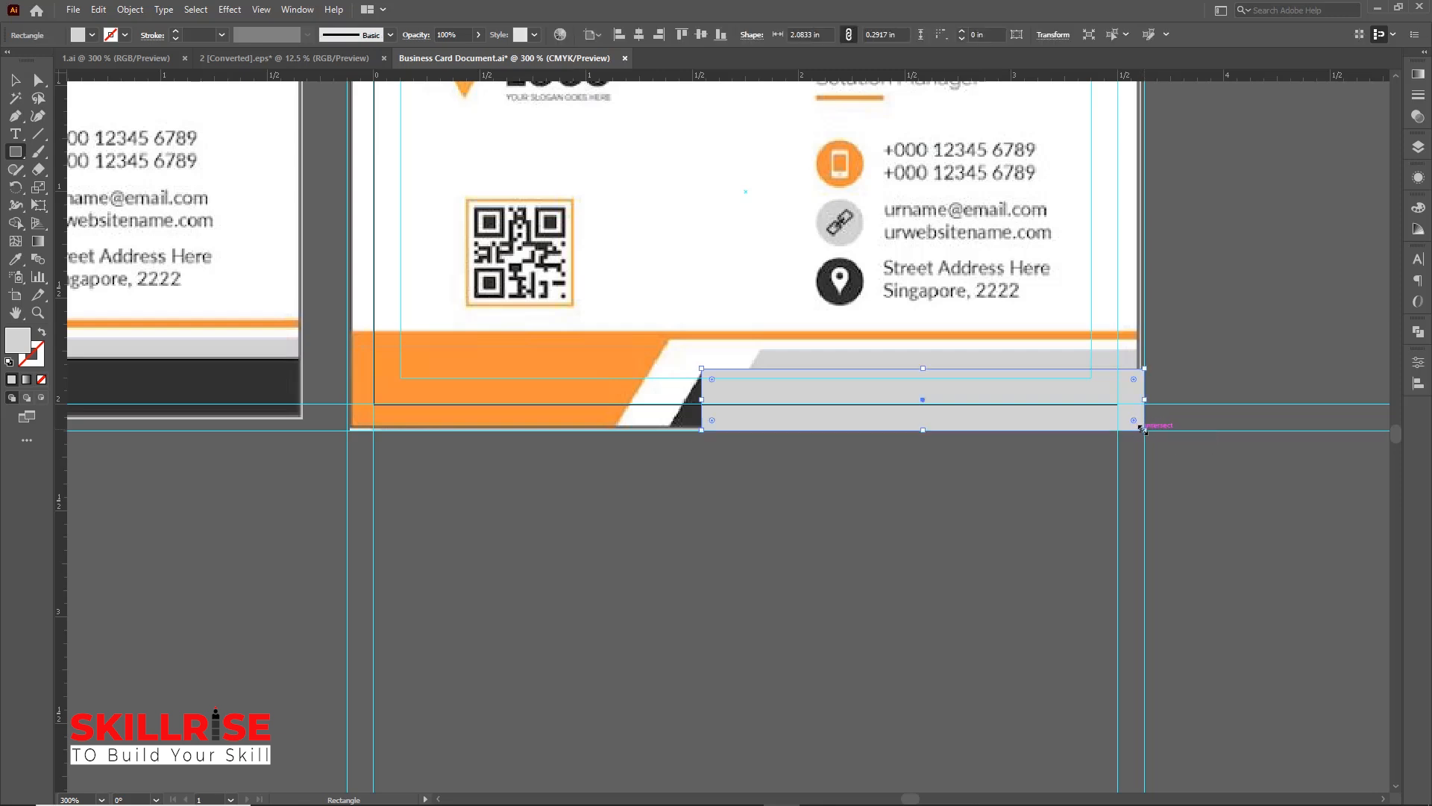
Nudge the new rectangle's lower-left anchor leftward to slant its left edge like the reference
{"action": "left_click", "coordinate": [16, 81]}
{"action": "left_click", "coordinate": [38, 80]}
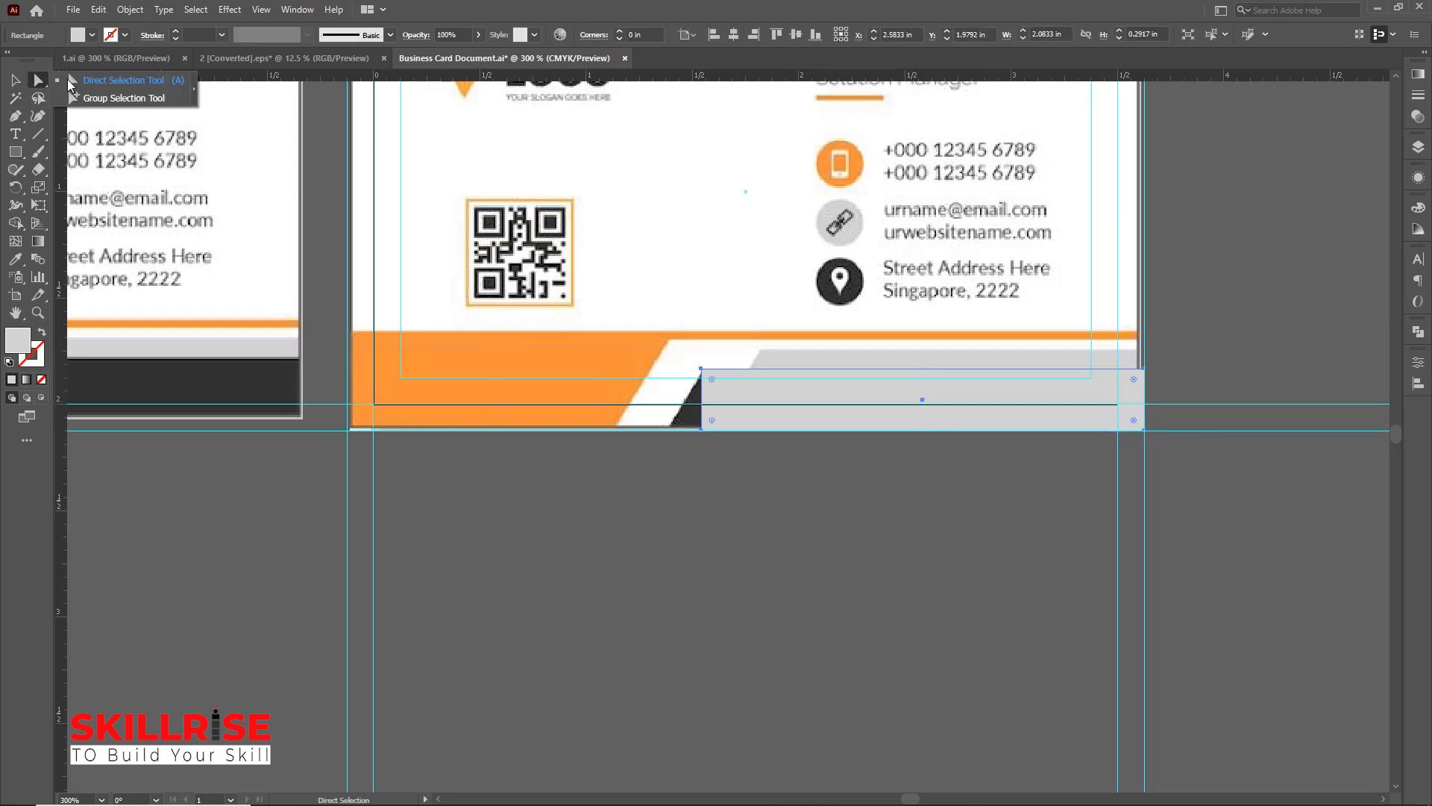
{"action": "left_click", "coordinate": [701, 430]}
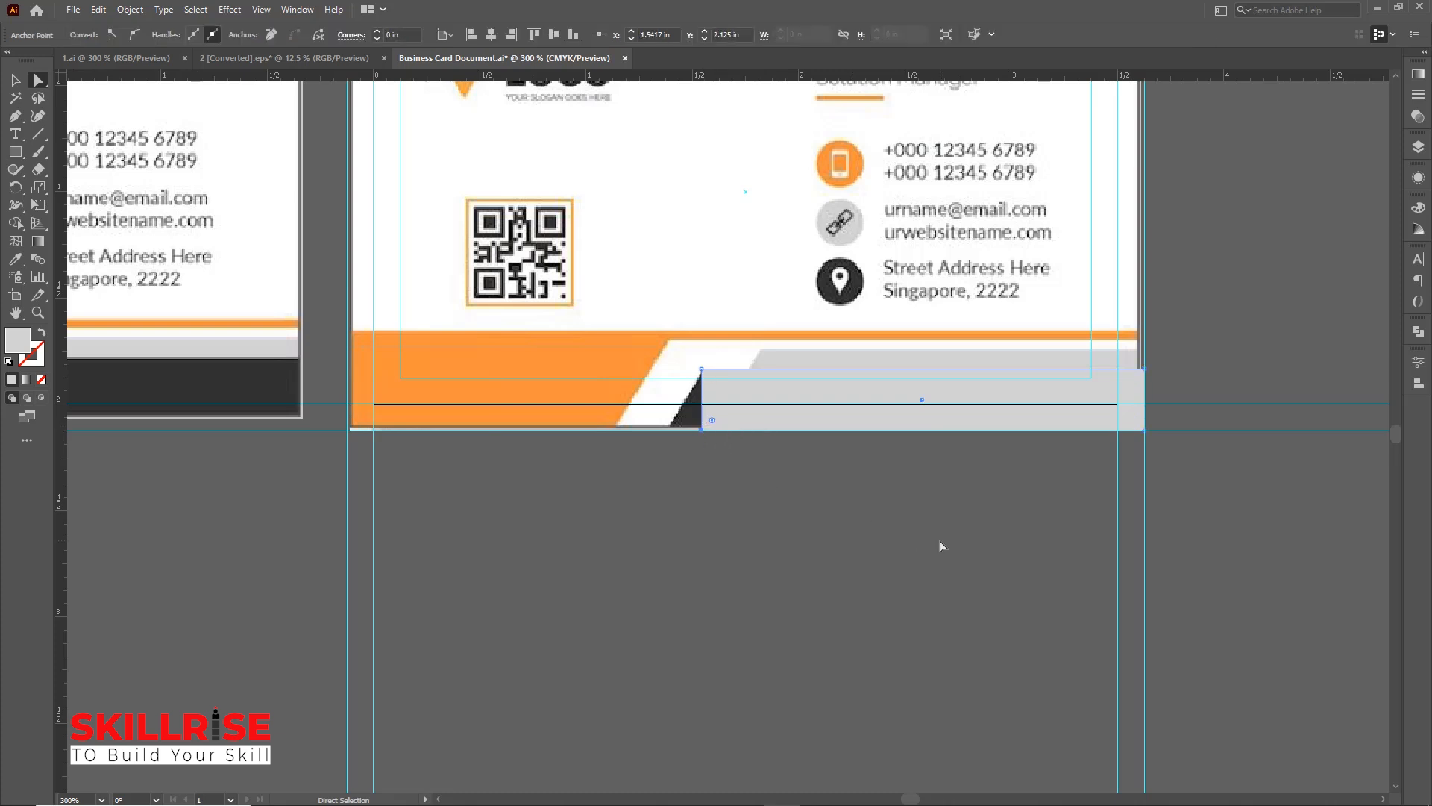
{"action": "key", "text": "Left"}
{"action": "key", "text": "Left"}
{"action": "key", "text": "Left"}
{"action": "key", "text": "Left"}
{"action": "key", "text": "Left"}
{"action": "key", "text": "Left"}
{"action": "key", "text": "Left"}
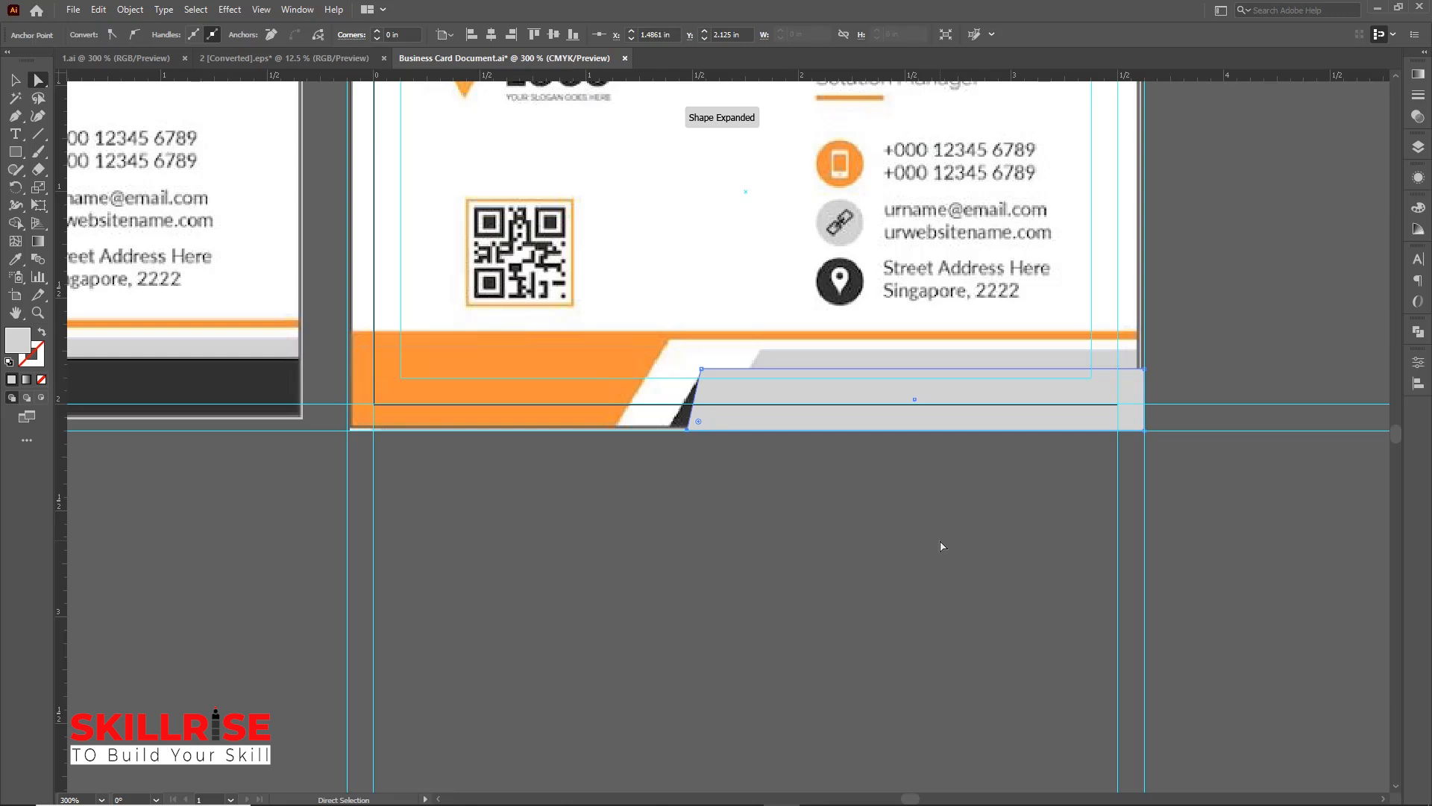
{"action": "key", "text": "Left"}
{"action": "key", "text": "Left"}
{"action": "key", "text": "Left"}
{"action": "key", "text": "Left"}
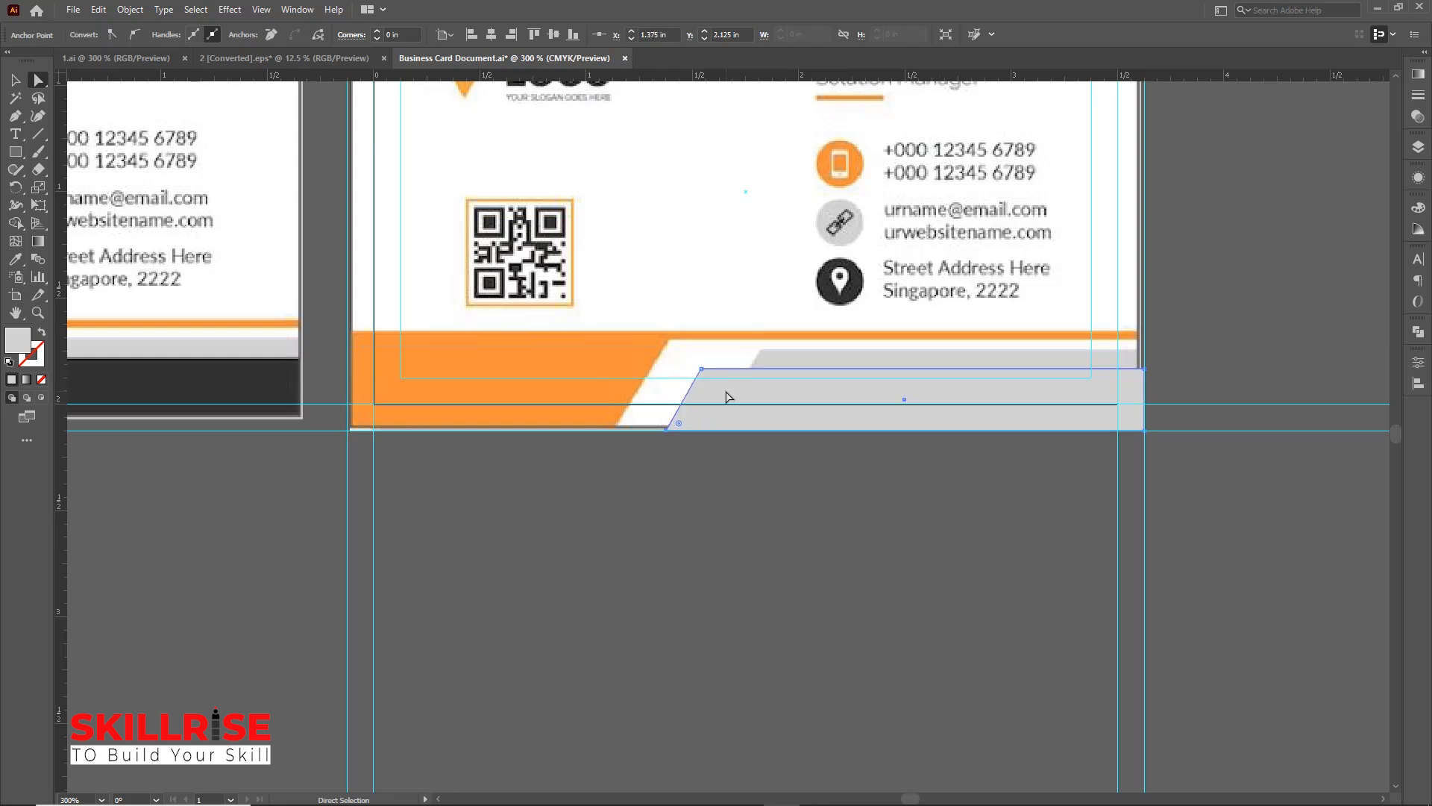
Fill the slanted shape with the dark gray sampled from the reference card
{"action": "left_click", "coordinate": [15, 260]}
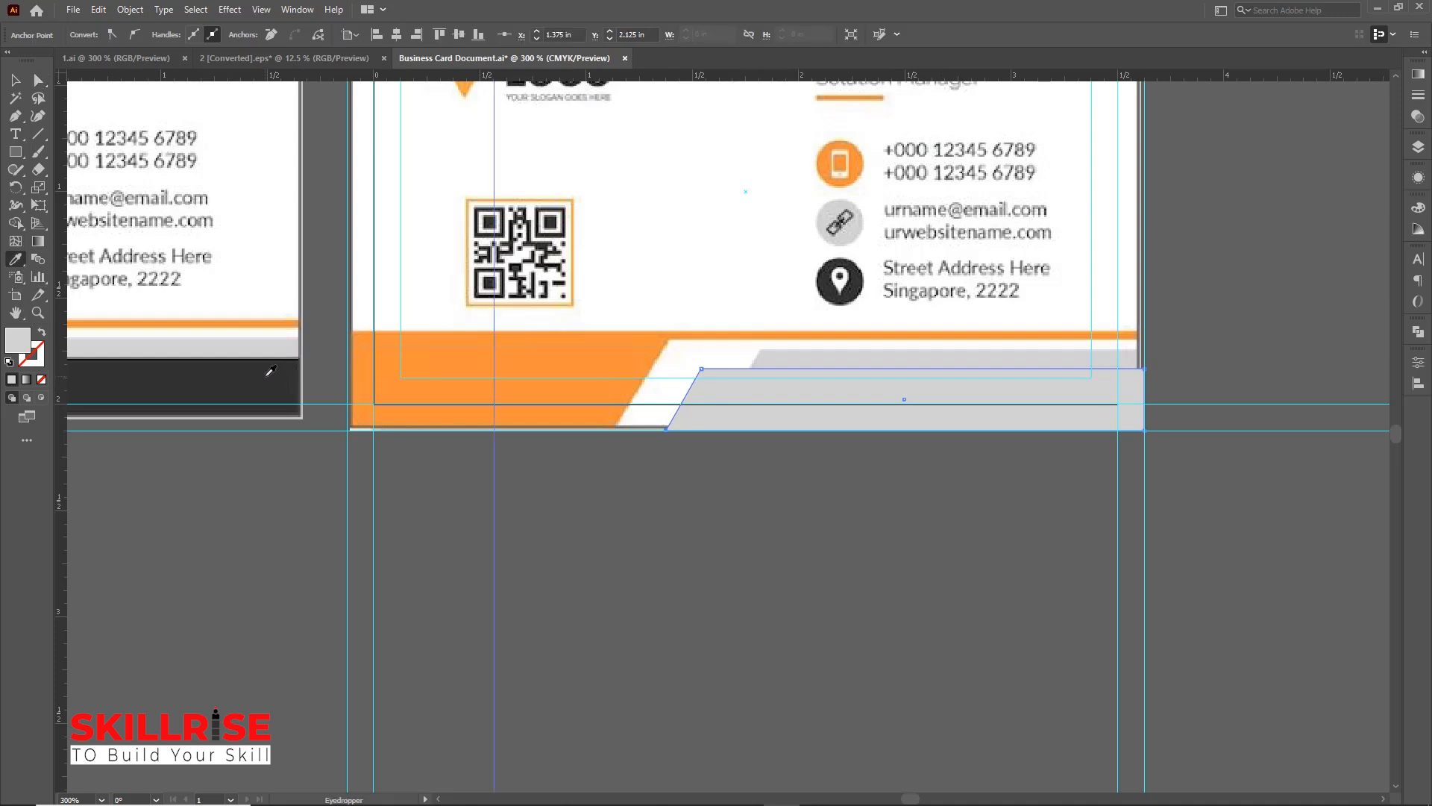
{"action": "left_click", "coordinate": [271, 371]}
{"action": "left_click", "coordinate": [15, 80]}
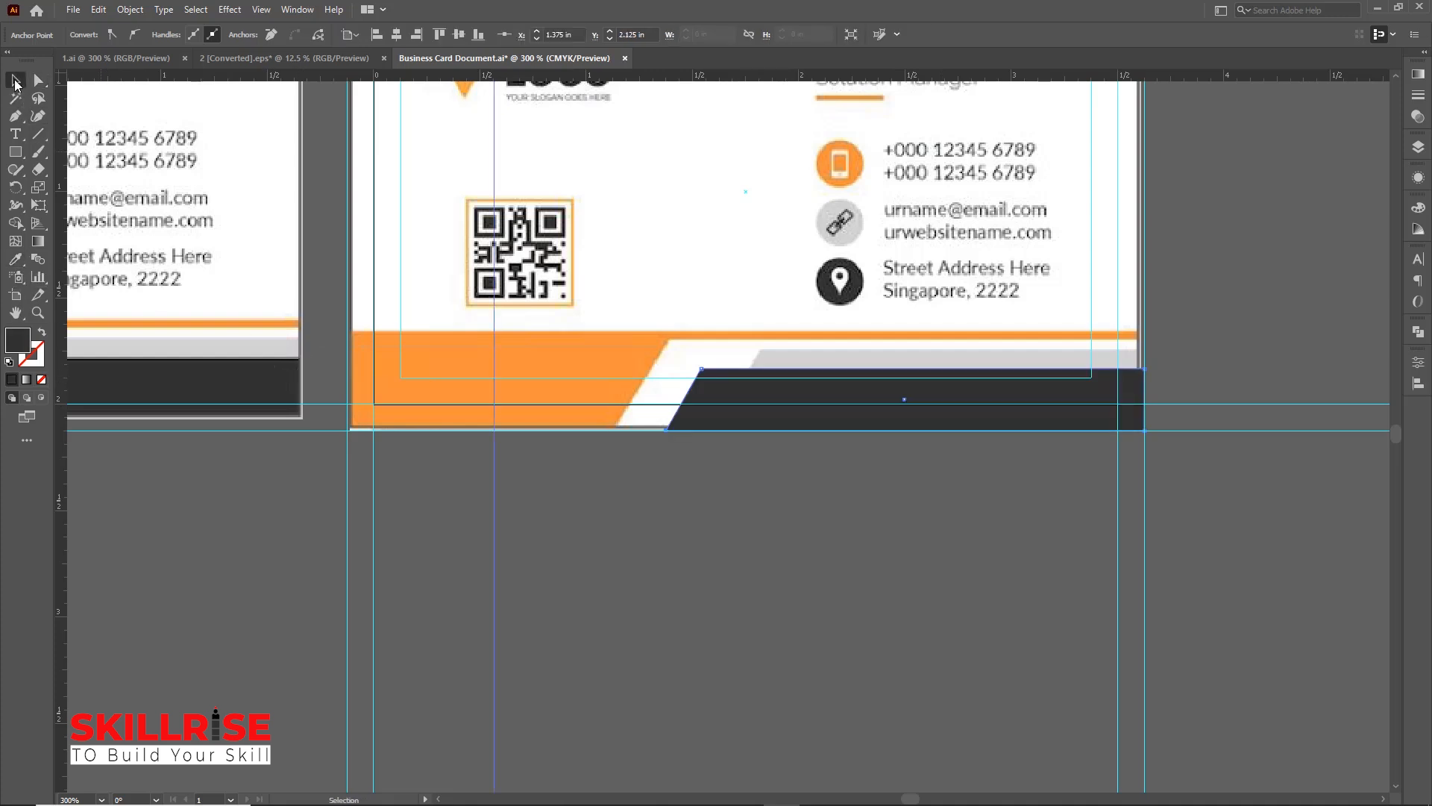
Draw a circle about 0.22 in wide over the phone icon with the Ellipse tool
{"action": "scroll", "coordinate": [838, 427], "scroll_direction": "up", "scroll_amount": 4}
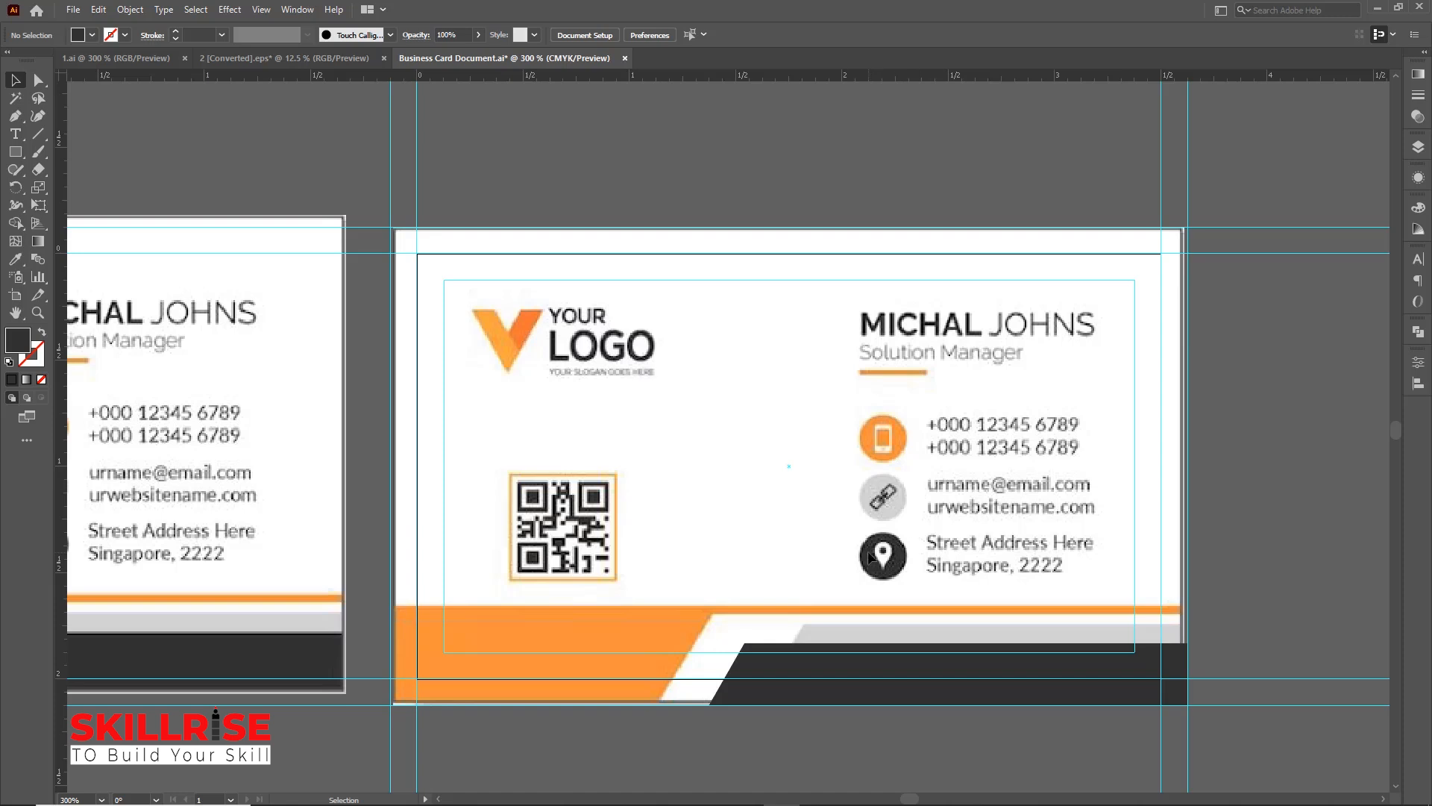
{"action": "left_click", "coordinate": [17, 153]}
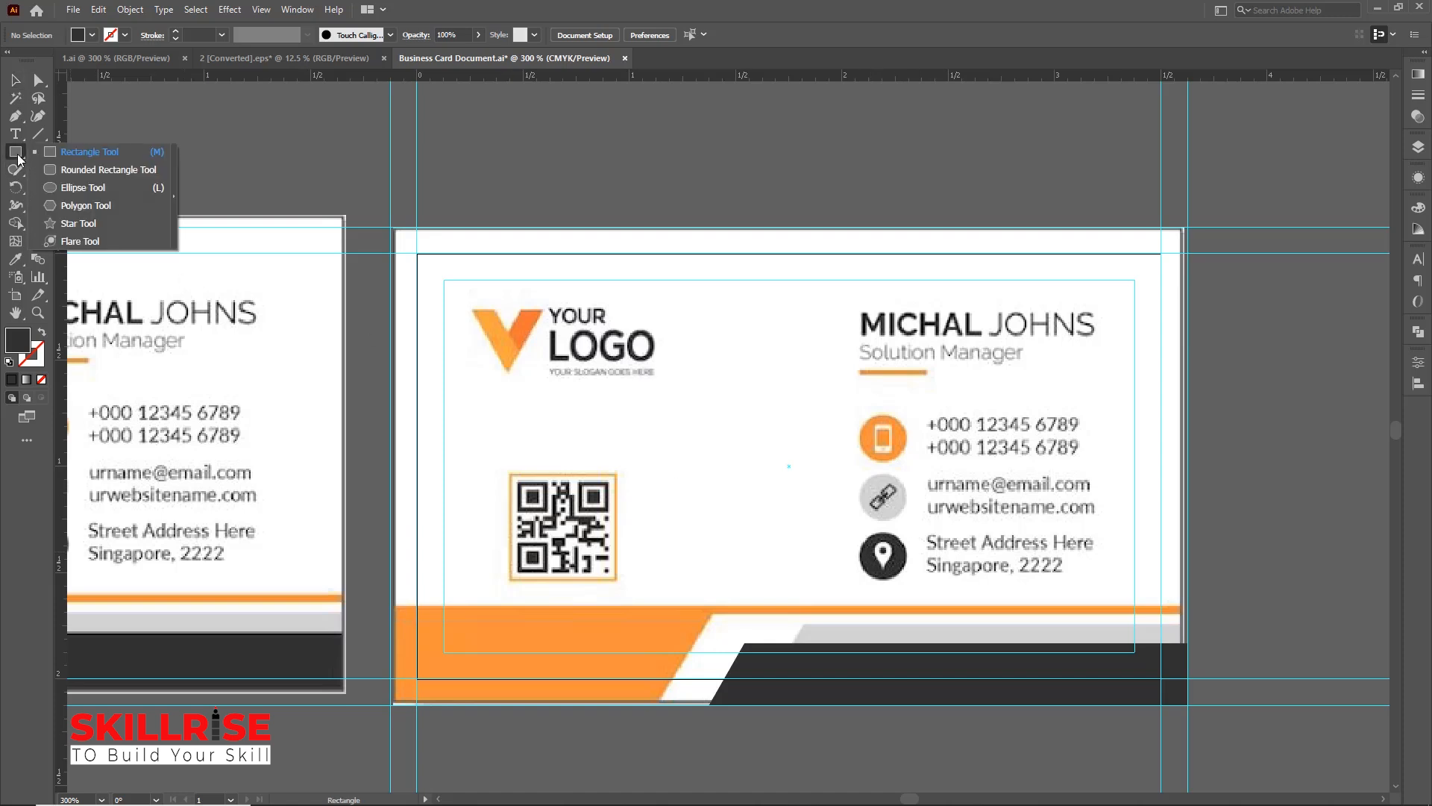
{"action": "left_click", "coordinate": [73, 190]}
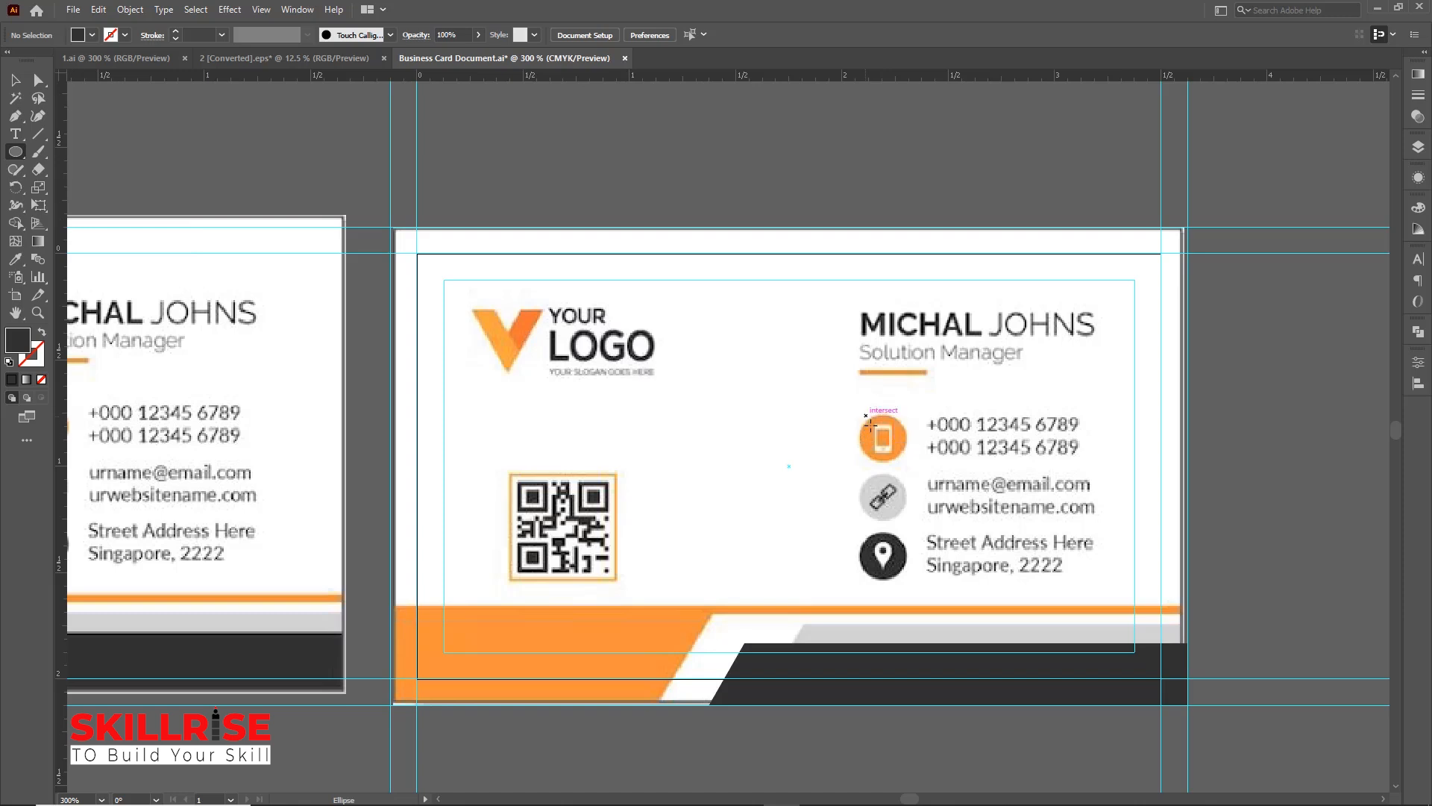
{"action": "left_click_drag", "start_coordinate": [864, 415], "coordinate": [891, 462]}
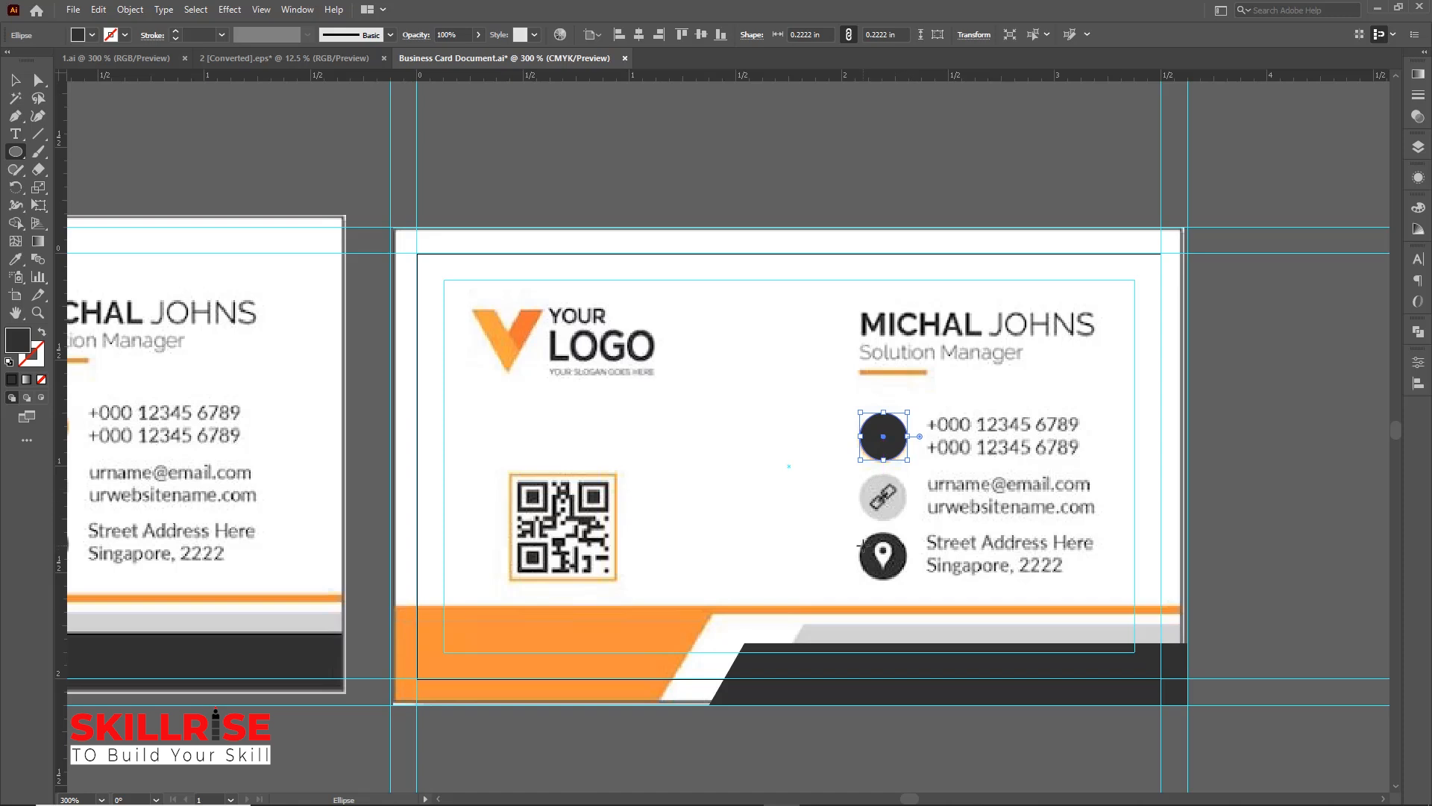
Duplicate the circle twice straight down over the link and location icons
{"action": "left_click", "coordinate": [16, 79]}
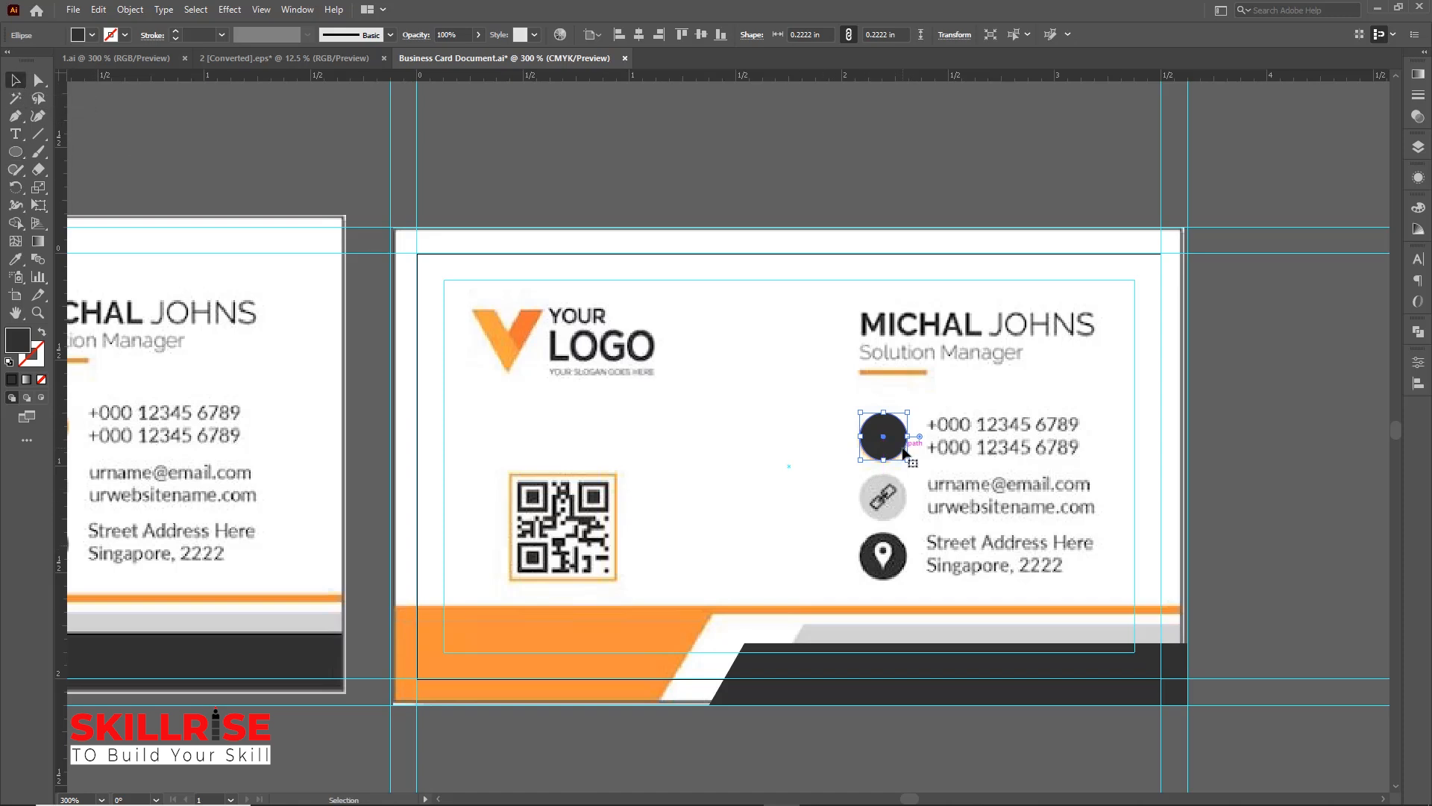
{"action": "left_click_drag", "start_coordinate": [896, 446], "coordinate": [898, 507]}
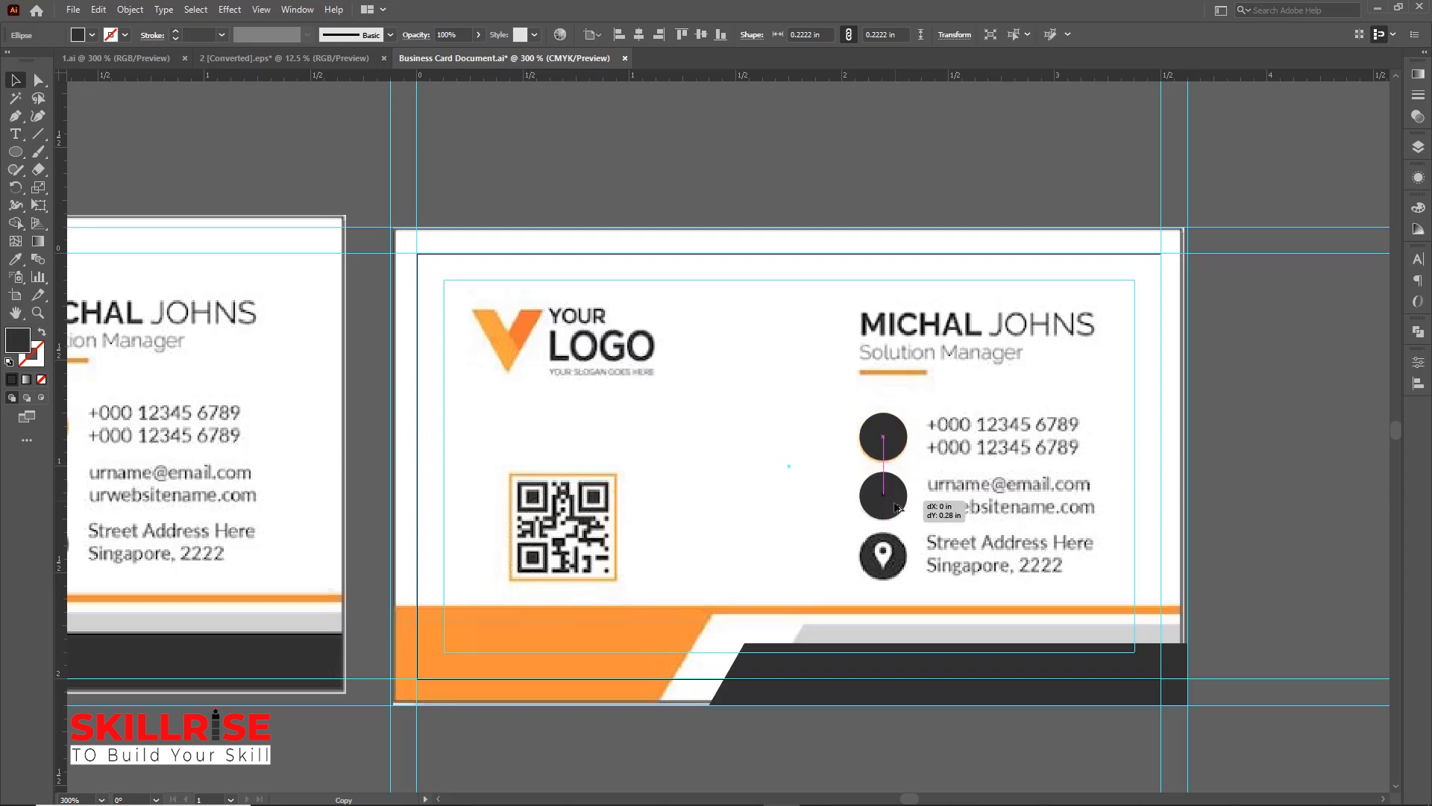
{"action": "key", "text": "shift"}
{"action": "left_click_drag", "start_coordinate": [896, 507], "coordinate": [896, 507]}
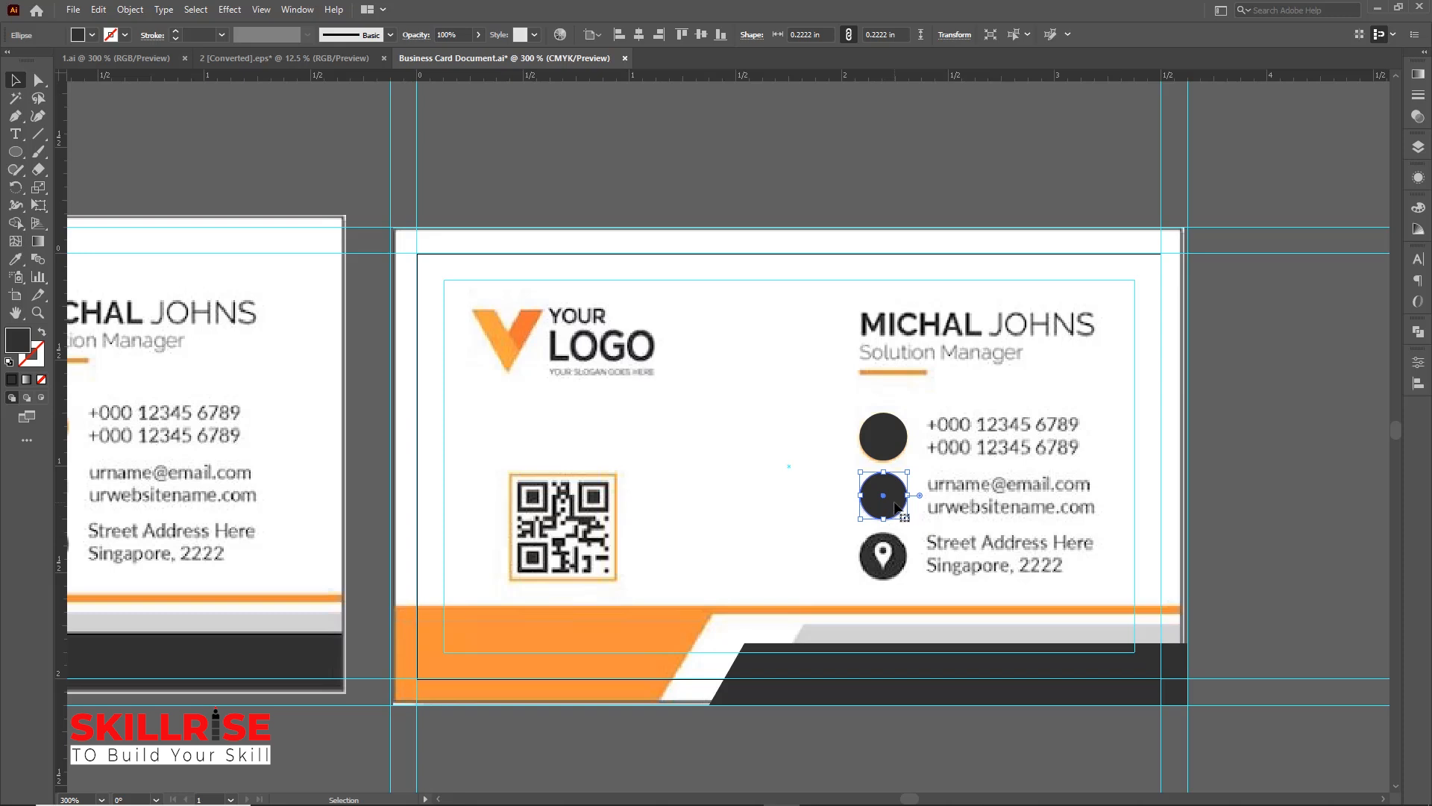
{"action": "left_click_drag", "start_coordinate": [898, 498], "coordinate": [895, 558]}
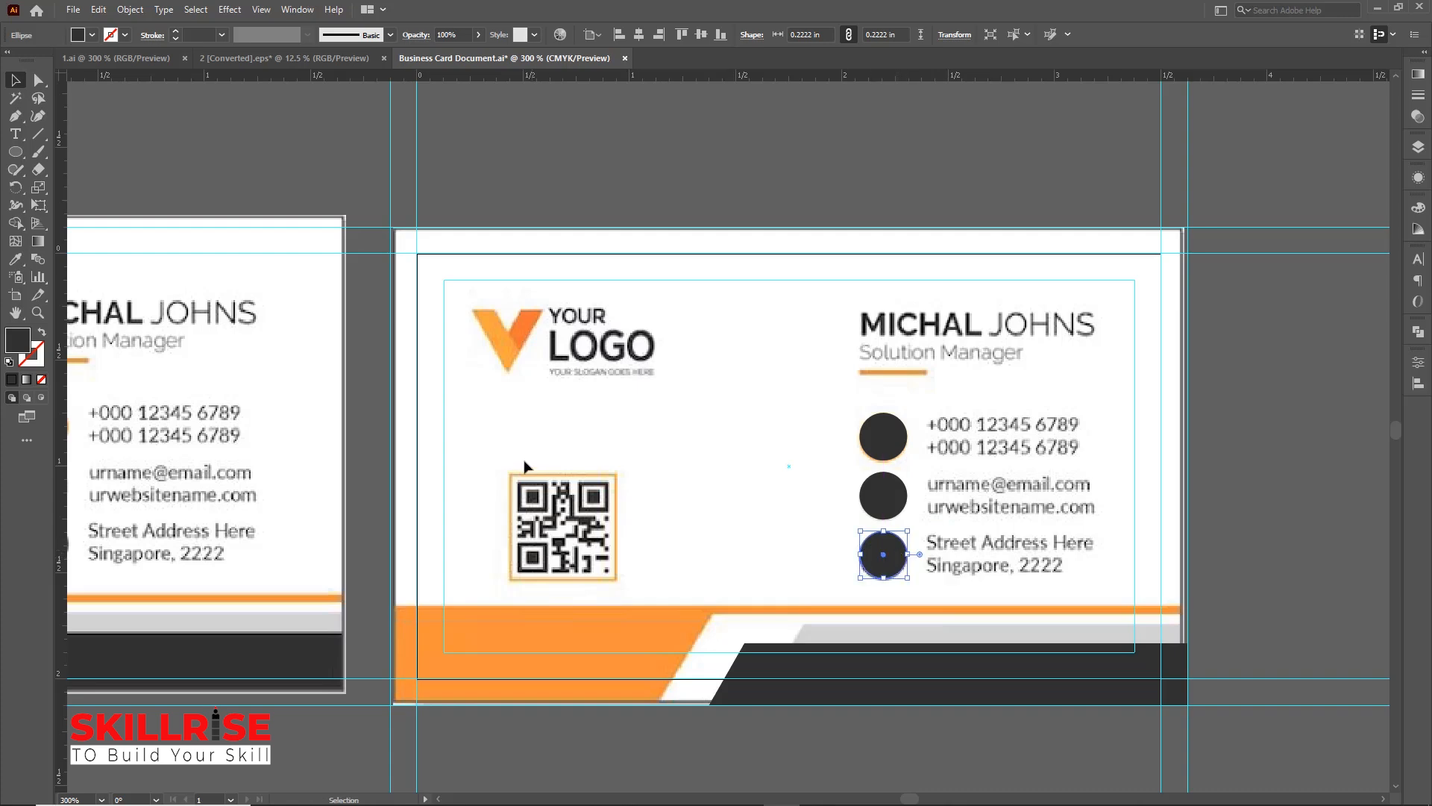
Fill the top circle with the orange sampled from the reference card's phone icon
{"action": "left_click_drag", "start_coordinate": [477, 445], "coordinate": [850, 454]}
{"action": "left_click", "coordinate": [851, 454]}
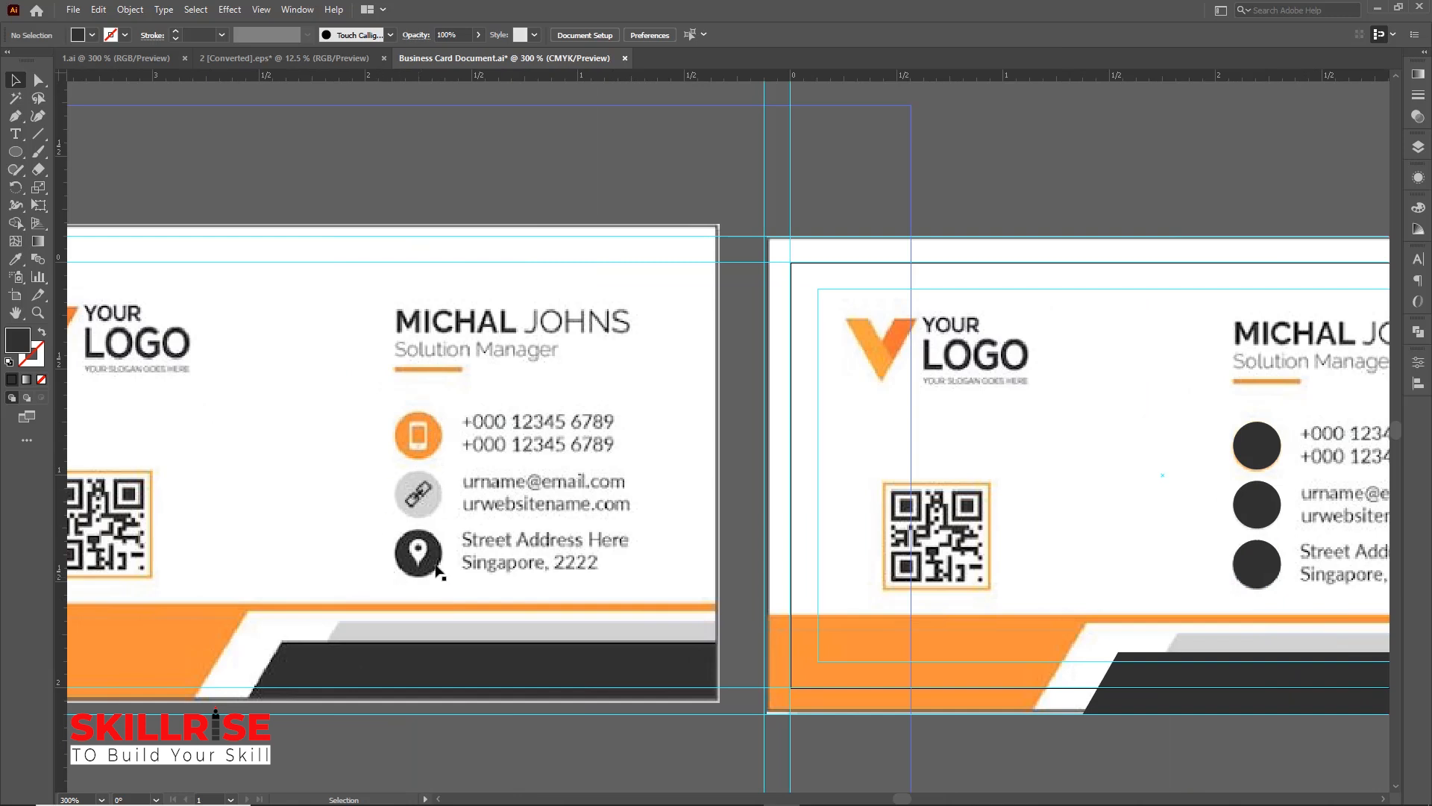
{"action": "left_click", "coordinate": [1266, 444]}
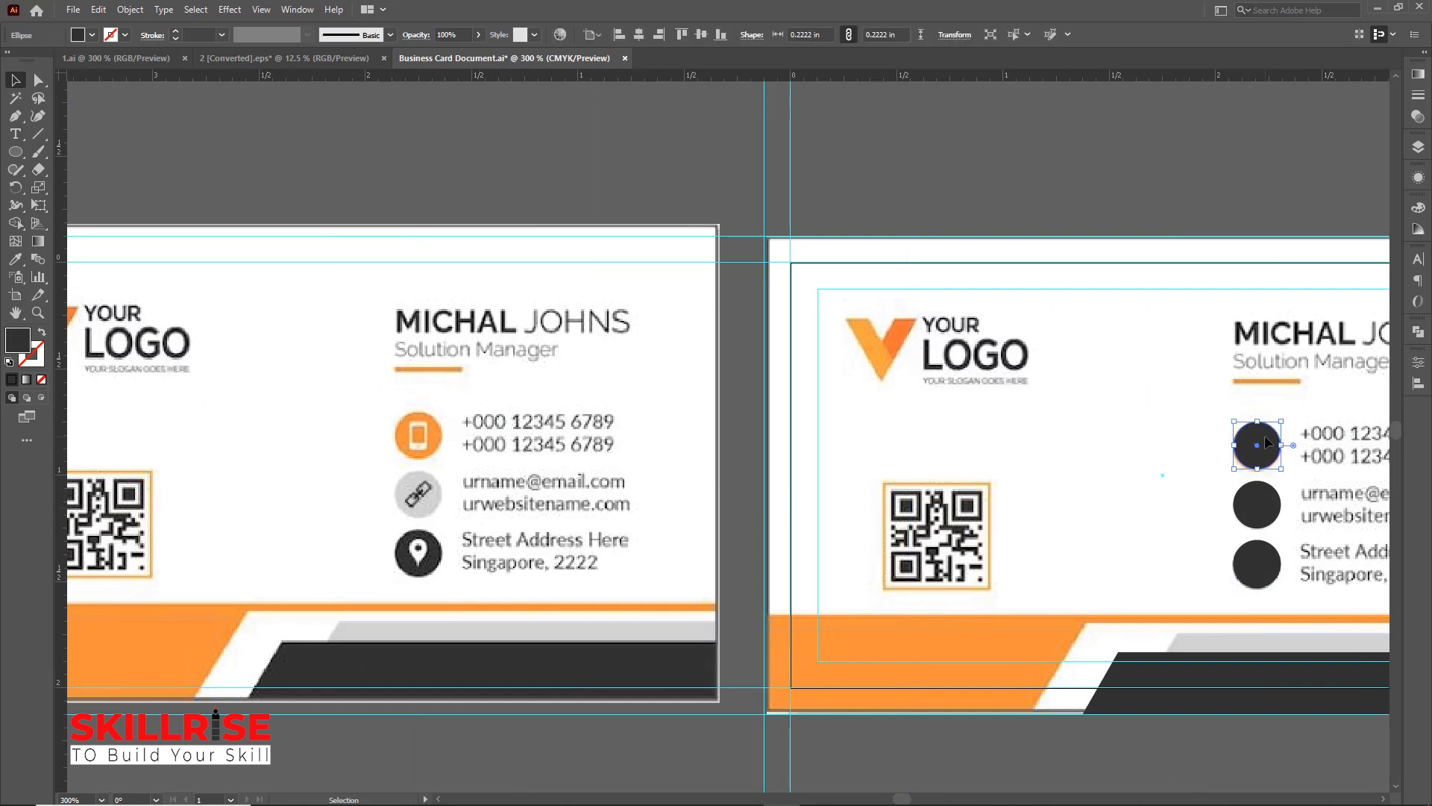
{"action": "left_click", "coordinate": [19, 260]}
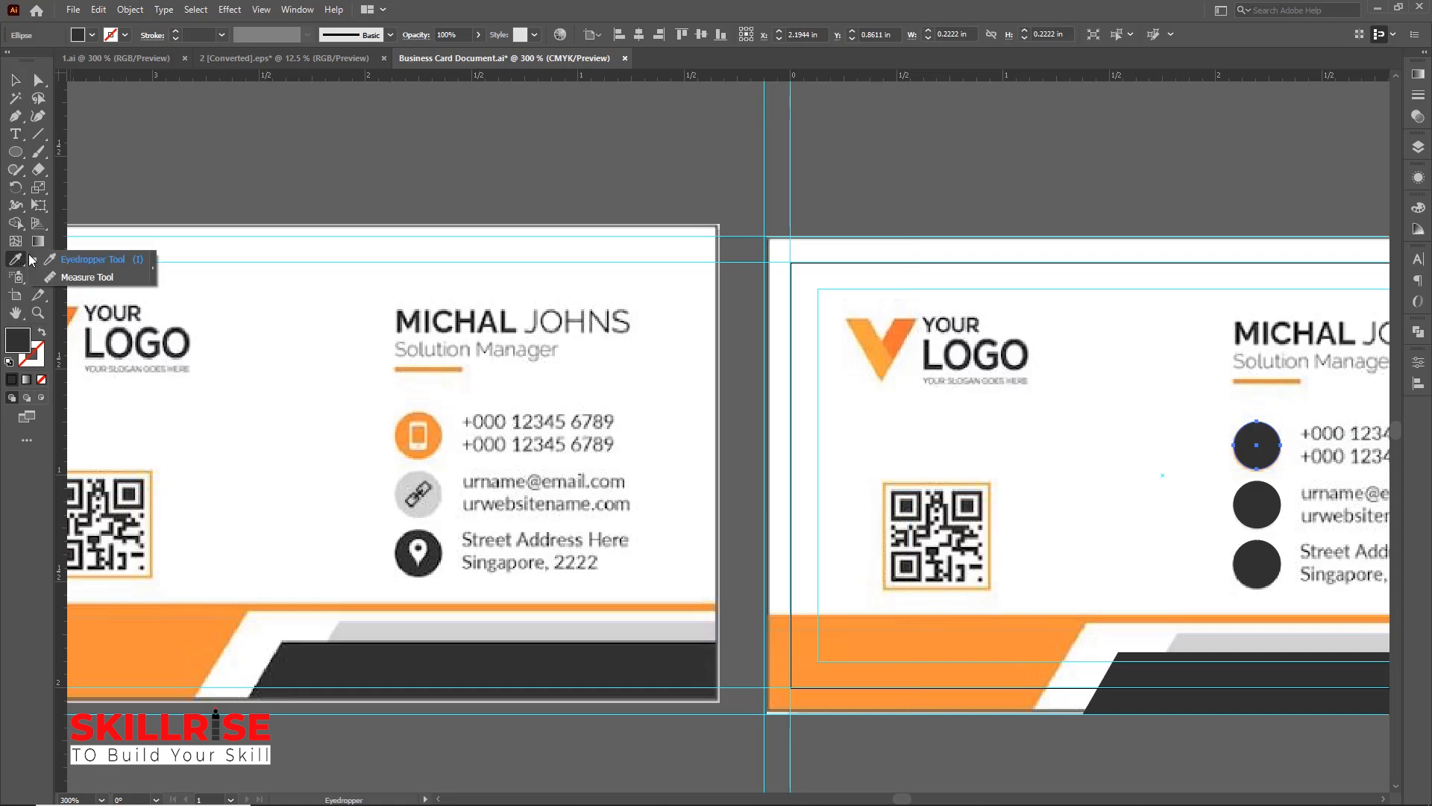
{"action": "left_click", "coordinate": [405, 422]}
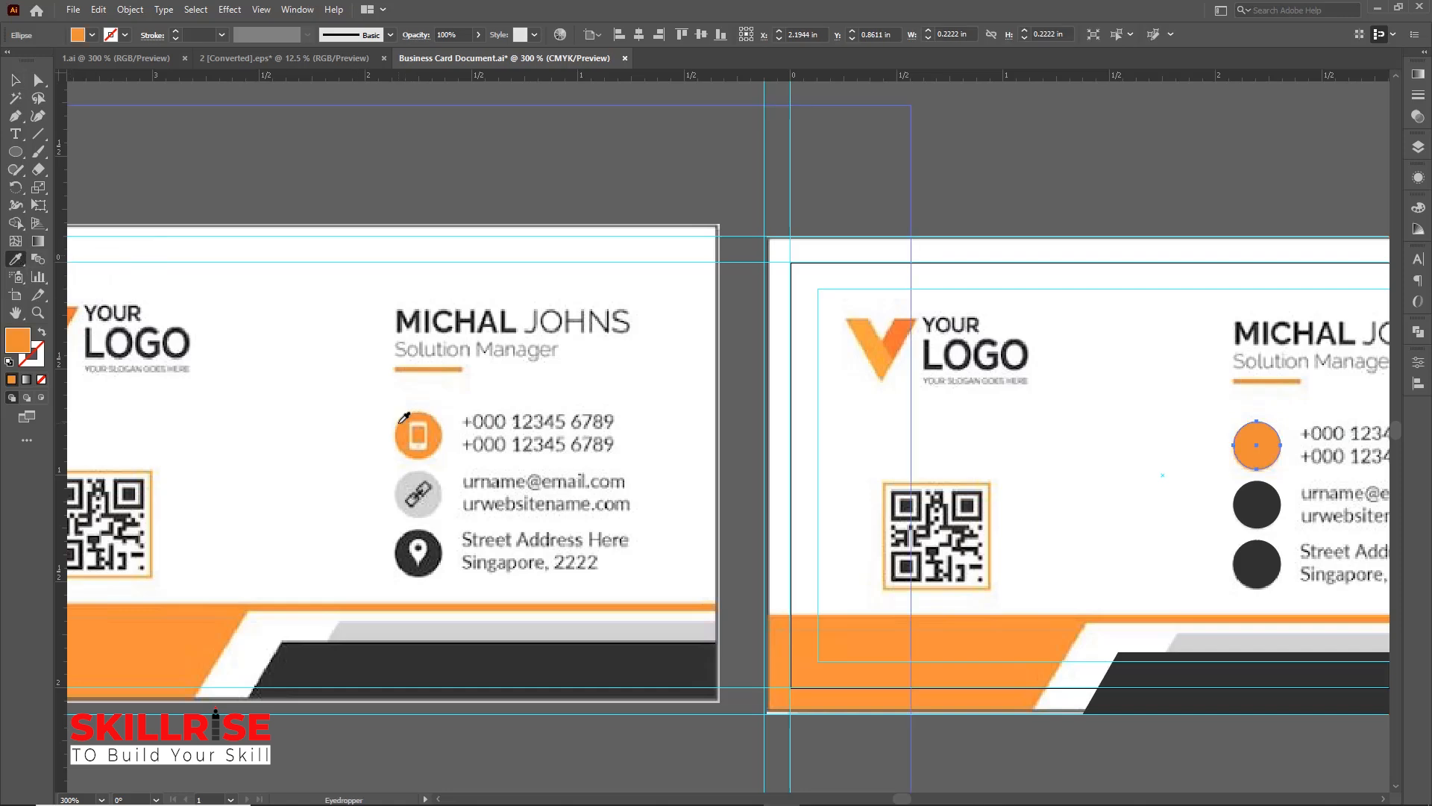
Fill the middle circle with the light gray sampled from the reference card's link icon
{"action": "left_click", "coordinate": [1266, 510]}
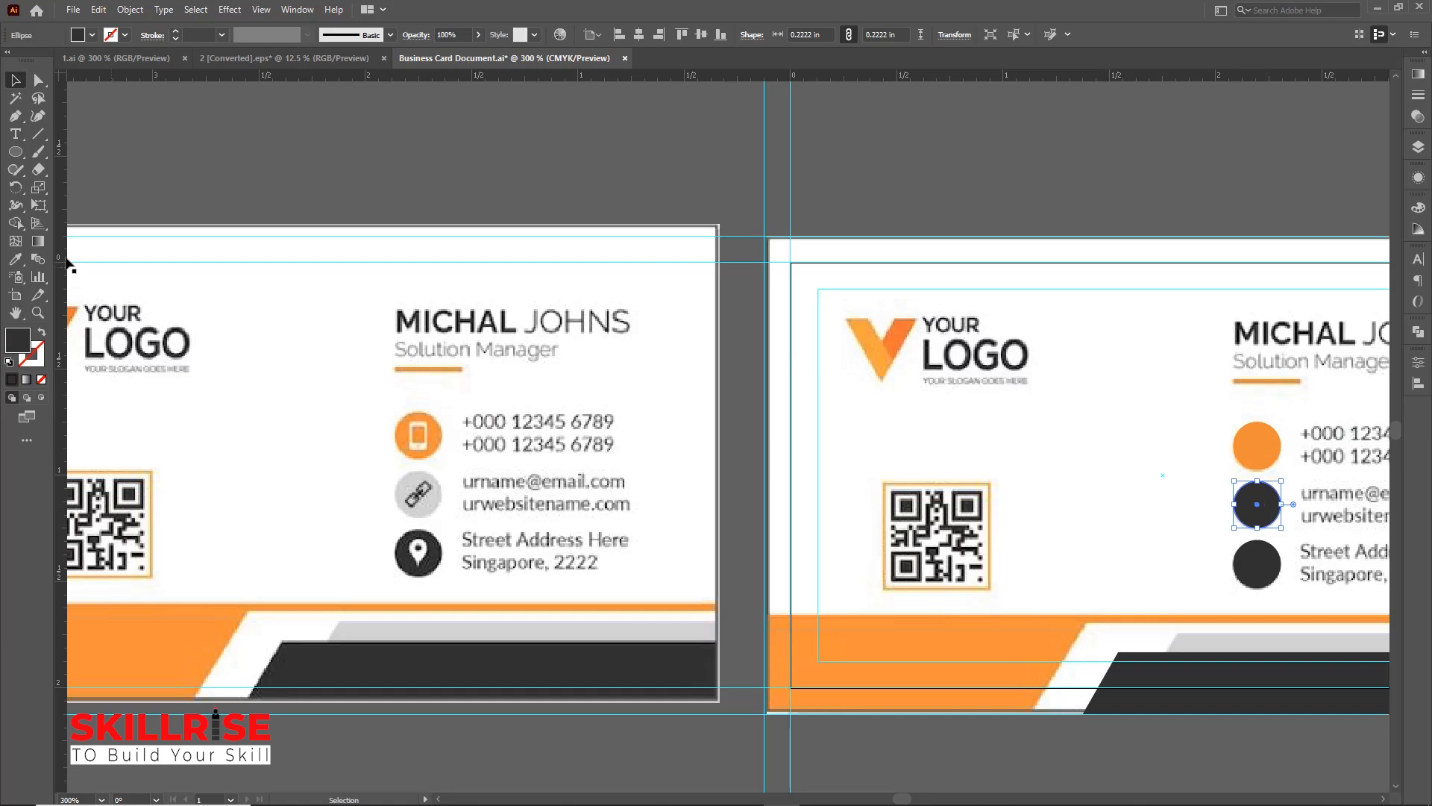
{"action": "left_click", "coordinate": [15, 259]}
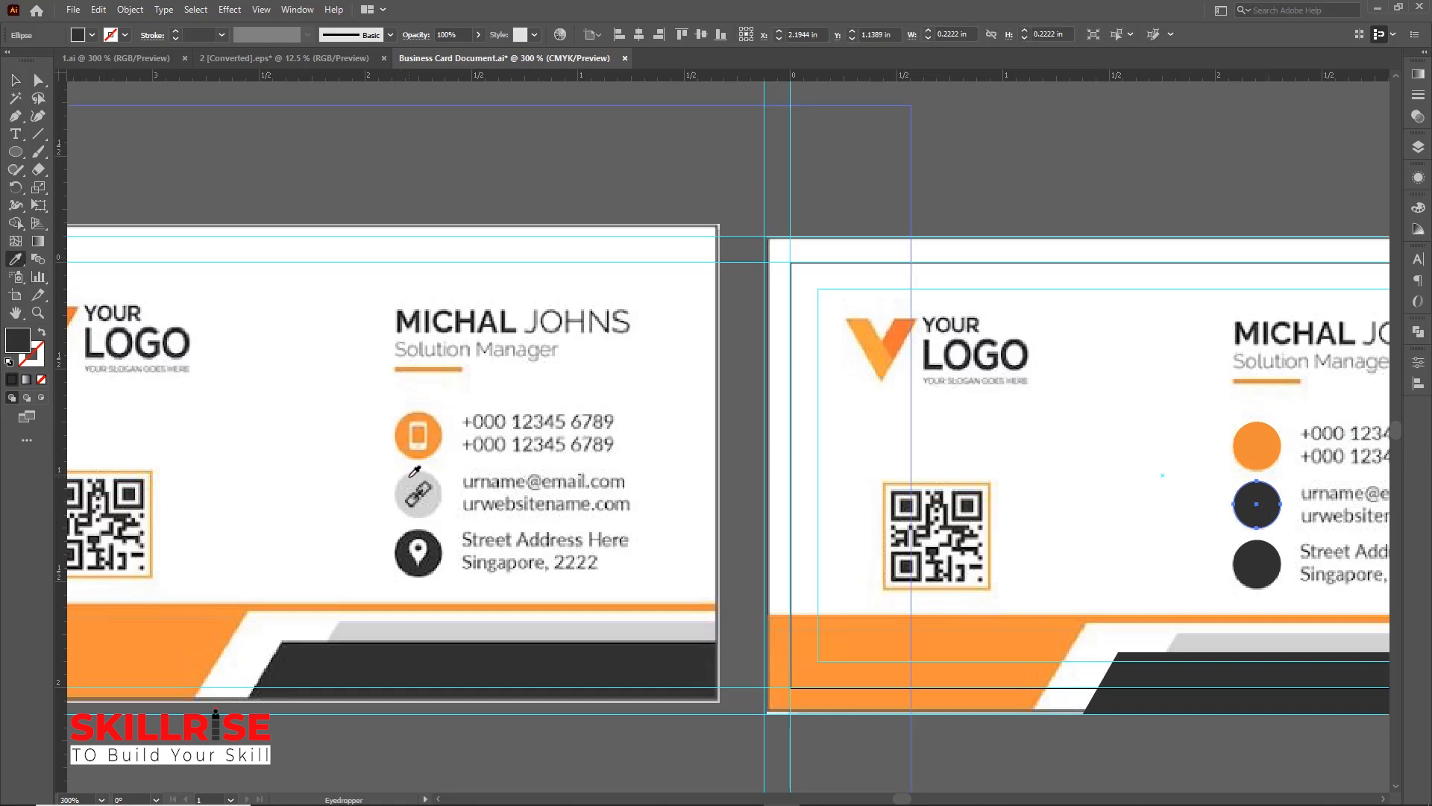
{"action": "left_click", "coordinate": [410, 476]}
{"action": "left_click", "coordinate": [15, 80]}
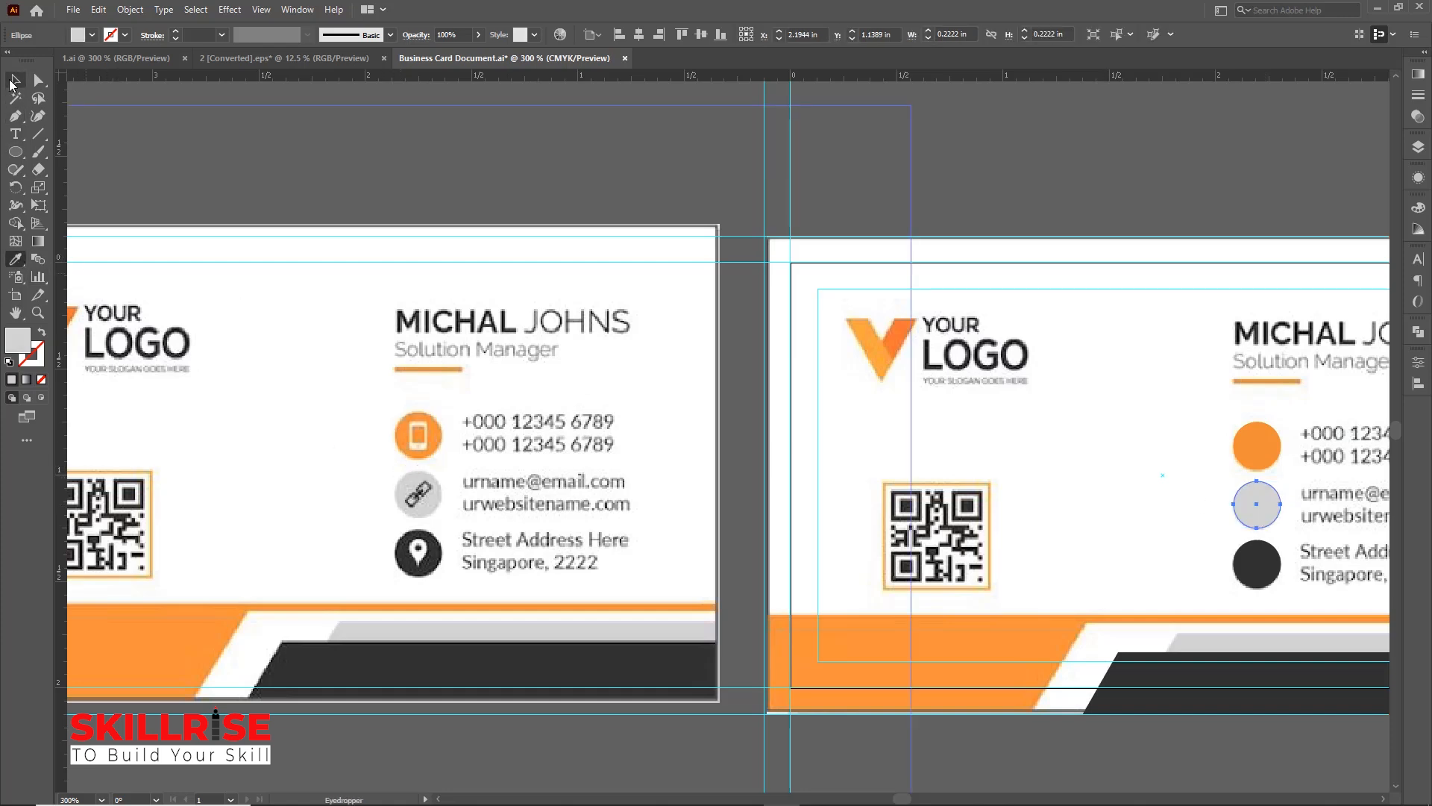
Draw a thin rectangle about 0.32 by 0.03 in under the job title and fill it with the reference orange
{"action": "scroll", "coordinate": [985, 352], "scroll_direction": "right", "scroll_amount": 5}
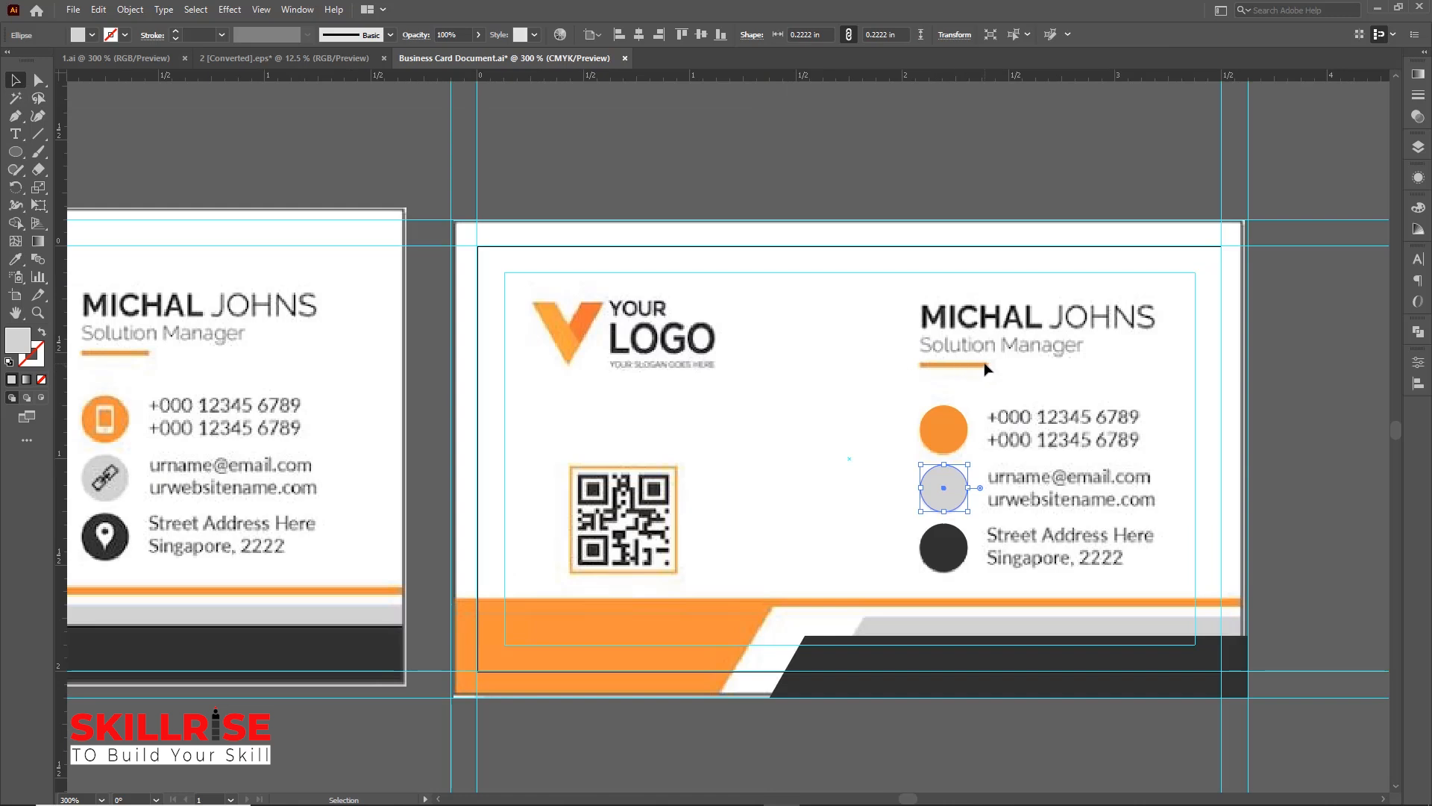
{"action": "left_click_drag", "start_coordinate": [15, 151], "coordinate": [82, 149]}
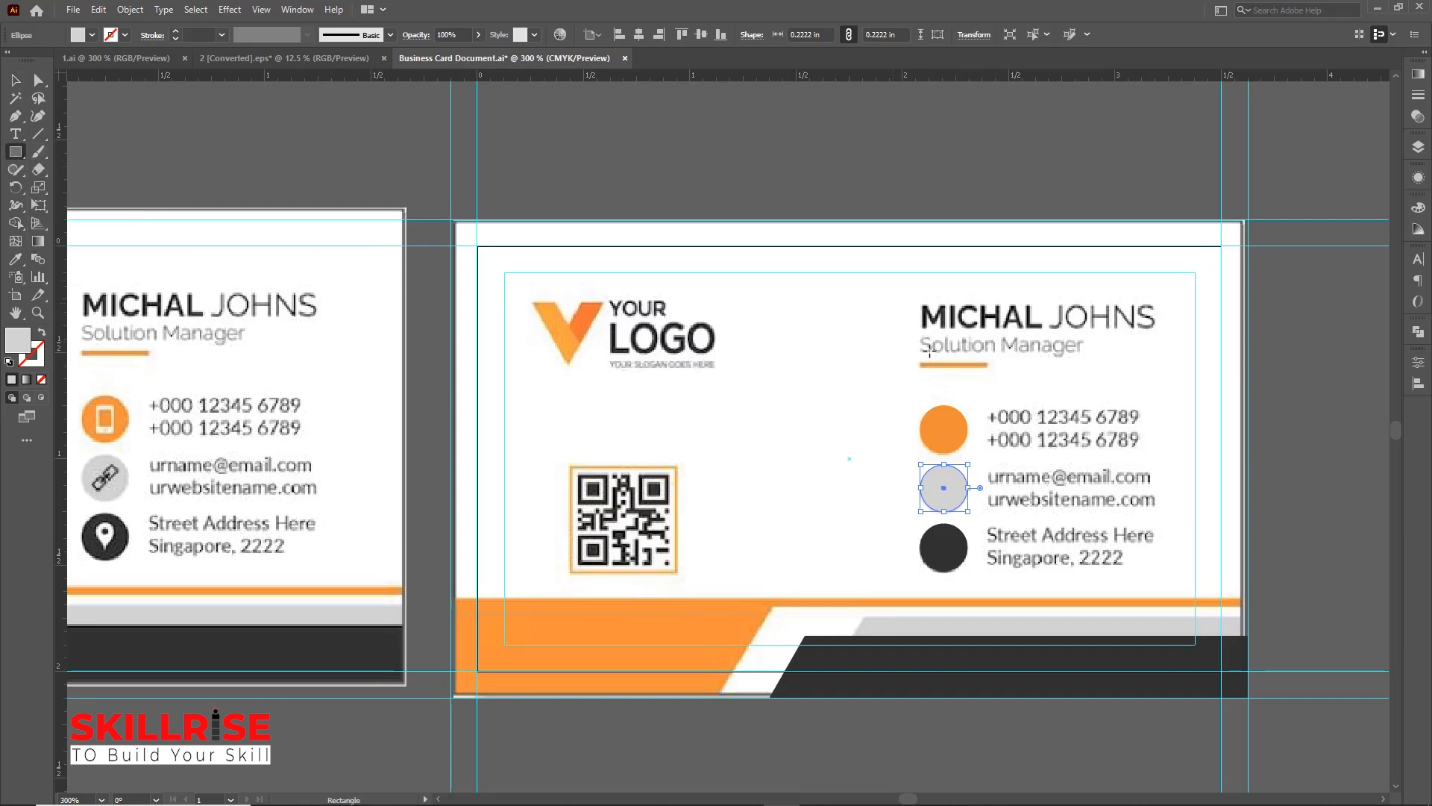
{"action": "left_click_drag", "start_coordinate": [919, 361], "coordinate": [990, 366]}
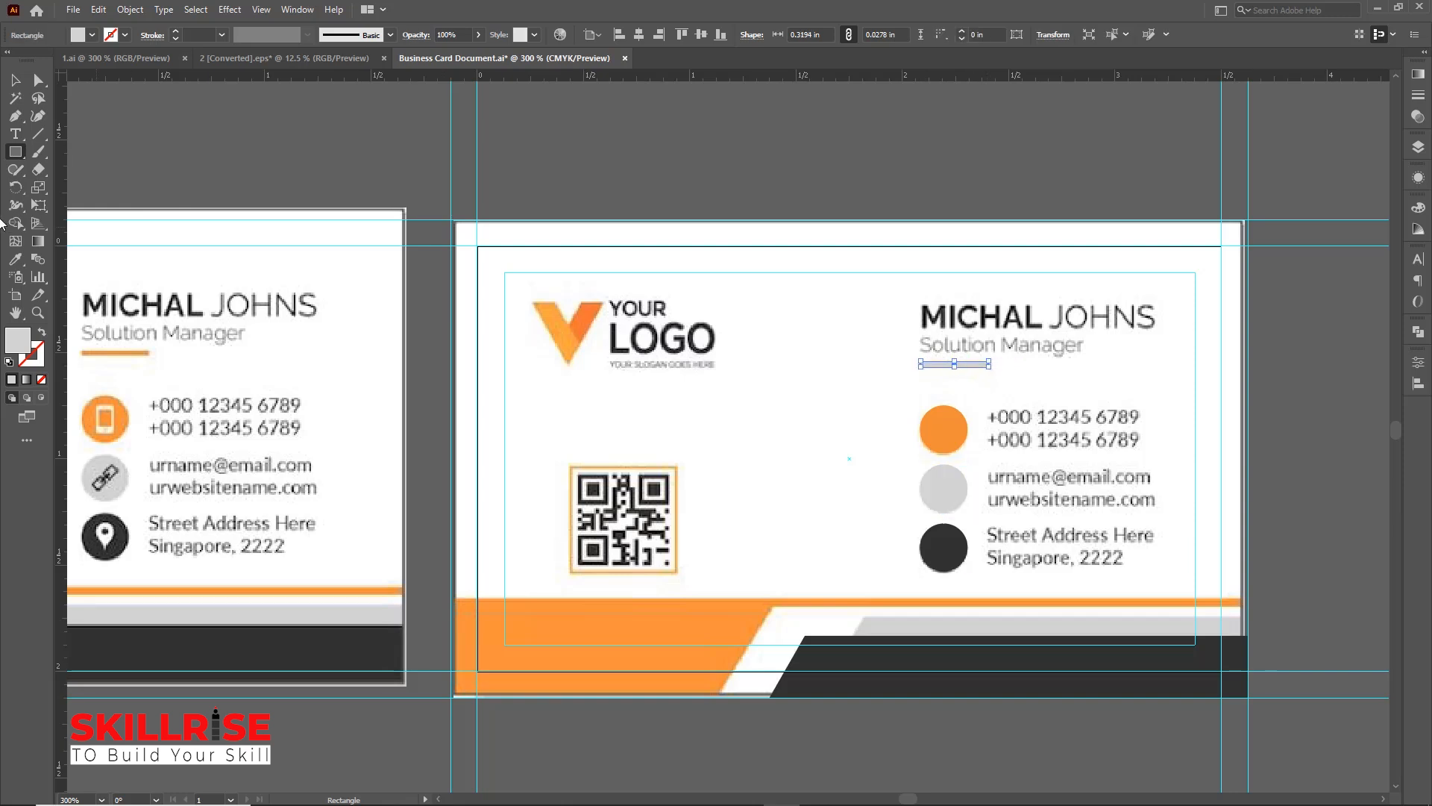
{"action": "left_click", "coordinate": [15, 259]}
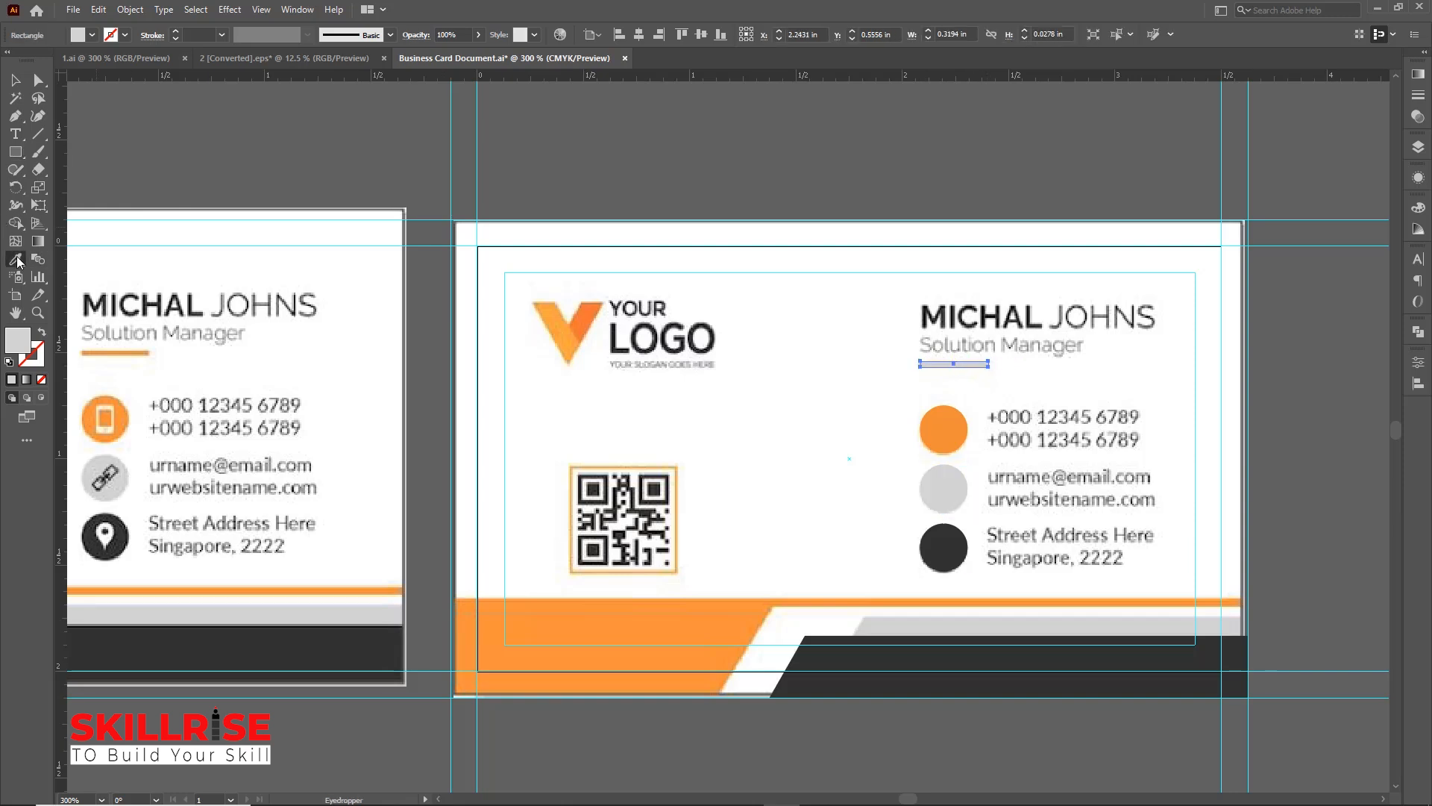
{"action": "left_click", "coordinate": [126, 352]}
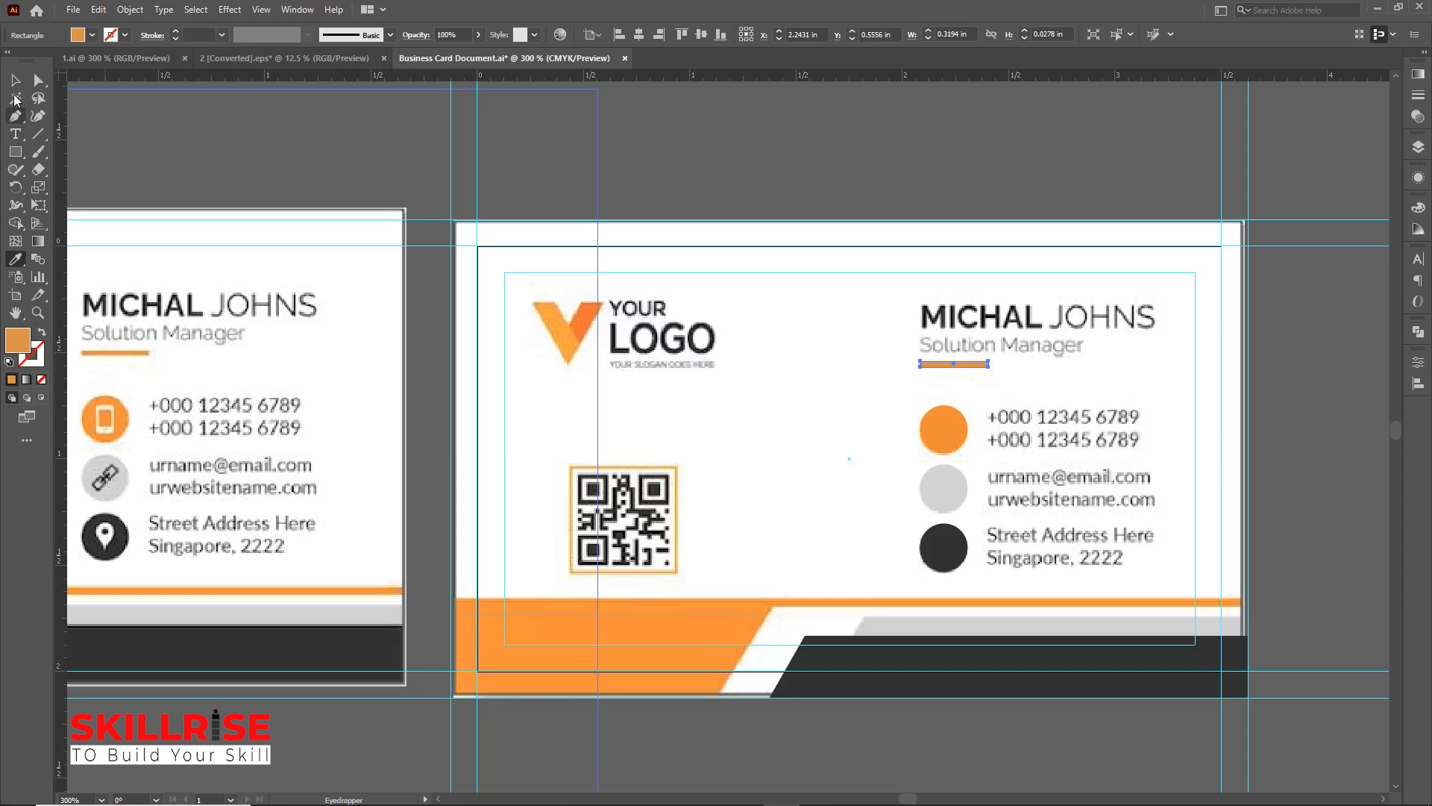
{"action": "left_click", "coordinate": [15, 80]}
{"action": "scroll", "coordinate": [721, 325], "scroll_direction": "down", "scroll_amount": 1}
{"action": "left_click", "coordinate": [768, 223]}
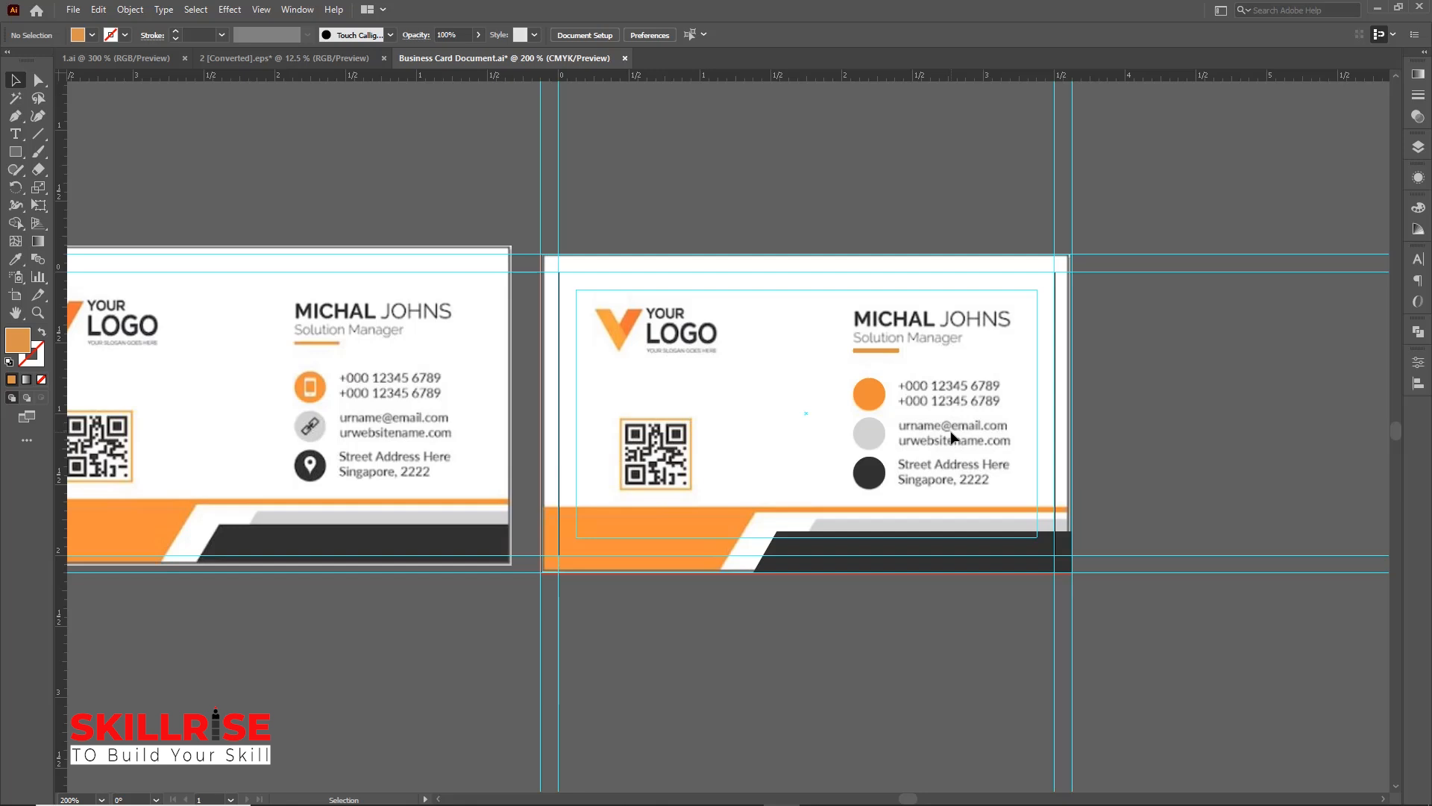
{"action": "left_click", "coordinate": [15, 134]}
{"action": "left_click", "coordinate": [65, 136]}
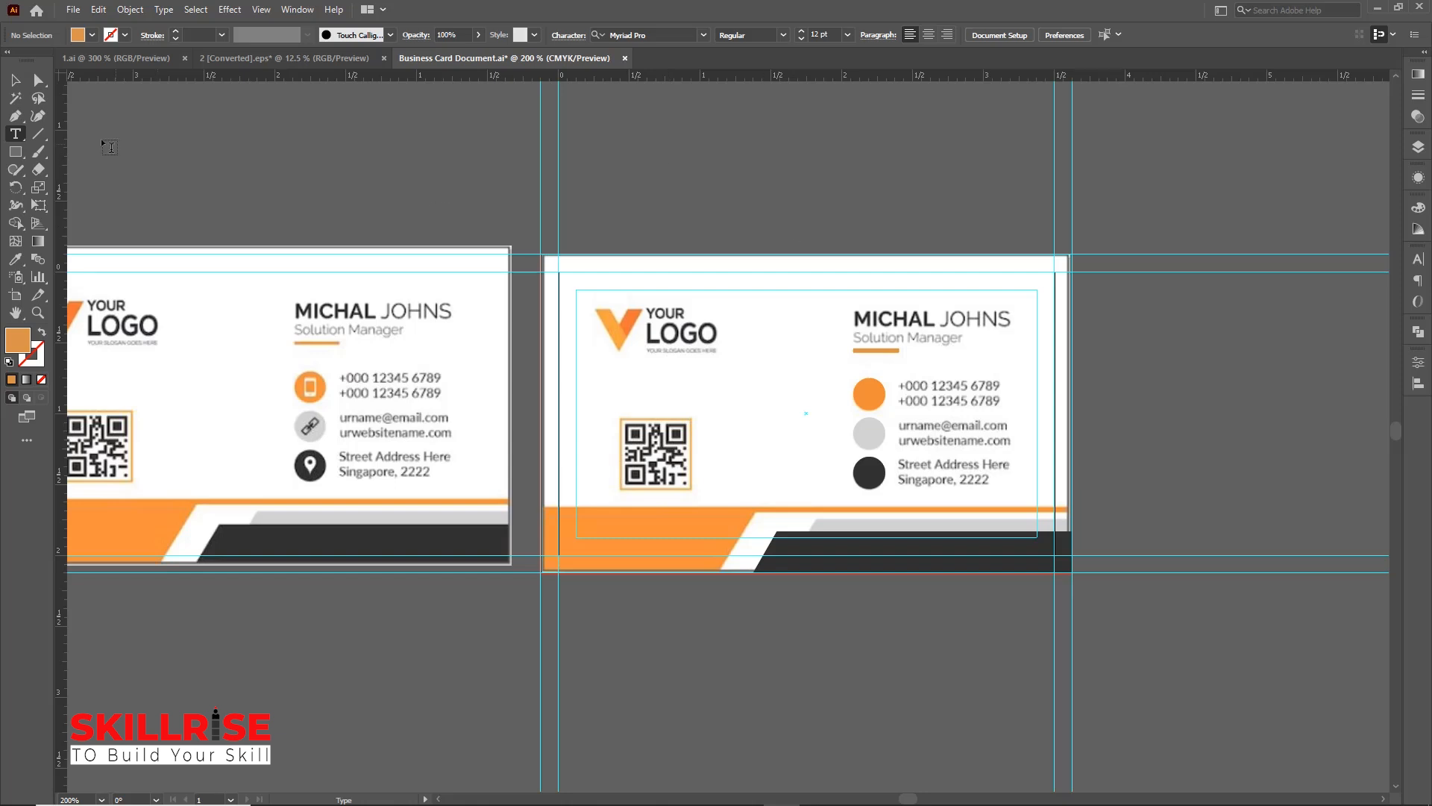
{"action": "left_click", "coordinate": [15, 85]}
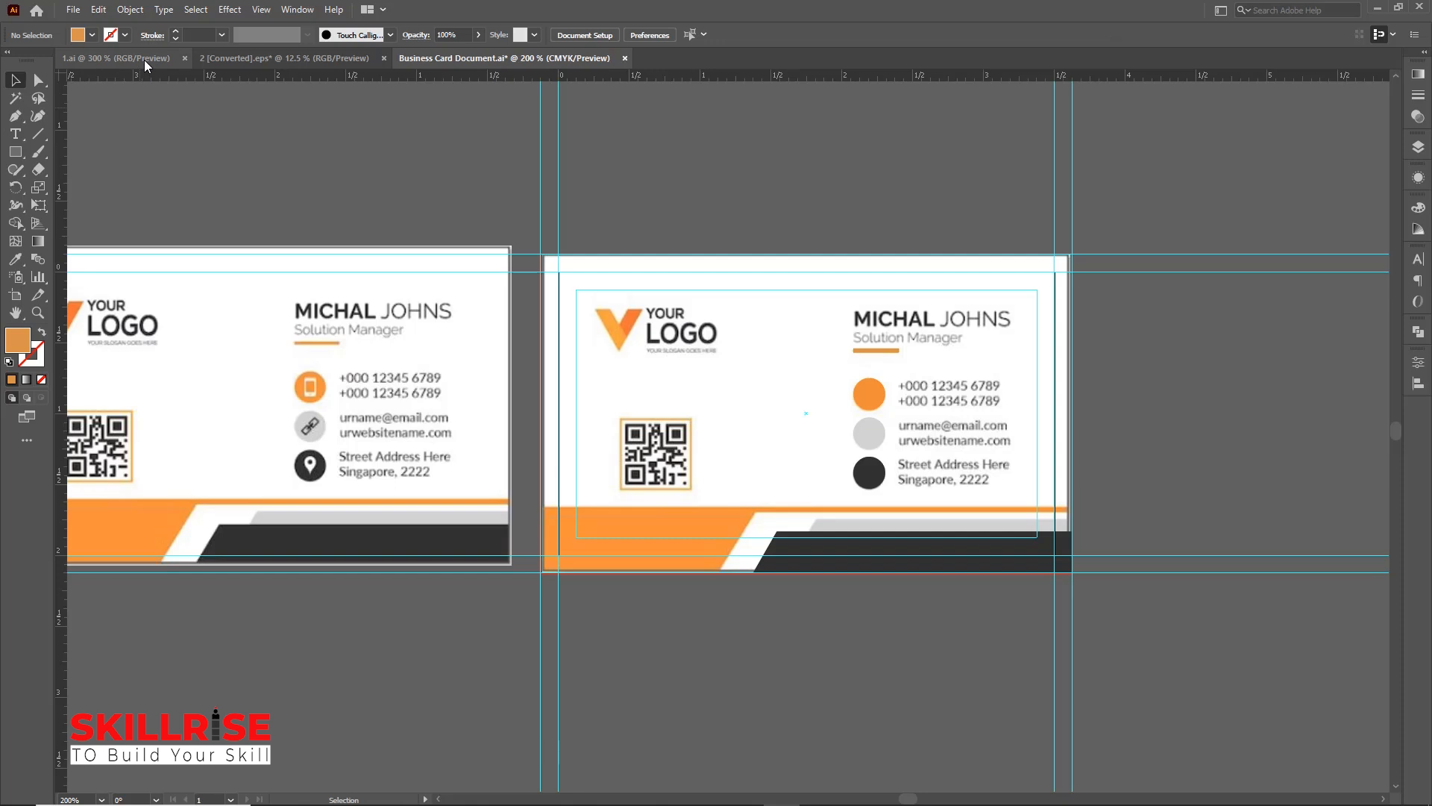
Copy the logo and contact text from the 1.ai document into the business card document
{"action": "left_click", "coordinate": [145, 60]}
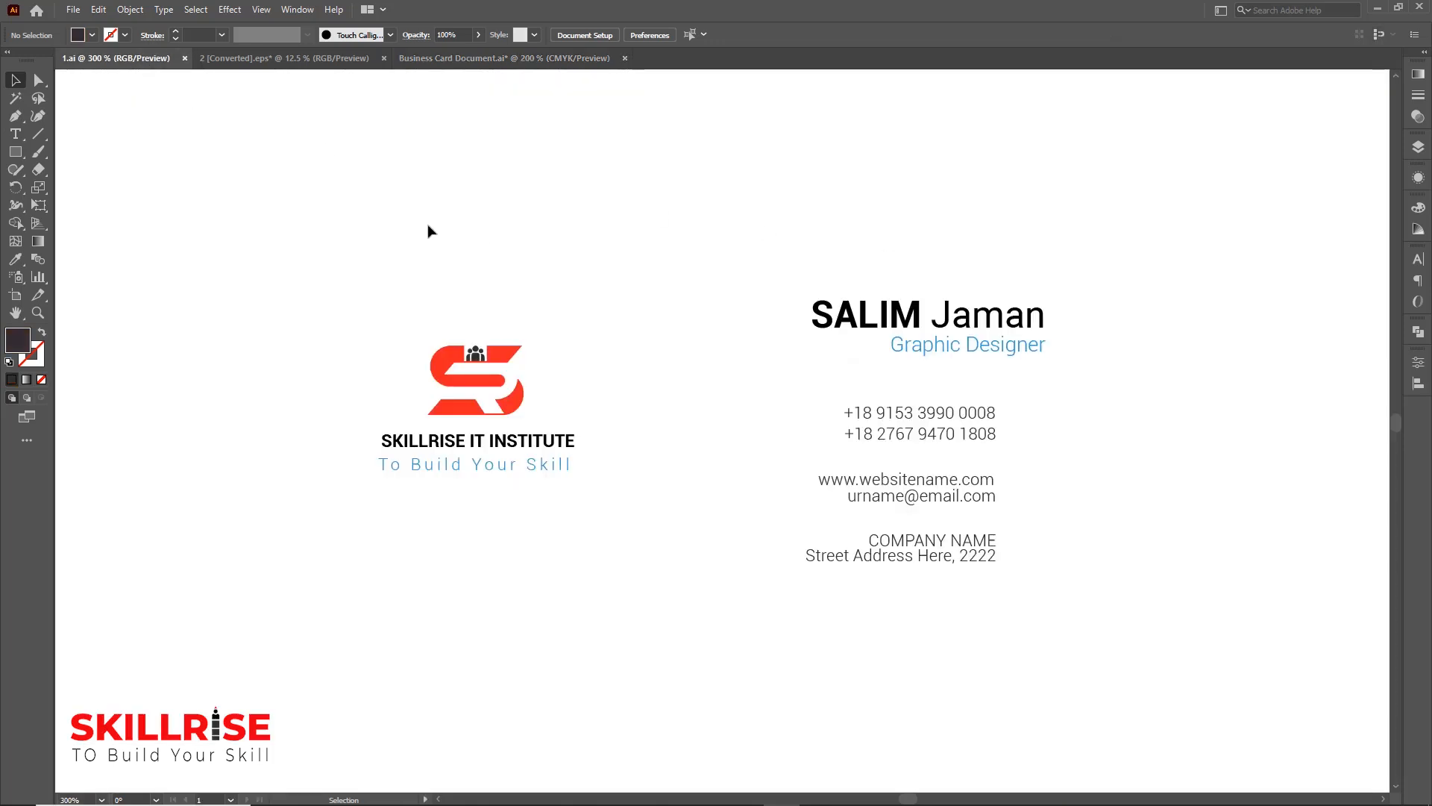
{"action": "left_click_drag", "start_coordinate": [358, 201], "coordinate": [1107, 646]}
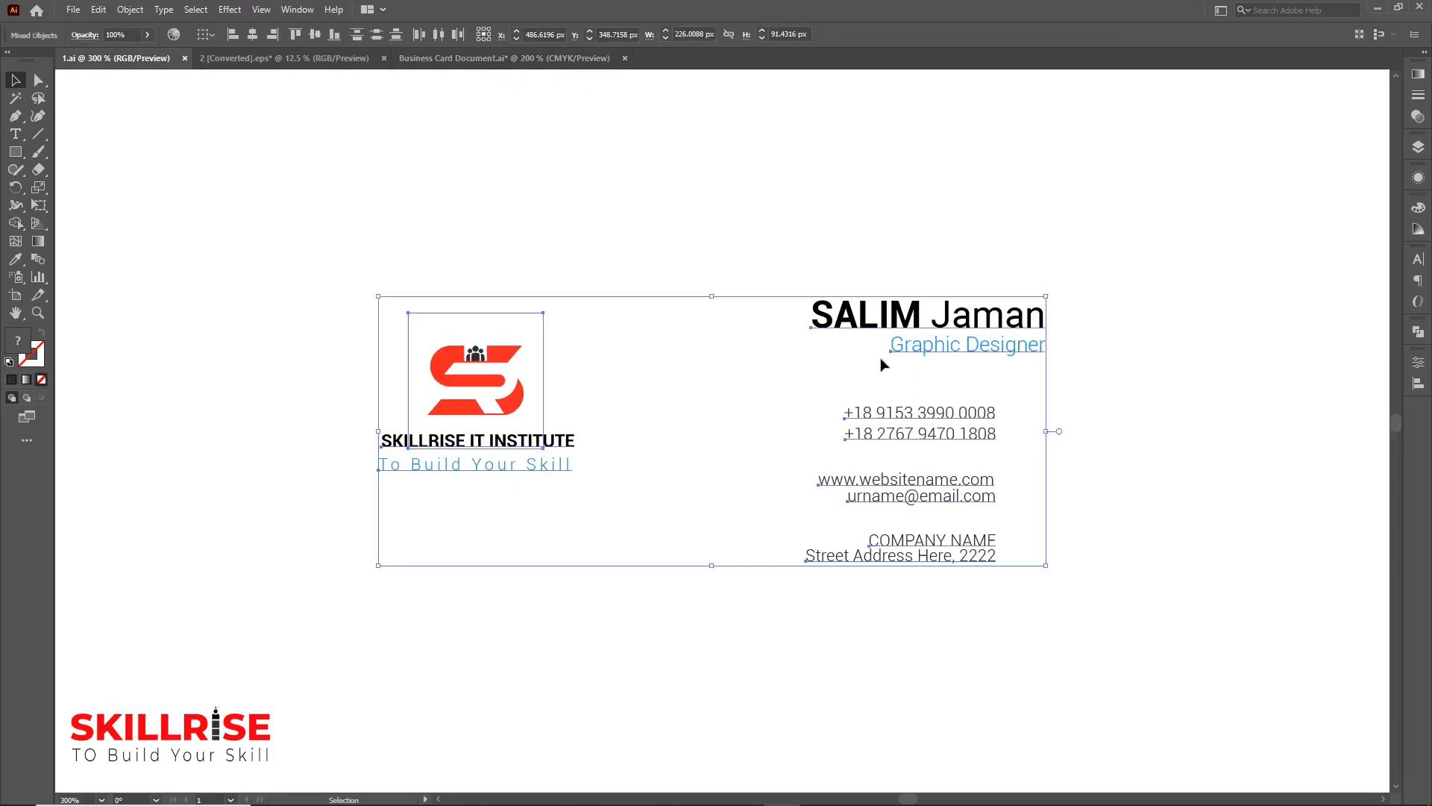
{"action": "left_click_drag", "start_coordinate": [866, 326], "coordinate": [492, 58]}
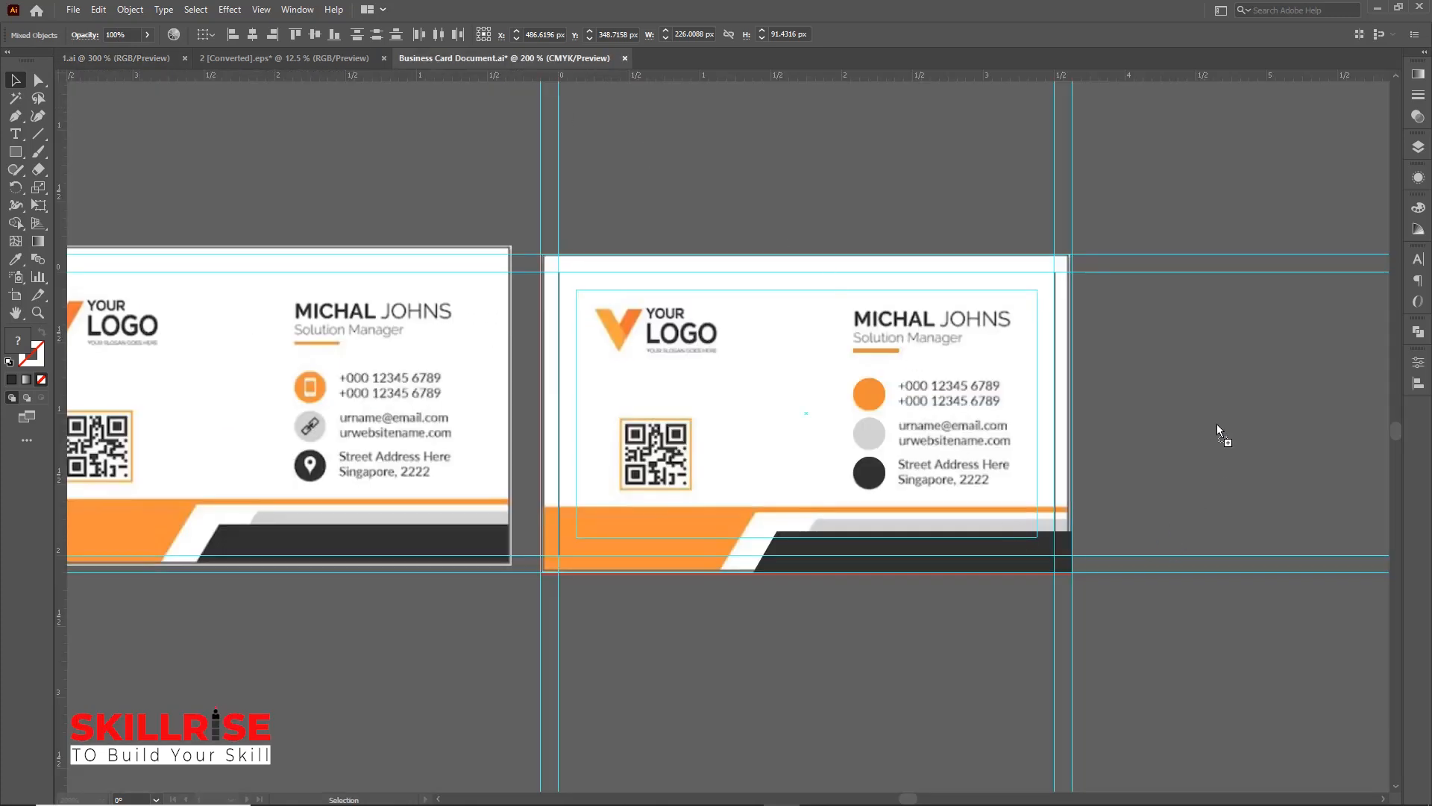
{"action": "left_click_drag", "start_coordinate": [1216, 423], "coordinate": [1207, 428]}
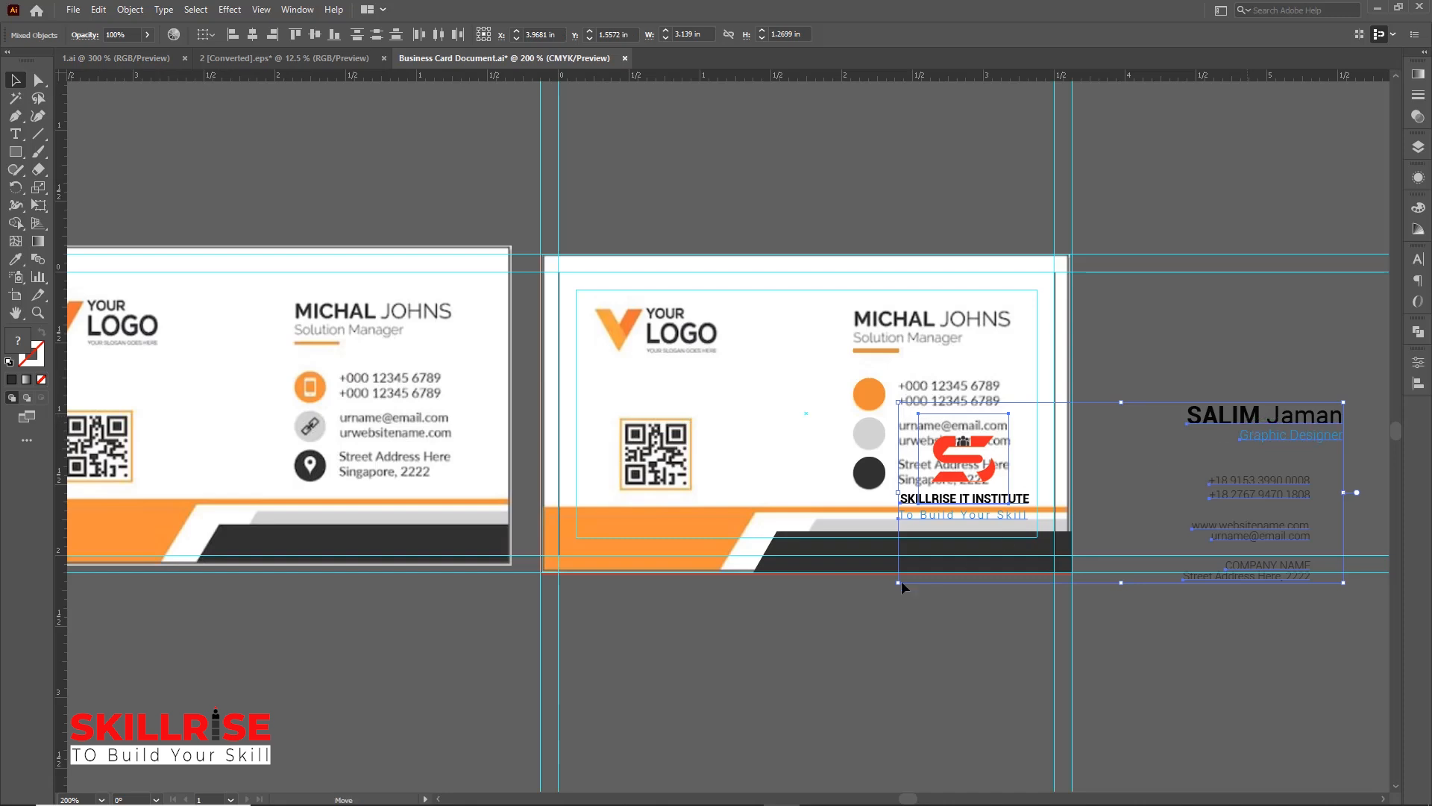
{"action": "left_click_drag", "start_coordinate": [901, 580], "coordinate": [933, 608]}
{"action": "scroll", "coordinate": [1134, 620], "scroll_direction": "down", "scroll_amount": 2}
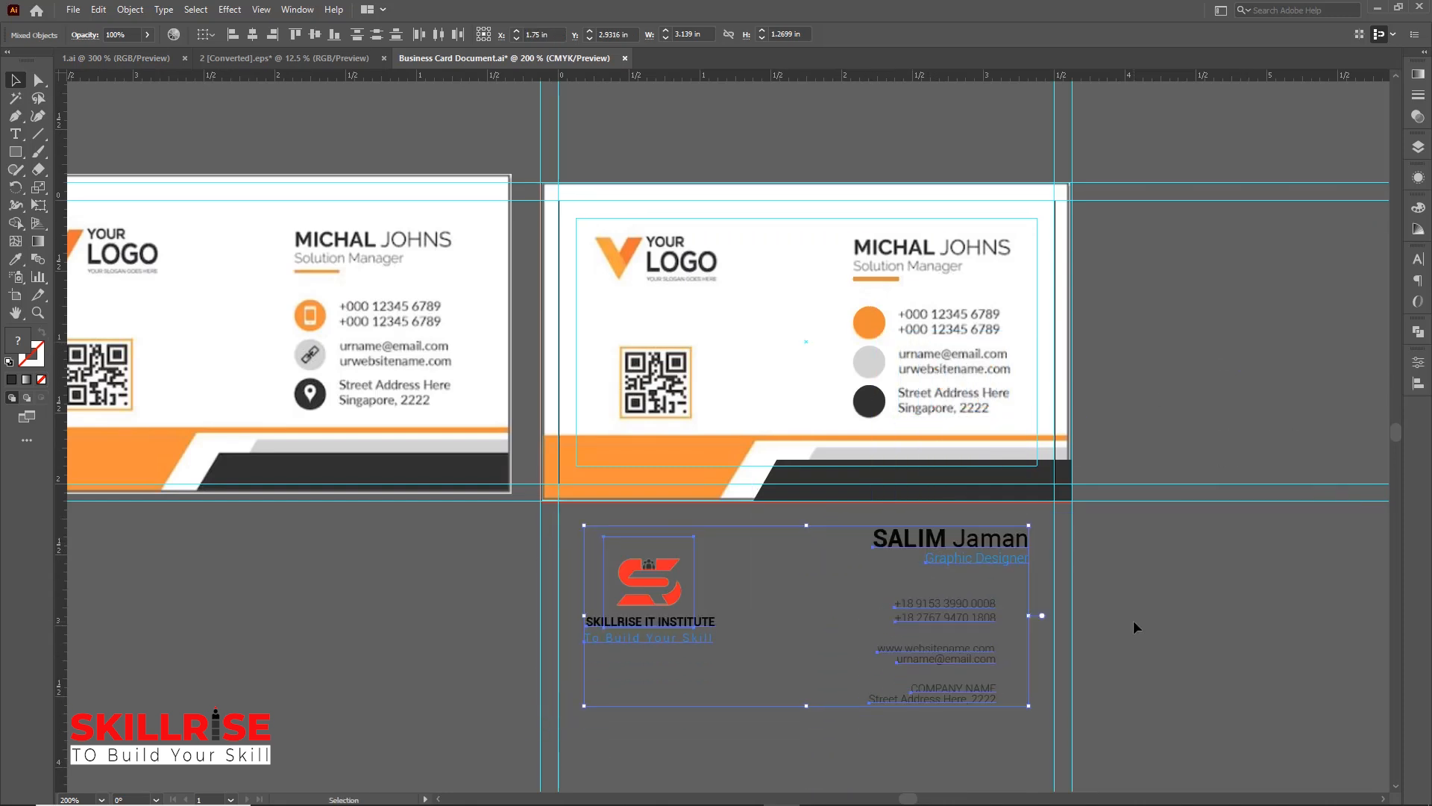
{"action": "scroll", "coordinate": [1167, 593], "scroll_direction": "down", "scroll_amount": 2}
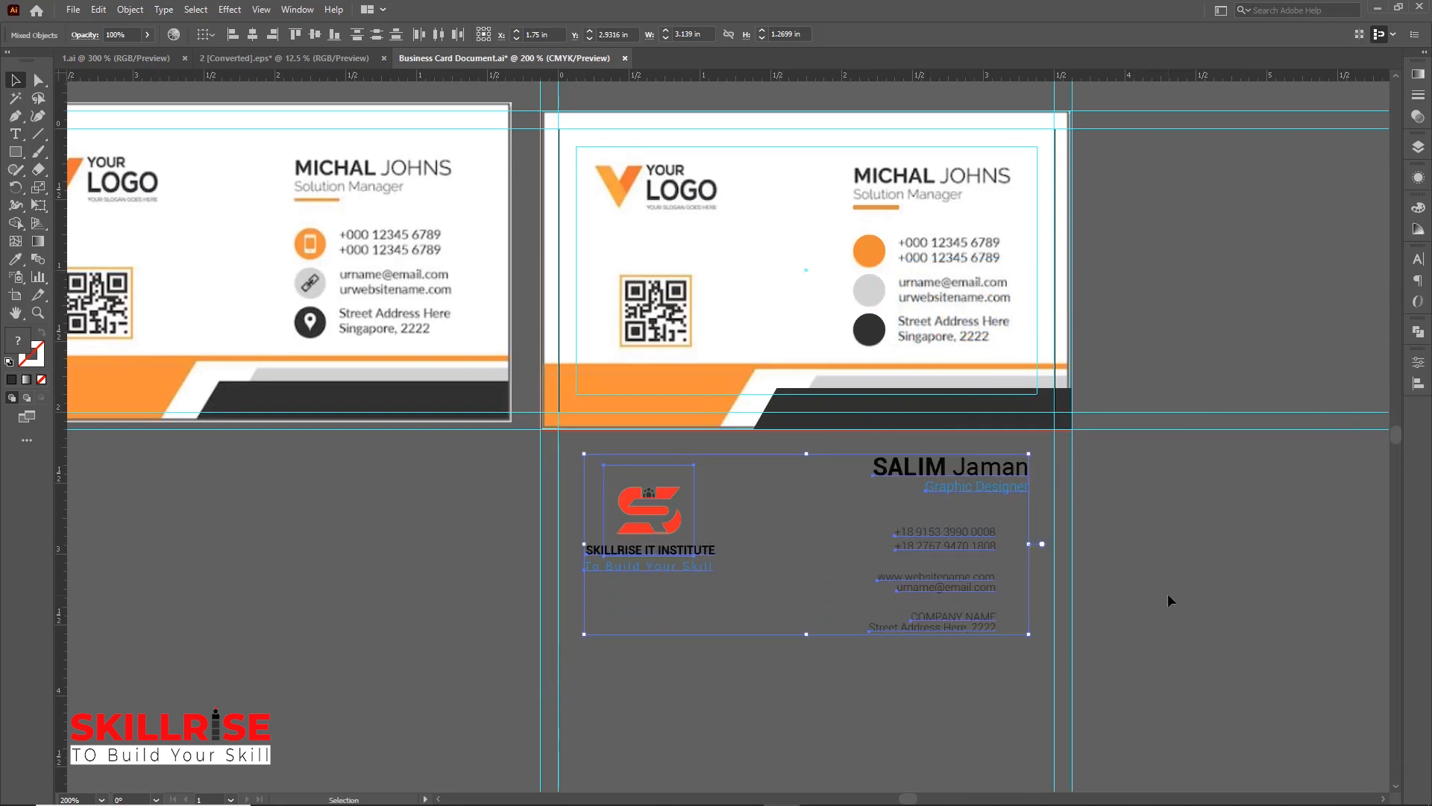
{"action": "left_click", "coordinate": [1167, 593]}
{"action": "scroll", "coordinate": [1166, 593], "scroll_direction": "up", "scroll_amount": 2}
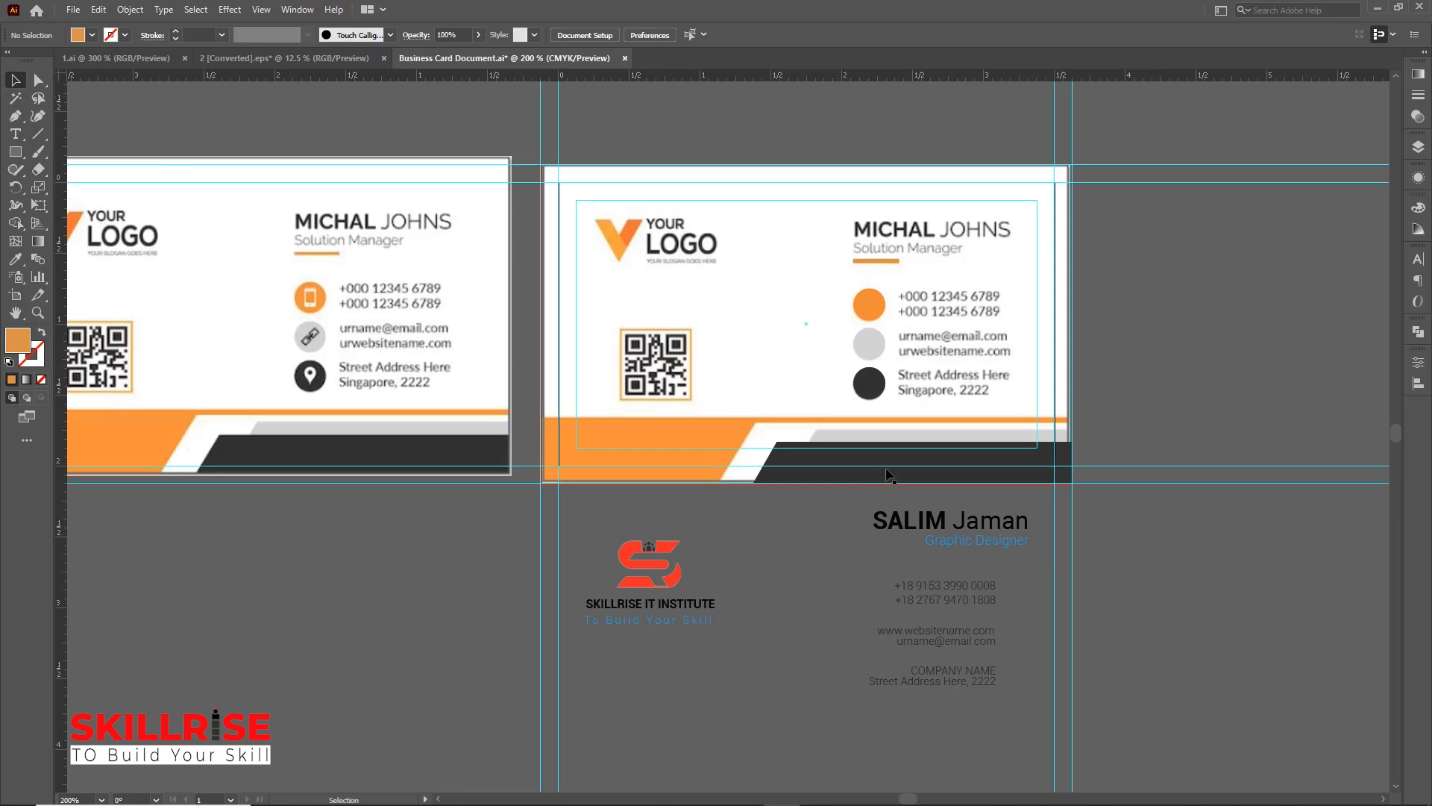
{"action": "left_click_drag", "start_coordinate": [929, 529], "coordinate": [911, 236]}
{"action": "left_click", "coordinate": [1256, 555]}
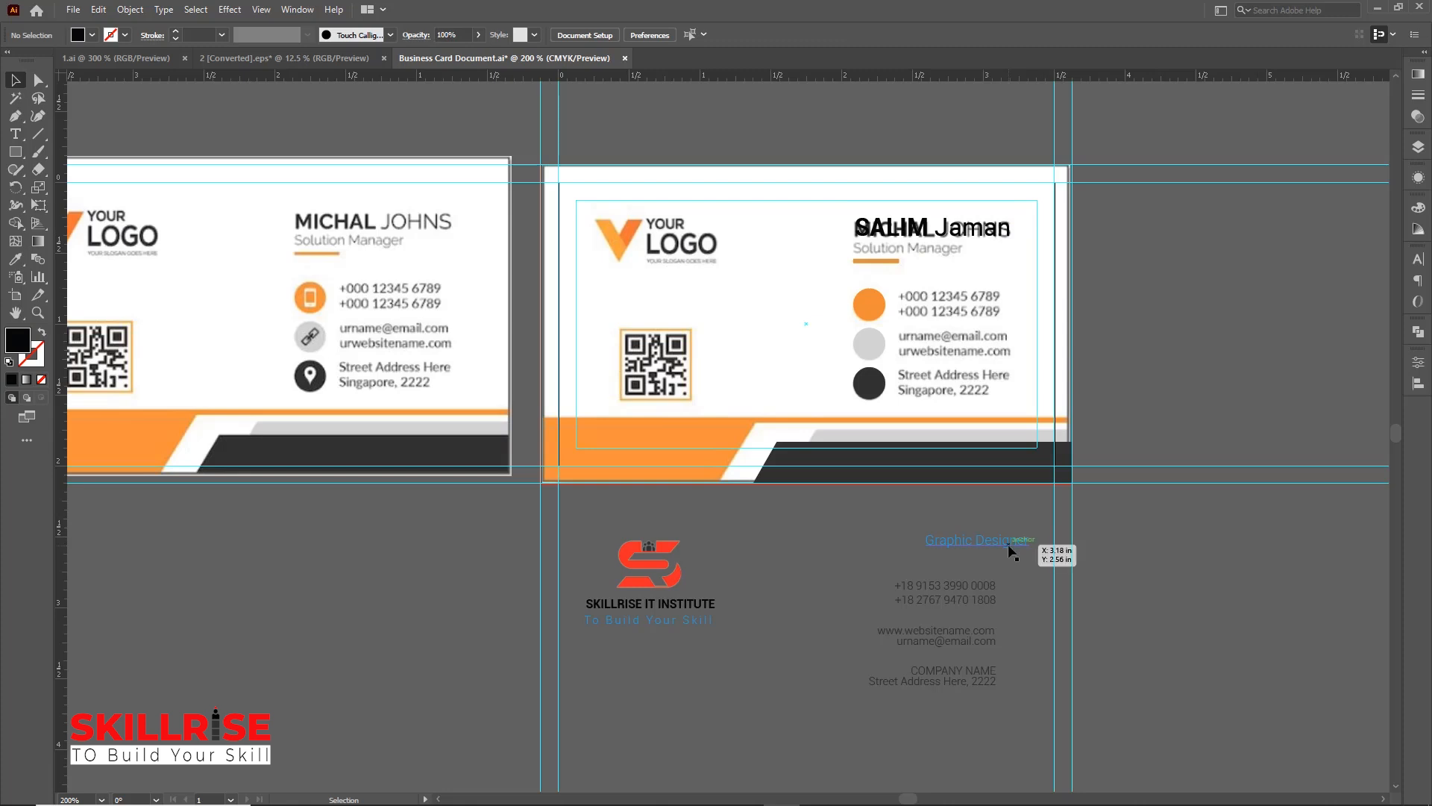
{"action": "left_click_drag", "start_coordinate": [1015, 536], "coordinate": [937, 257]}
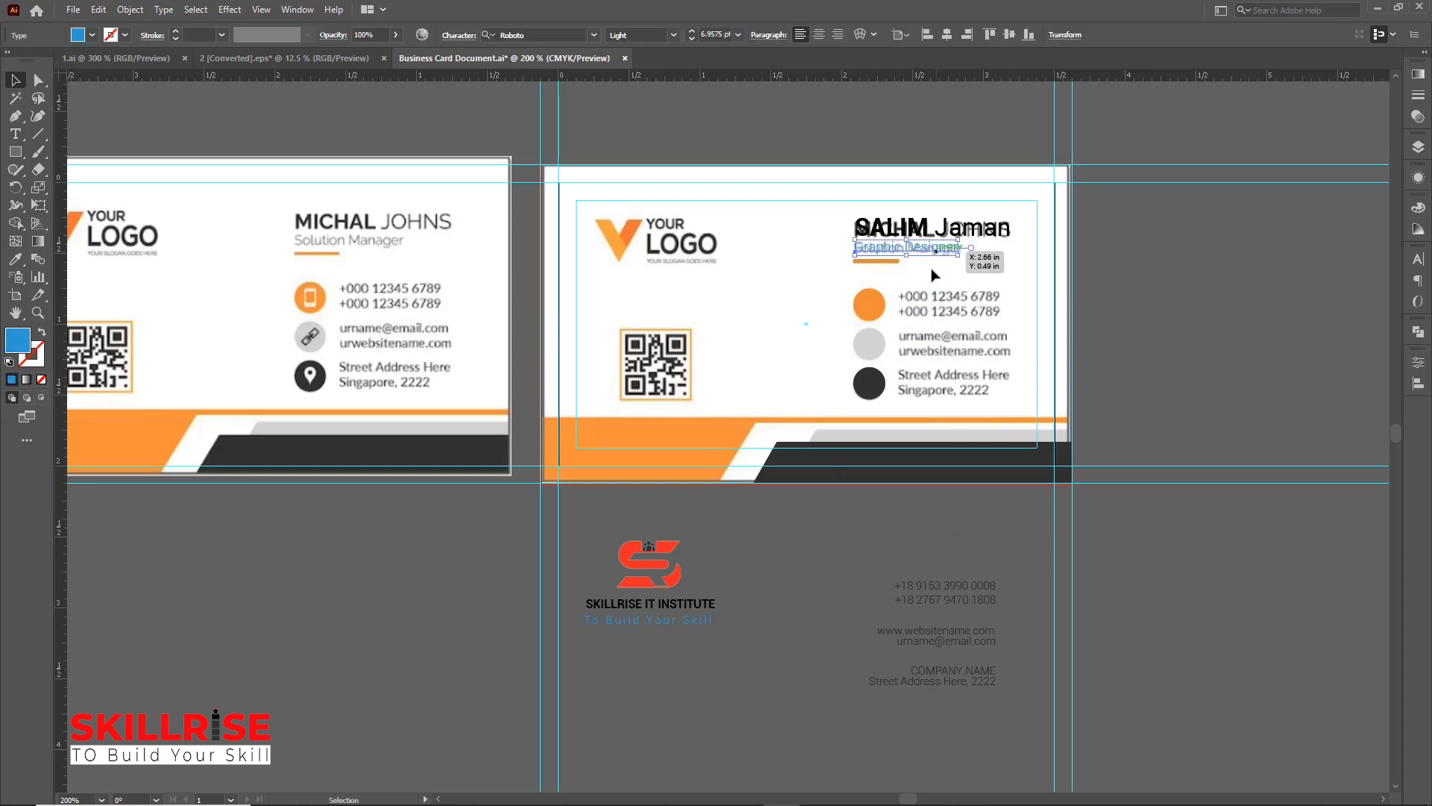
{"action": "left_click", "coordinate": [1162, 614]}
Move the phone, web and email, and address text blocks beside the icons and the logo onto the reference logo
{"action": "scroll", "coordinate": [1163, 614], "scroll_direction": "down", "scroll_amount": 1}
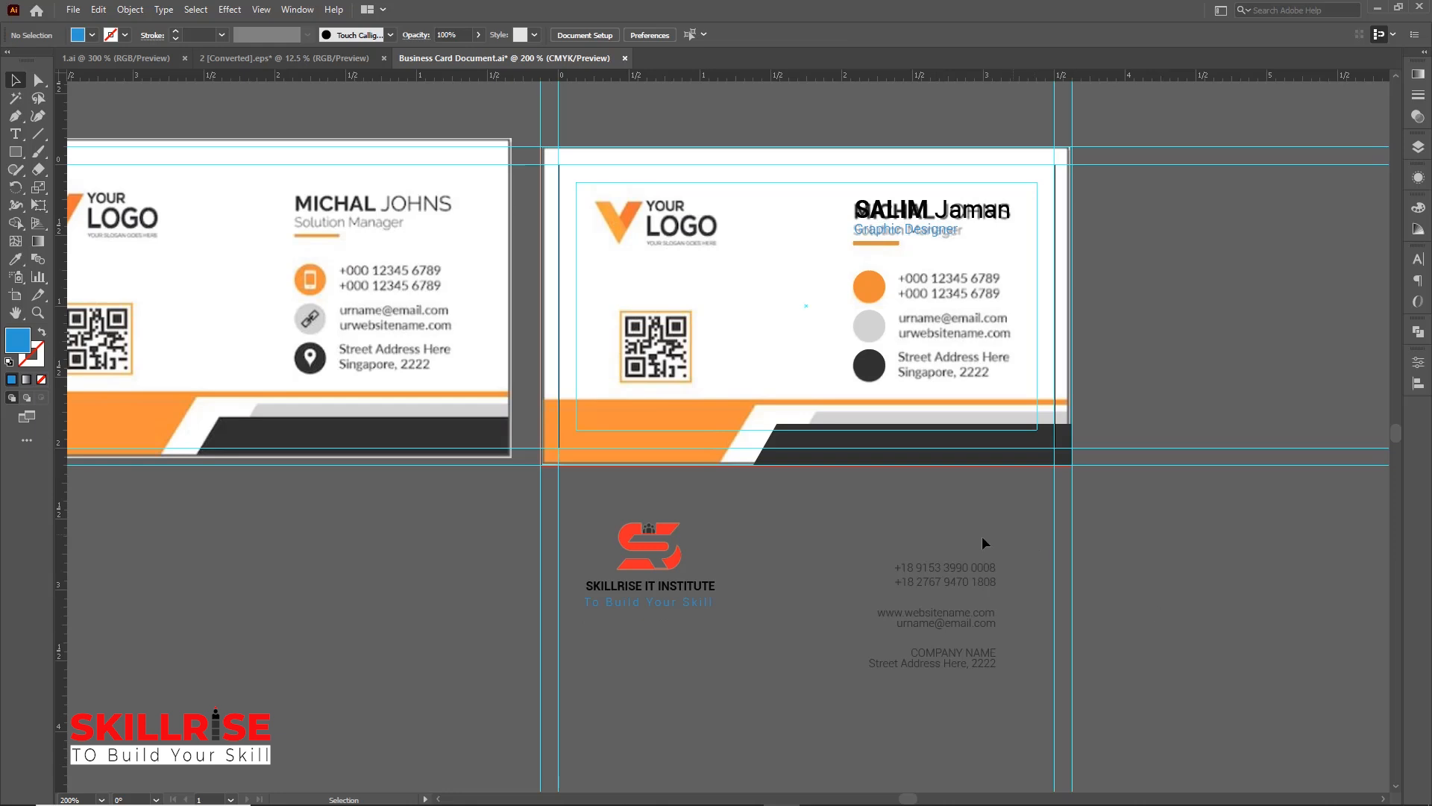
{"action": "left_click_drag", "start_coordinate": [961, 569], "coordinate": [970, 277]}
{"action": "left_click_drag", "start_coordinate": [942, 629], "coordinate": [962, 333]}
{"action": "left_click_drag", "start_coordinate": [934, 653], "coordinate": [961, 364]}
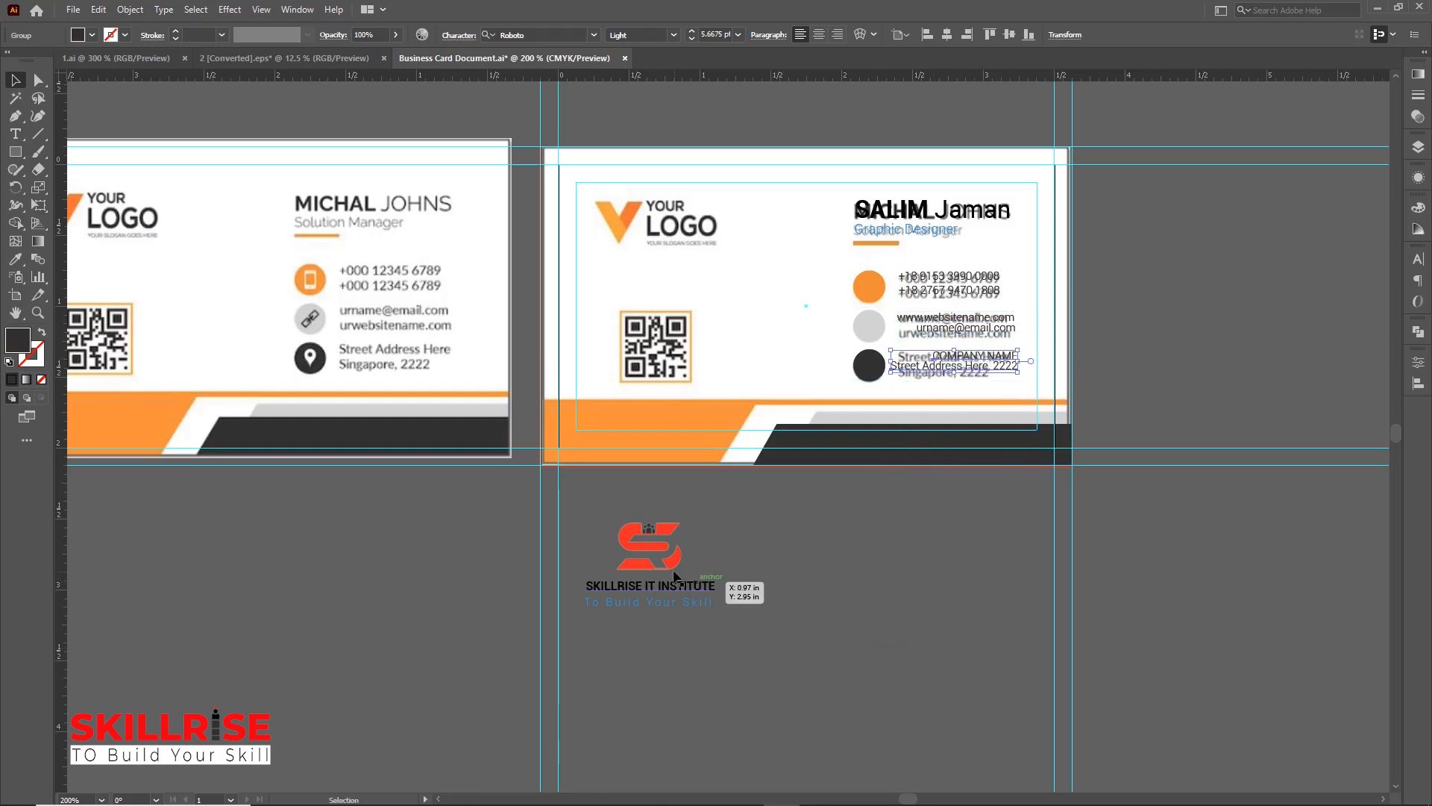
{"action": "left_click_drag", "start_coordinate": [669, 549], "coordinate": [632, 221]}
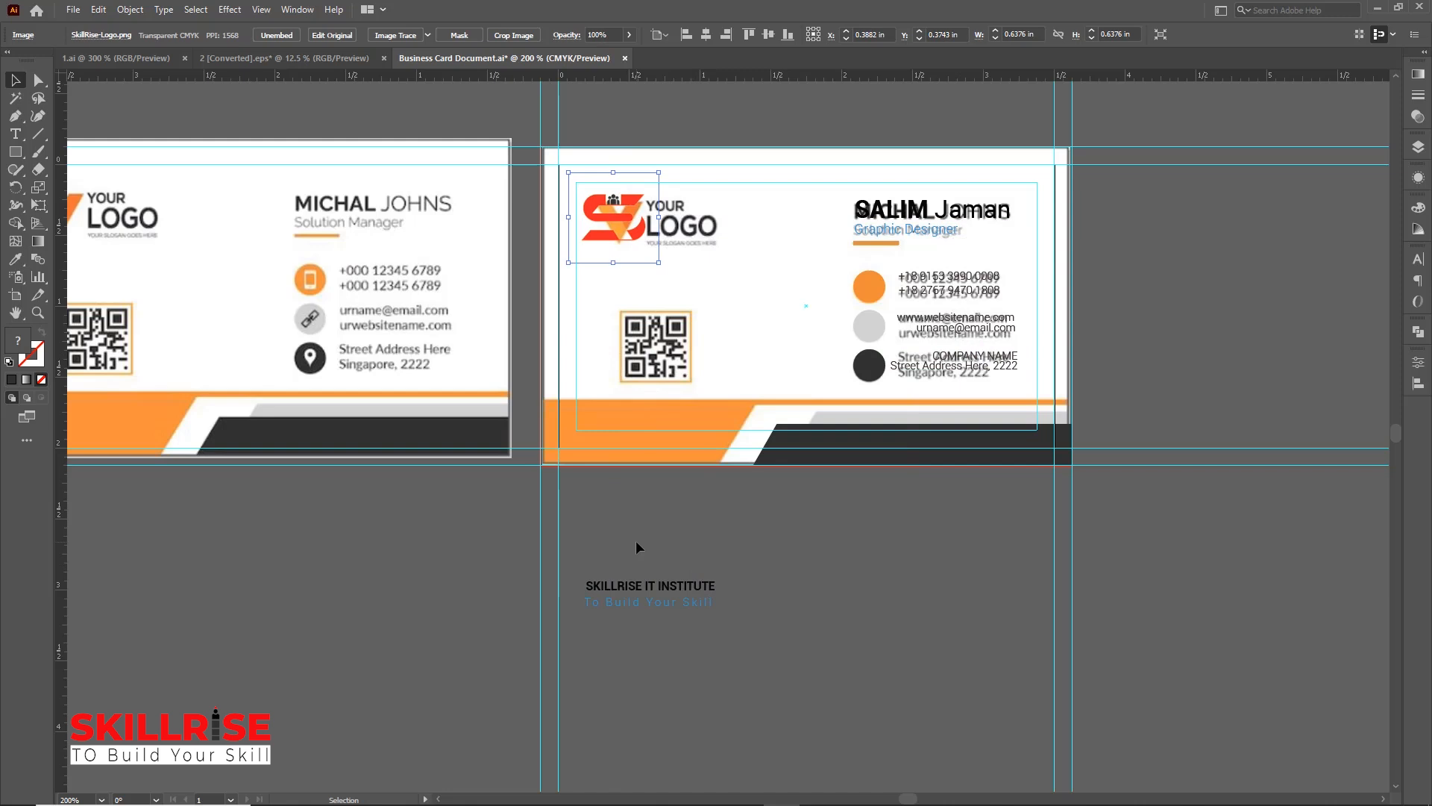
Move the SKILLRISE IT INSTITUTE name and the To Build Your Skill tagline under the logo, nudging the logo into place
{"action": "left_click_drag", "start_coordinate": [656, 590], "coordinate": [642, 268]}
{"action": "left_click_drag", "start_coordinate": [622, 218], "coordinate": [644, 227]}
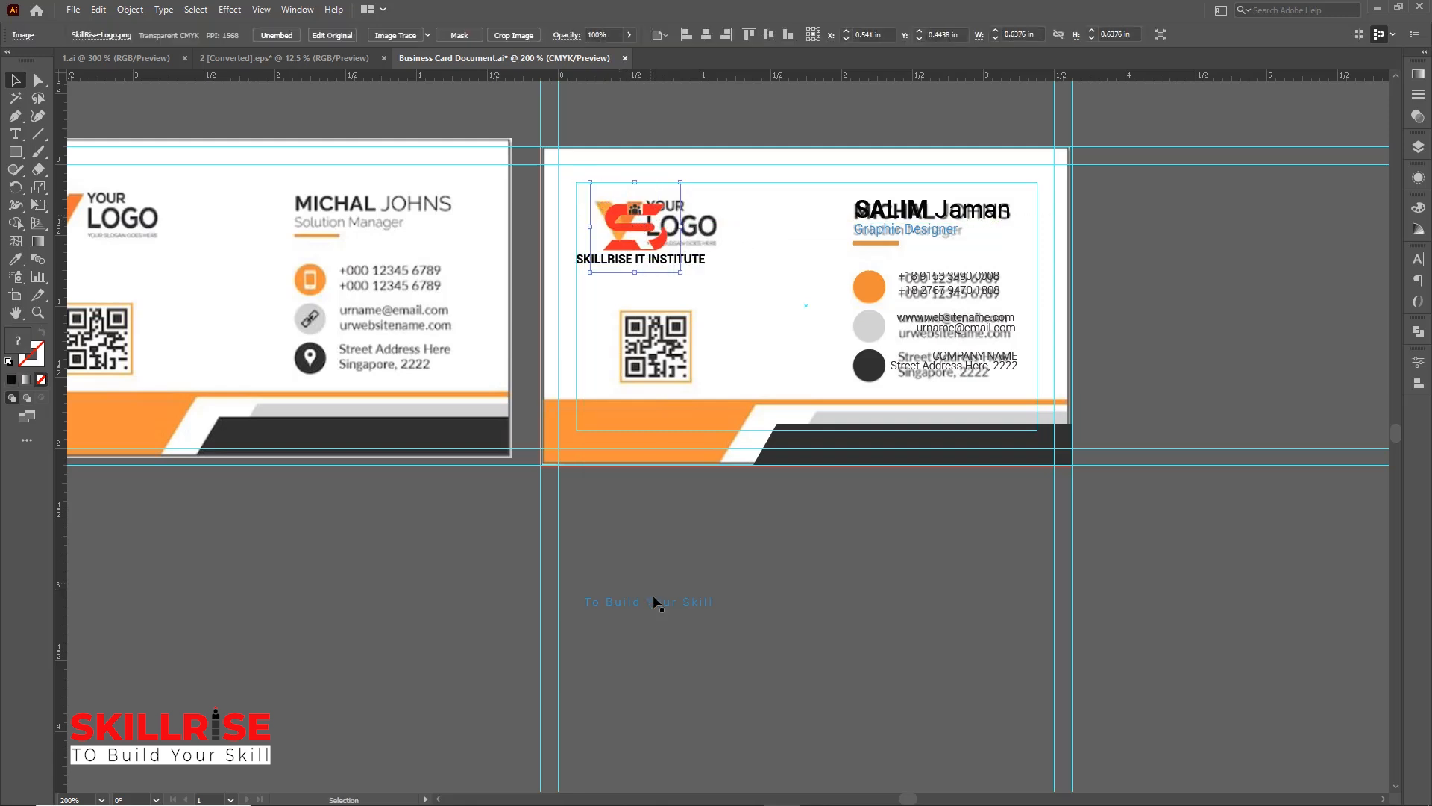
{"action": "left_click_drag", "start_coordinate": [657, 604], "coordinate": [650, 271]}
{"action": "left_click", "coordinate": [850, 591]}
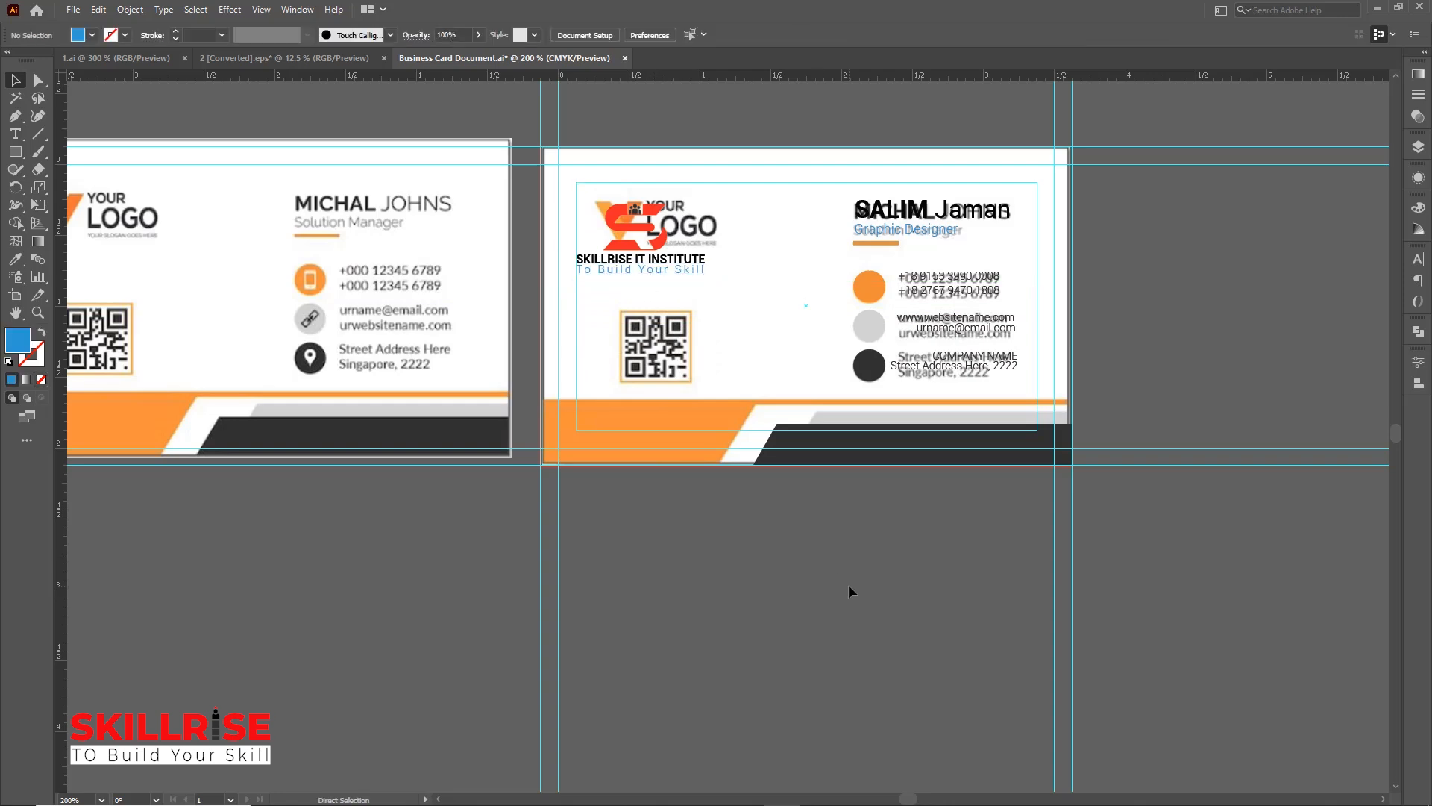
Vertically center the phone number text on the orange circle
{"action": "key", "text": "ctrl+plus"}
{"action": "key", "text": "ctrl+plus"}
{"action": "left_click_drag", "start_coordinate": [1230, 496], "coordinate": [918, 703]}
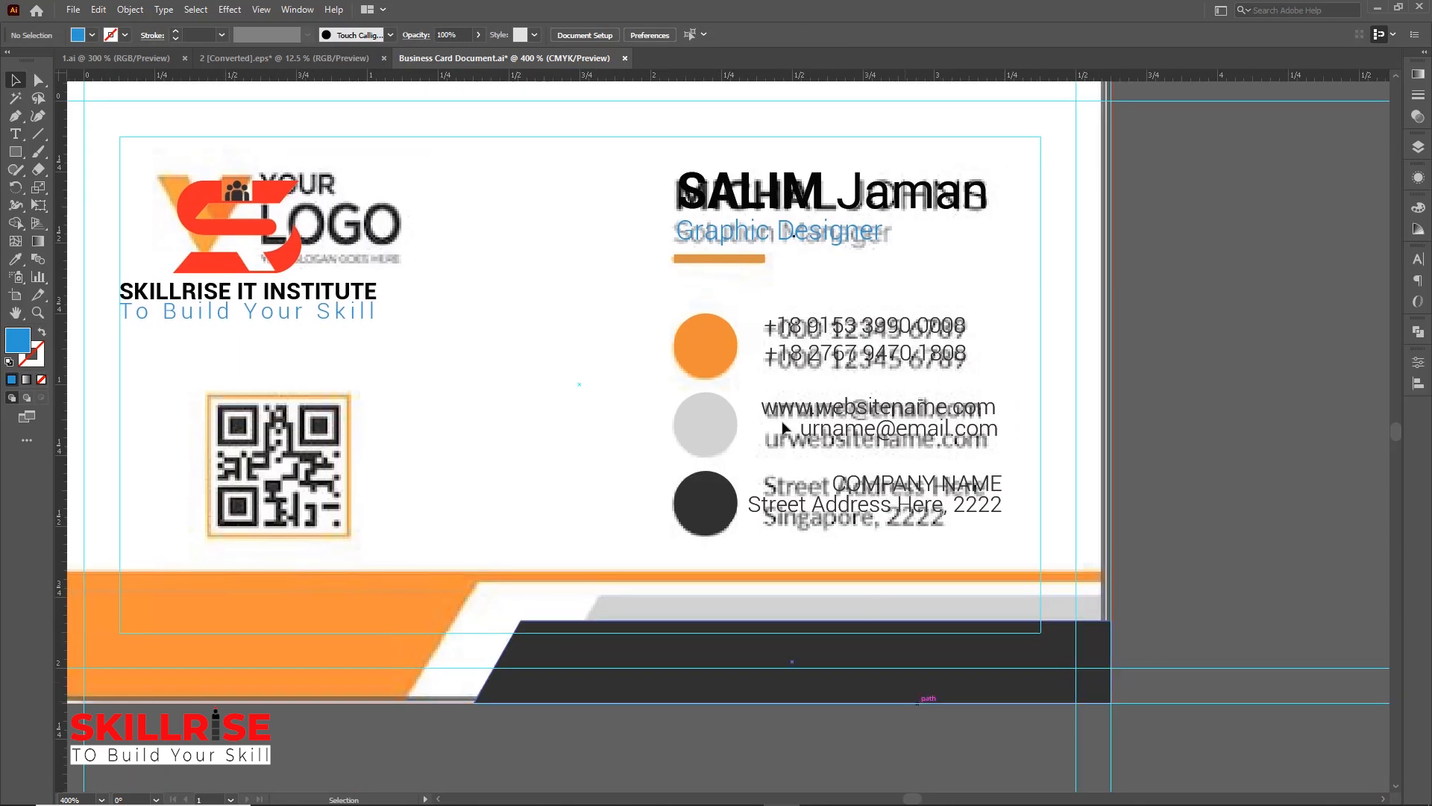
{"action": "left_click", "coordinate": [709, 341]}
{"action": "left_click", "coordinate": [828, 364], "text": "shift"}
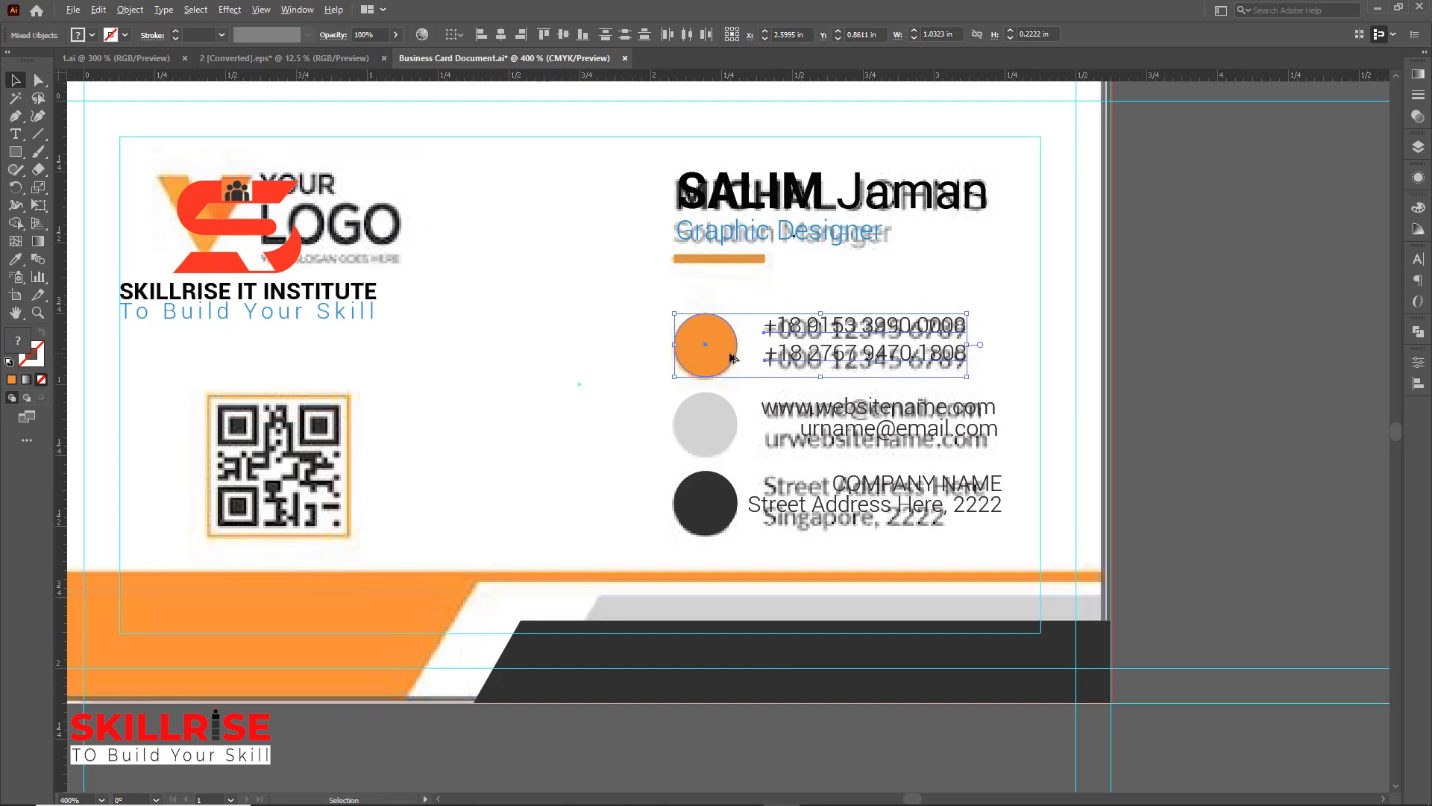
{"action": "left_click", "coordinate": [733, 358]}
{"action": "left_click", "coordinate": [568, 33]}
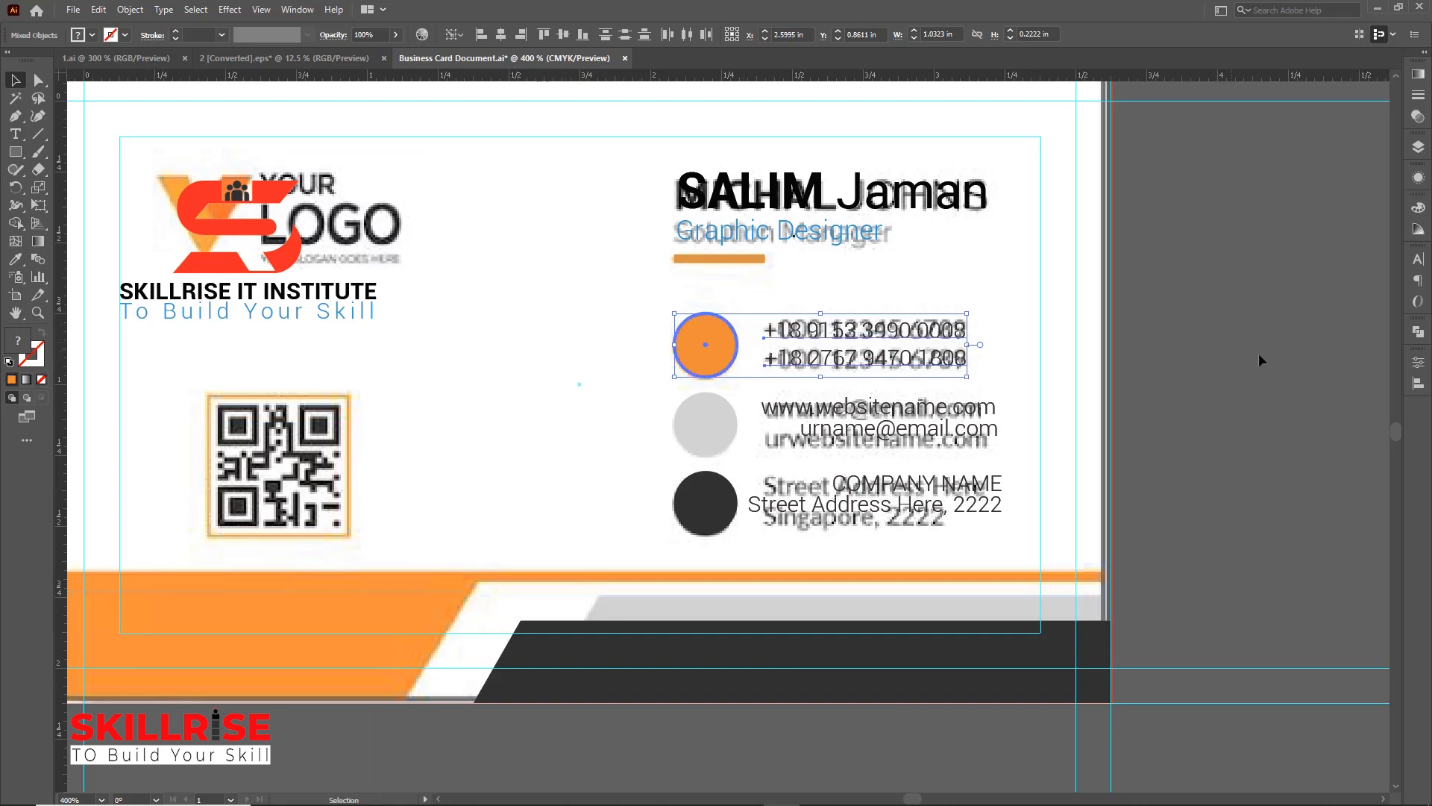
Ungroup the website and email text and left-align the two lines with each other
{"action": "left_click", "coordinate": [1055, 358]}
{"action": "left_click", "coordinate": [838, 415]}
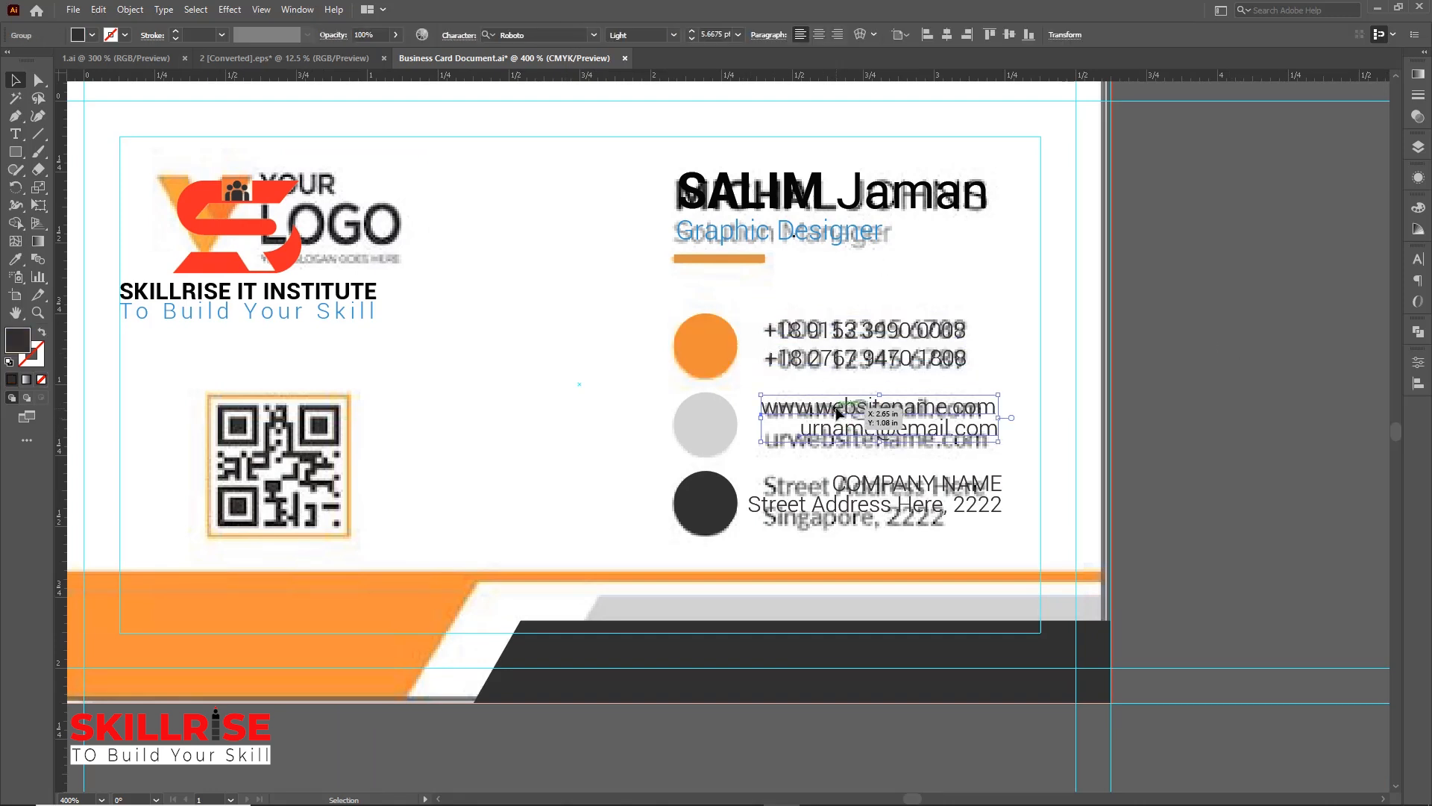
{"action": "left_click", "coordinate": [723, 442], "text": "shift"}
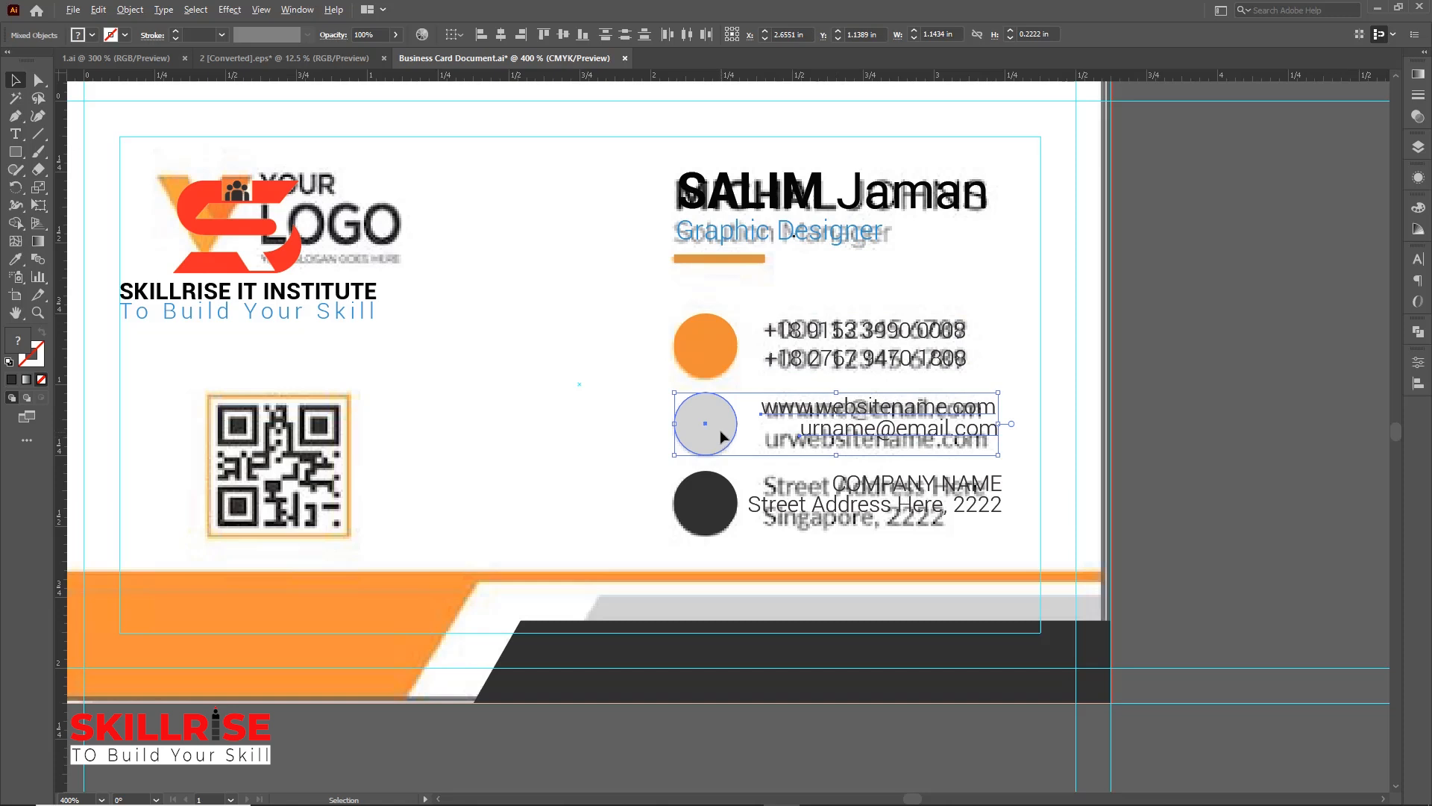
{"action": "left_click", "coordinate": [722, 437]}
{"action": "left_click", "coordinate": [754, 431]}
{"action": "left_click", "coordinate": [938, 412]}
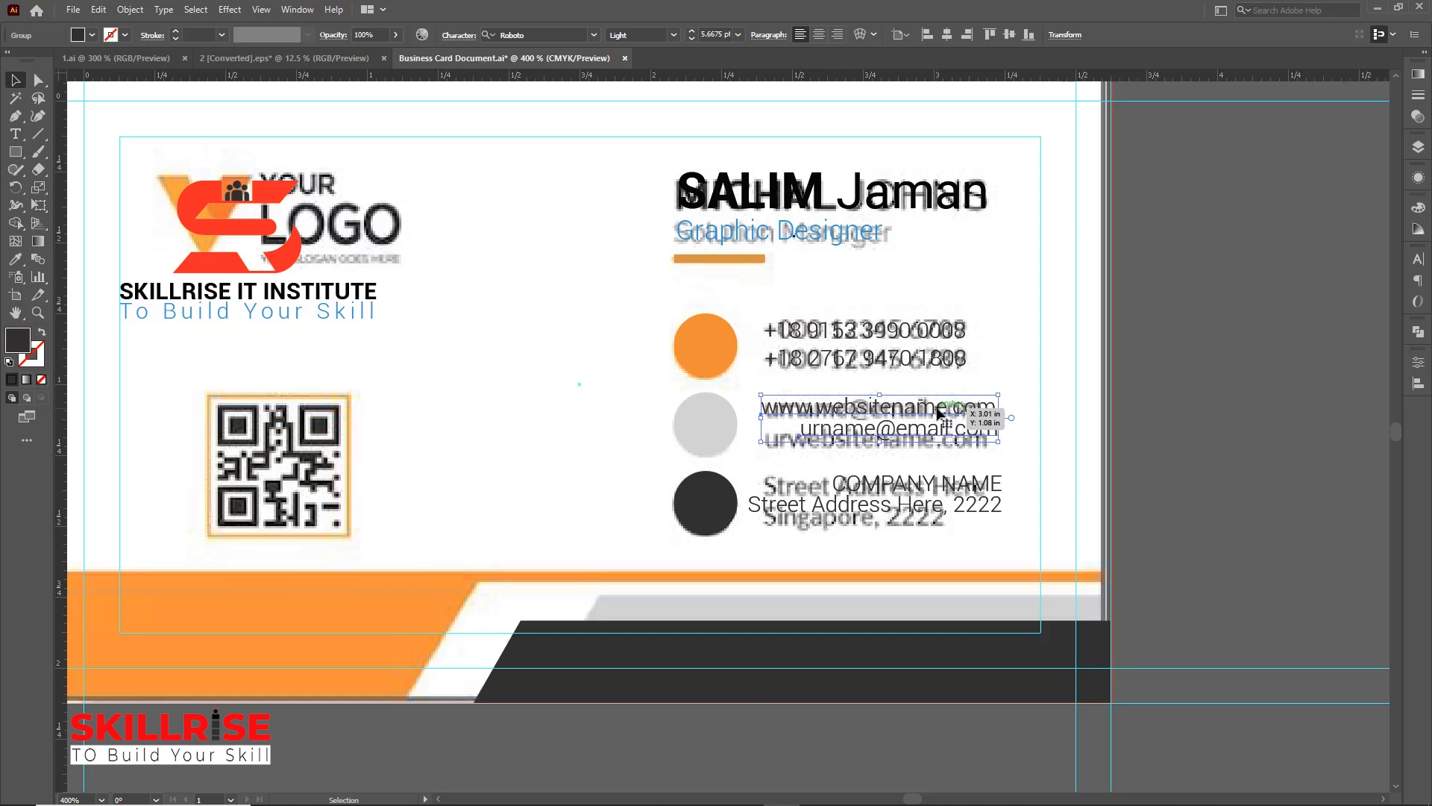
{"action": "right_click", "coordinate": [938, 415]}
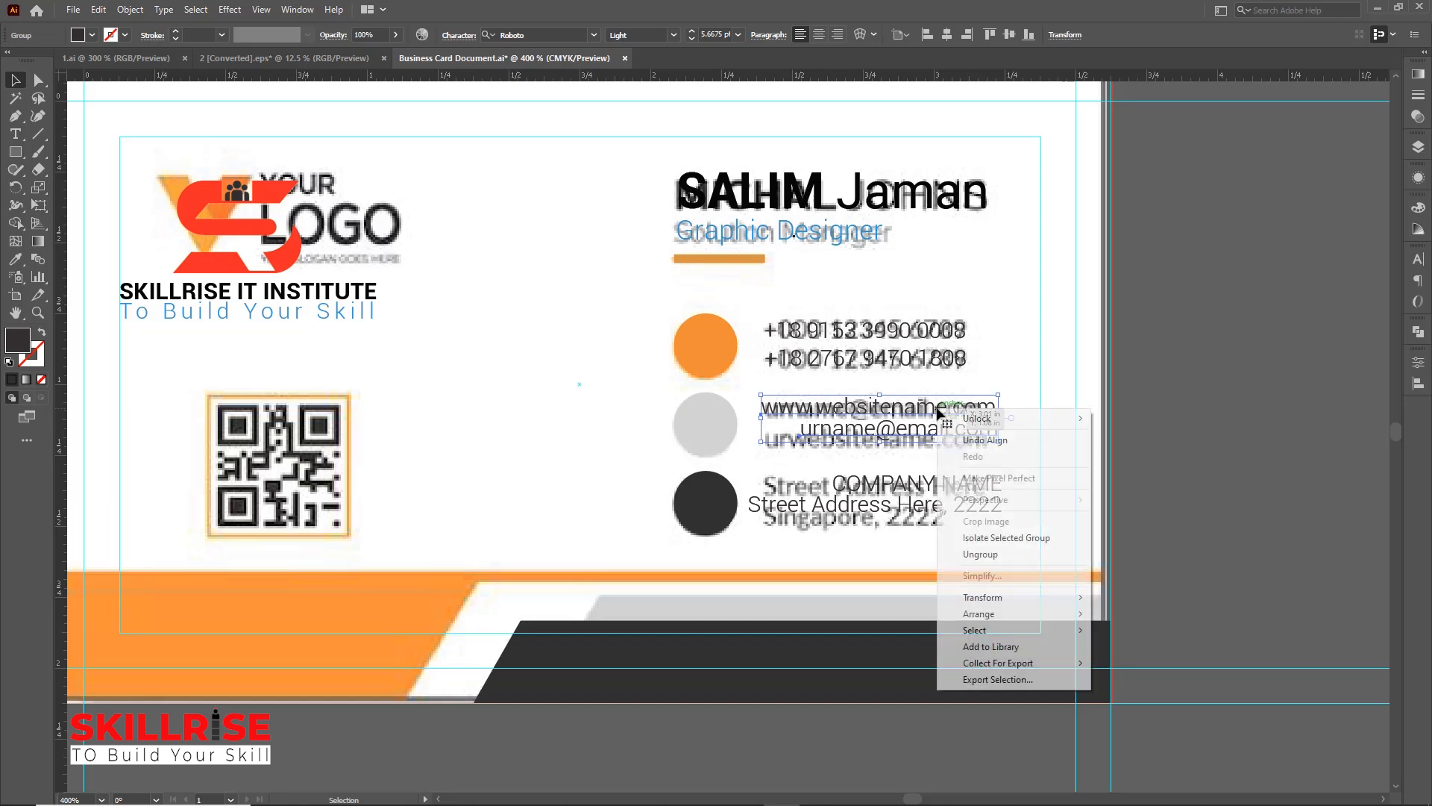
{"action": "left_click", "coordinate": [979, 553]}
{"action": "left_click", "coordinate": [941, 433]}
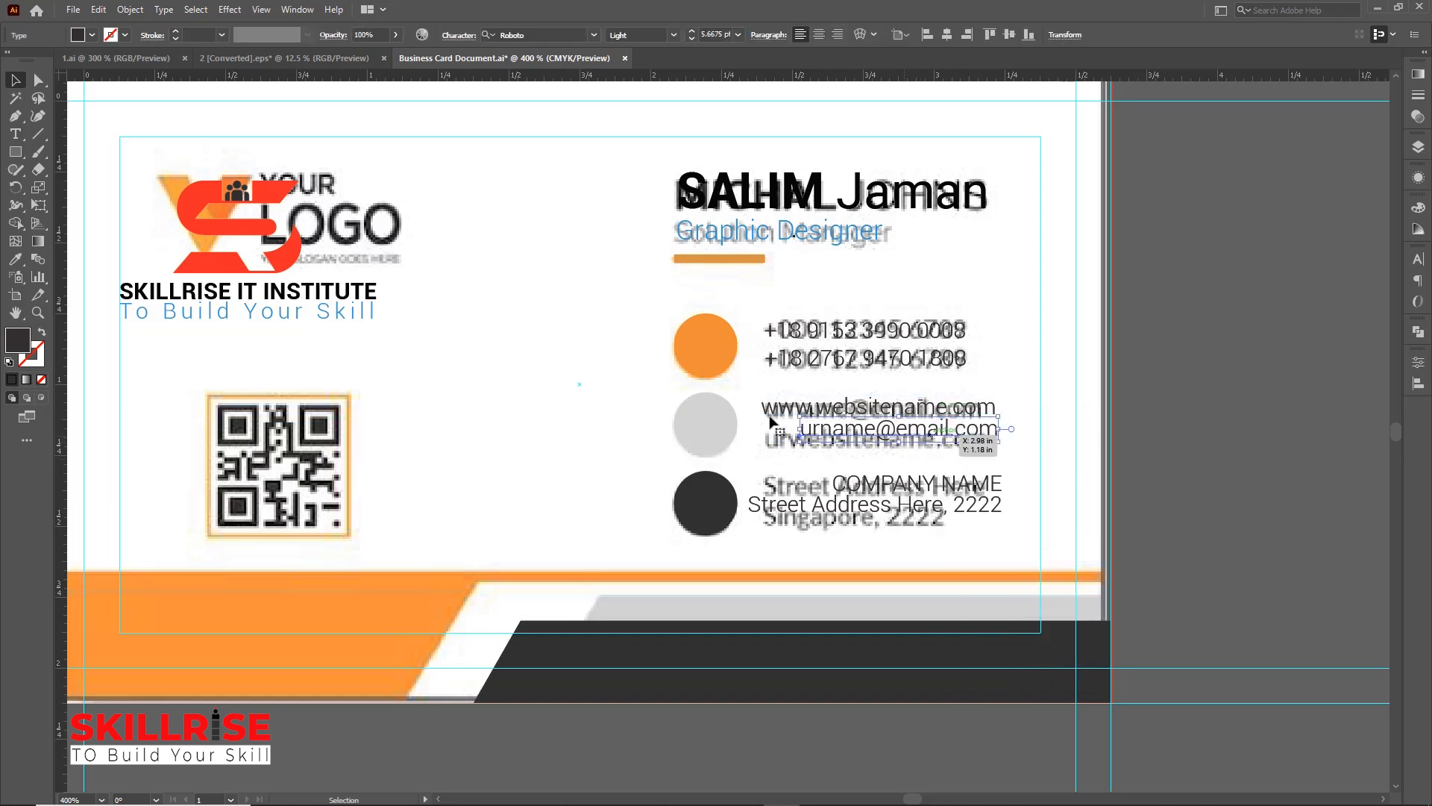
{"action": "left_click", "coordinate": [774, 409], "text": "shift"}
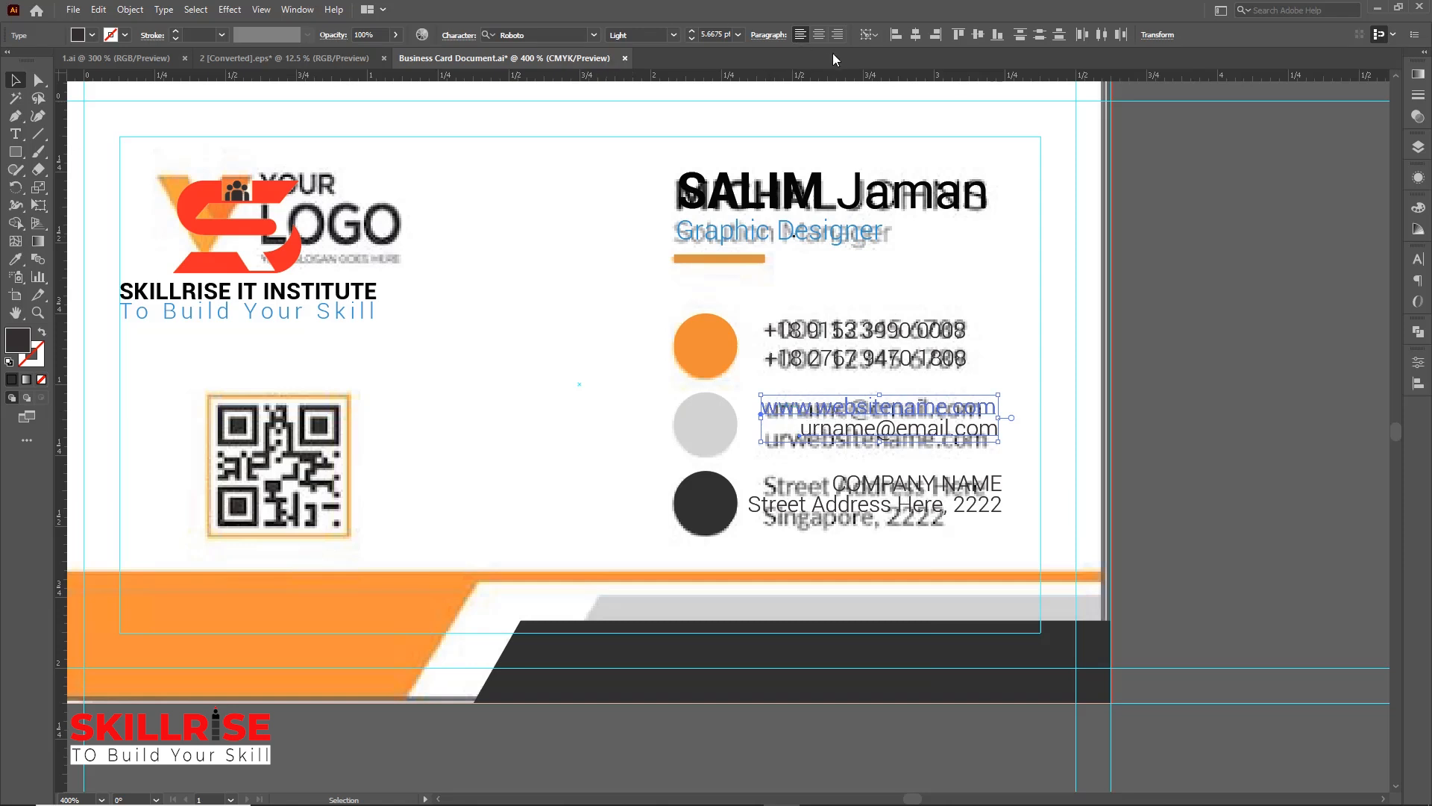
{"action": "left_click", "coordinate": [898, 35]}
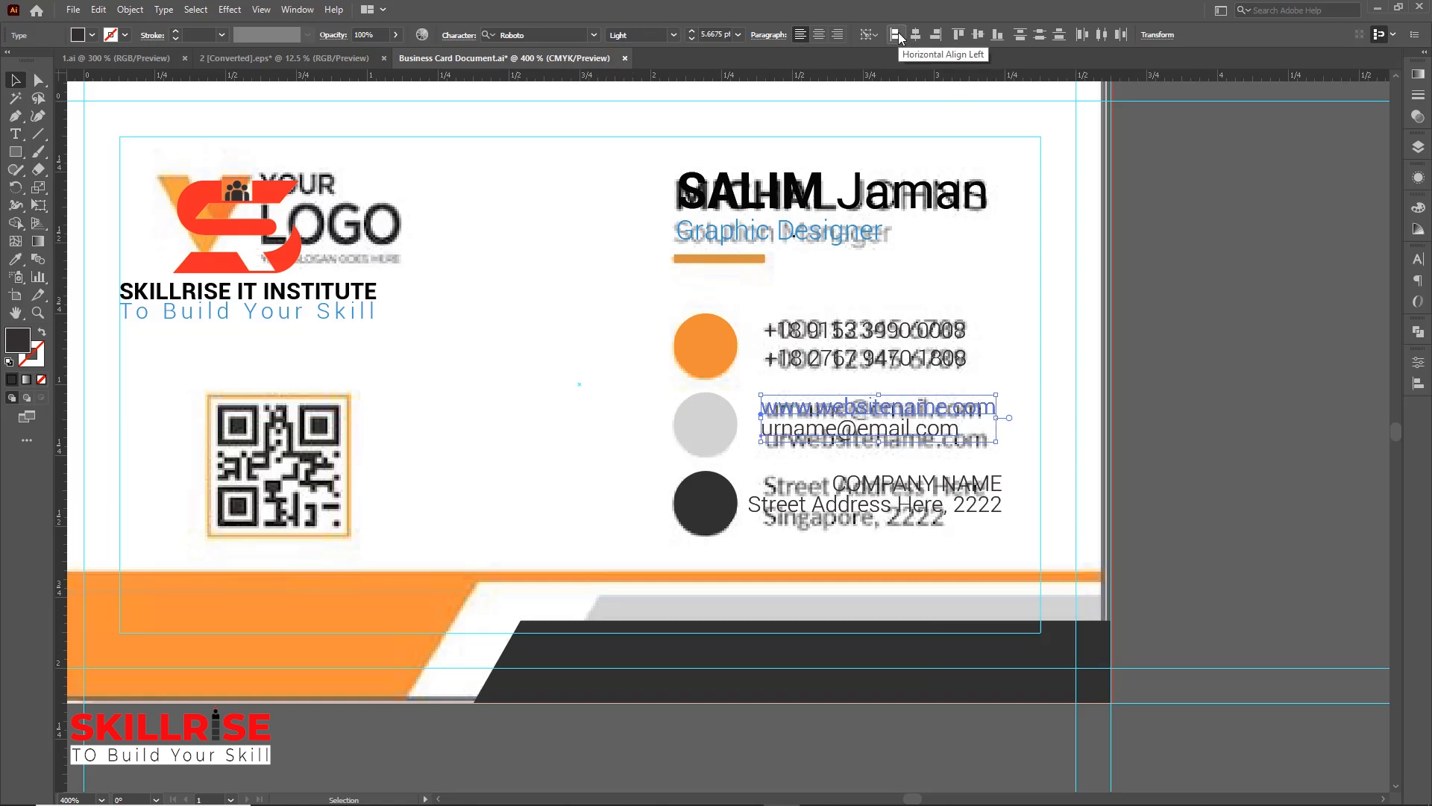
{"action": "left_click", "coordinate": [1161, 354]}
Vertically center the website and email lines on the grey circle
{"action": "left_click", "coordinate": [920, 424]}
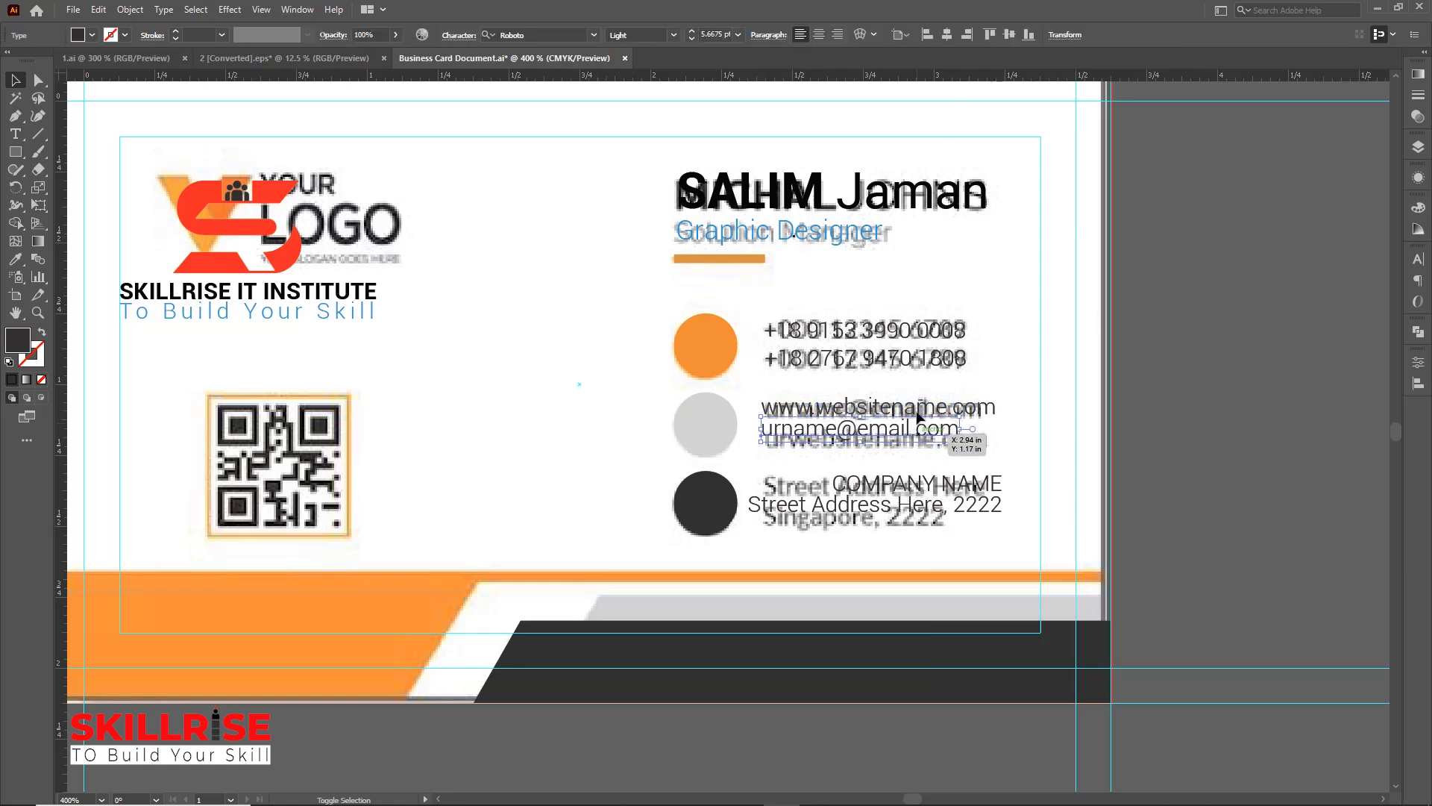
{"action": "left_click", "coordinate": [920, 412], "text": "shift"}
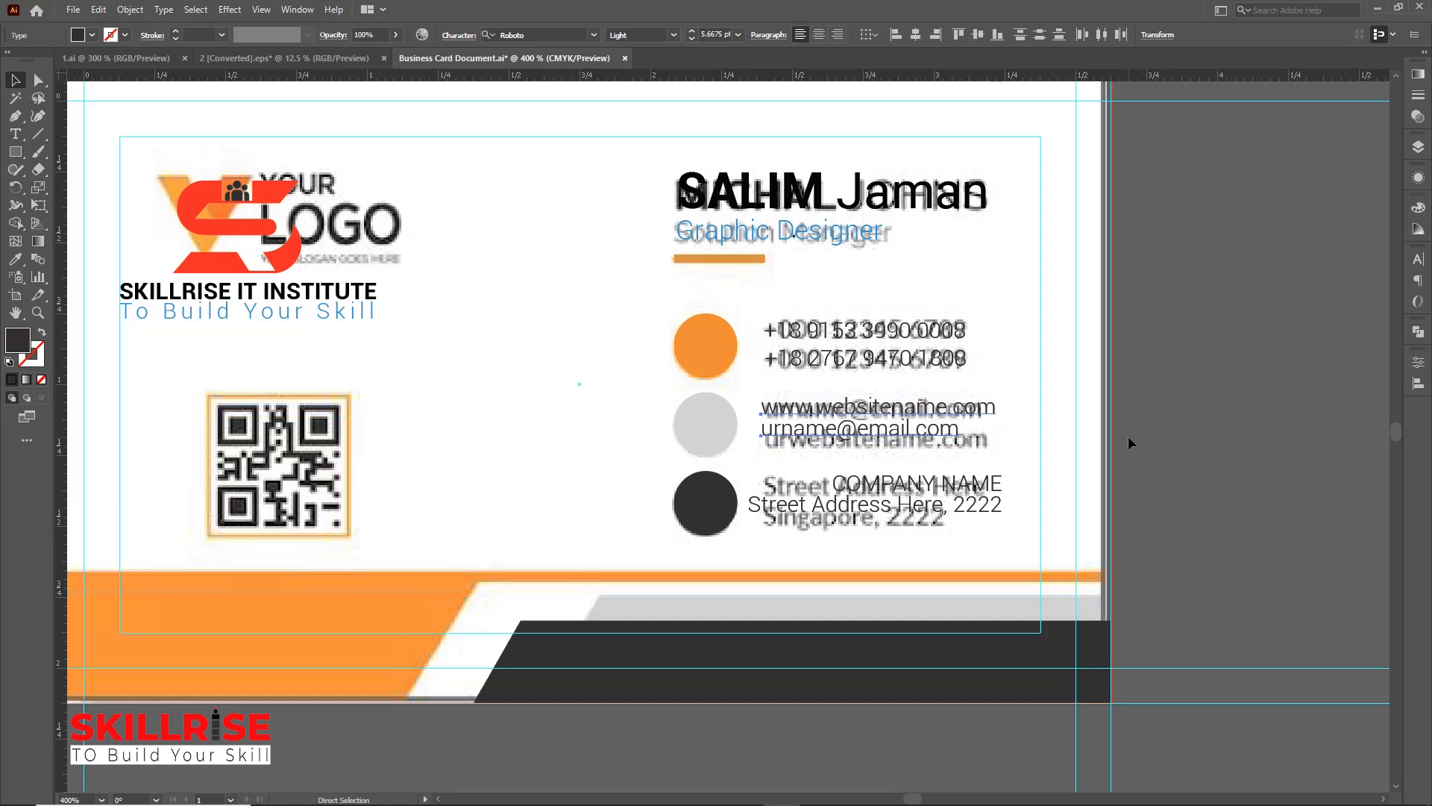
{"action": "left_click", "coordinate": [703, 435], "text": "shift"}
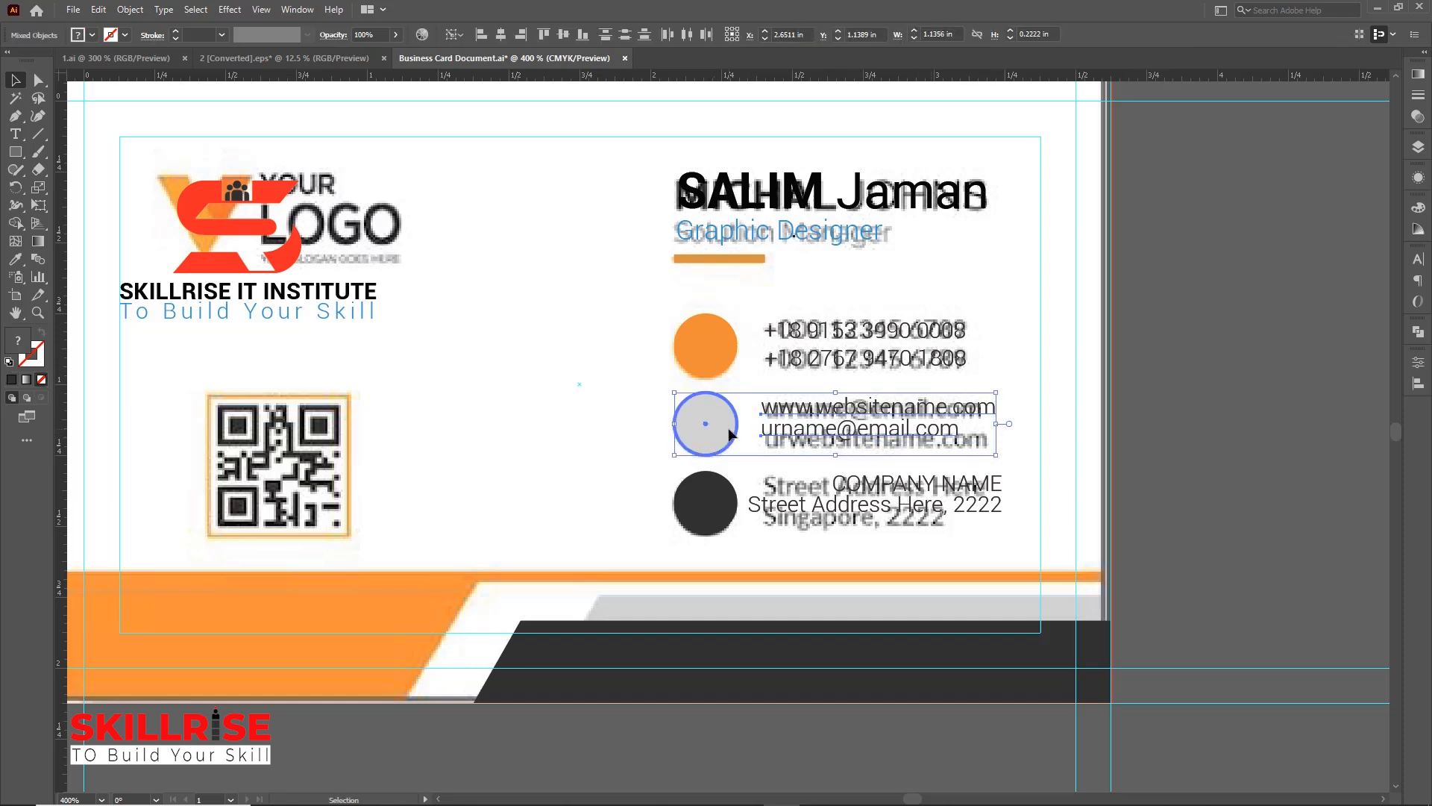
{"action": "left_click", "coordinate": [563, 34]}
{"action": "left_click", "coordinate": [1313, 390]}
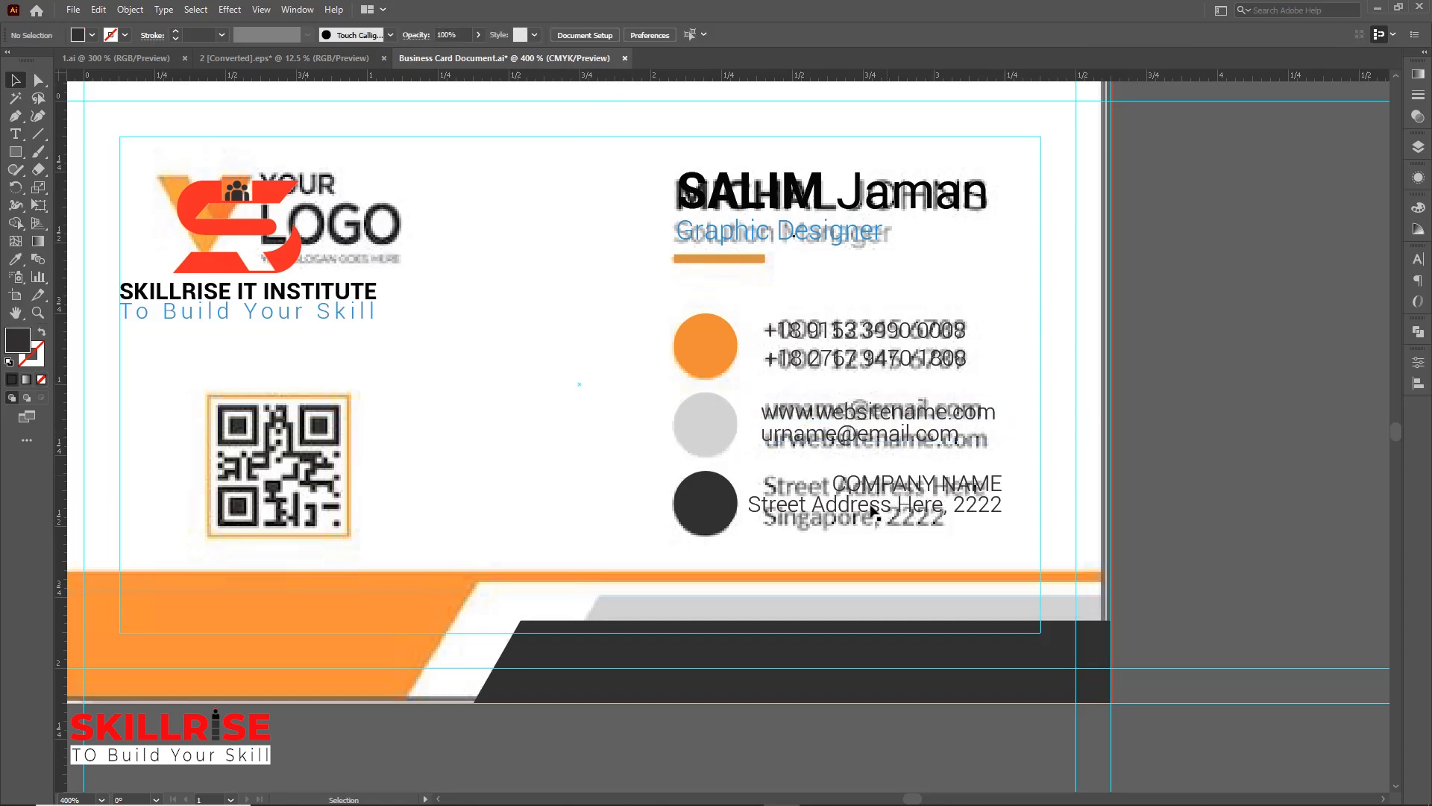
Ungroup the company name and street address text and left-align the two lines
{"action": "left_click", "coordinate": [876, 485]}
{"action": "left_click", "coordinate": [877, 484], "text": "shift"}
{"action": "left_click", "coordinate": [868, 506]}
{"action": "right_click", "coordinate": [859, 510]}
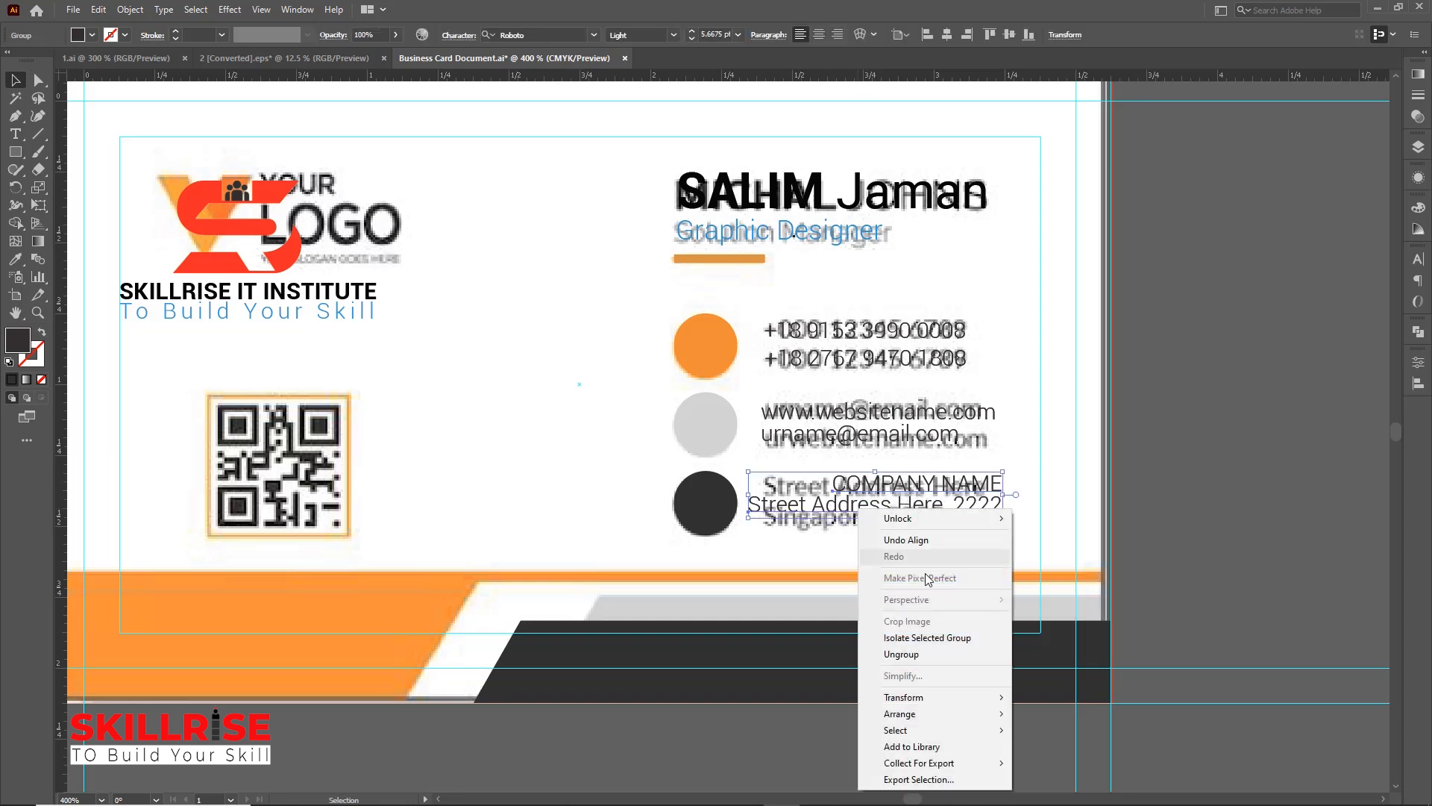
{"action": "left_click", "coordinate": [903, 653]}
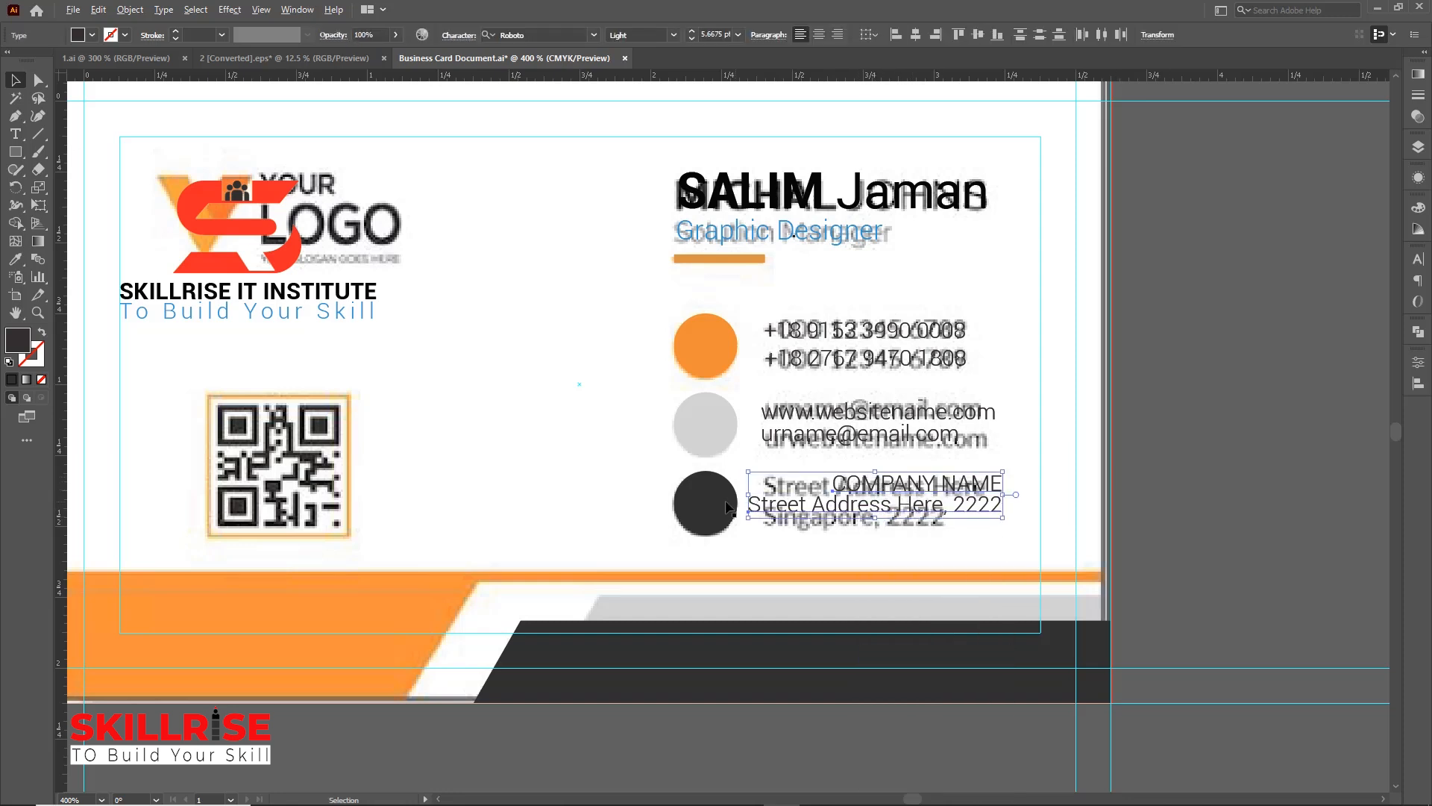
{"action": "left_click", "coordinate": [879, 486], "text": "shift"}
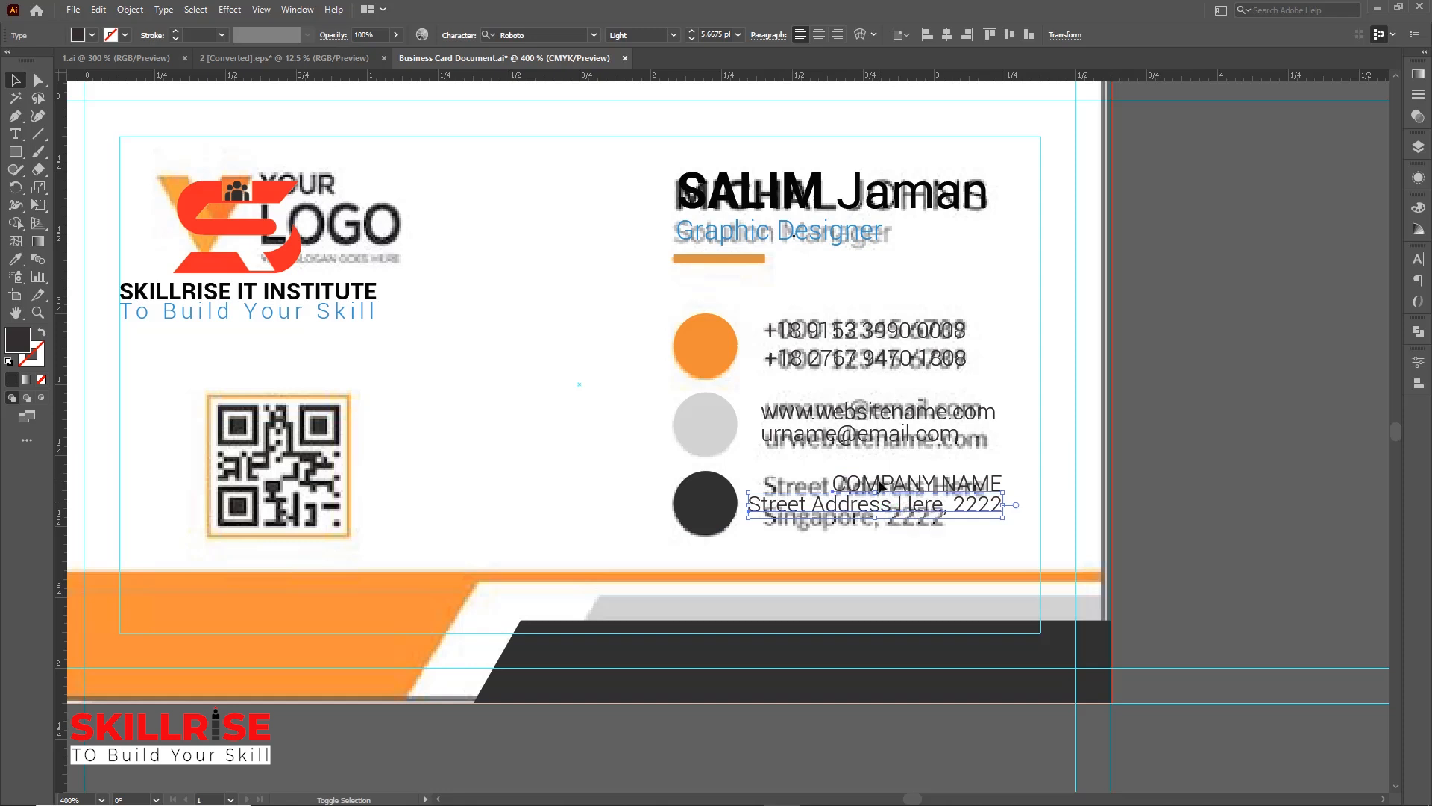
{"action": "left_click", "coordinate": [878, 485], "text": "shift"}
{"action": "left_click", "coordinate": [794, 507]}
{"action": "left_click", "coordinate": [896, 35]}
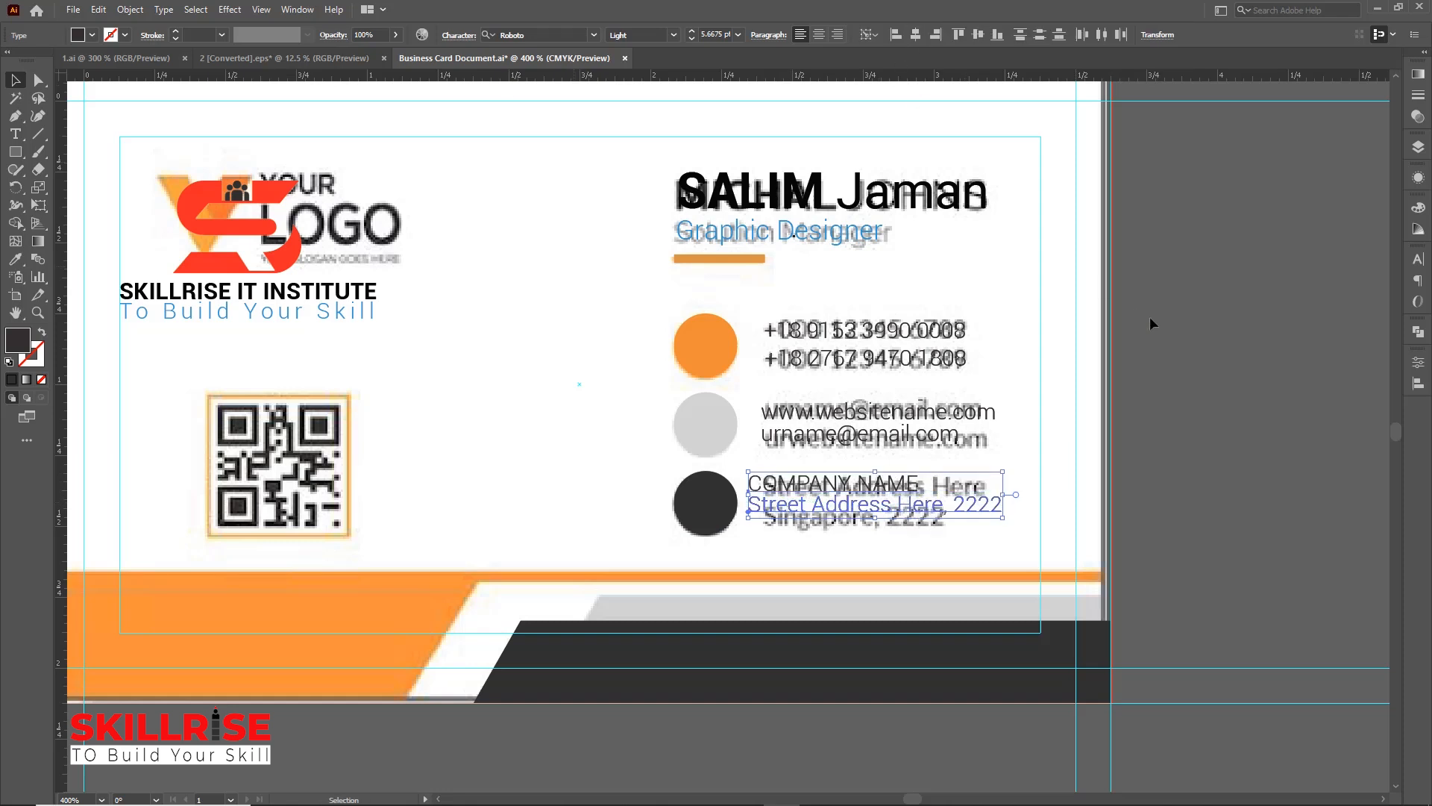
{"action": "left_click", "coordinate": [1178, 326]}
Vertically center the company name and address lines on the dark circle
{"action": "left_click", "coordinate": [841, 506]}
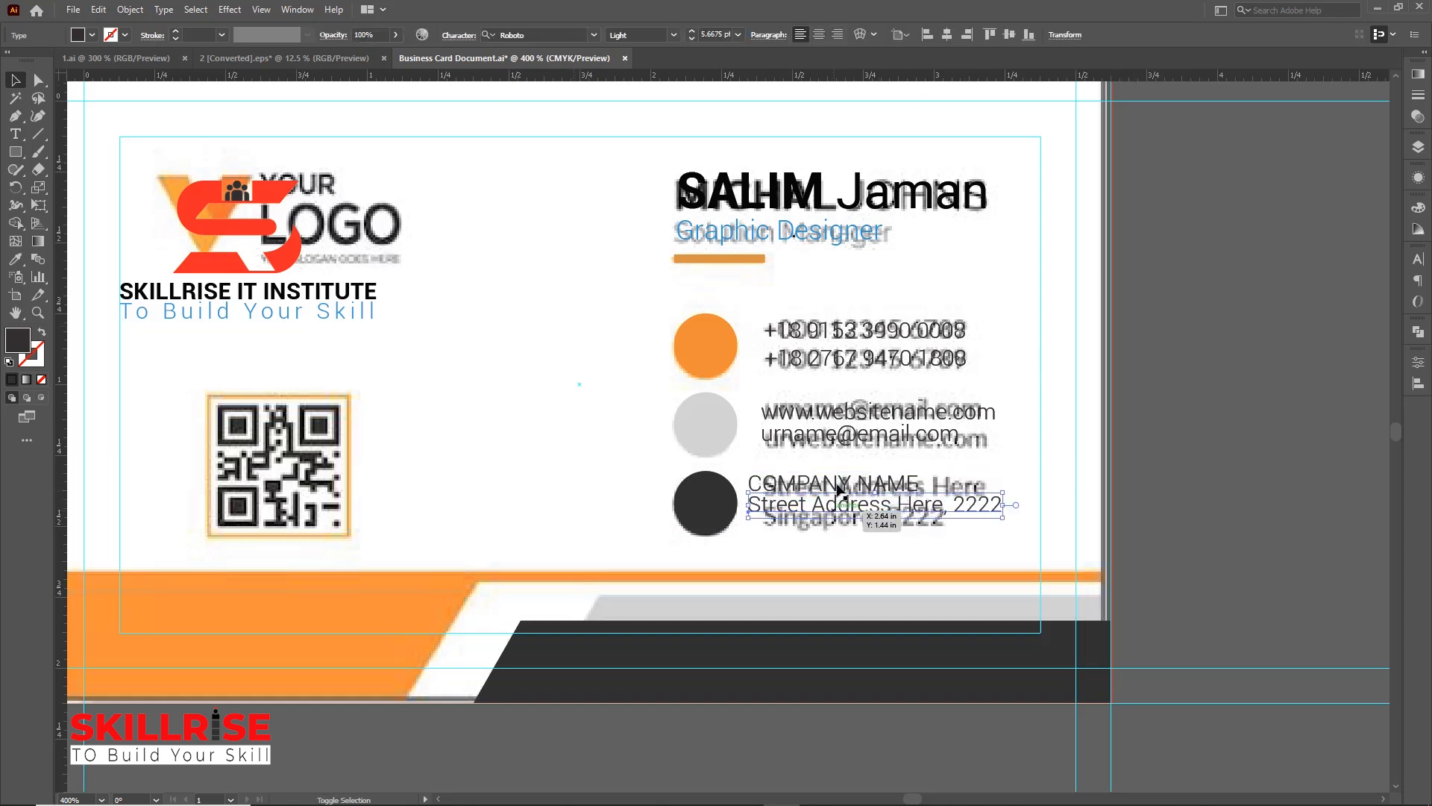
{"action": "left_click", "coordinate": [855, 486], "text": "shift"}
{"action": "left_click", "coordinate": [858, 489], "text": "shift"}
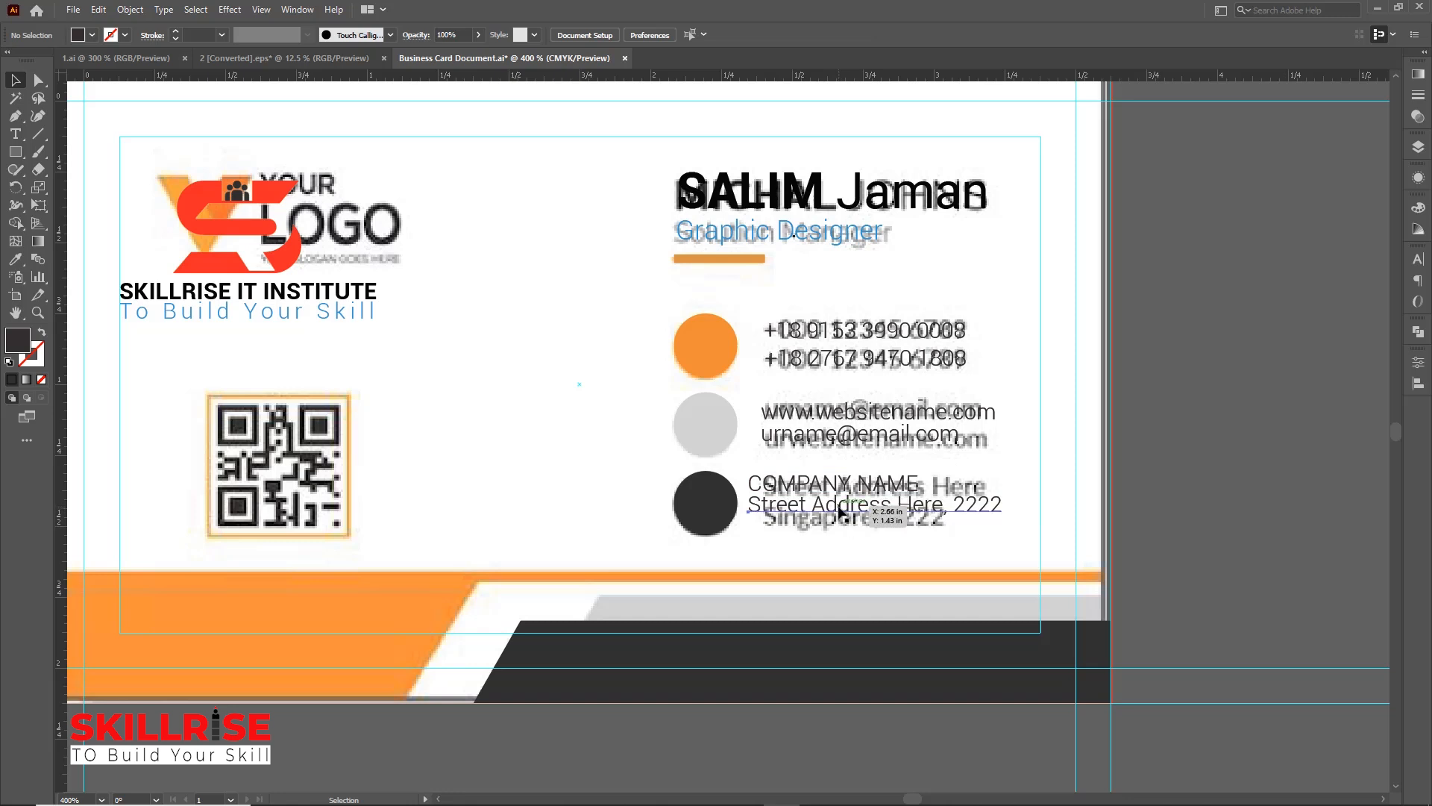
{"action": "left_click", "coordinate": [775, 486], "text": "shift"}
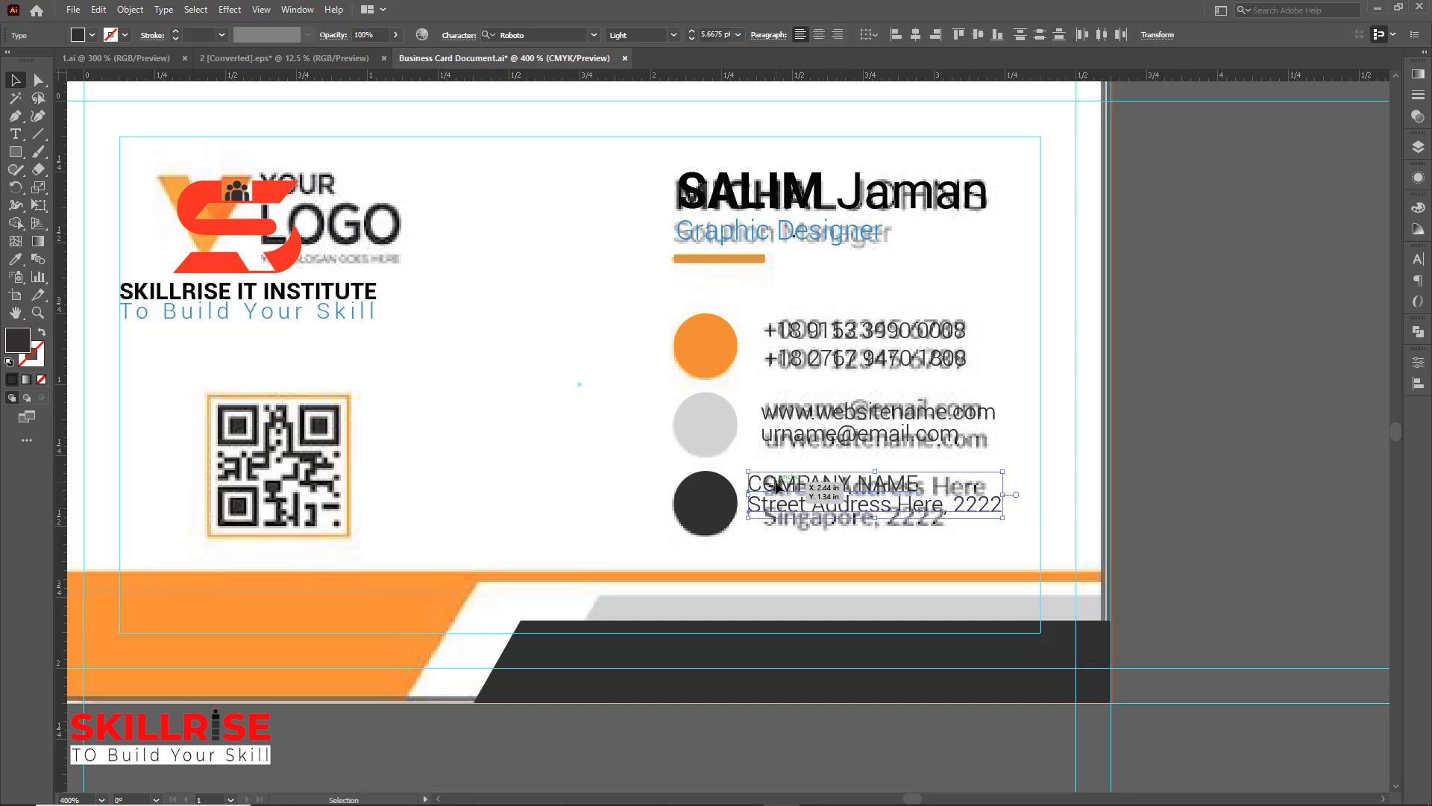
{"action": "left_click", "coordinate": [713, 507], "text": "shift"}
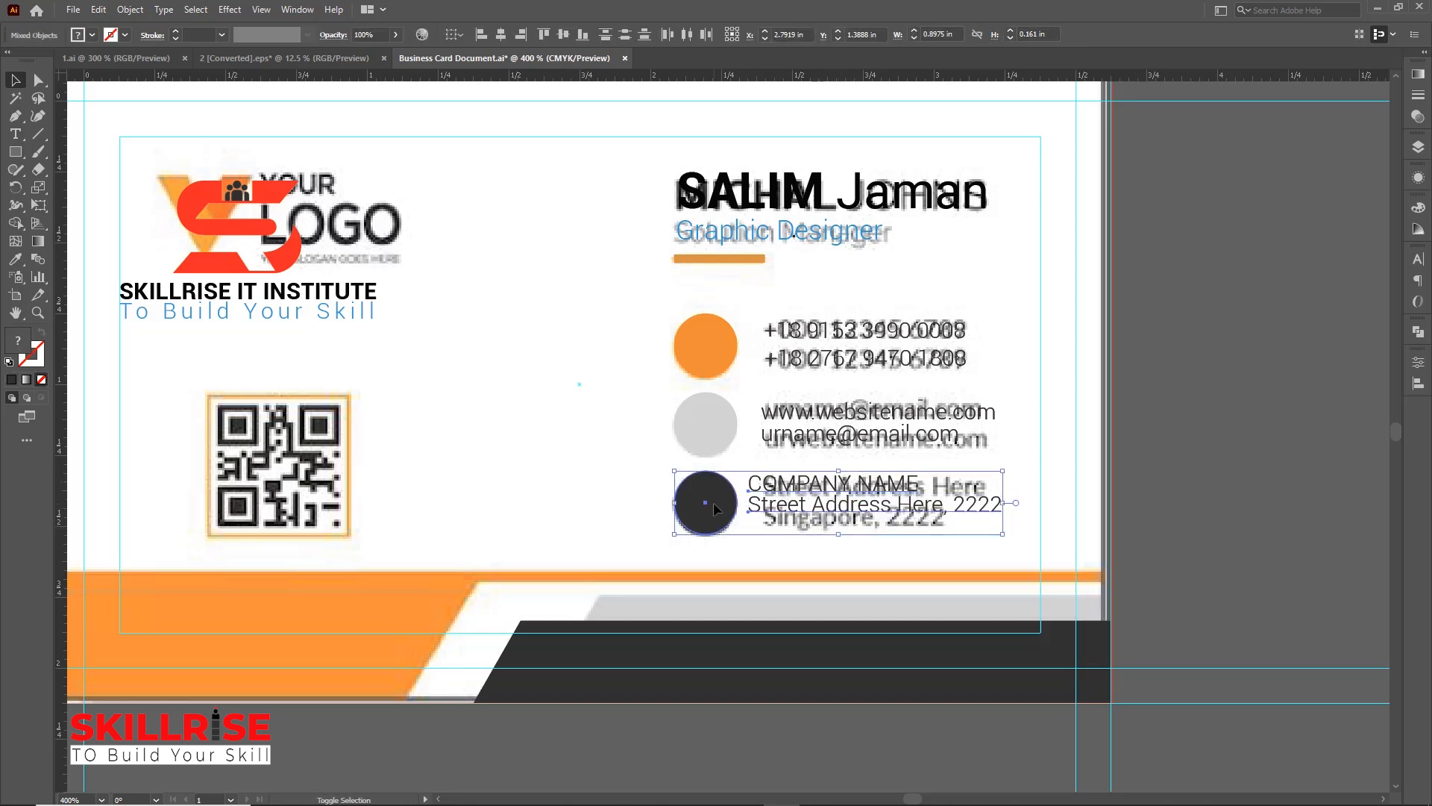
{"action": "left_click", "coordinate": [714, 508]}
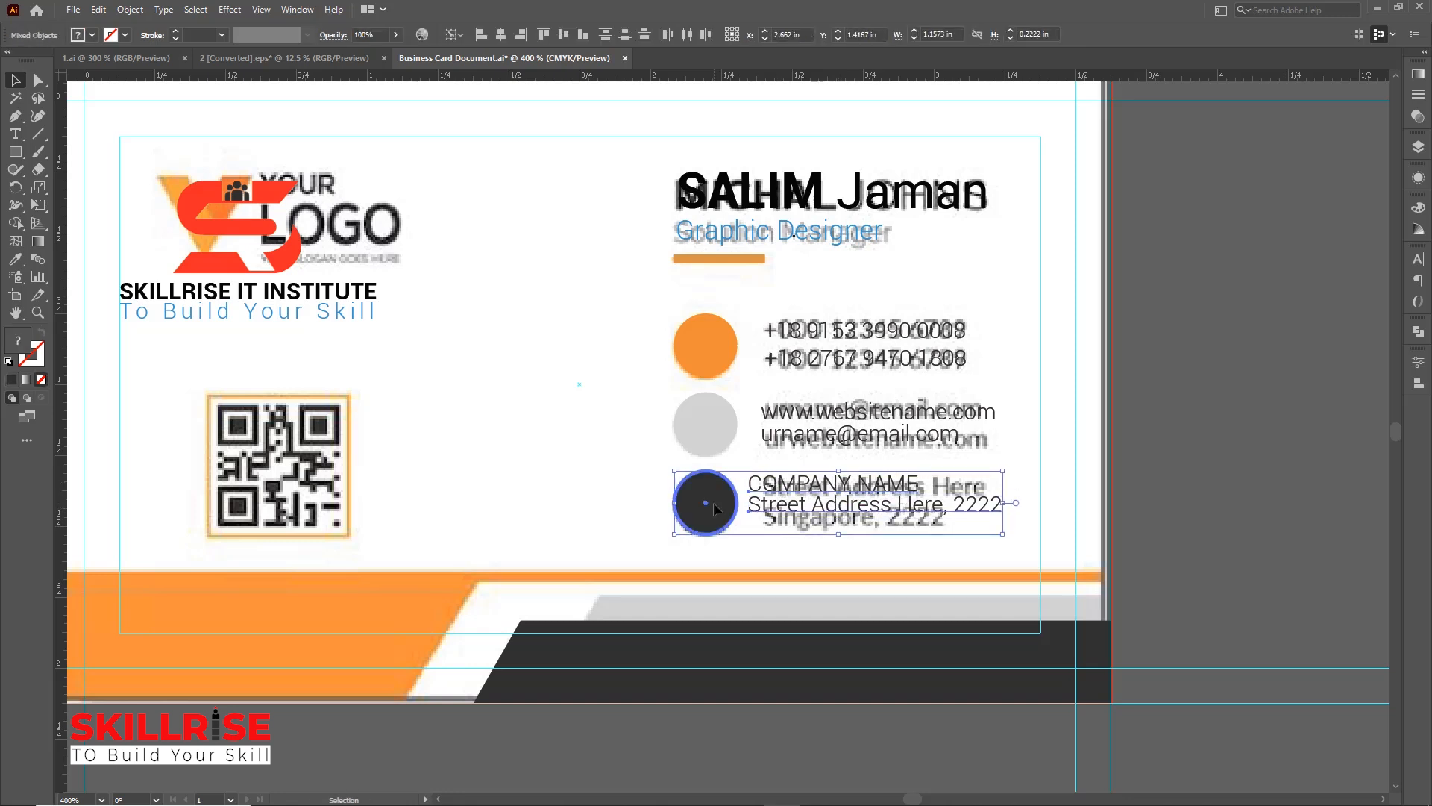
{"action": "left_click", "coordinate": [565, 34]}
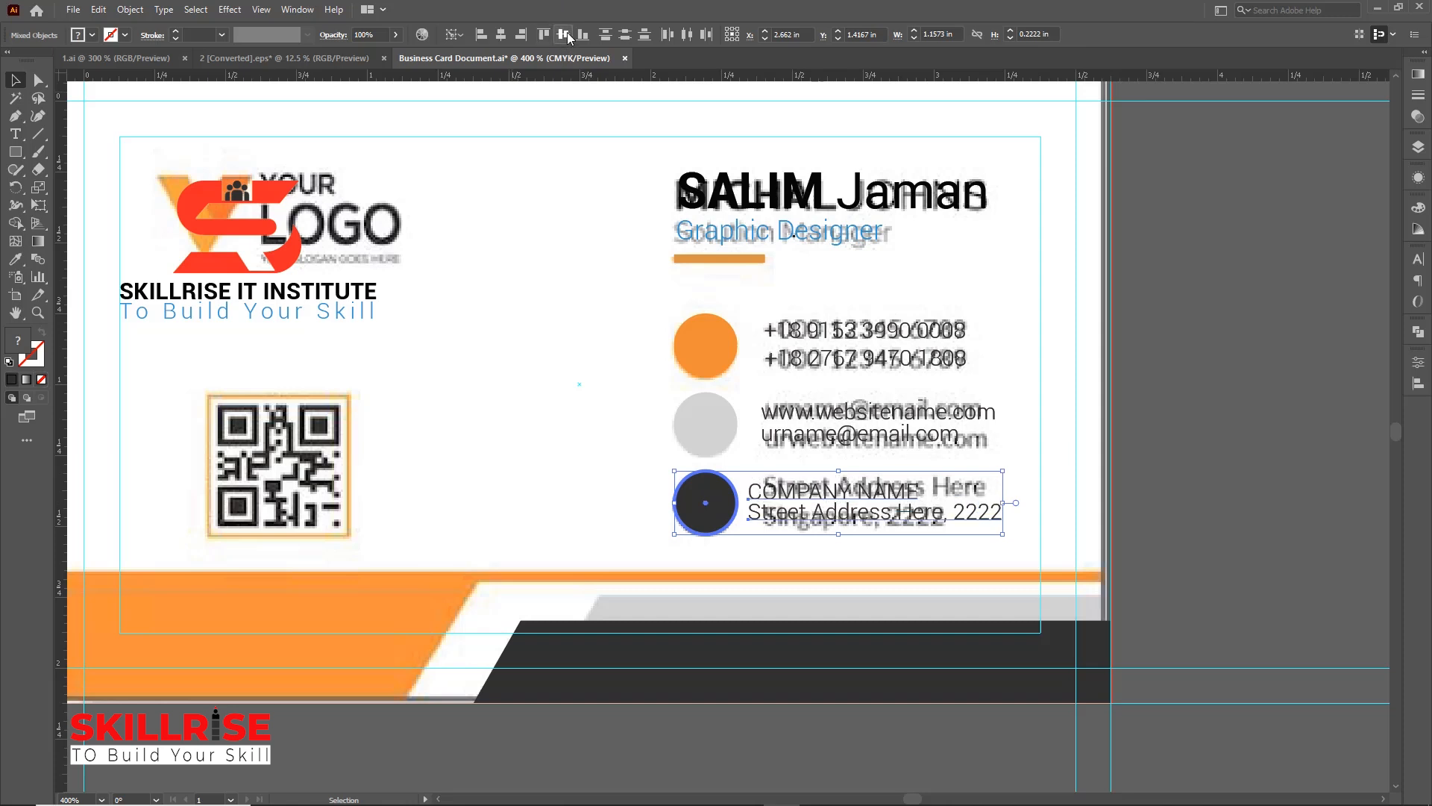
{"action": "left_click", "coordinate": [1220, 403]}
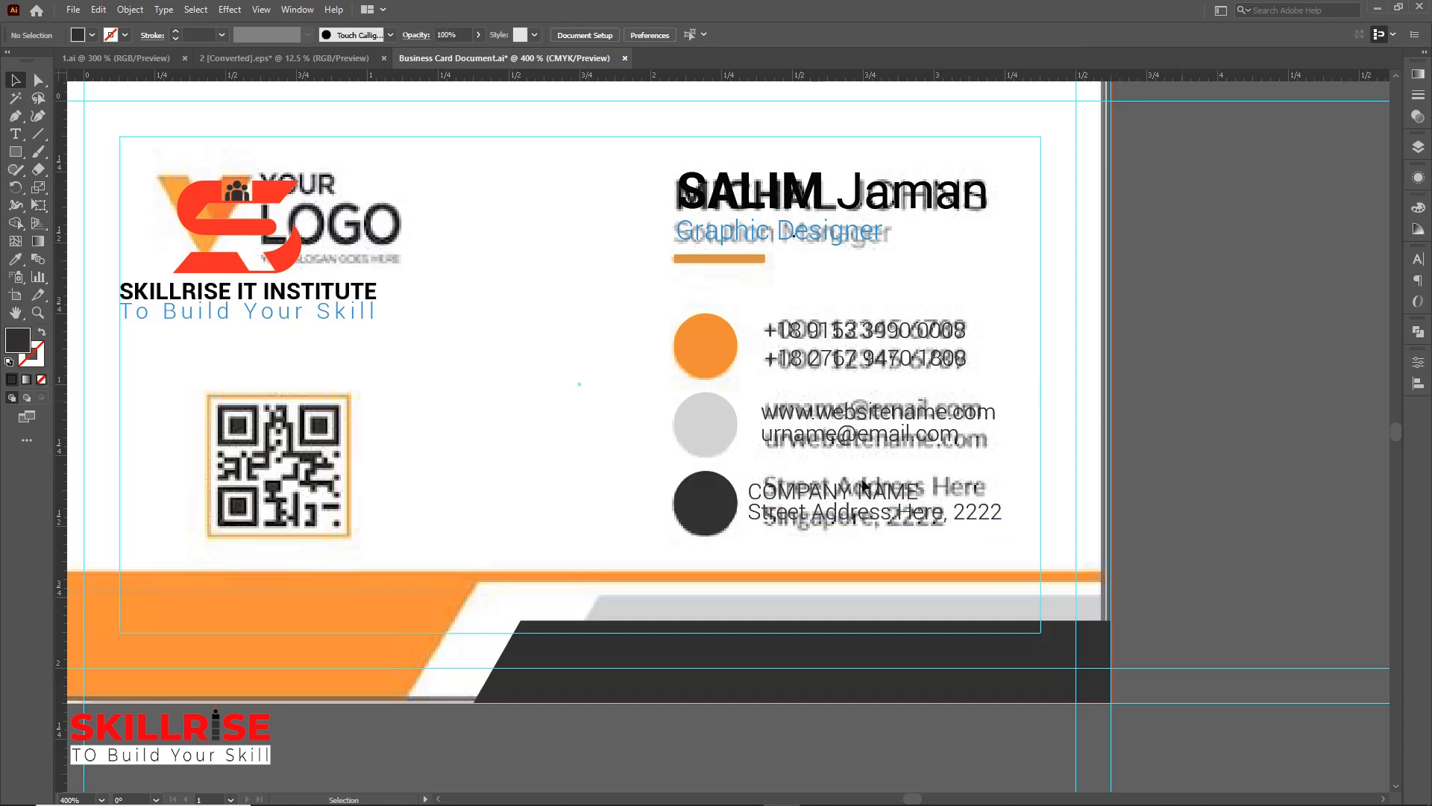
Left-align the phone, web and email, and address text blocks with each other
{"action": "left_click", "coordinate": [792, 513]}
{"action": "left_click", "coordinate": [794, 440], "text": "shift"}
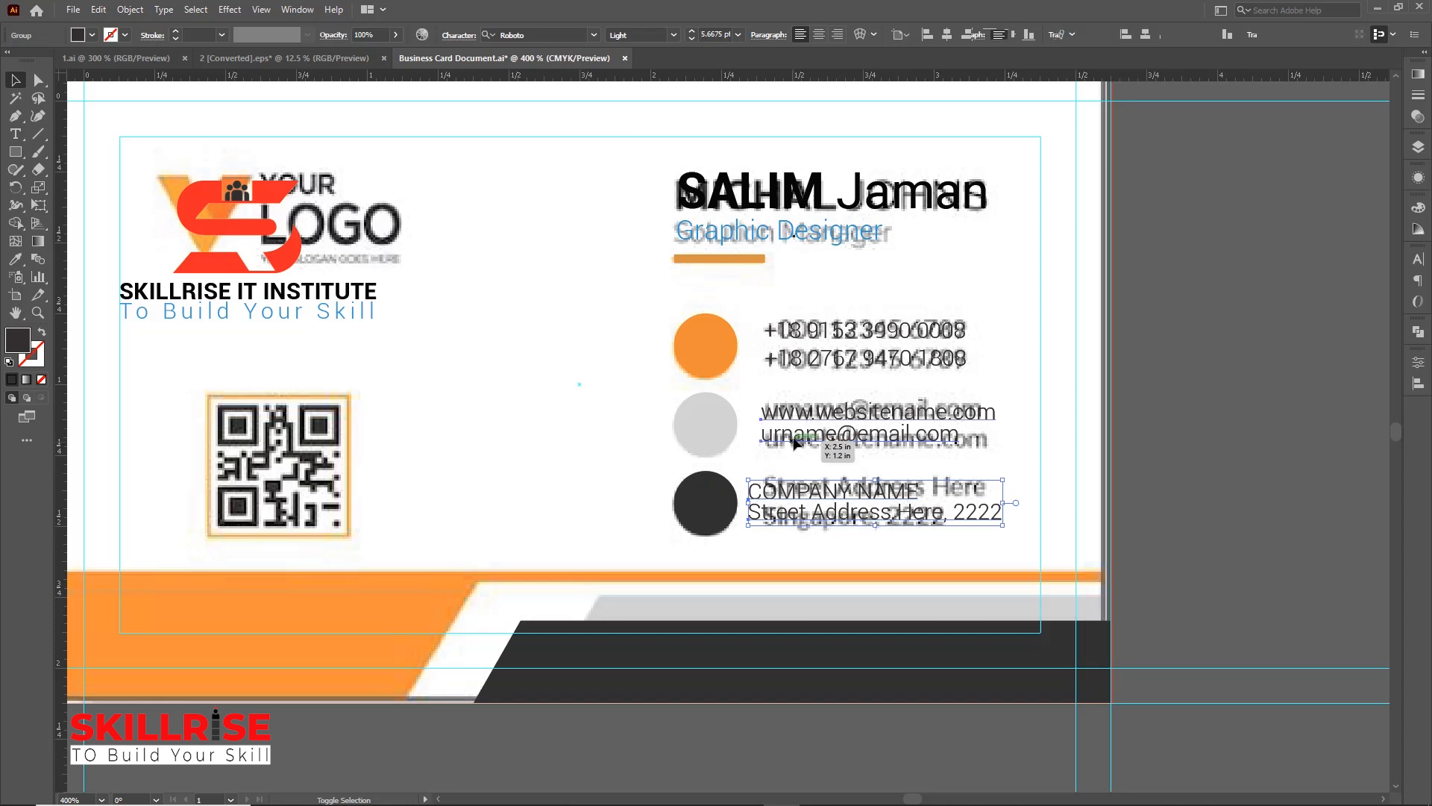
{"action": "left_click", "coordinate": [790, 363], "text": "shift"}
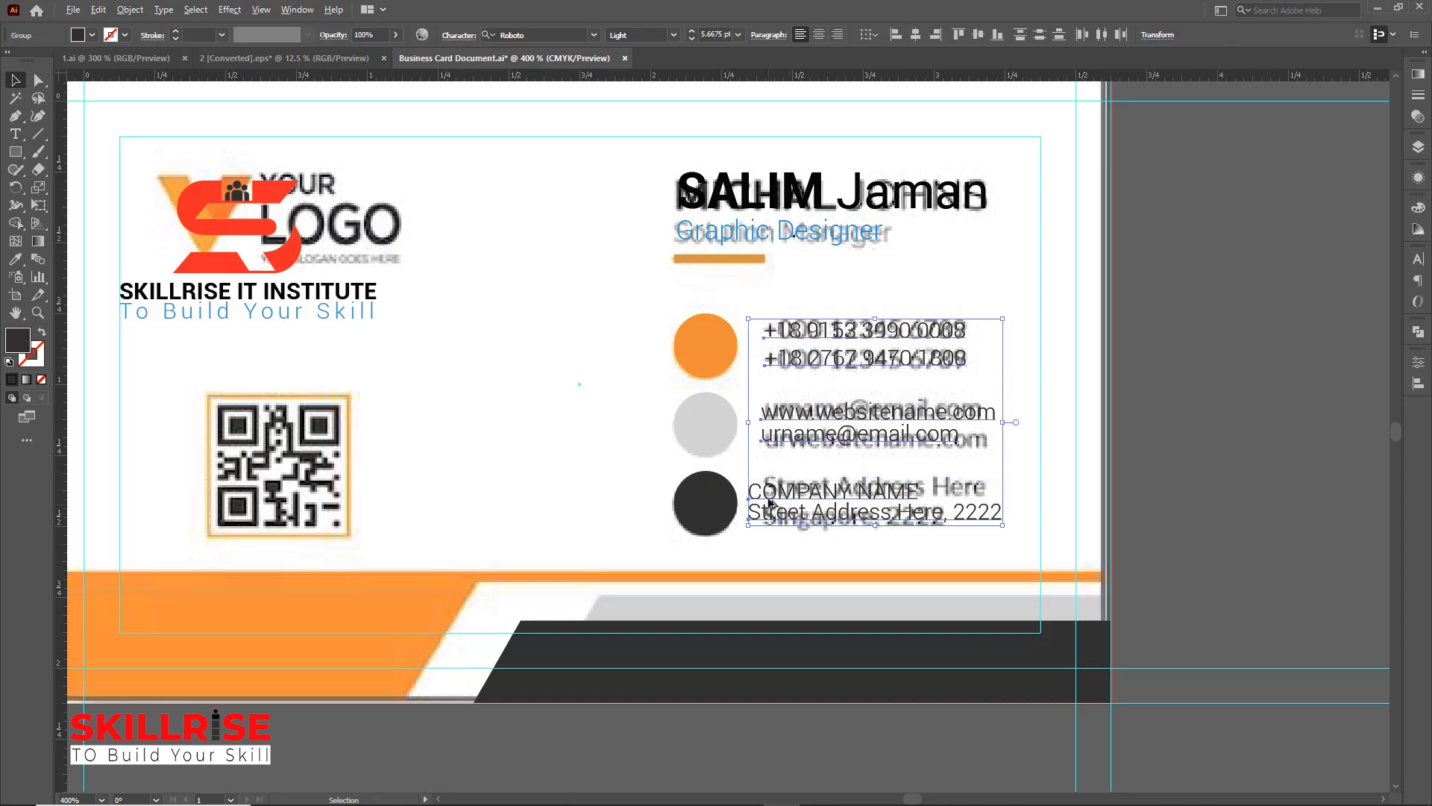
{"action": "left_click", "coordinate": [896, 35]}
{"action": "left_click", "coordinate": [1182, 312]}
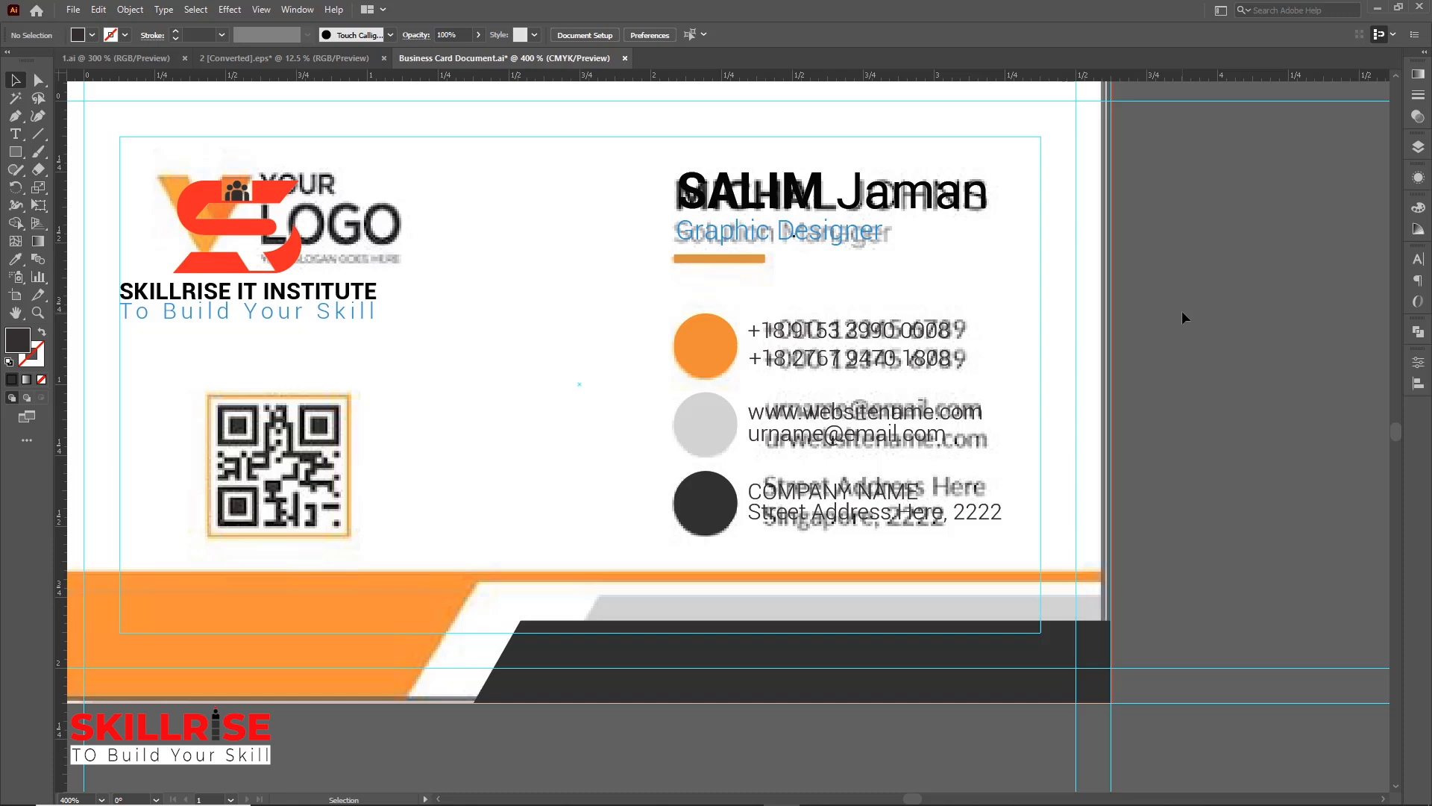
Align the orange bar's left edge with the Graphic Designer title
{"action": "left_click", "coordinate": [828, 237]}
{"action": "left_click", "coordinate": [746, 195], "text": "shift"}
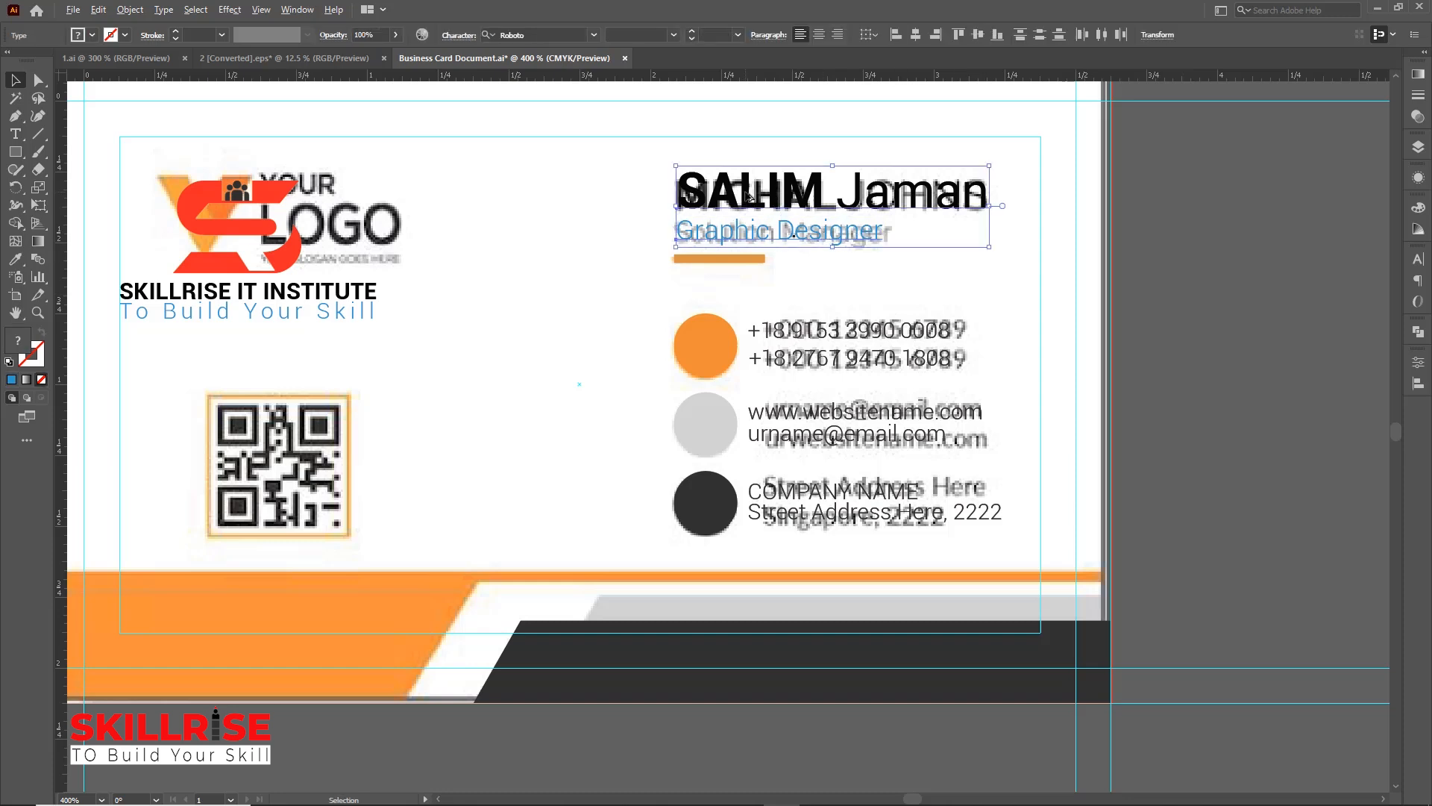
{"action": "left_click", "coordinate": [1254, 294]}
{"action": "left_click", "coordinate": [695, 260]}
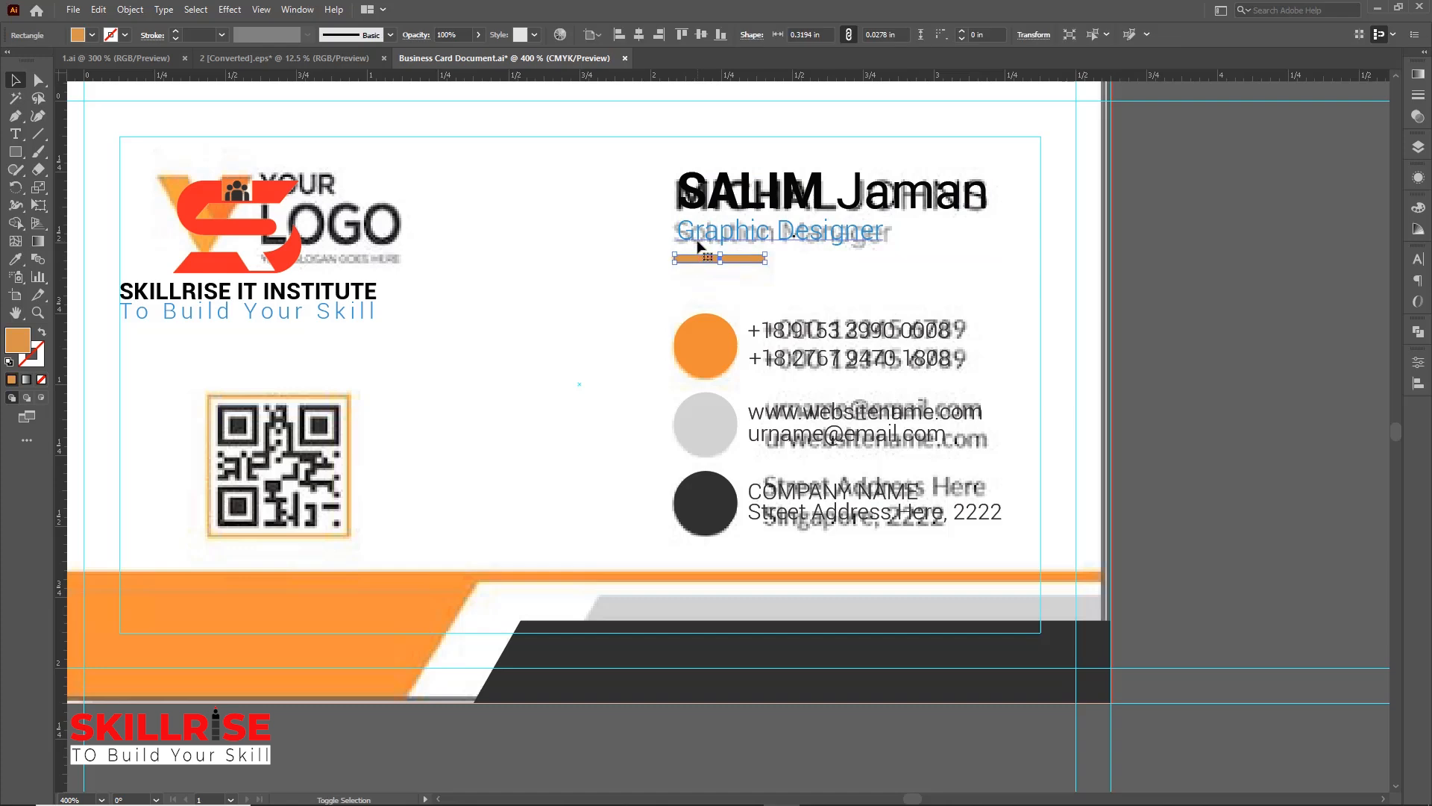
{"action": "left_click", "coordinate": [698, 240], "text": "shift"}
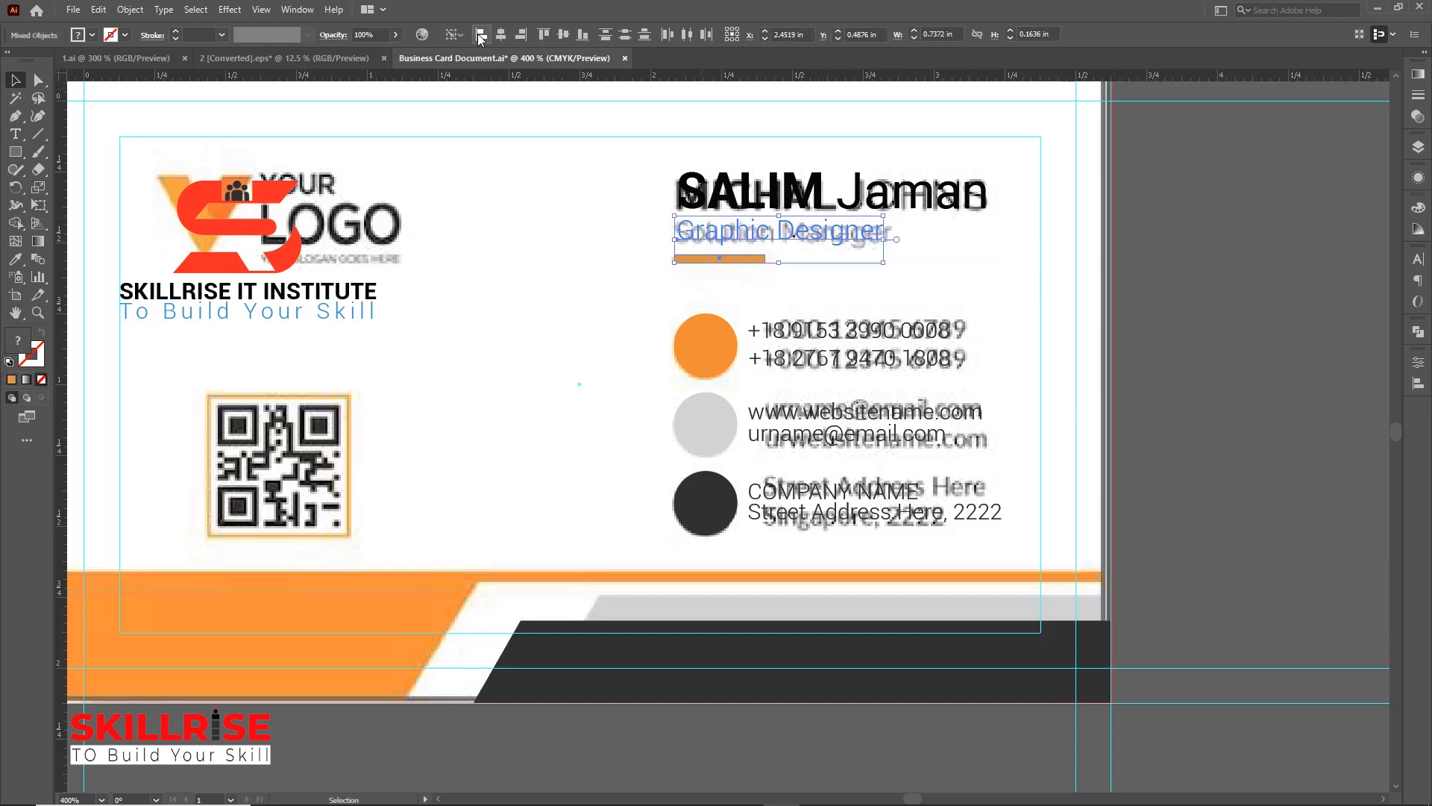
{"action": "left_click", "coordinate": [1198, 295]}
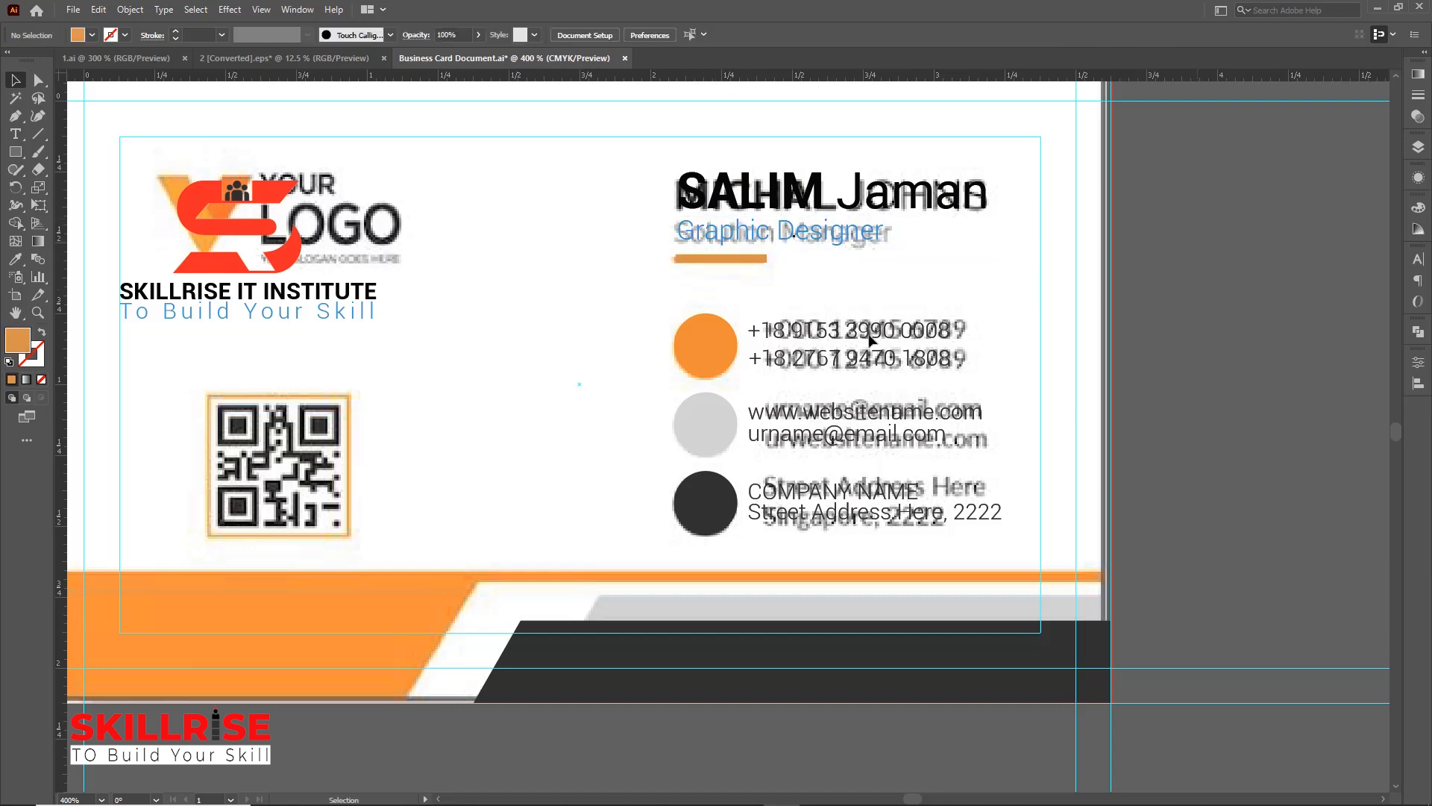
{"action": "left_click_drag", "start_coordinate": [466, 425], "coordinate": [968, 460]}
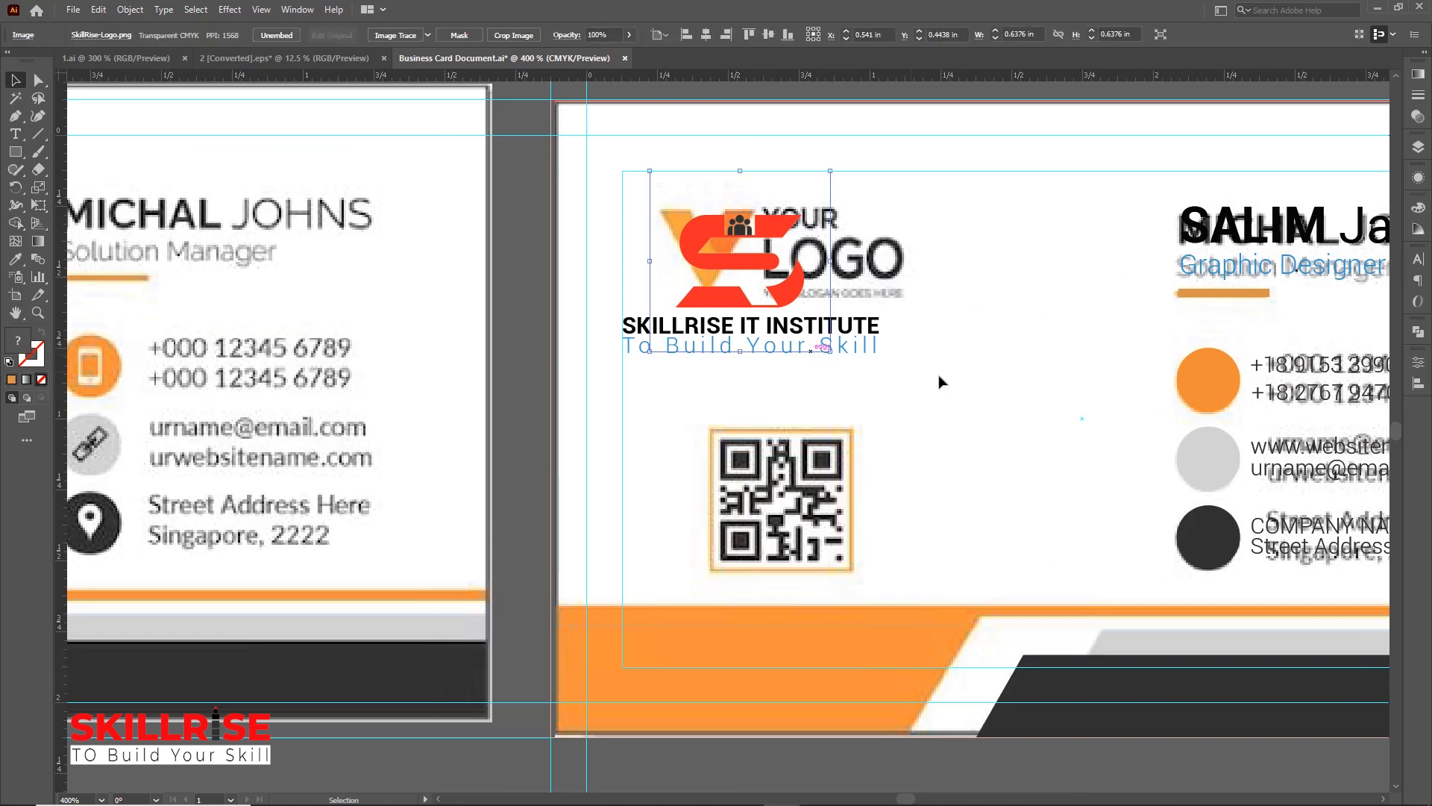
Center the logo horizontally over the institute name and tagline text lines
{"action": "left_click", "coordinate": [683, 342]}
{"action": "left_click", "coordinate": [681, 331], "text": "shift"}
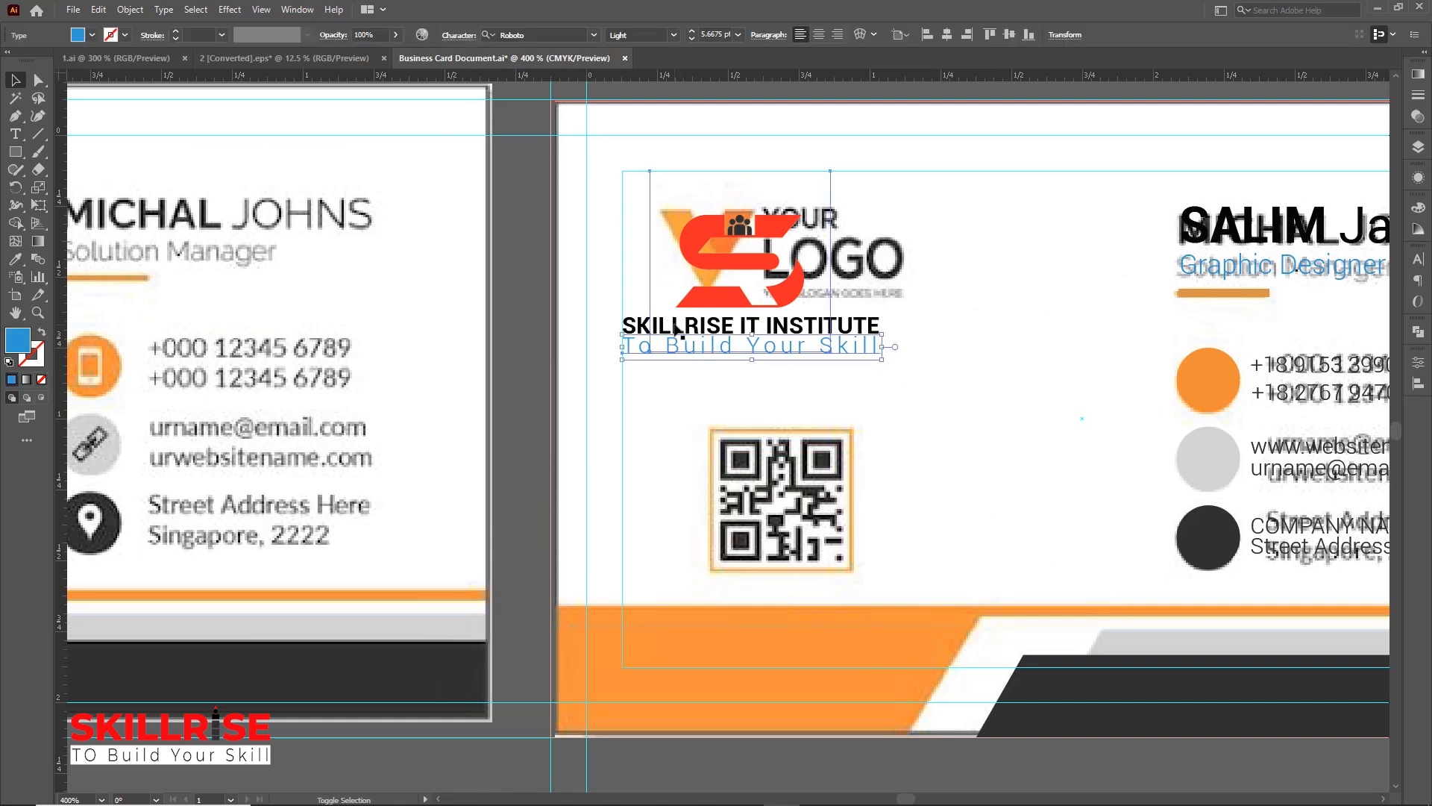
{"action": "left_click", "coordinate": [582, 375]}
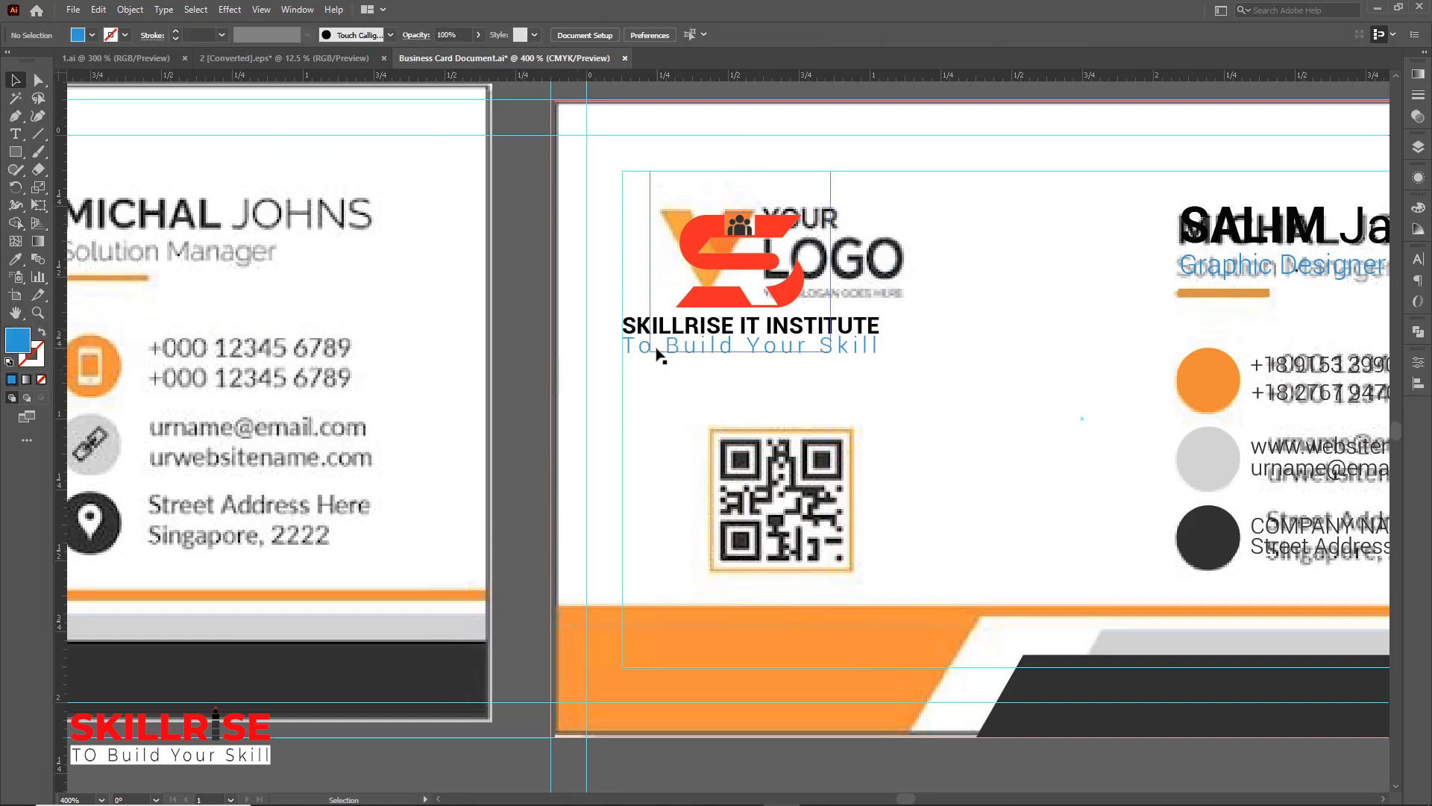
{"action": "left_click", "coordinate": [655, 349]}
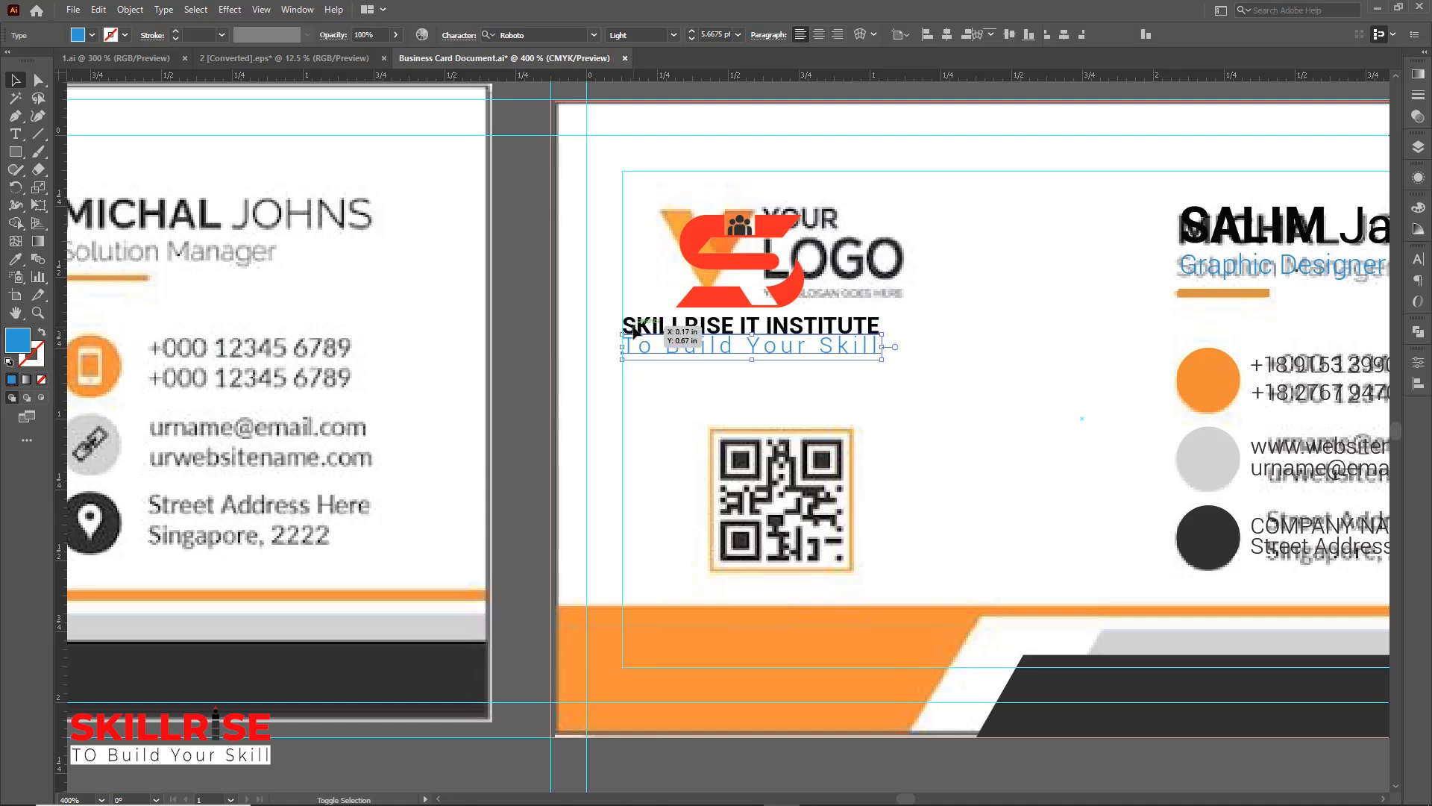
{"action": "left_click", "coordinate": [633, 331], "text": "shift"}
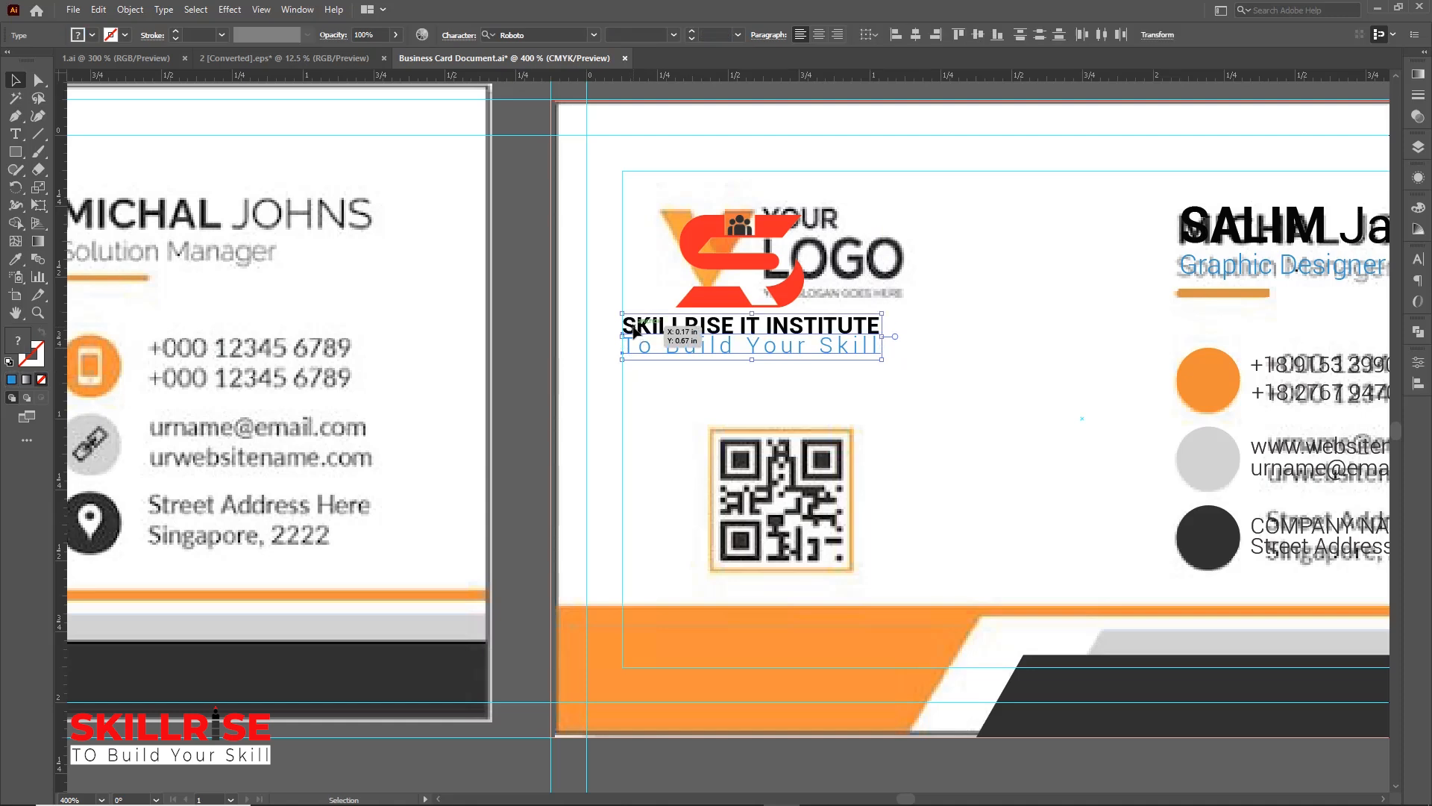
{"action": "left_click", "coordinate": [915, 35]}
{"action": "left_click", "coordinate": [984, 250]}
{"action": "left_click", "coordinate": [862, 328]}
{"action": "left_click", "coordinate": [799, 291], "text": "shift"}
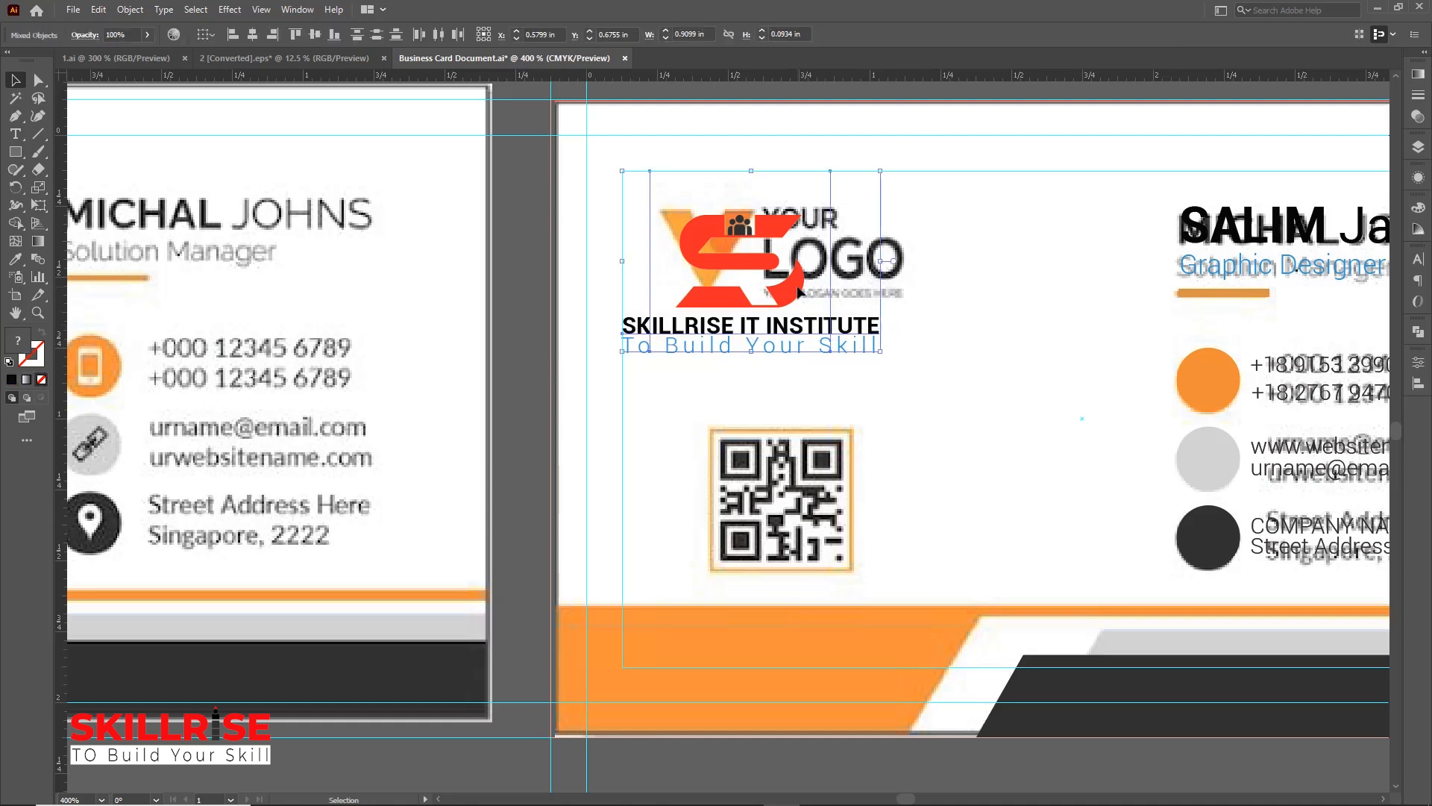
{"action": "left_click", "coordinate": [253, 34]}
{"action": "left_click", "coordinate": [540, 265]}
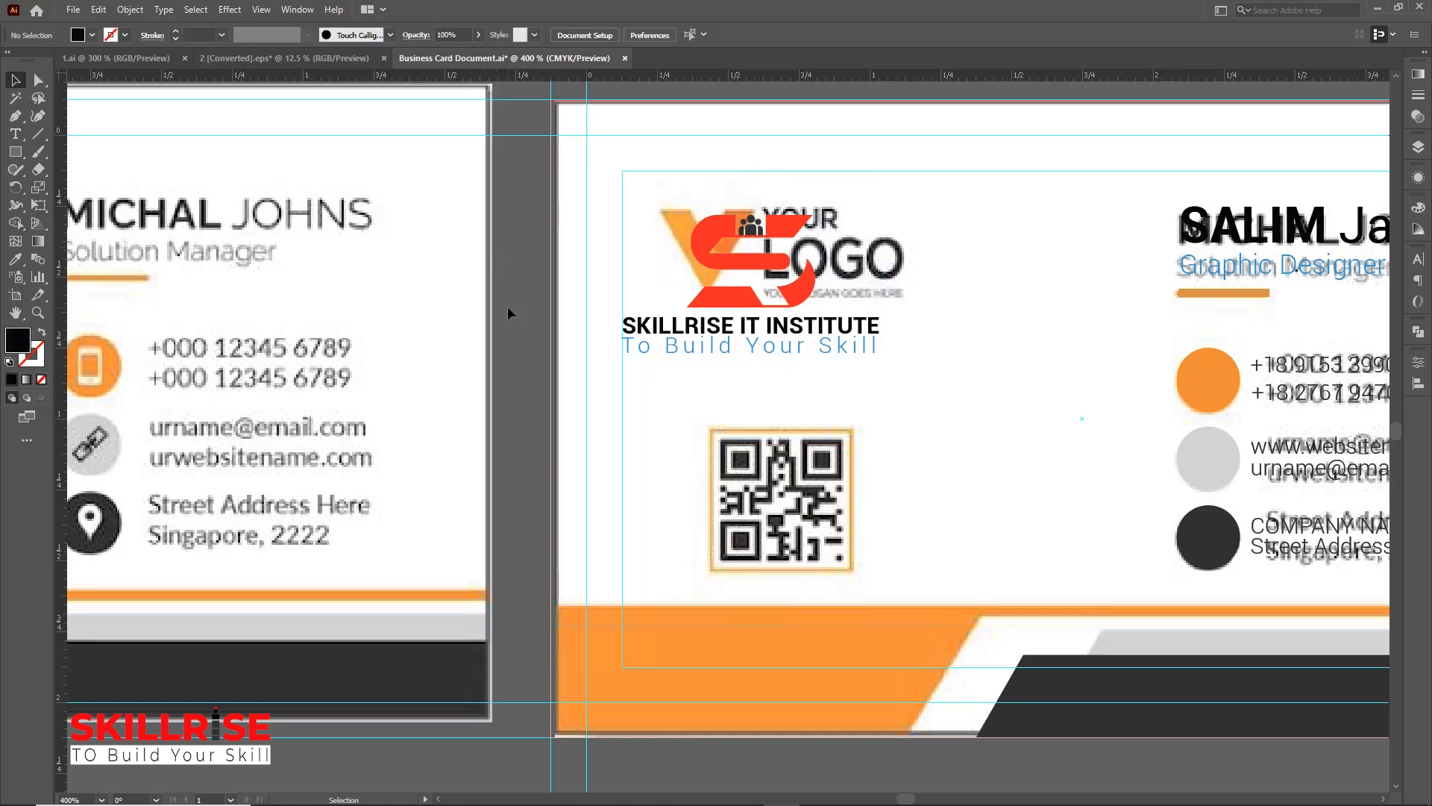
Bring the location pin icon from the icon set into the card and scale it down onto the dark circle
{"action": "key", "text": "ctrl+minus"}
{"action": "key", "text": "ctrl+minus"}
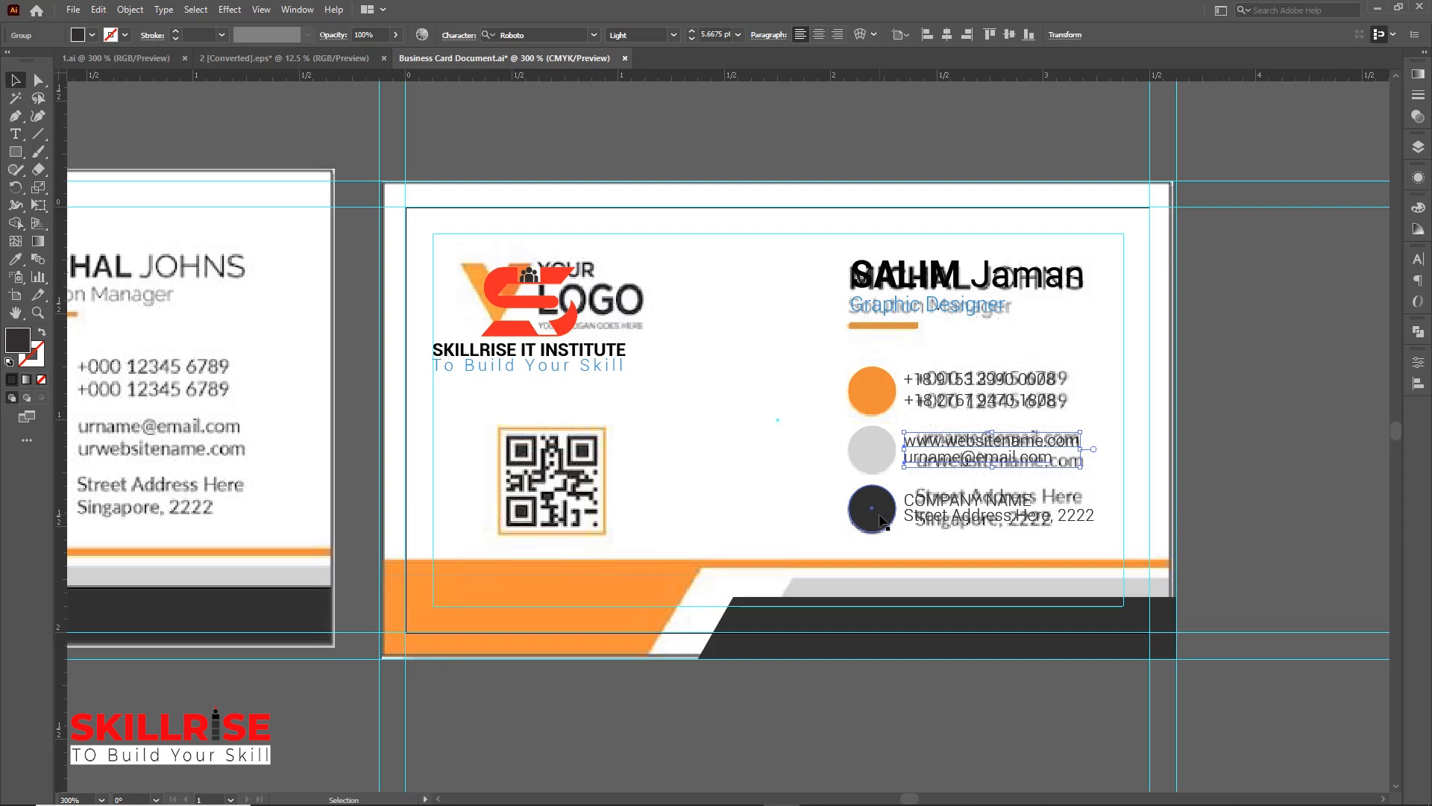
{"action": "left_click", "coordinate": [286, 59]}
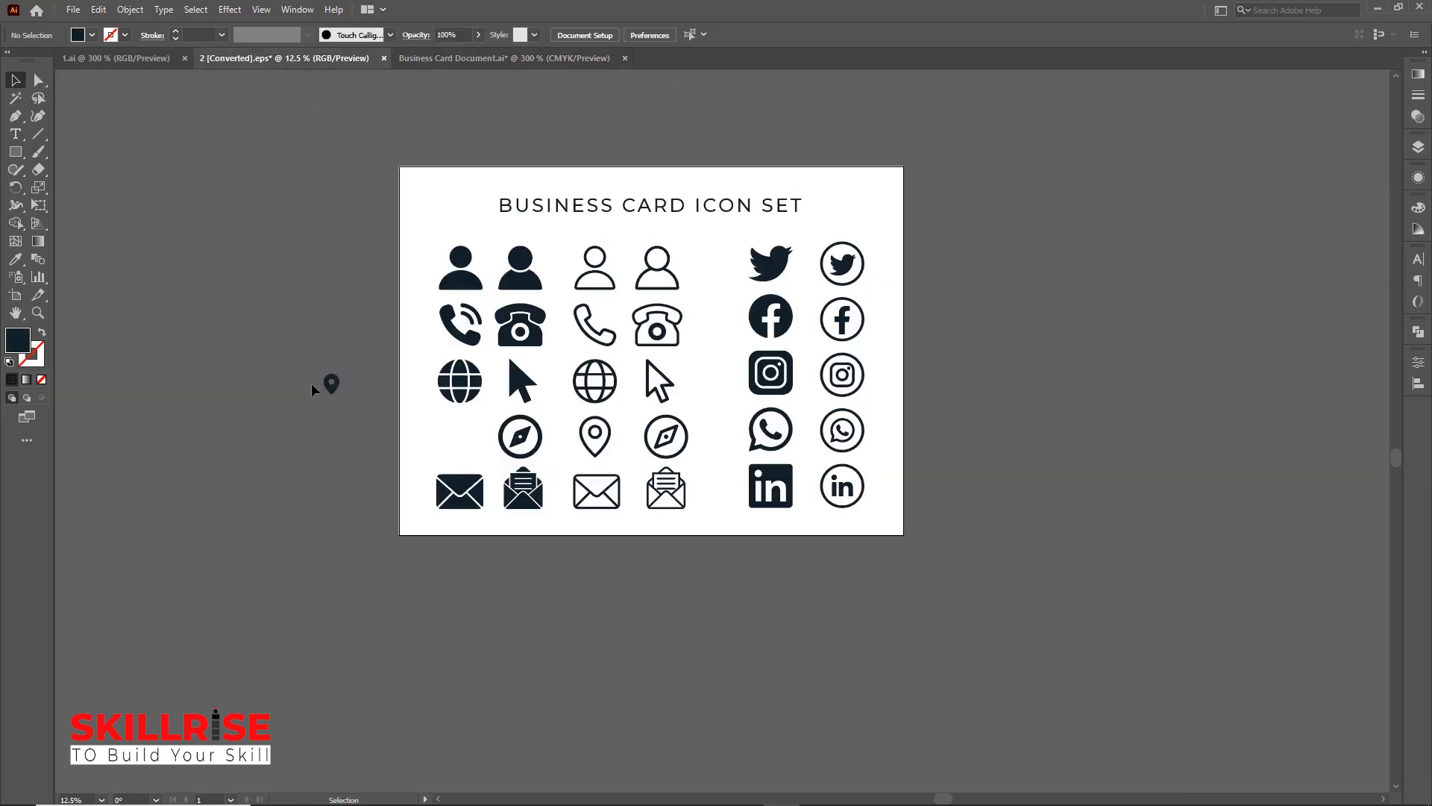
{"action": "left_click_drag", "start_coordinate": [331, 383], "coordinate": [756, 500]}
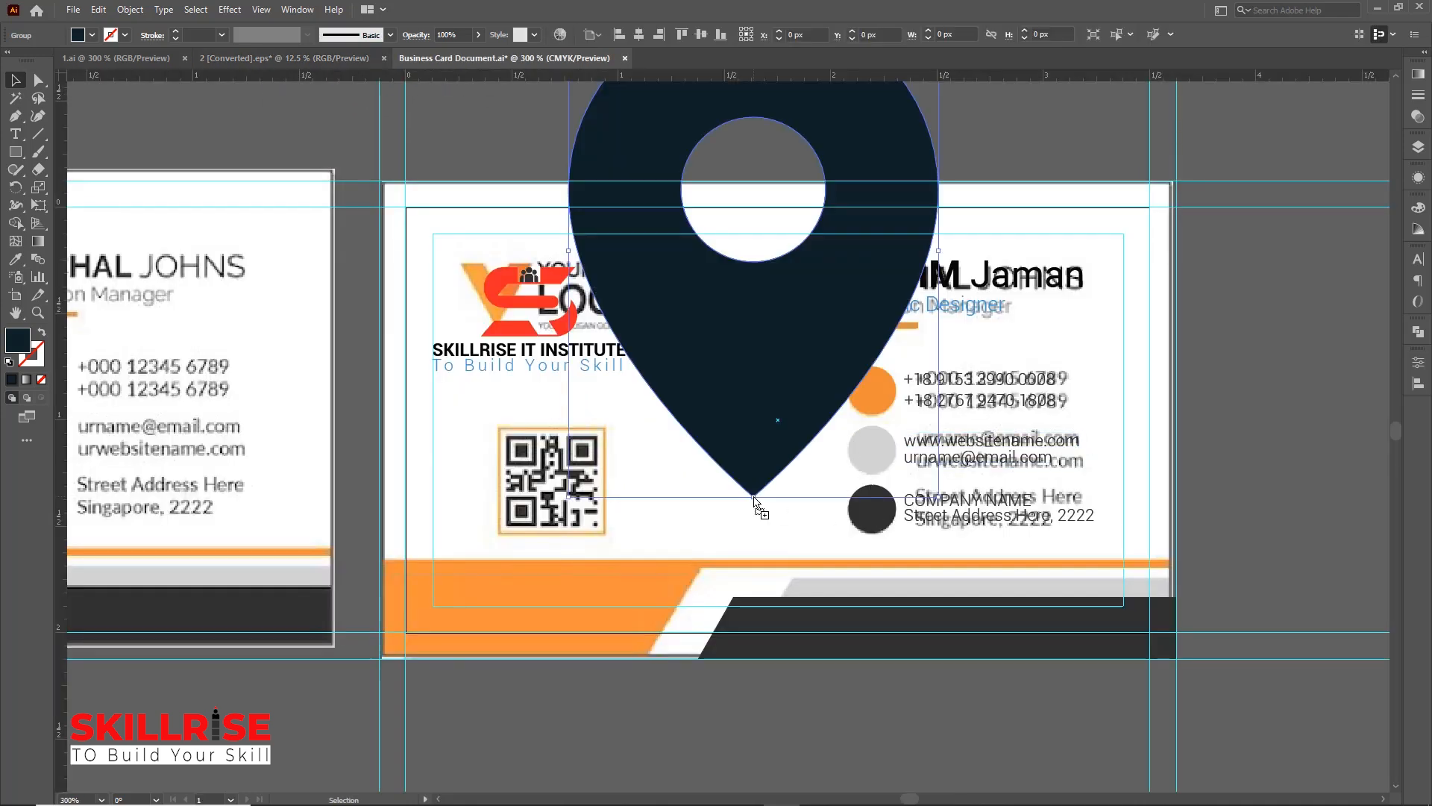
{"action": "left_click", "coordinate": [941, 498], "text": "shift"}
{"action": "left_click", "coordinate": [848, 409]}
{"action": "left_click", "coordinate": [802, 371]}
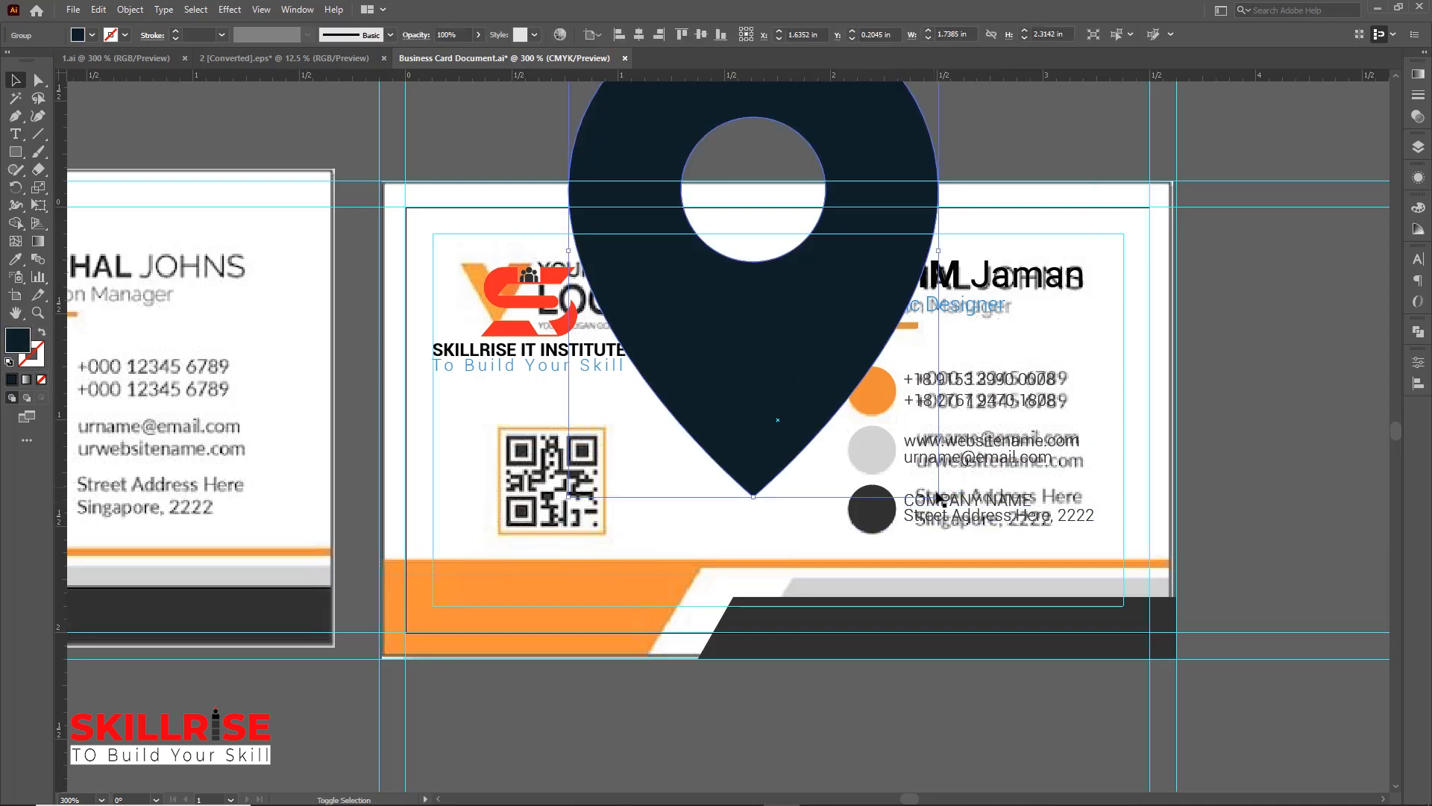
{"action": "left_click_drag", "start_coordinate": [938, 496], "coordinate": [717, 249]}
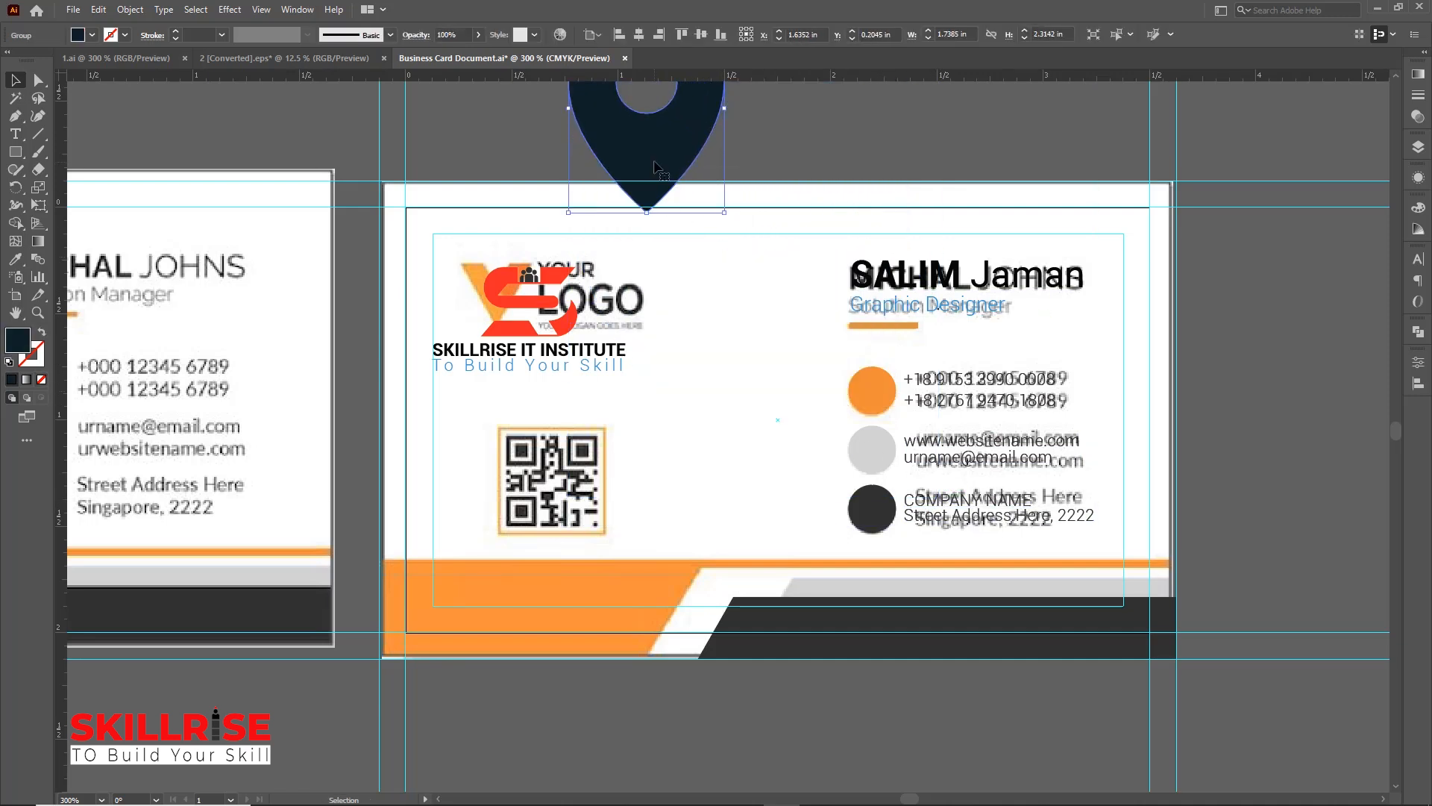
{"action": "left_click_drag", "start_coordinate": [639, 134], "coordinate": [857, 534]}
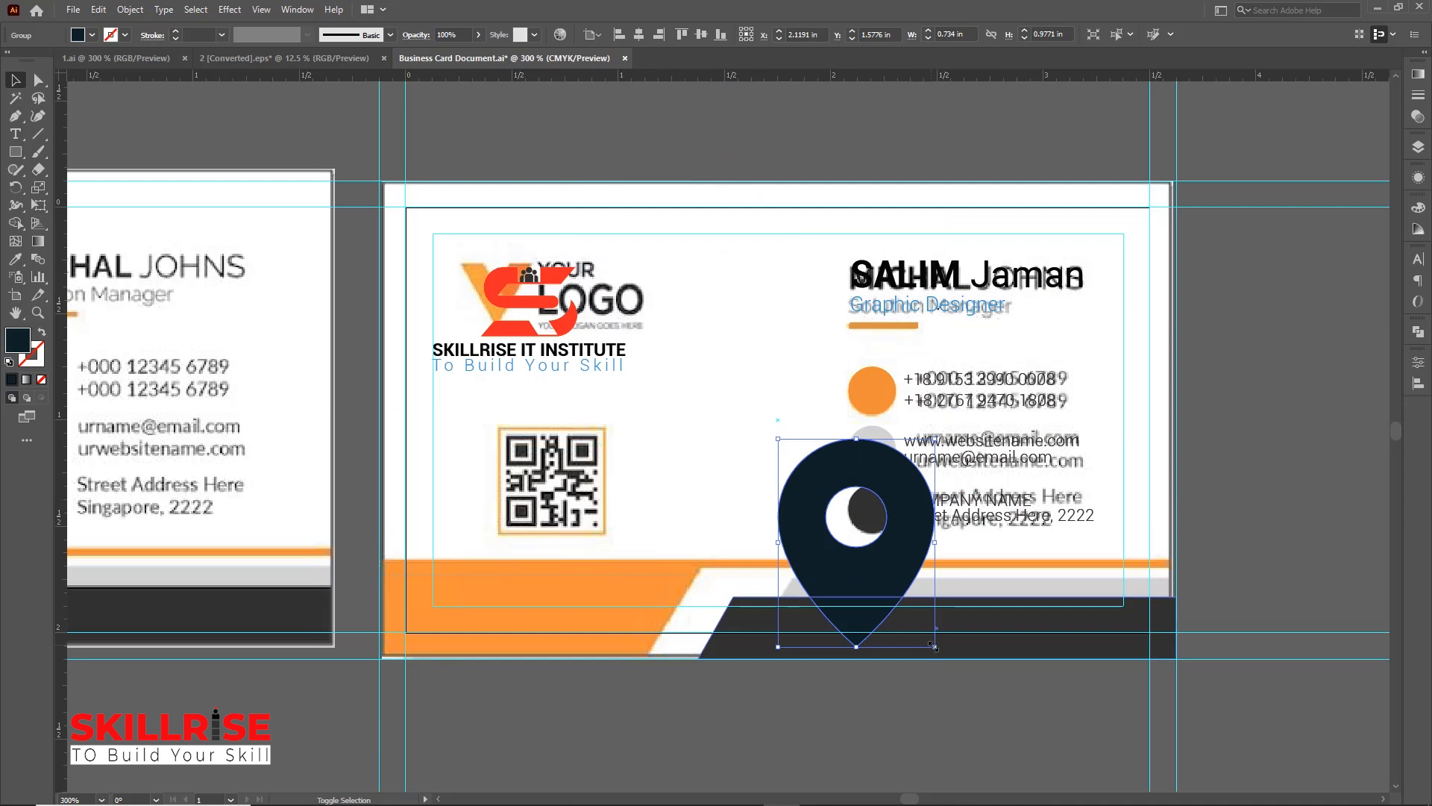
{"action": "left_click_drag", "start_coordinate": [929, 647], "coordinate": [873, 522]}
Fill the location pin icon with the orange sampled from the orange circle
{"action": "key", "text": "ctrl+equal"}
{"action": "key", "text": "ctrl+equal"}
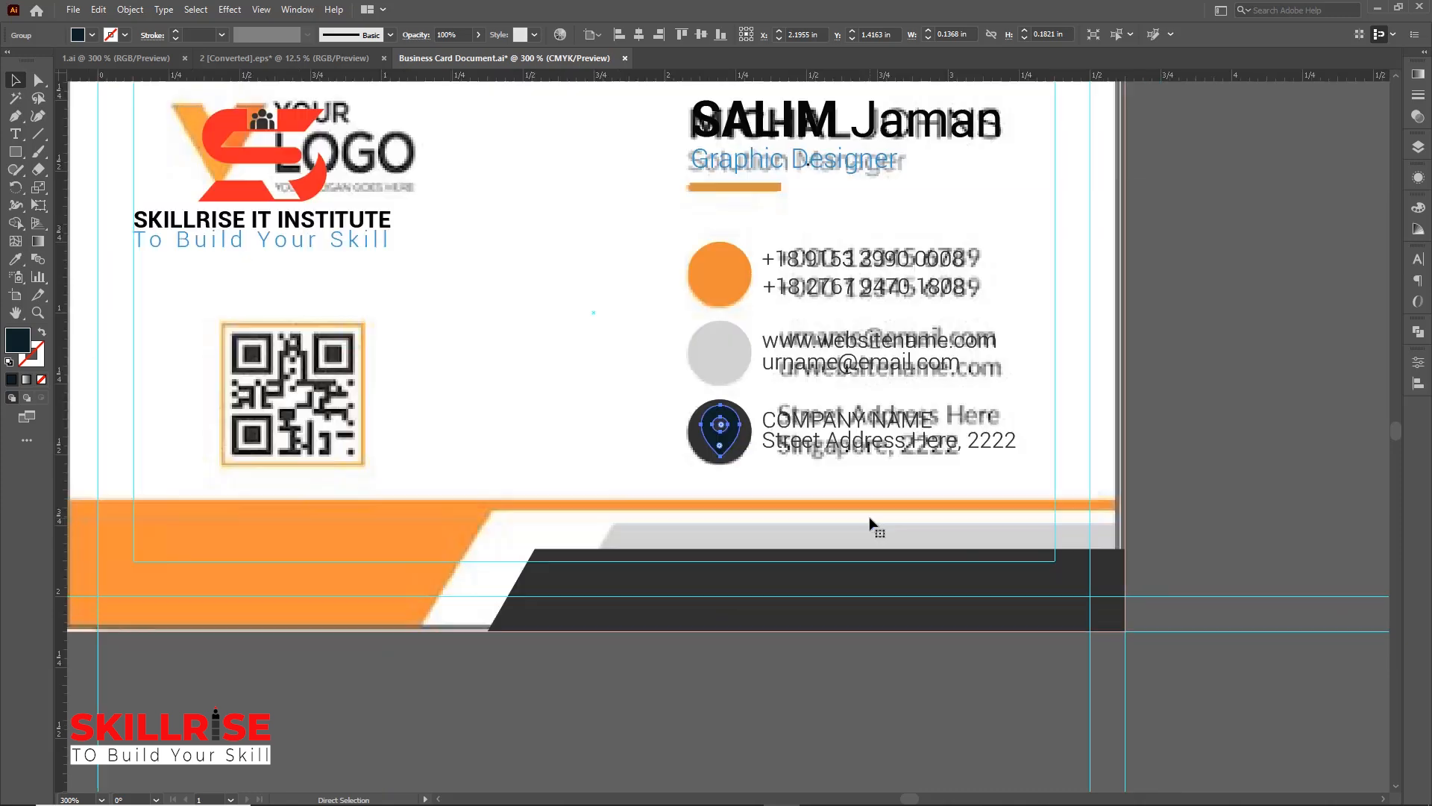
{"action": "left_click", "coordinate": [17, 259]}
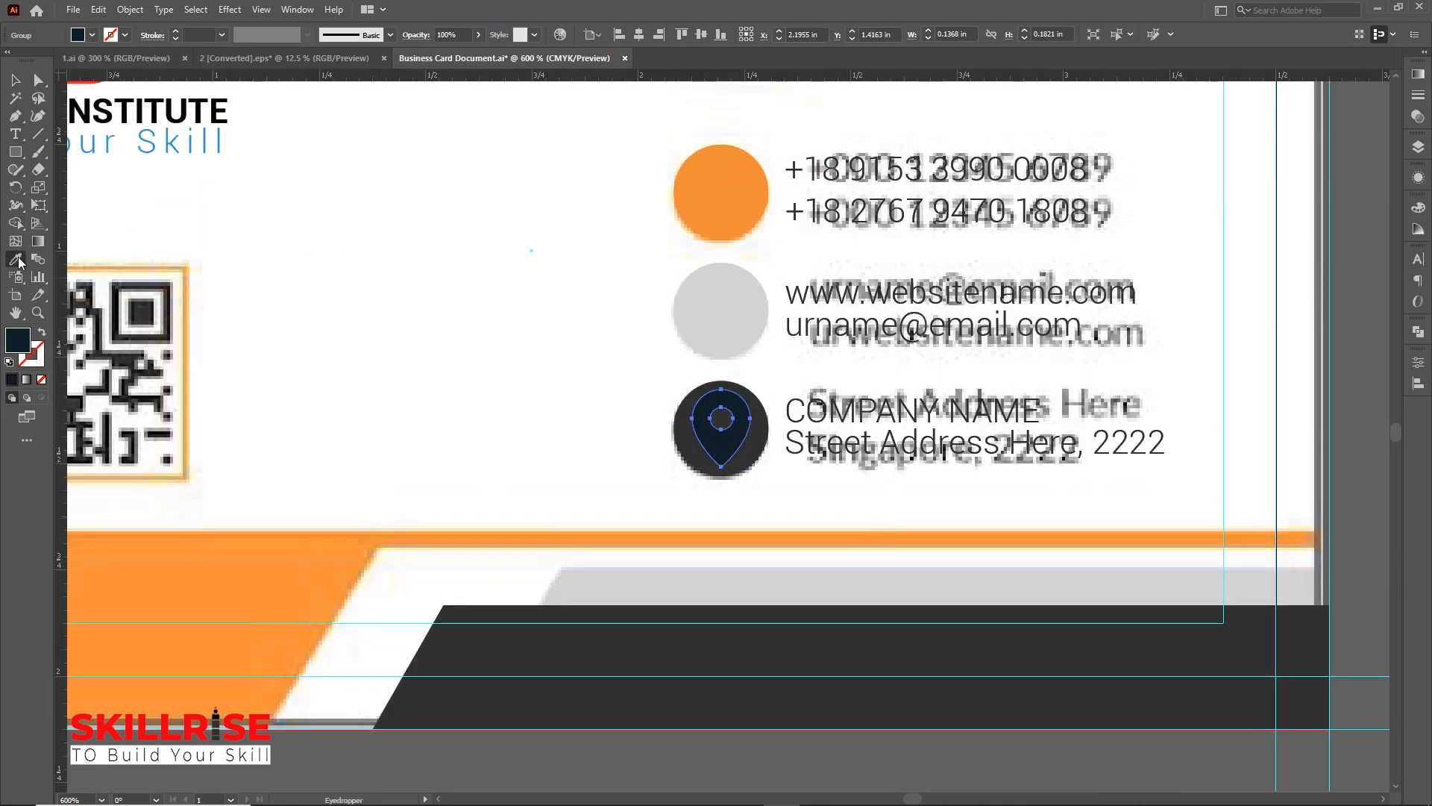
{"action": "left_click", "coordinate": [732, 204]}
{"action": "key", "text": "v"}
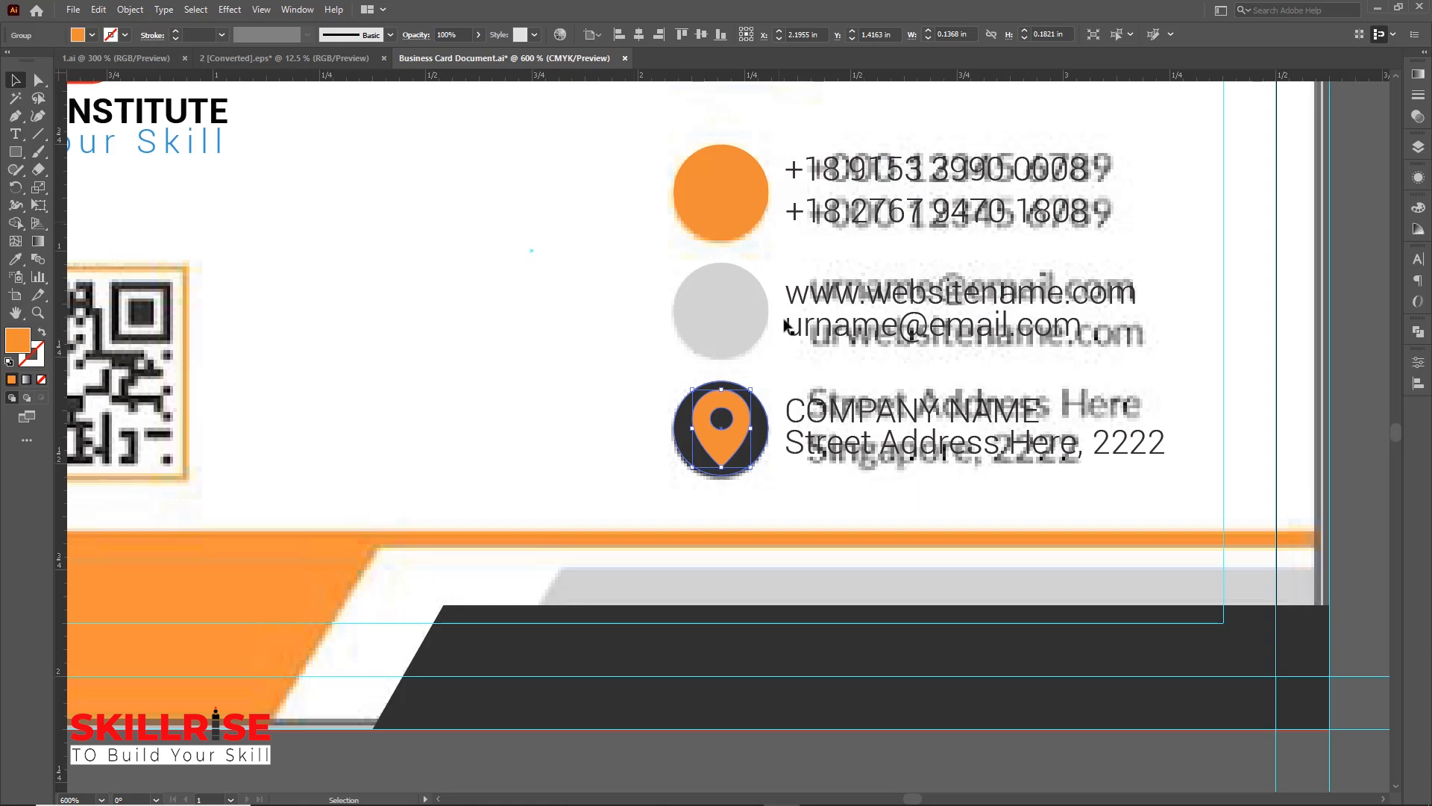
Bring the phone icon from the icon set into the card and scale it down
{"action": "left_click_drag", "start_coordinate": [681, 439], "coordinate": [294, 58]}
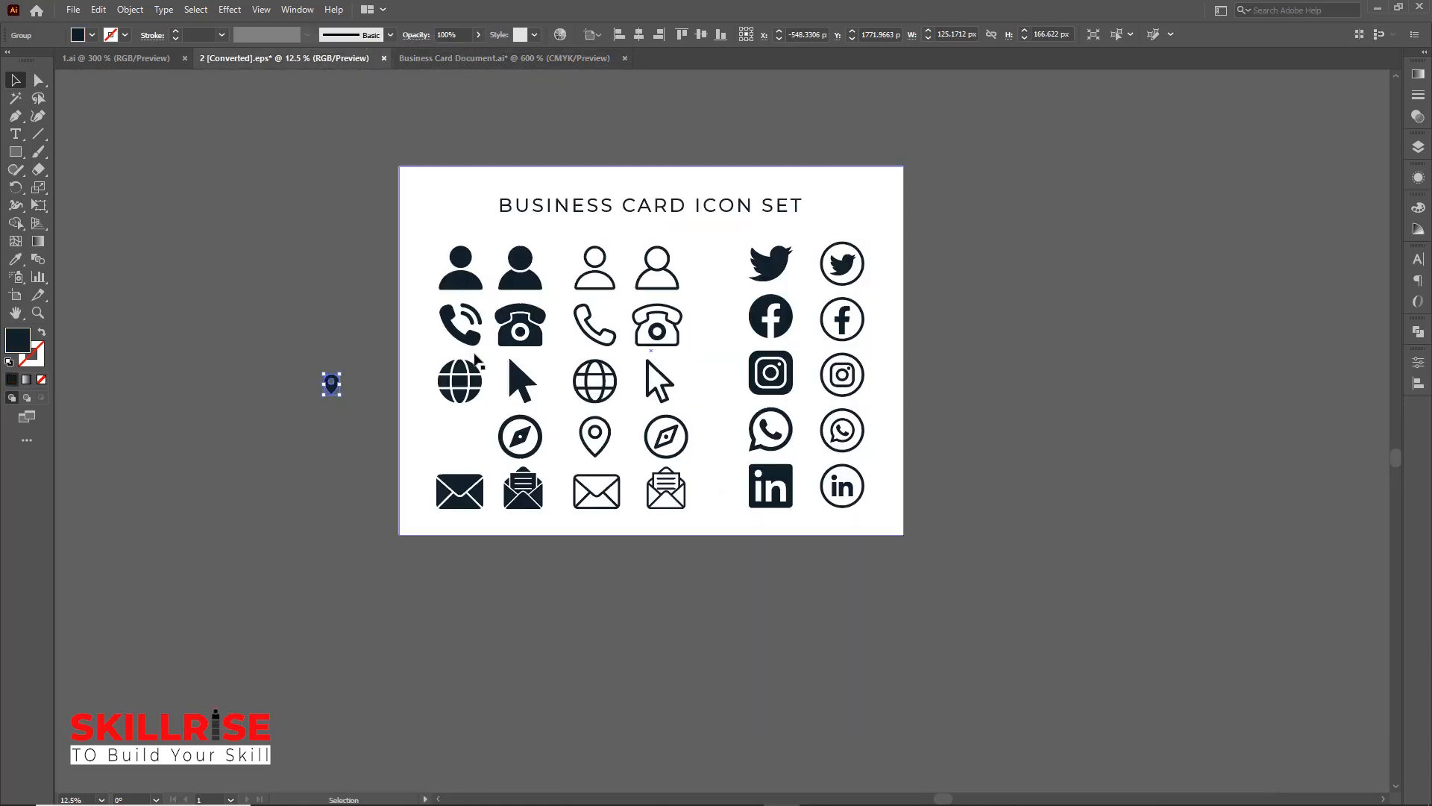
{"action": "left_click_drag", "start_coordinate": [470, 340], "coordinate": [670, 183]}
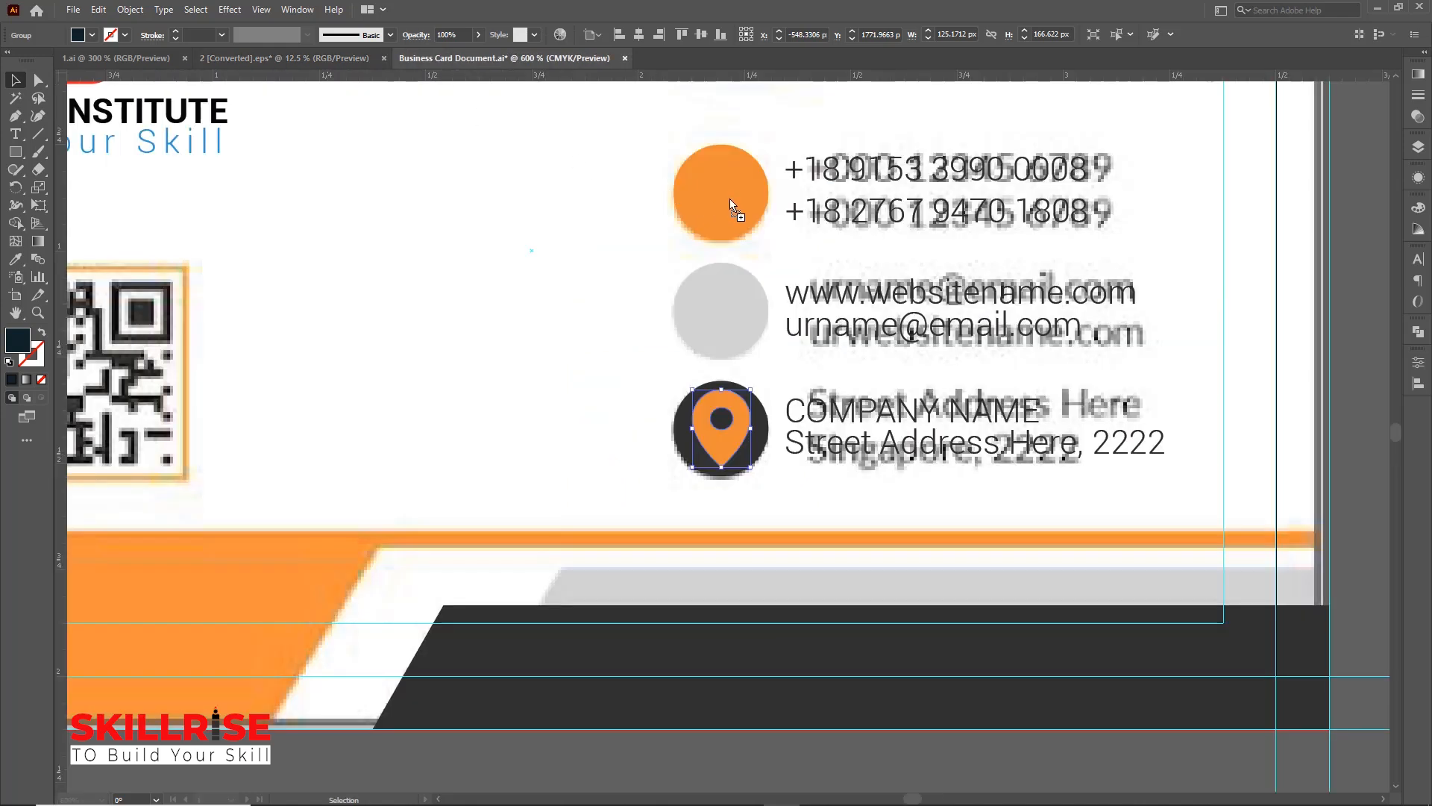
{"action": "key", "text": "a"}
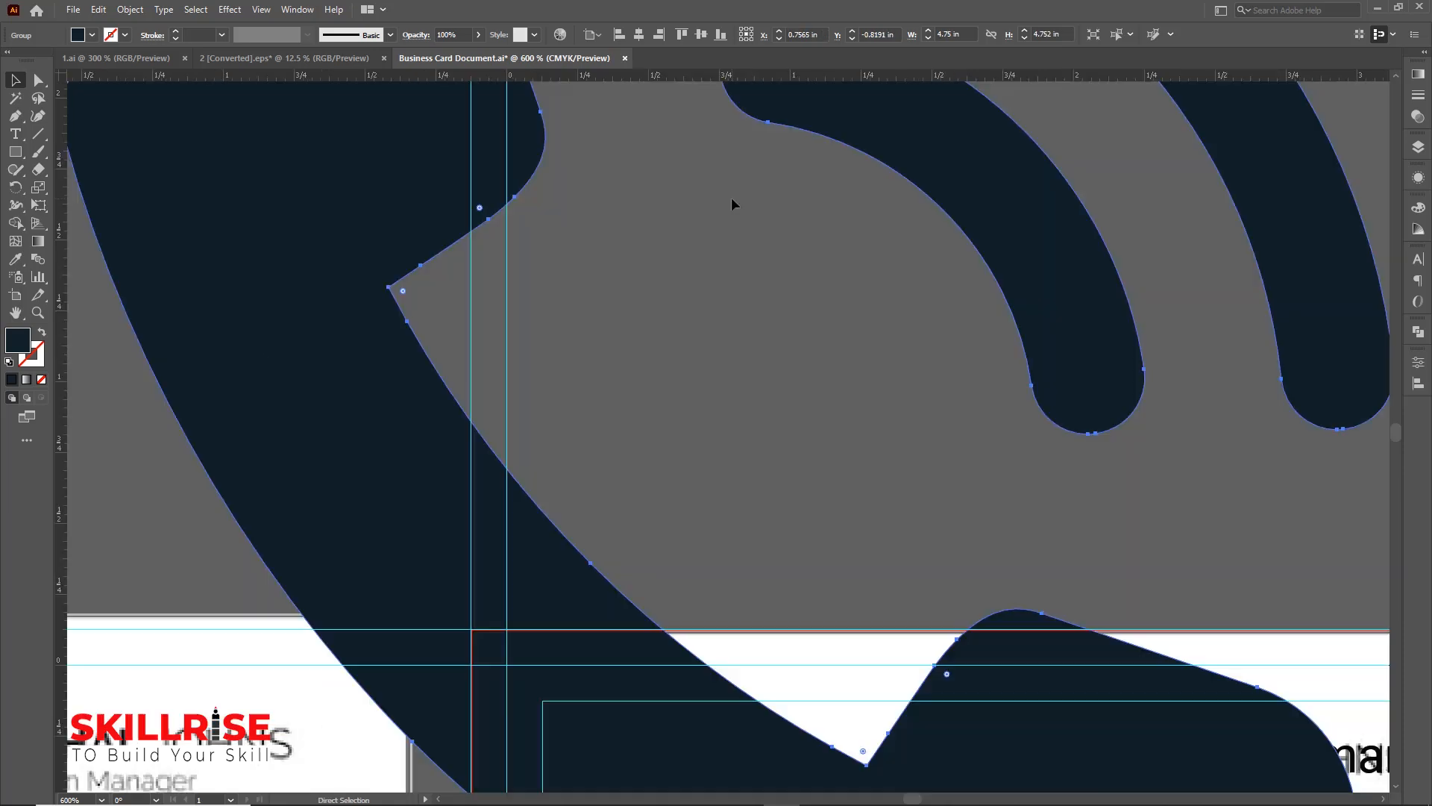
{"action": "key", "text": "ctrl+1"}
{"action": "key", "text": "v"}
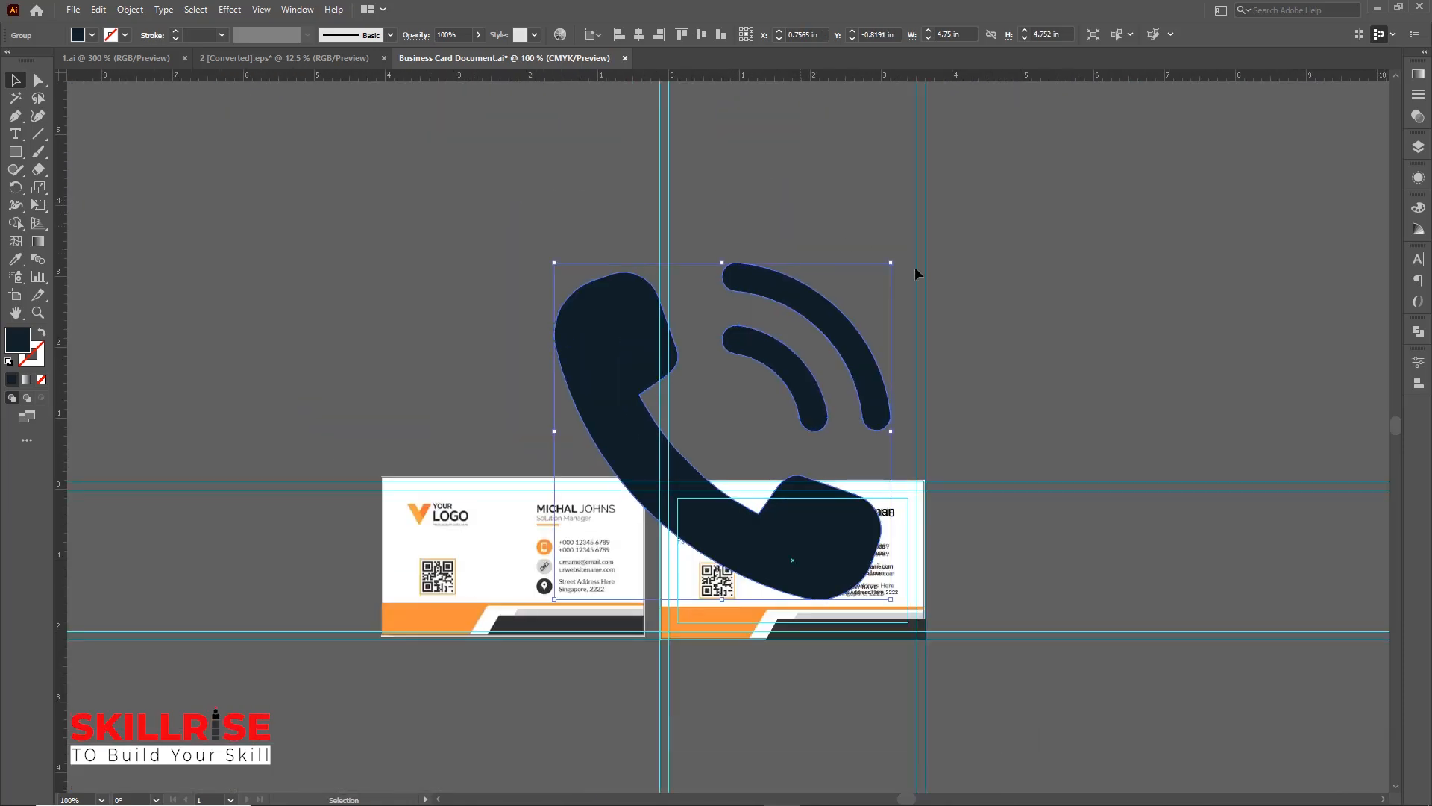
{"action": "left_click_drag", "start_coordinate": [885, 280], "coordinate": [816, 365]}
Scale and position the phone icon inside the orange circle
{"action": "key", "text": "ctrl+plus"}
{"action": "key", "text": "ctrl+plus"}
{"action": "key", "text": "ctrl+plus"}
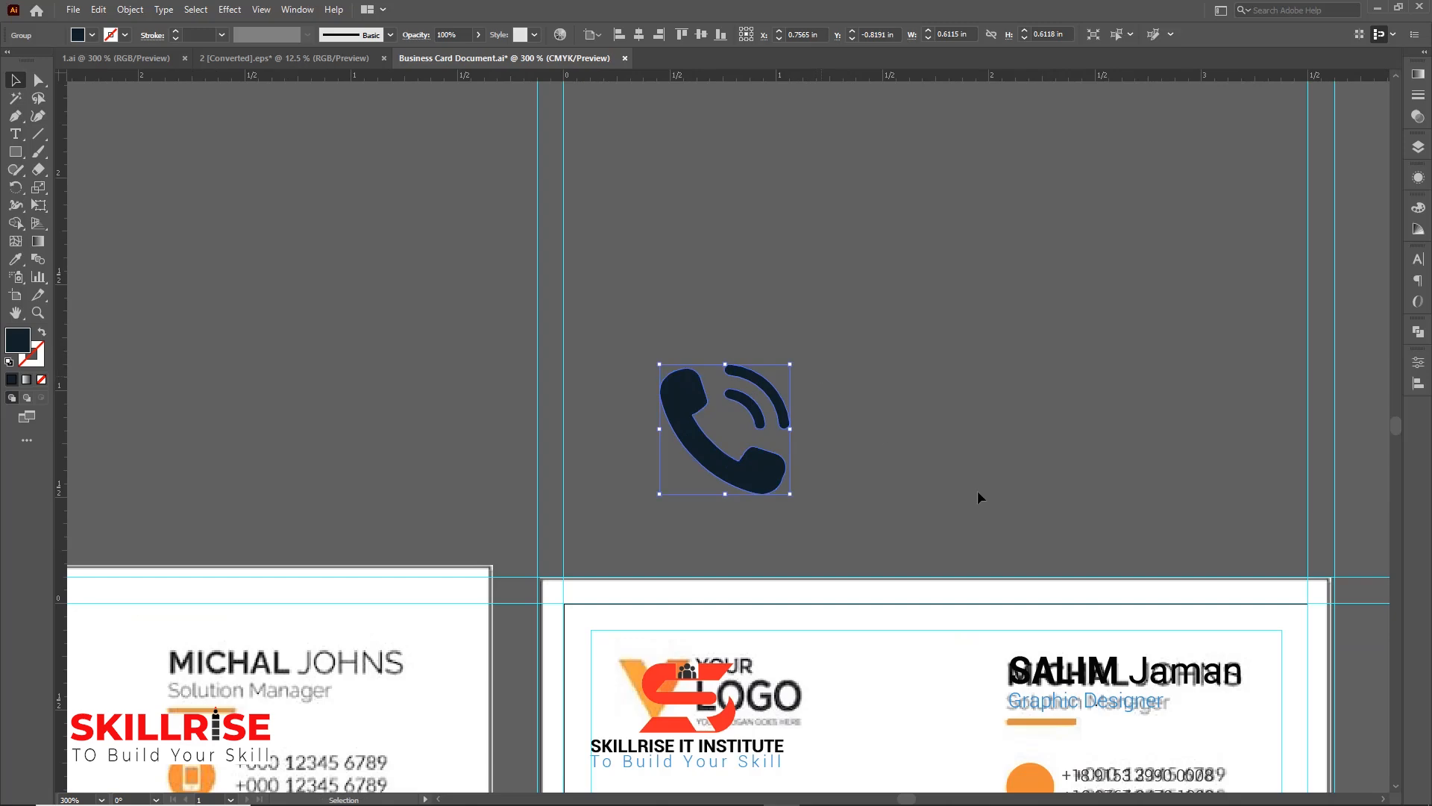
{"action": "left_click_drag", "start_coordinate": [1026, 508], "coordinate": [854, 322]}
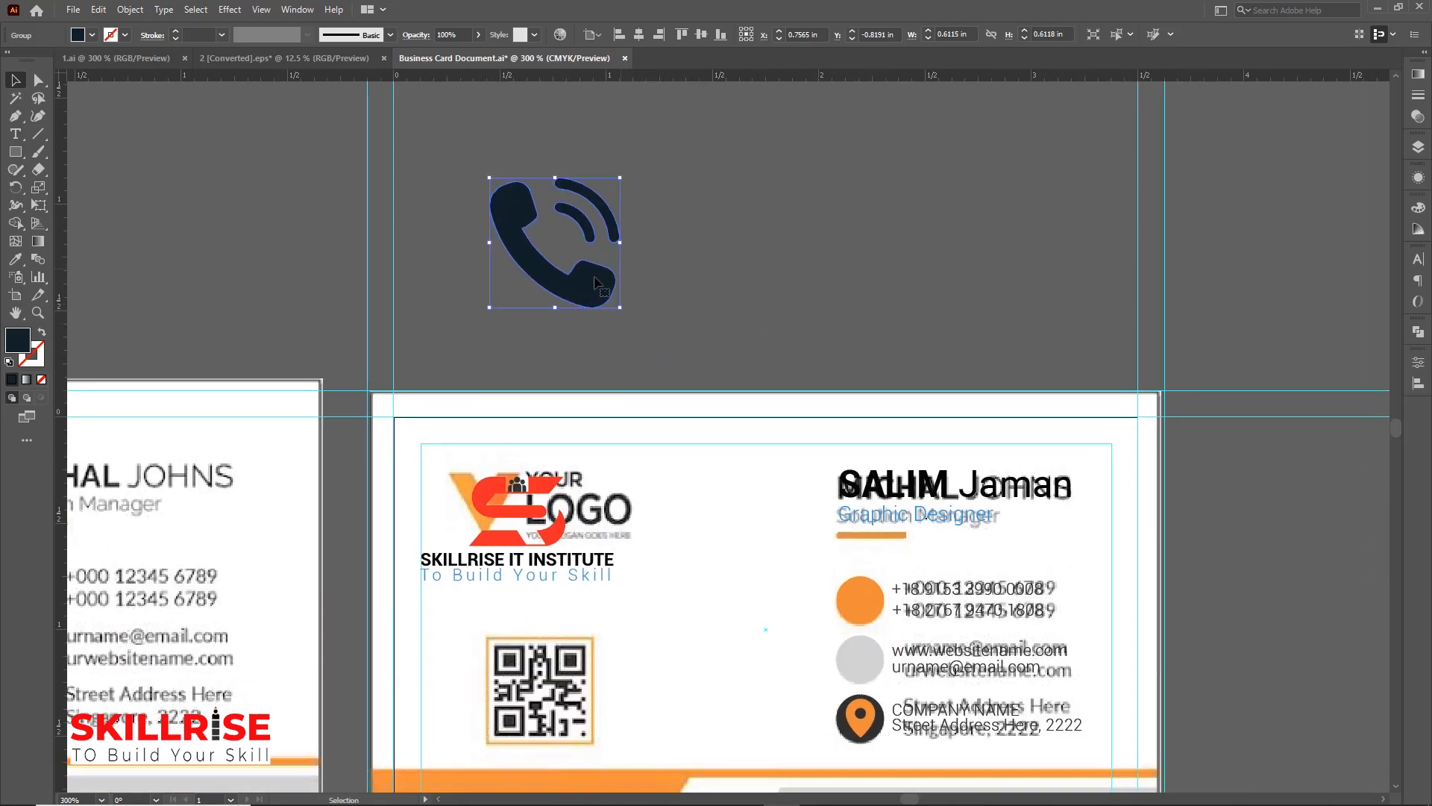
{"action": "left_click_drag", "start_coordinate": [596, 282], "coordinate": [934, 623]}
{"action": "key", "text": "ctrl+plus"}
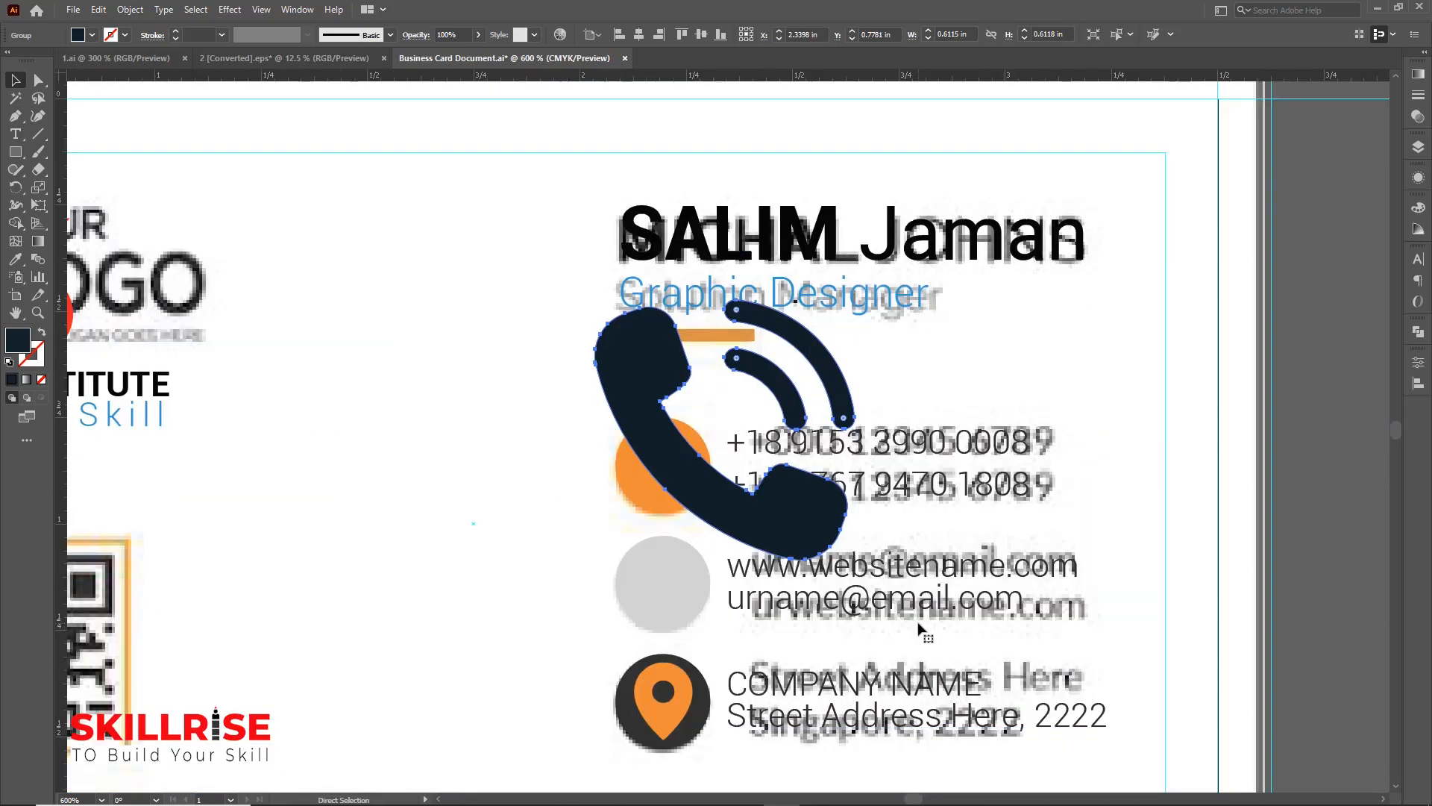
{"action": "left_click_drag", "start_coordinate": [848, 305], "coordinate": [687, 492]}
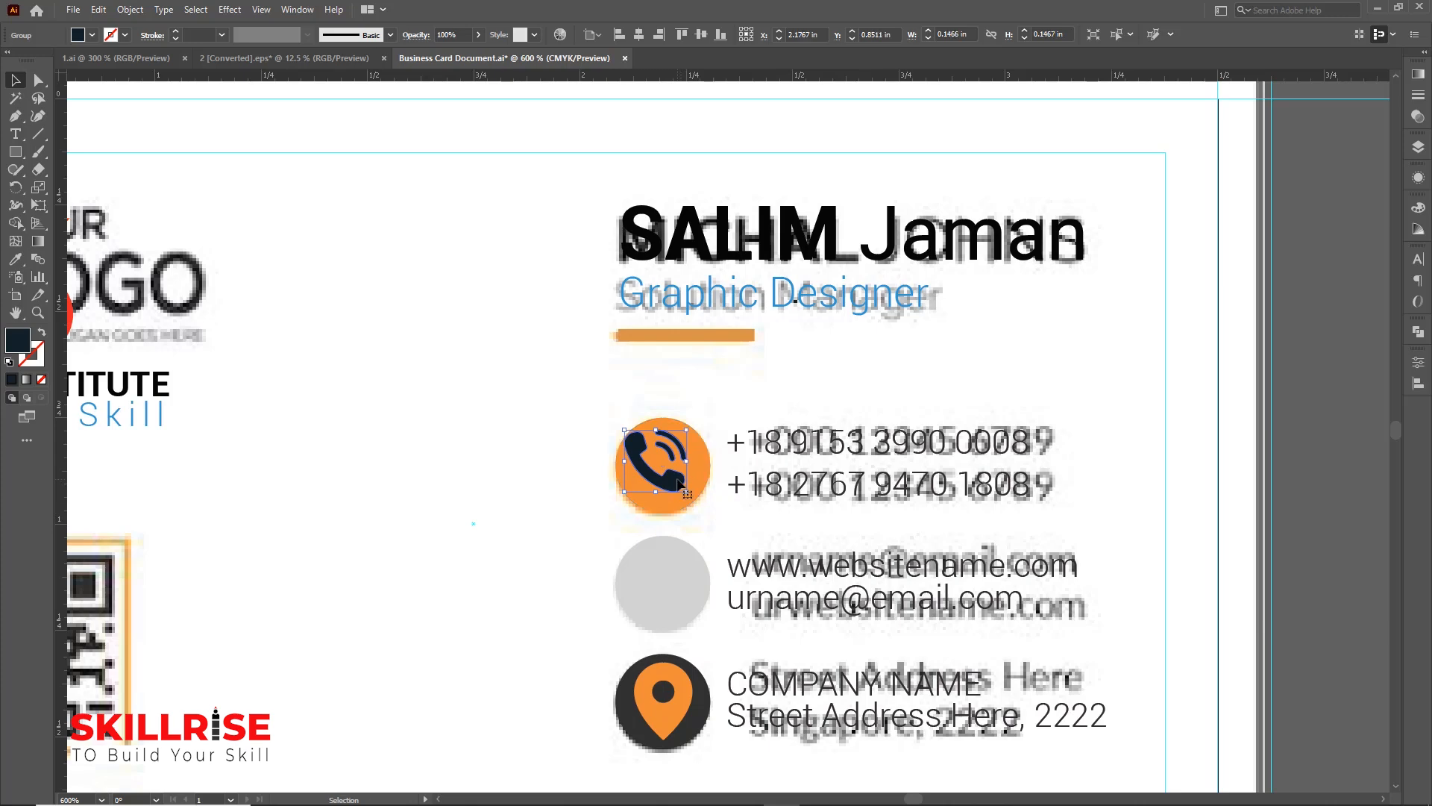
{"action": "key", "text": "Right"}
{"action": "key", "text": "Down"}
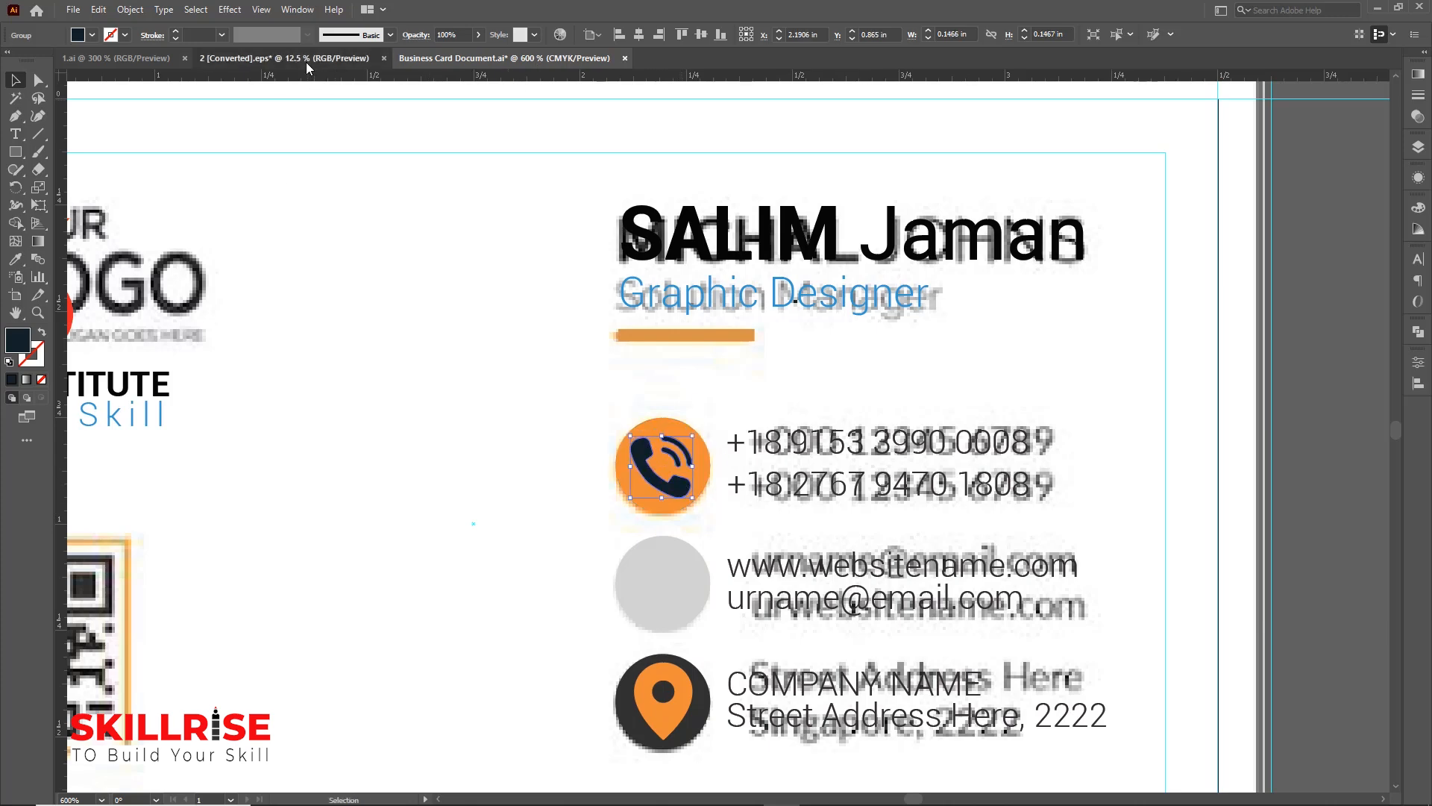
Bring the globe icon from the icon set into the card and scale it down
{"action": "left_click", "coordinate": [306, 64]}
{"action": "left_click", "coordinate": [1039, 342]}
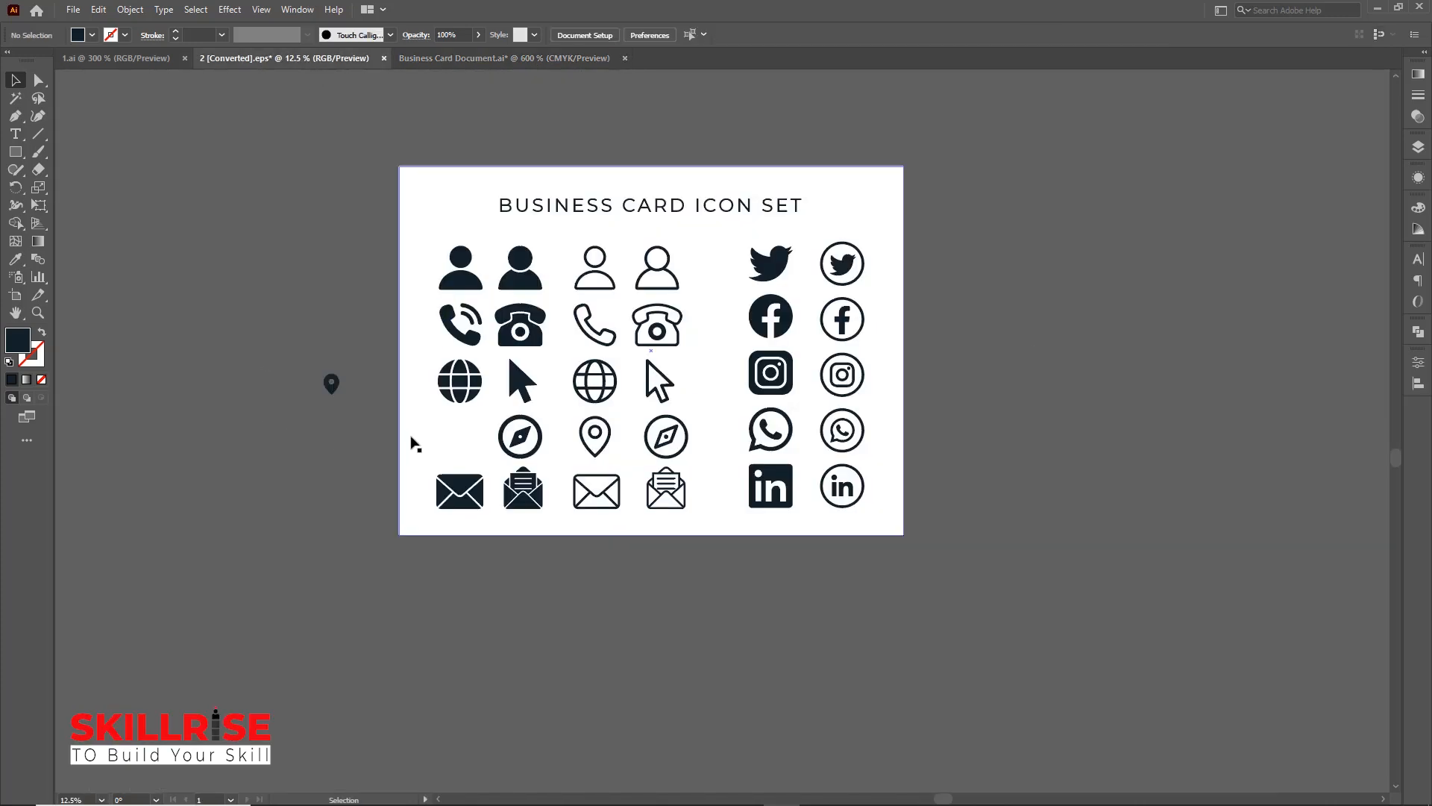
{"action": "left_click_drag", "start_coordinate": [475, 374], "coordinate": [624, 409]}
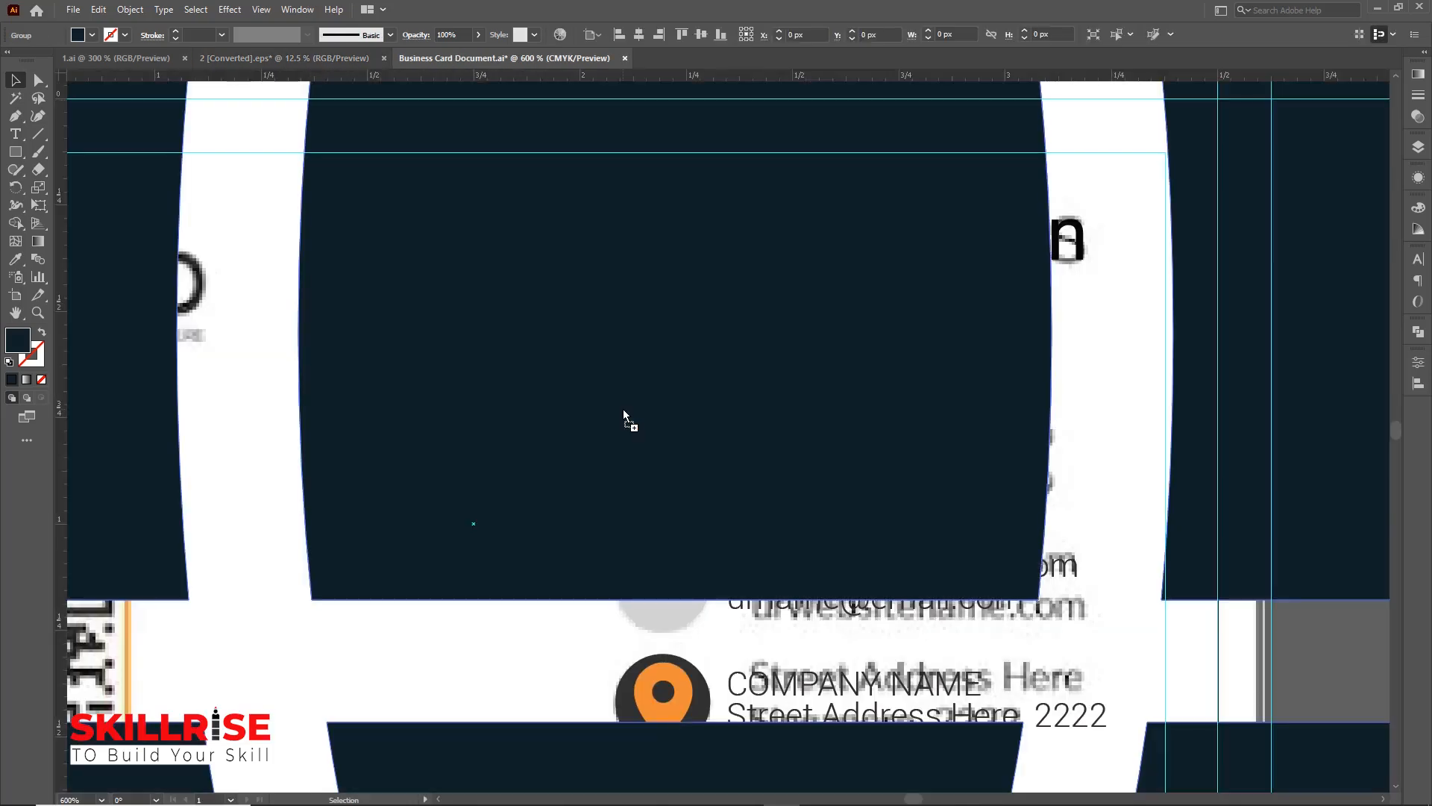
{"action": "key", "text": "ctrl+1"}
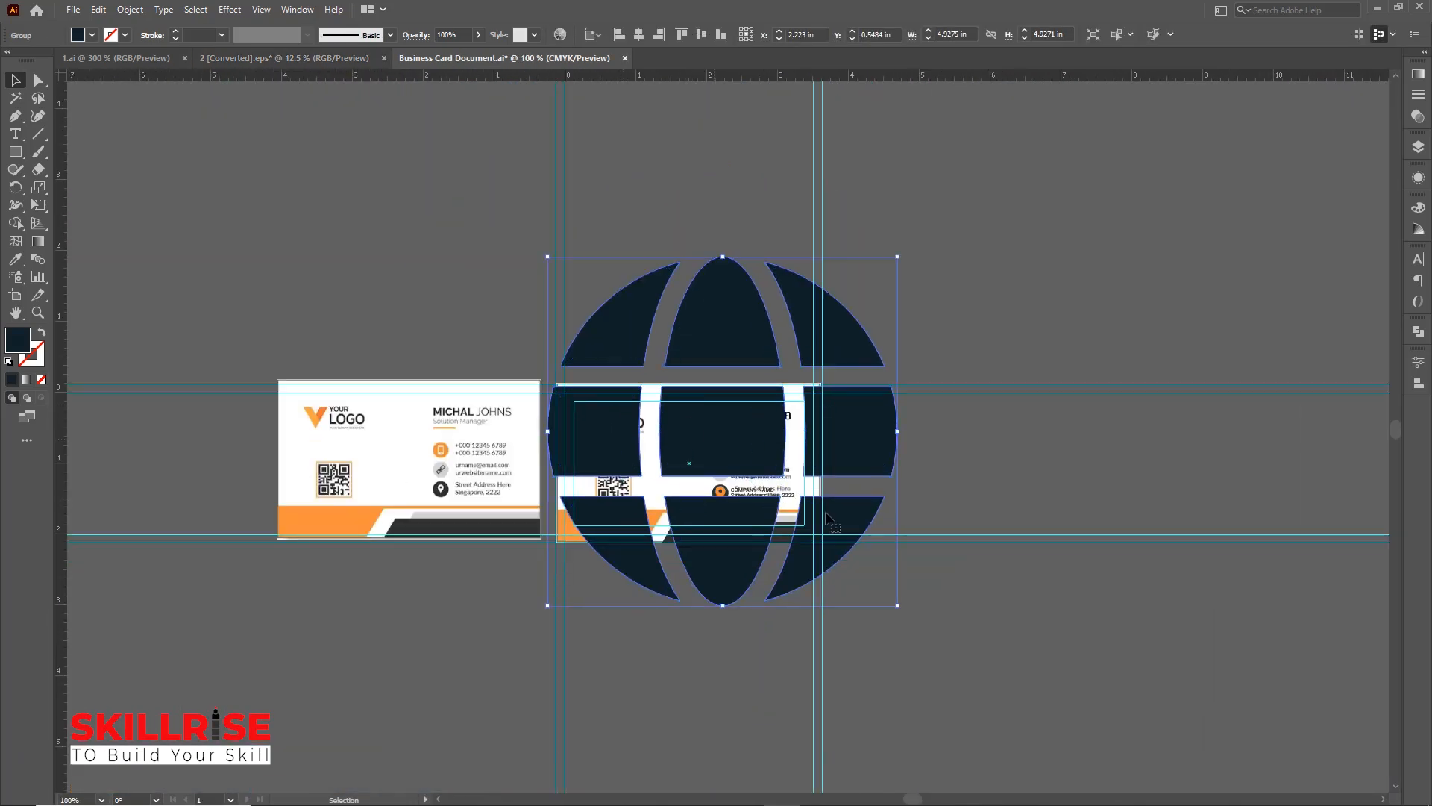
{"action": "left_click_drag", "start_coordinate": [892, 596], "coordinate": [627, 275]}
Scale and position the globe icon inside the grey circle
{"action": "key", "text": "ctrl+plus"}
{"action": "key", "text": "ctrl+plus"}
{"action": "key", "text": "ctrl+plus"}
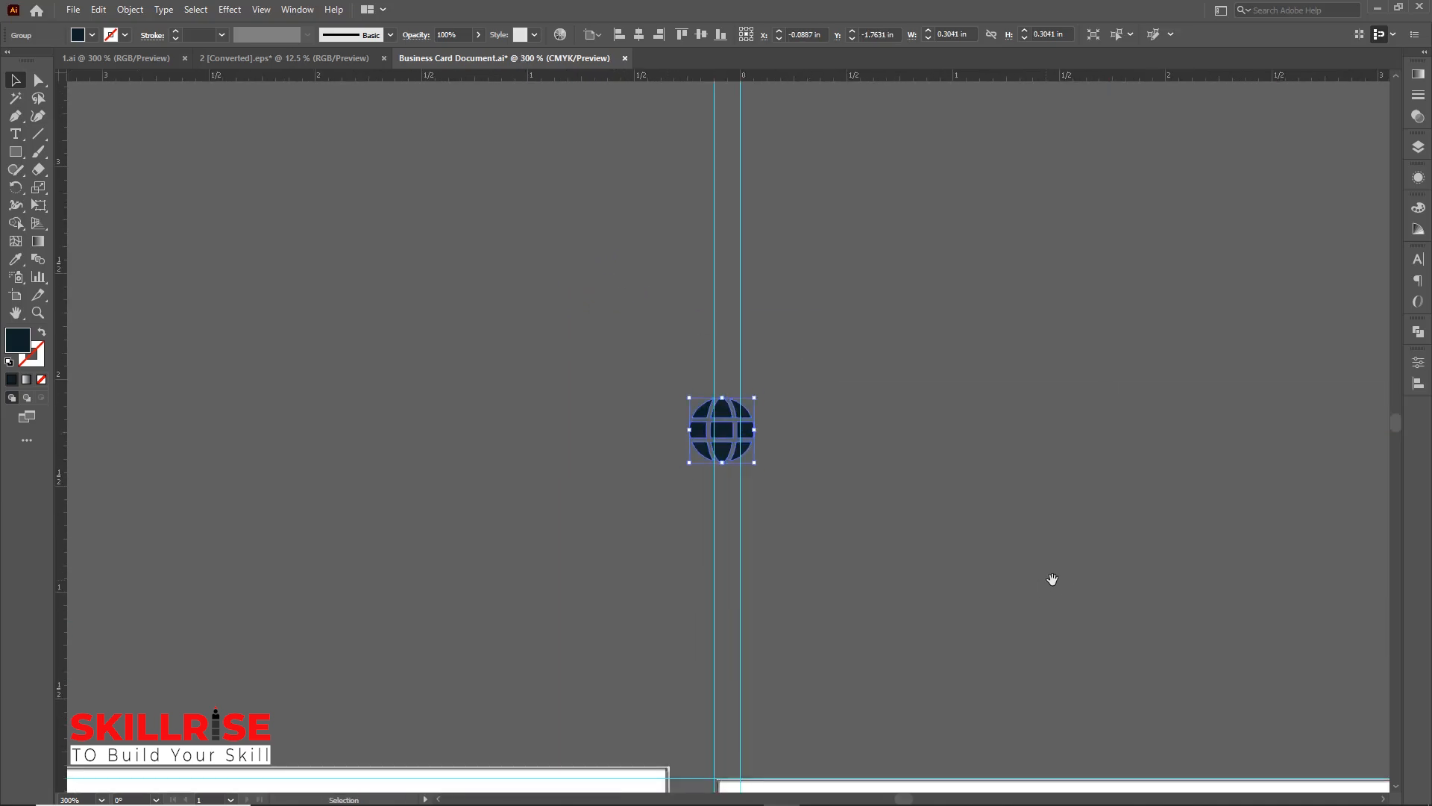
{"action": "left_click_drag", "start_coordinate": [1052, 579], "coordinate": [703, 225]}
{"action": "left_click_drag", "start_coordinate": [370, 97], "coordinate": [872, 708]}
{"action": "key", "text": "ctrl+plus"}
{"action": "key", "text": "ctrl+plus"}
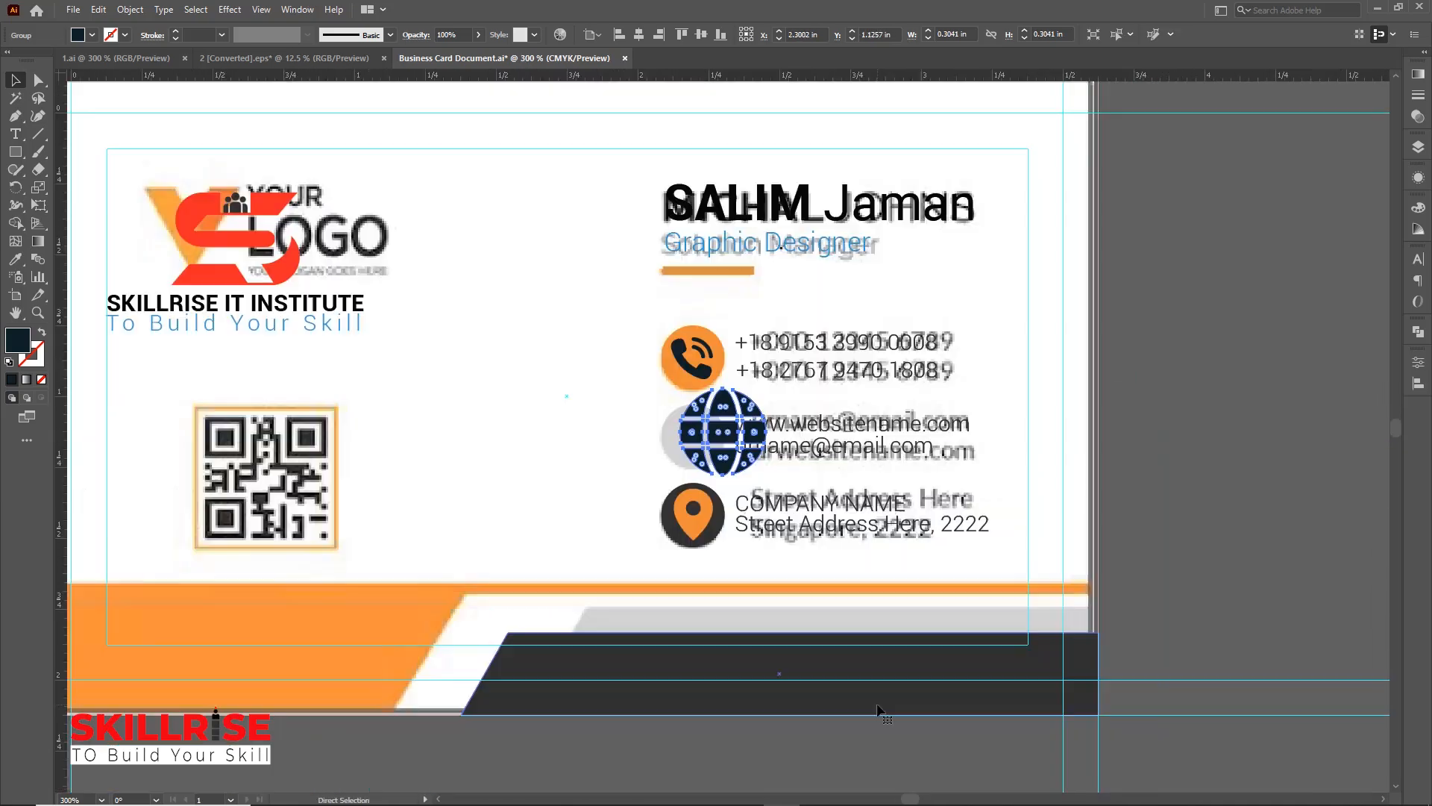
{"action": "left_click_drag", "start_coordinate": [786, 365], "coordinate": [682, 438]}
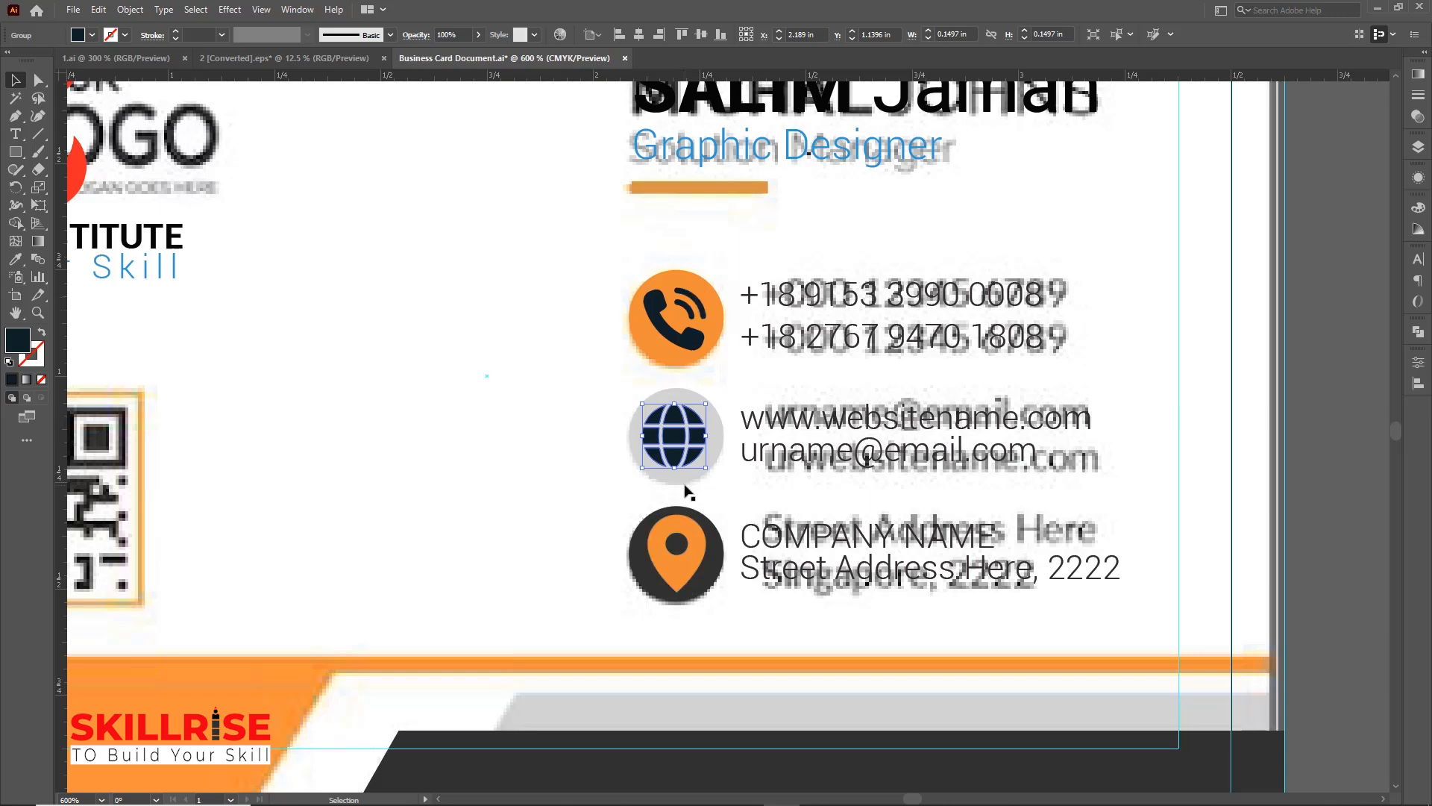
Align the location pin and globe icons to the centres of their circles
{"action": "left_click", "coordinate": [681, 579]}
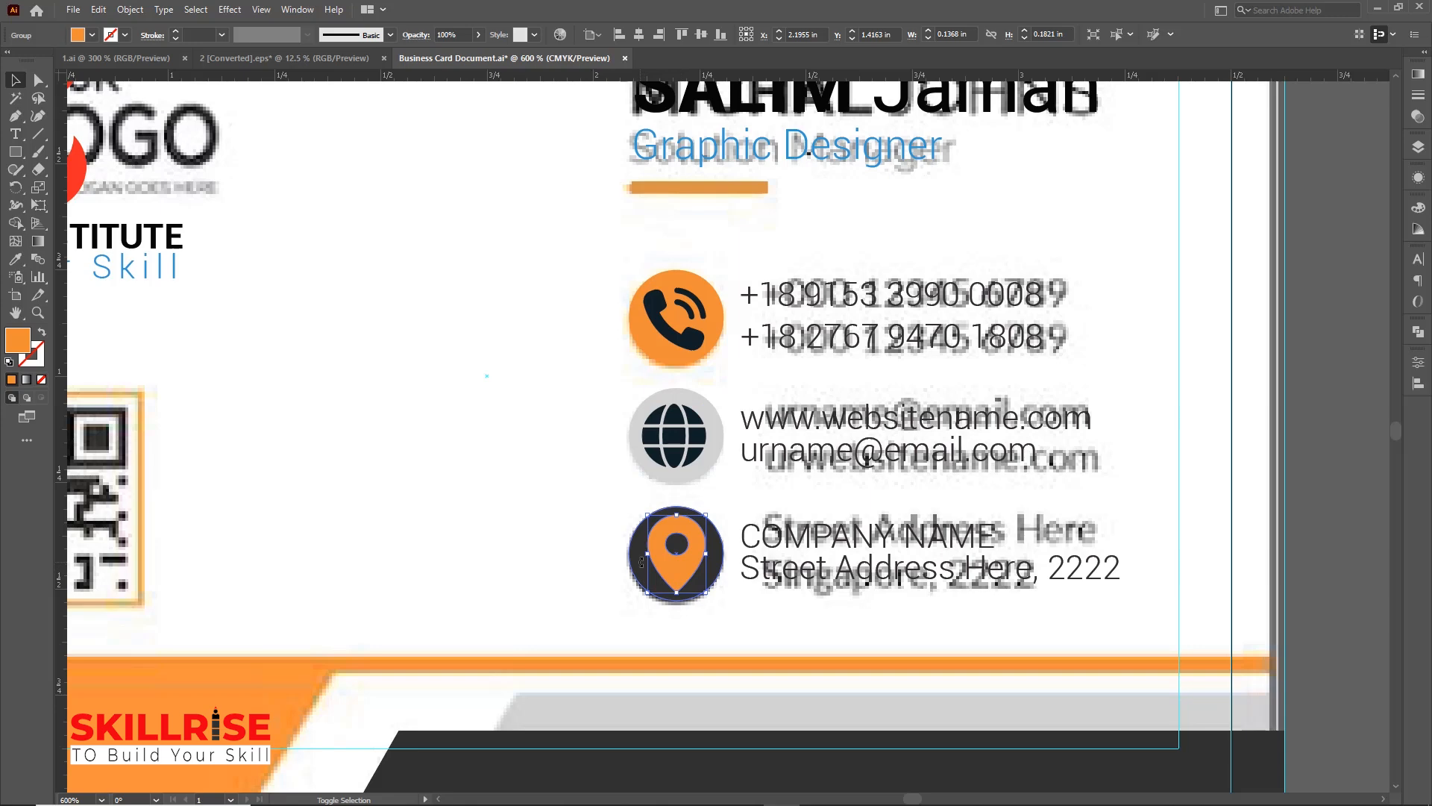
{"action": "left_click", "coordinate": [634, 570], "text": "shift"}
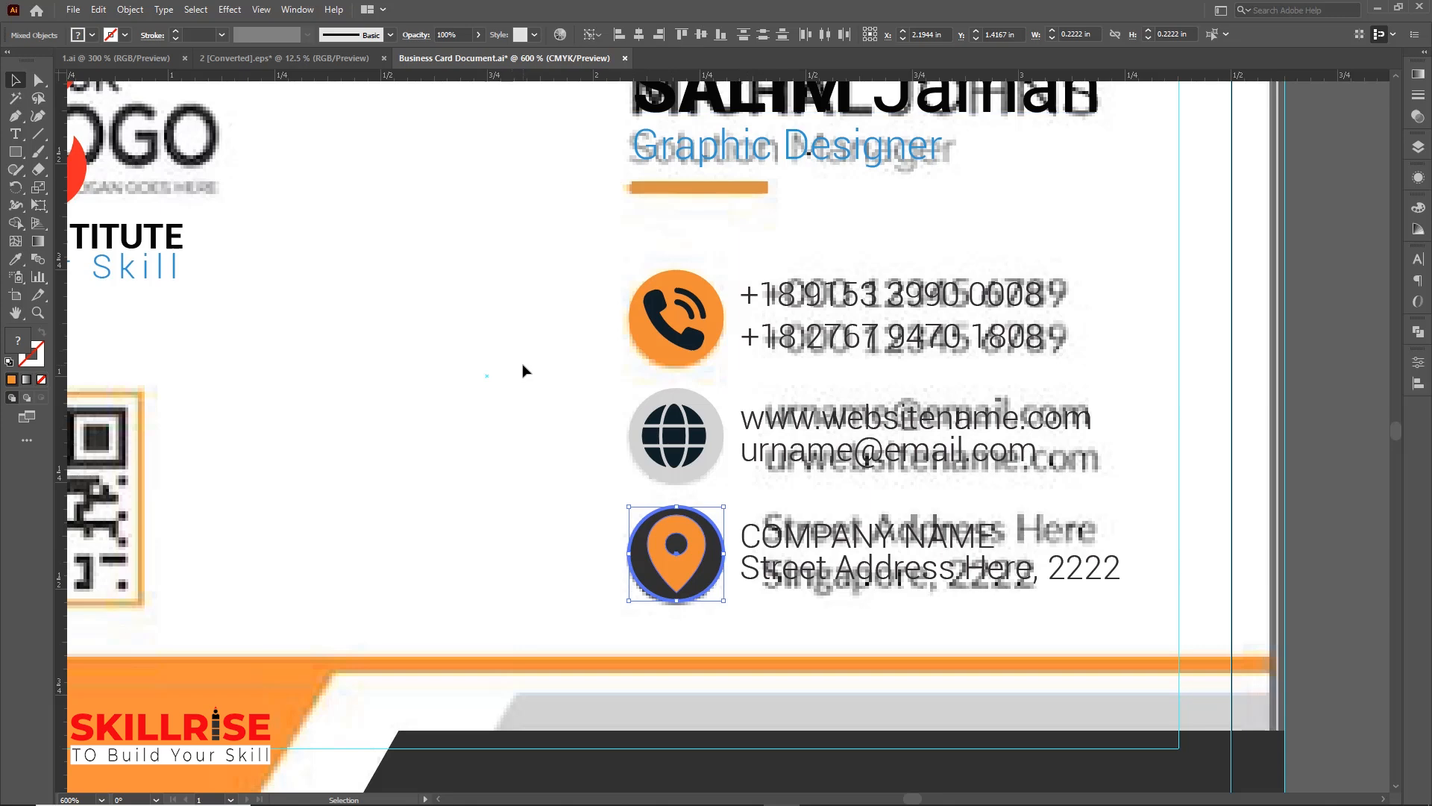
{"action": "left_click", "coordinate": [522, 371]}
{"action": "left_click", "coordinate": [673, 441]}
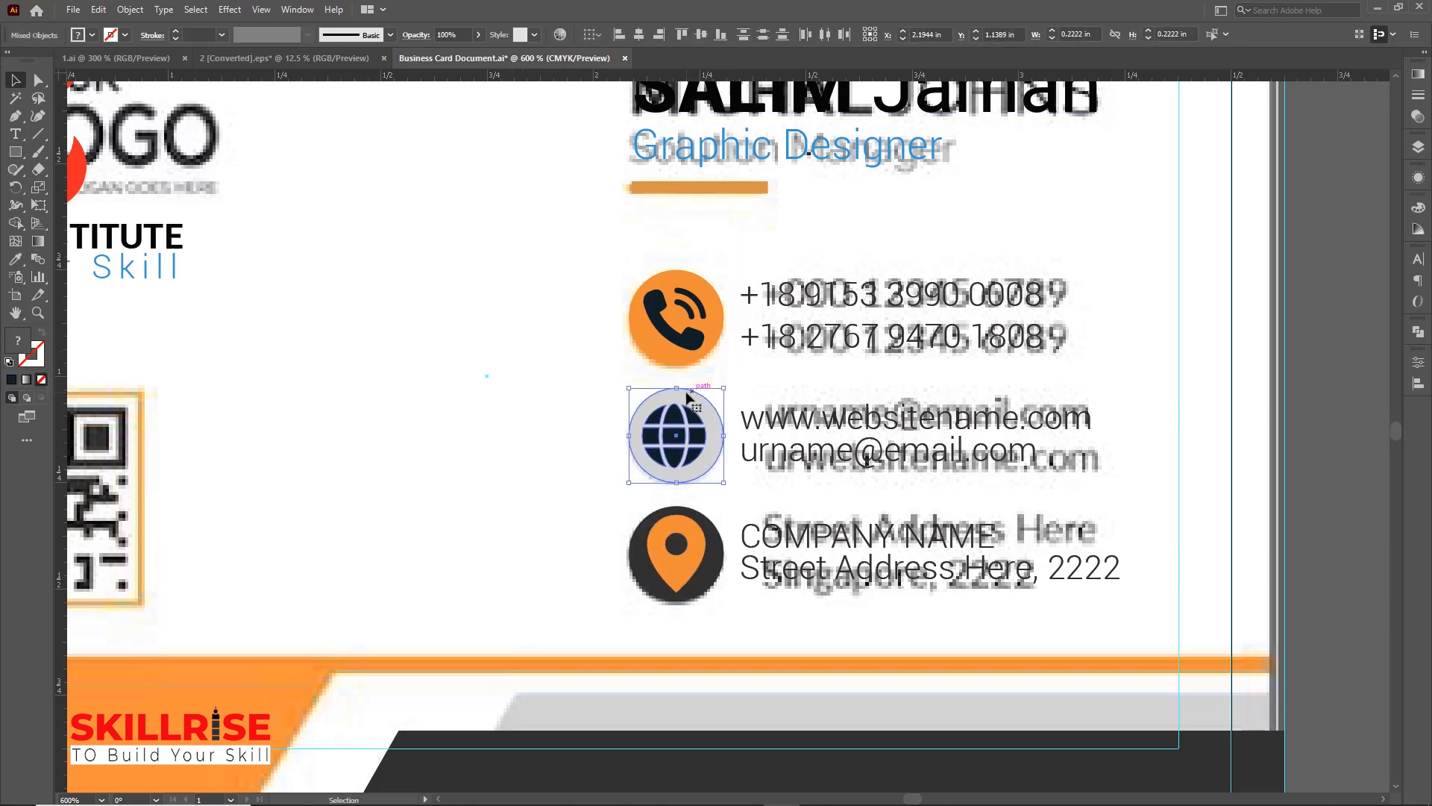
{"action": "left_click", "coordinate": [693, 397], "text": "shift"}
{"action": "left_click", "coordinate": [640, 34]}
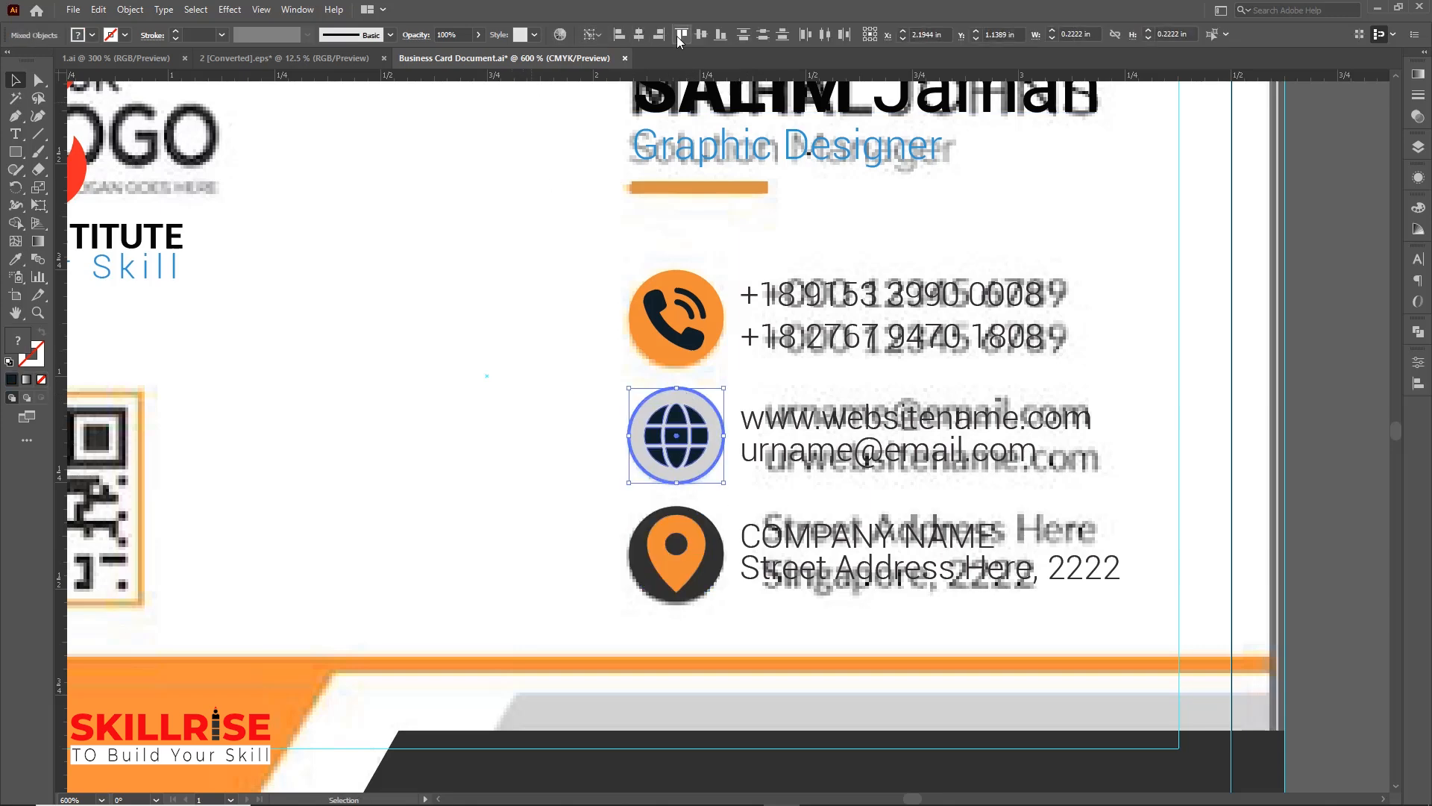
{"action": "left_click", "coordinate": [558, 249]}
Align the phone icon to the horizontal and vertical centre of its orange circle
{"action": "left_click", "coordinate": [694, 344]}
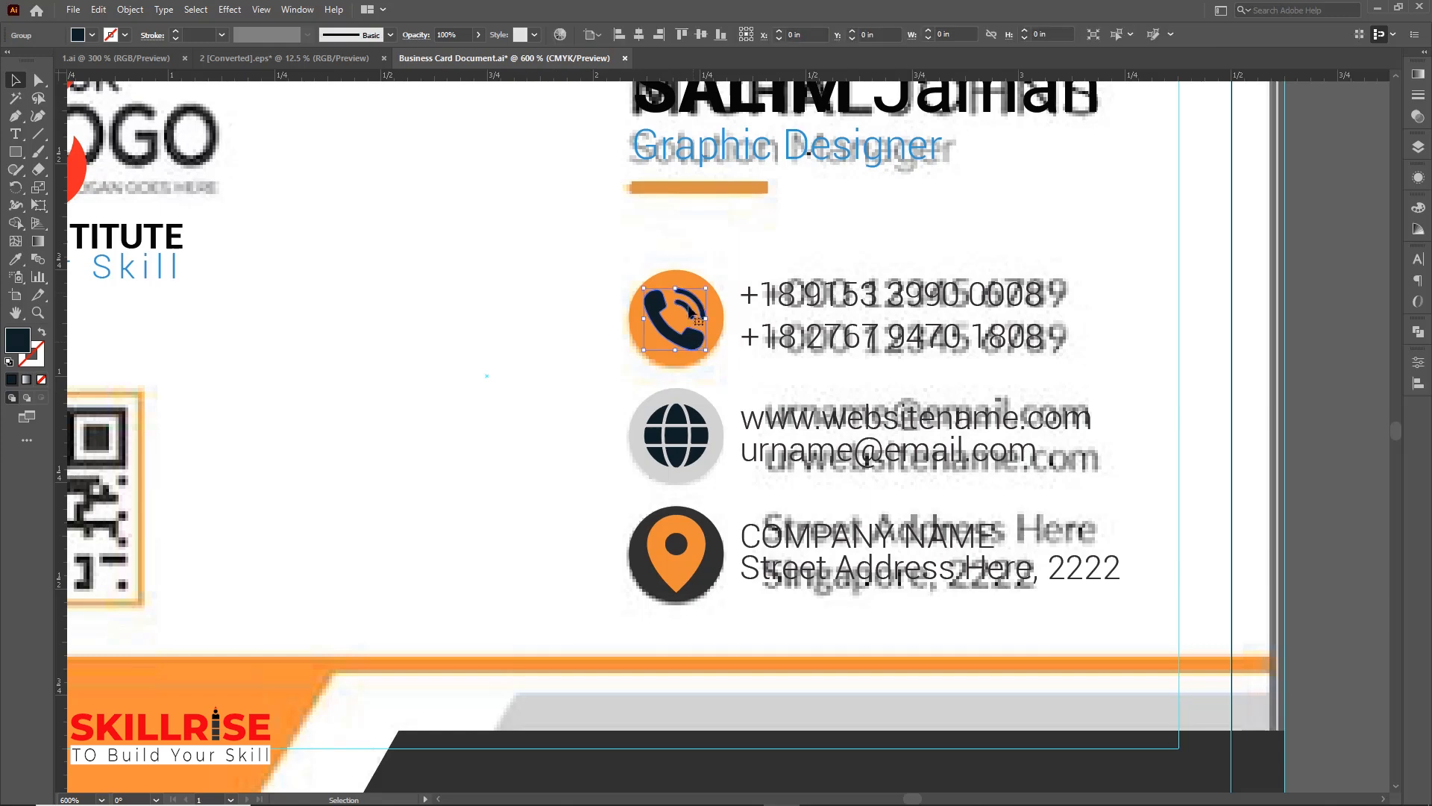
{"action": "left_click", "coordinate": [680, 286], "text": "shift"}
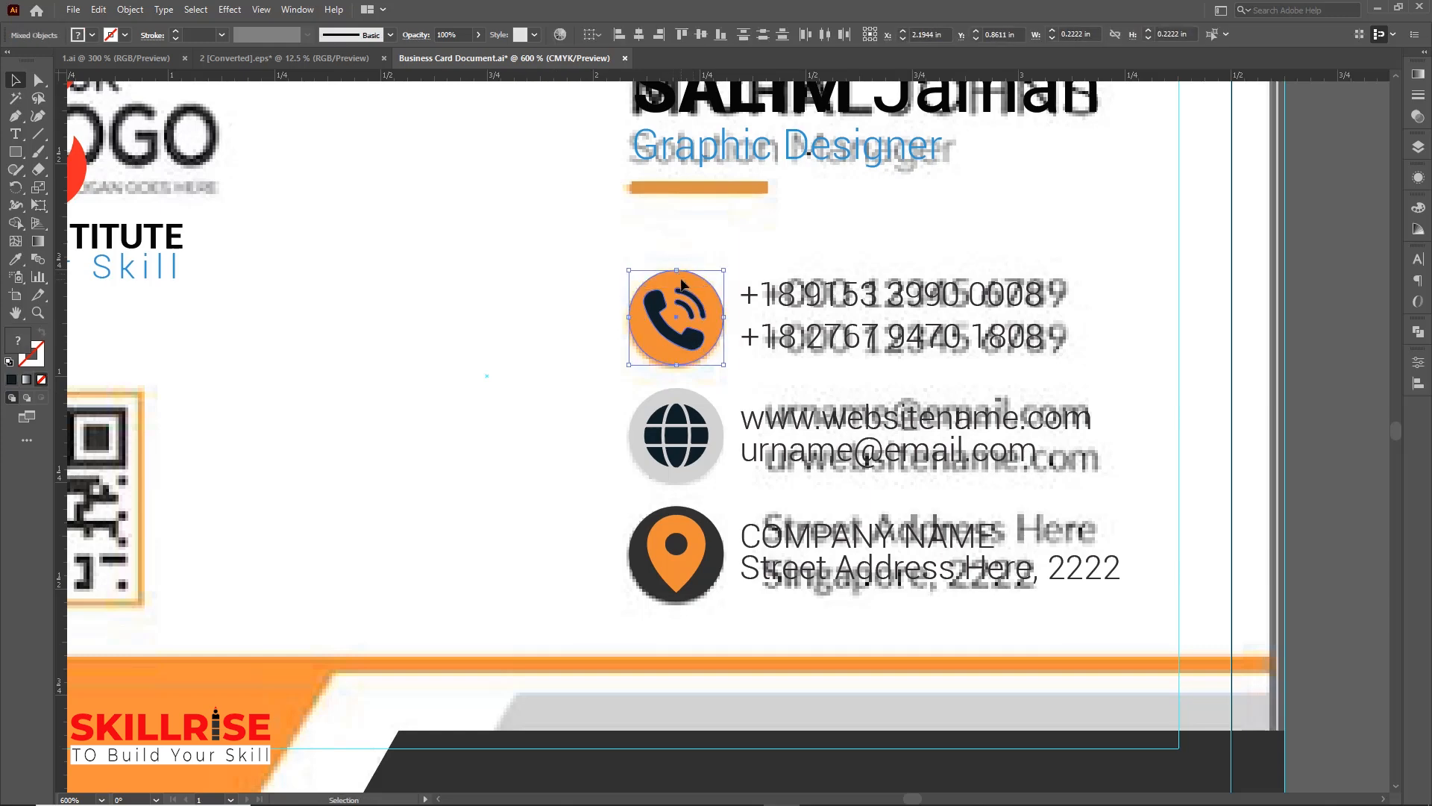
{"action": "left_click", "coordinate": [680, 286]}
{"action": "left_click", "coordinate": [640, 35]}
{"action": "left_click", "coordinate": [701, 35]}
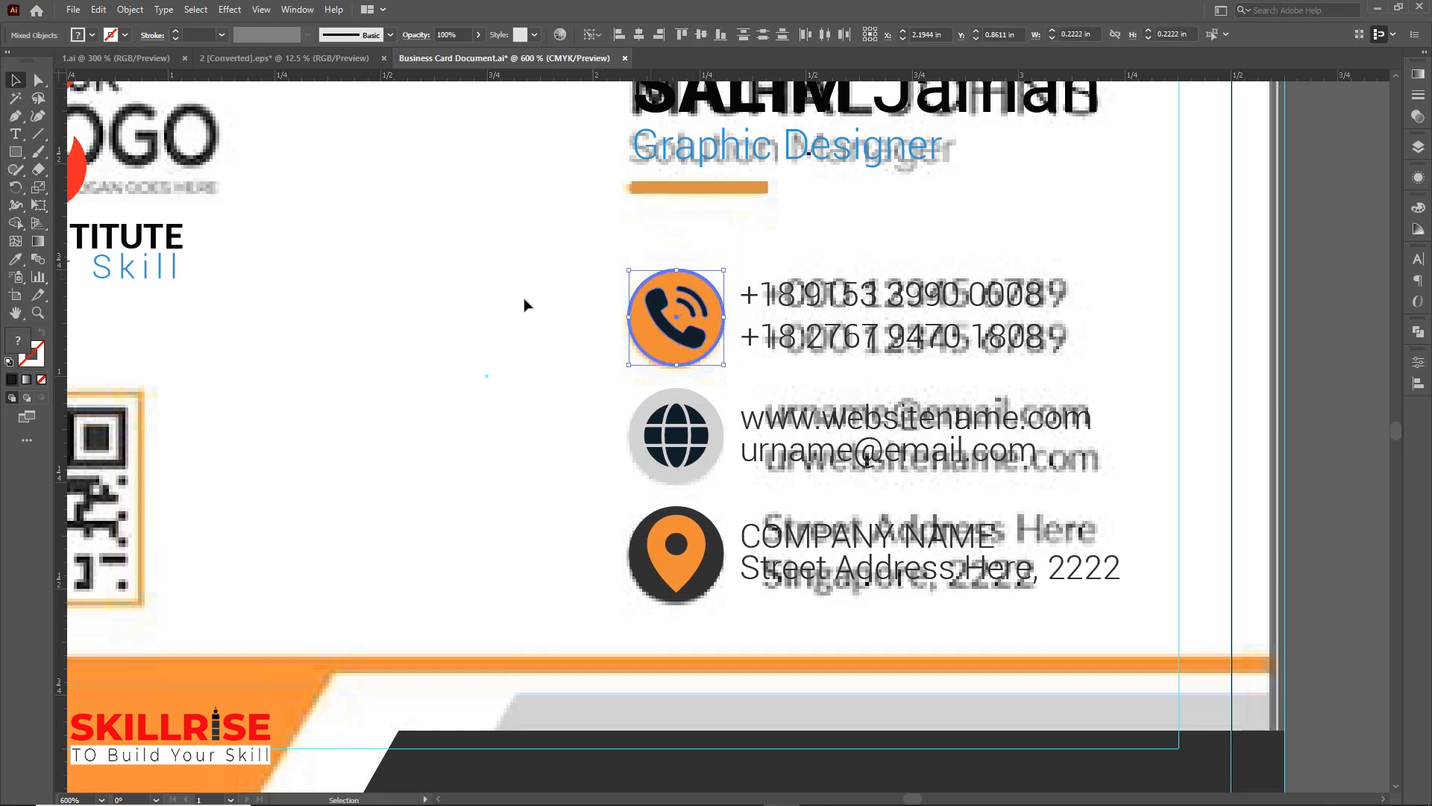
{"action": "left_click", "coordinate": [502, 355]}
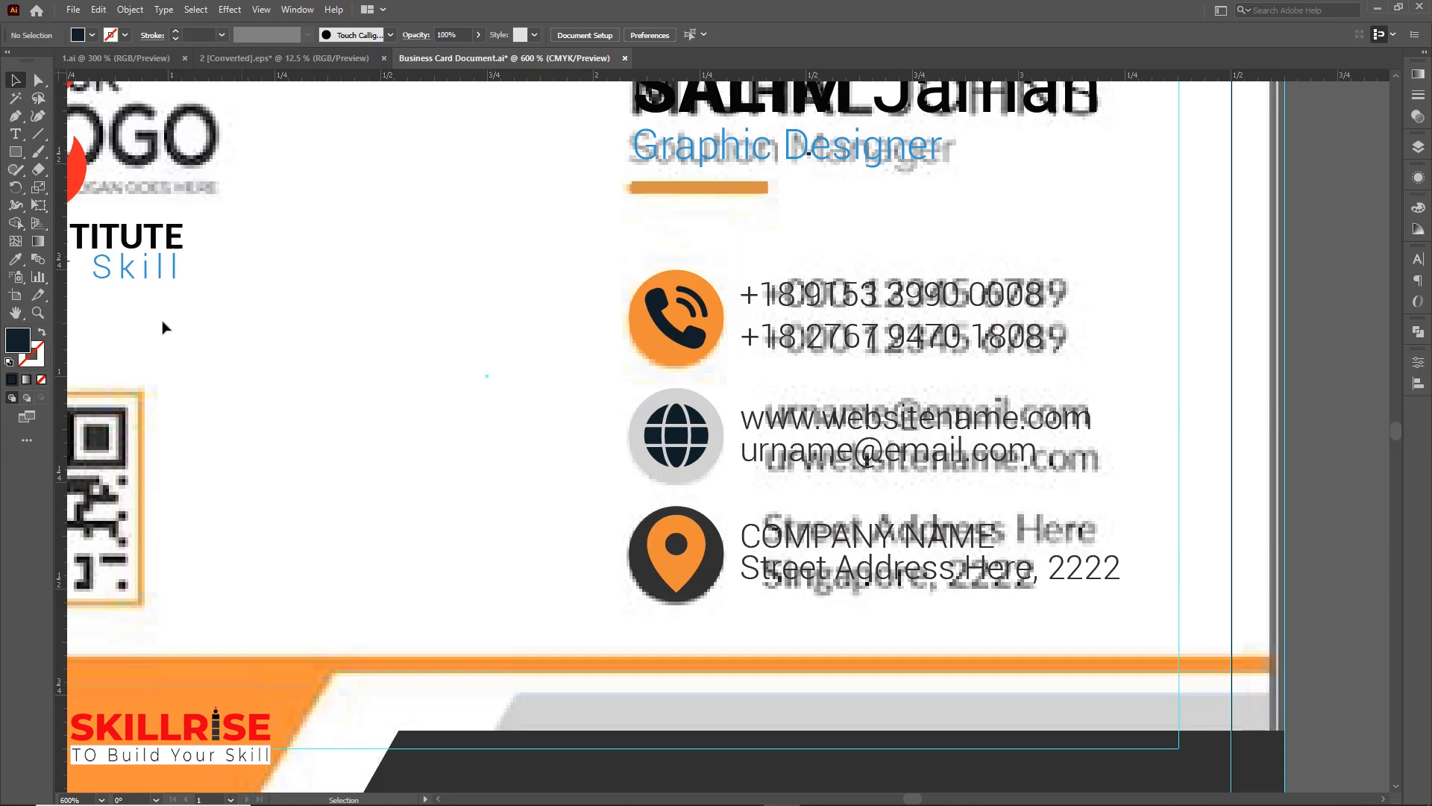
Drag two vertical guides from the ruler to mark the edges of the icon column
{"action": "left_click_drag", "start_coordinate": [62, 336], "coordinate": [646, 328]}
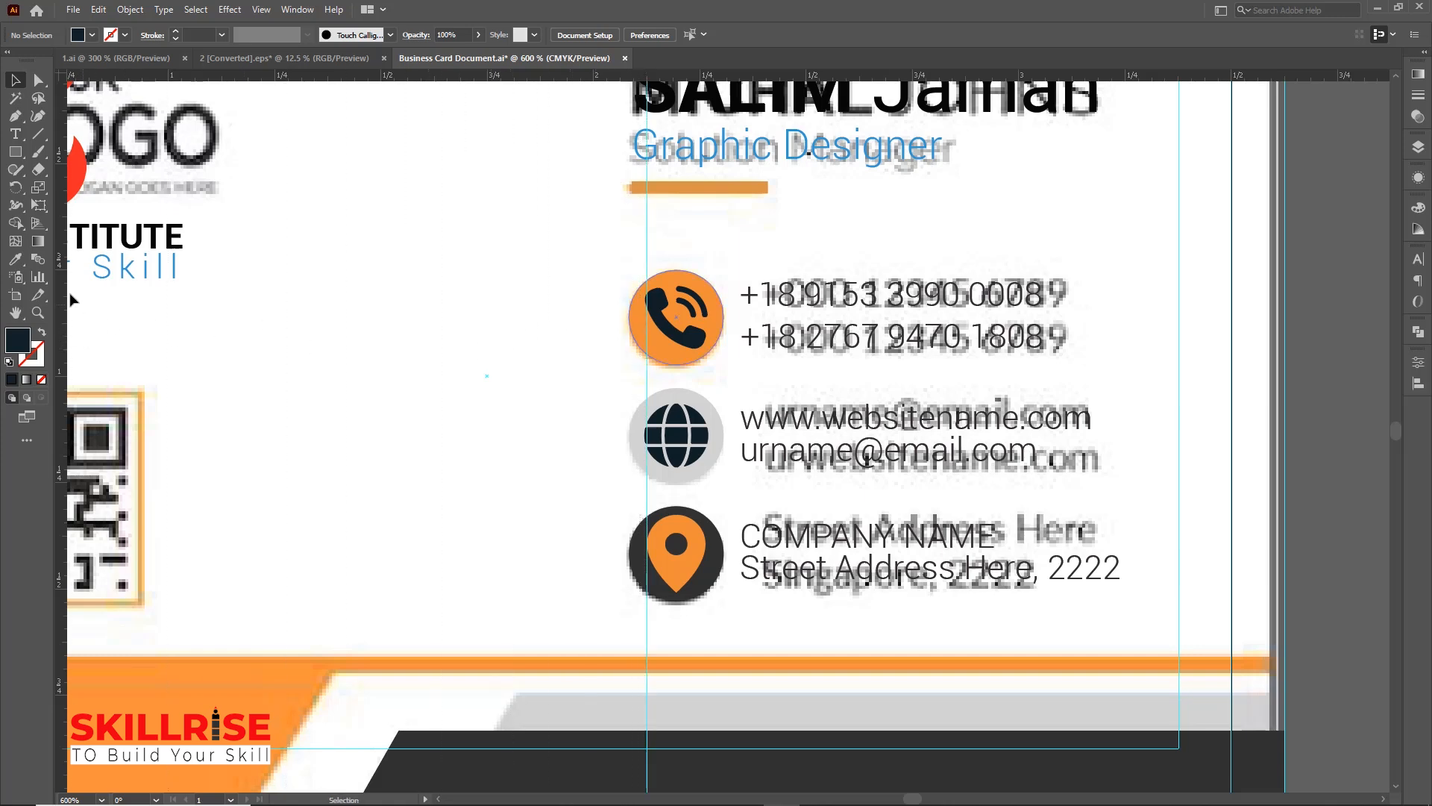
{"action": "left_click_drag", "start_coordinate": [62, 298], "coordinate": [707, 337]}
{"action": "key", "text": "a"}
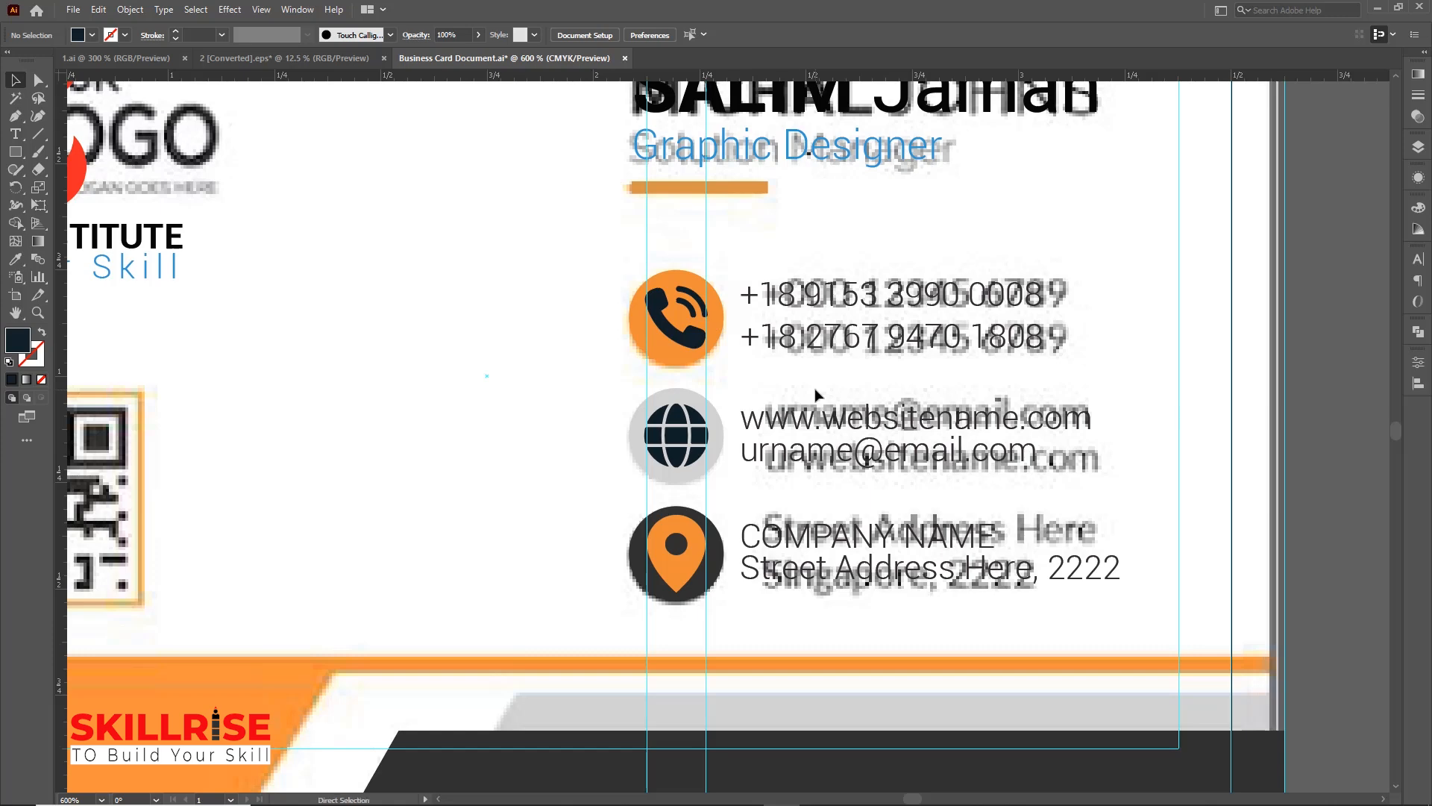
Select the reference card image and move it off the new card to the right
{"action": "scroll", "coordinate": [815, 396], "scroll_direction": "down", "scroll_amount": 5}
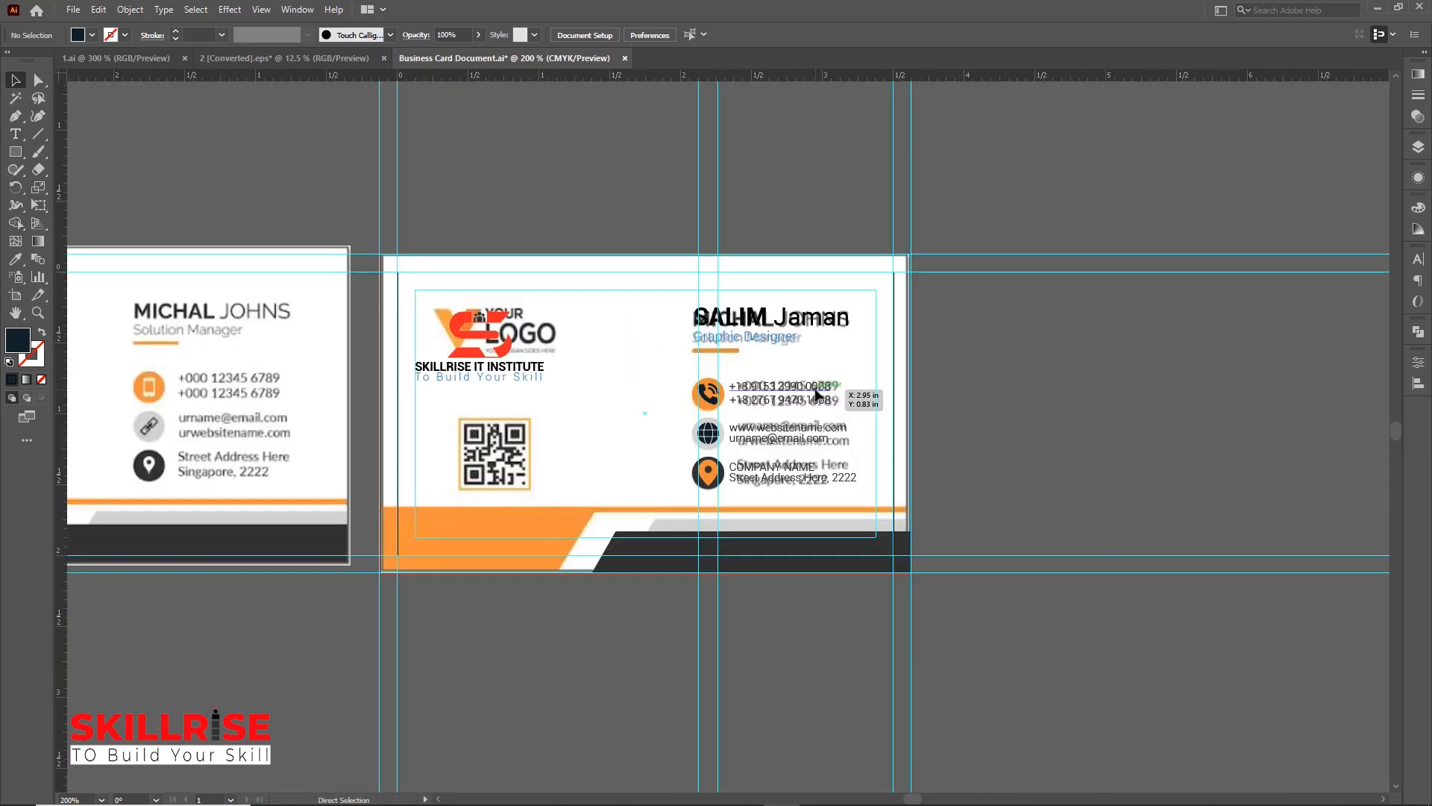
{"action": "key", "text": "v"}
{"action": "key", "text": "a"}
{"action": "key", "text": "ctrl+a"}
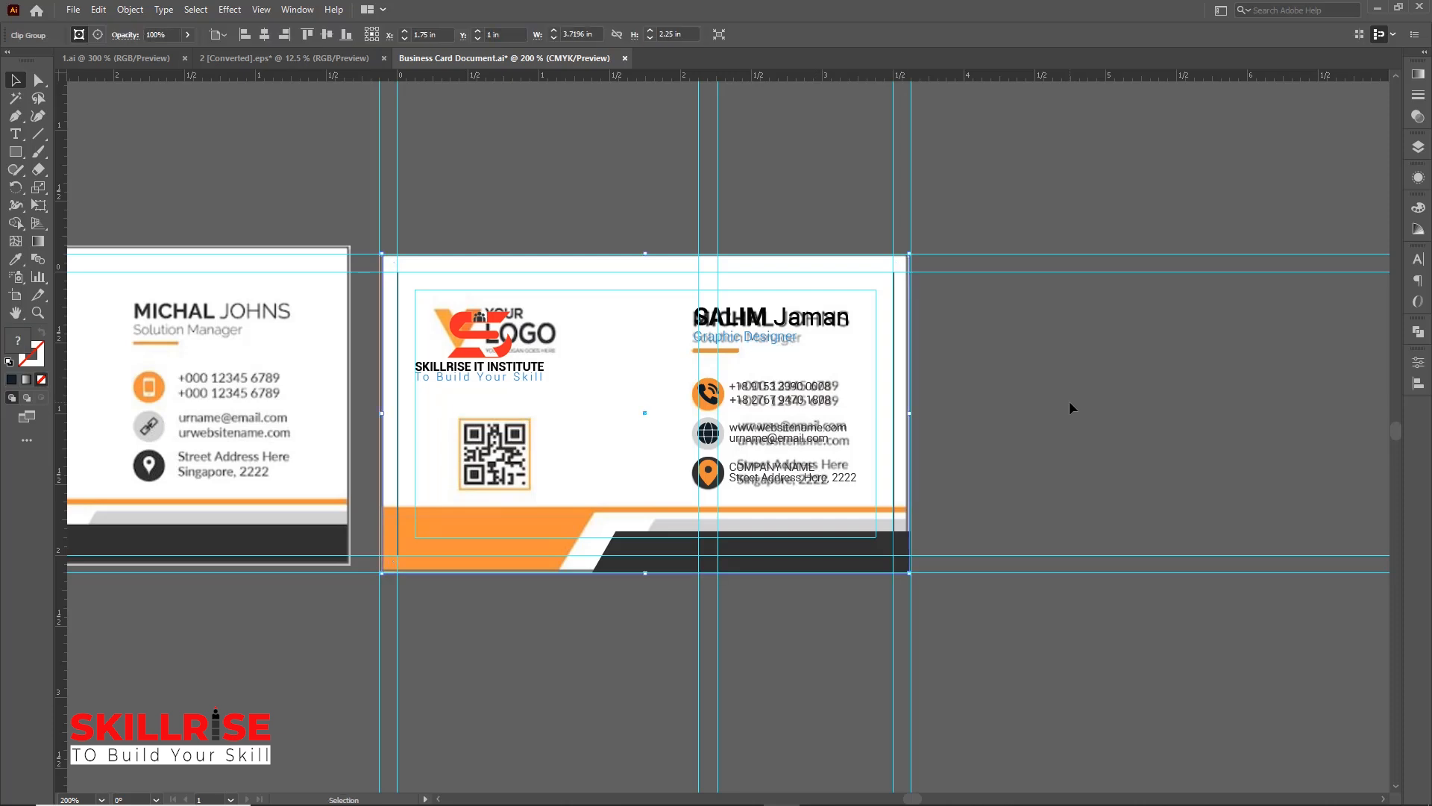
{"action": "left_click", "coordinate": [1068, 401]}
{"action": "left_click_drag", "start_coordinate": [617, 383], "coordinate": [1237, 161]}
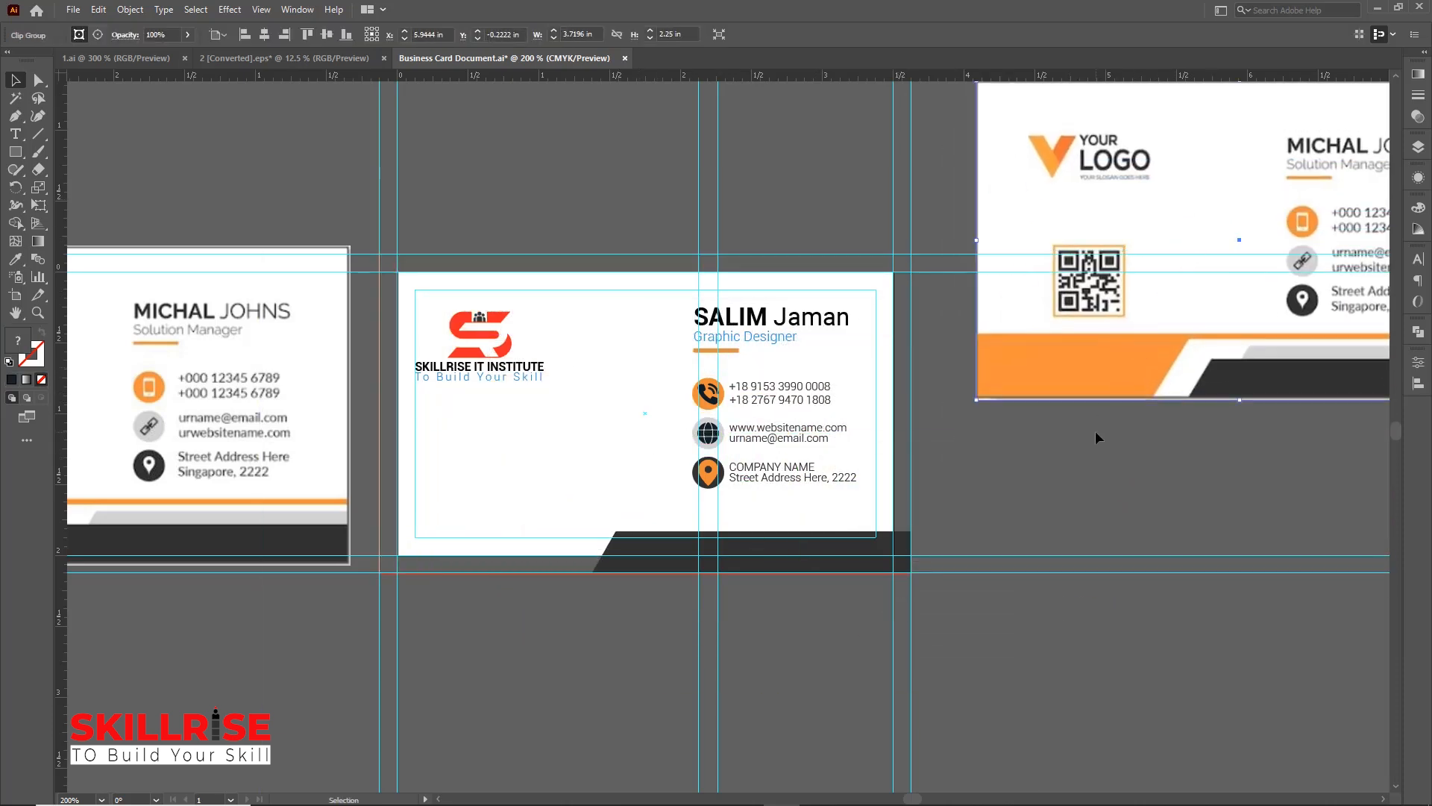
Paste the copied orange and white bottom band shapes in front onto the new card
{"action": "left_click", "coordinate": [1084, 478]}
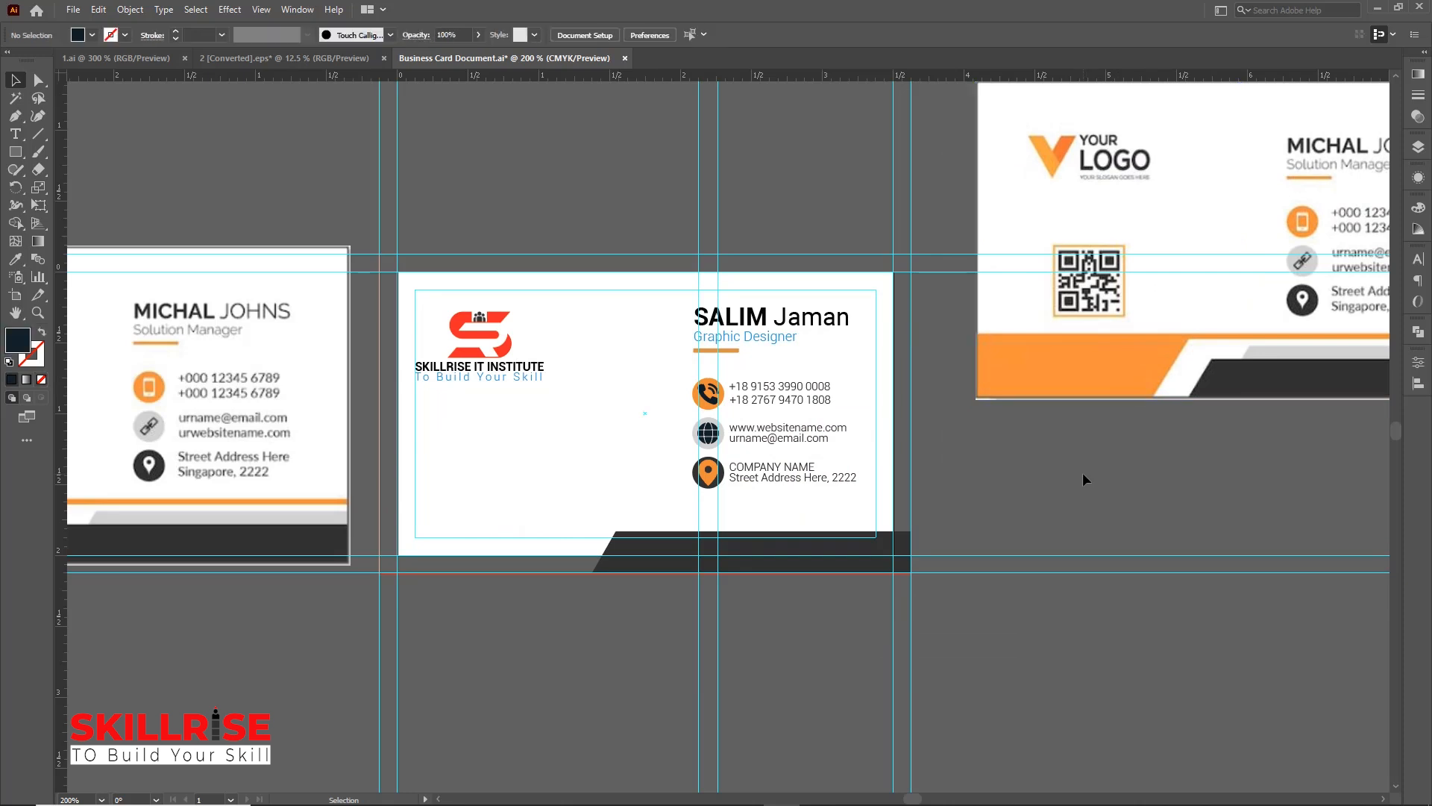
{"action": "key", "text": "a"}
{"action": "key", "text": "ctrl+f"}
{"action": "left_click", "coordinate": [1083, 475]}
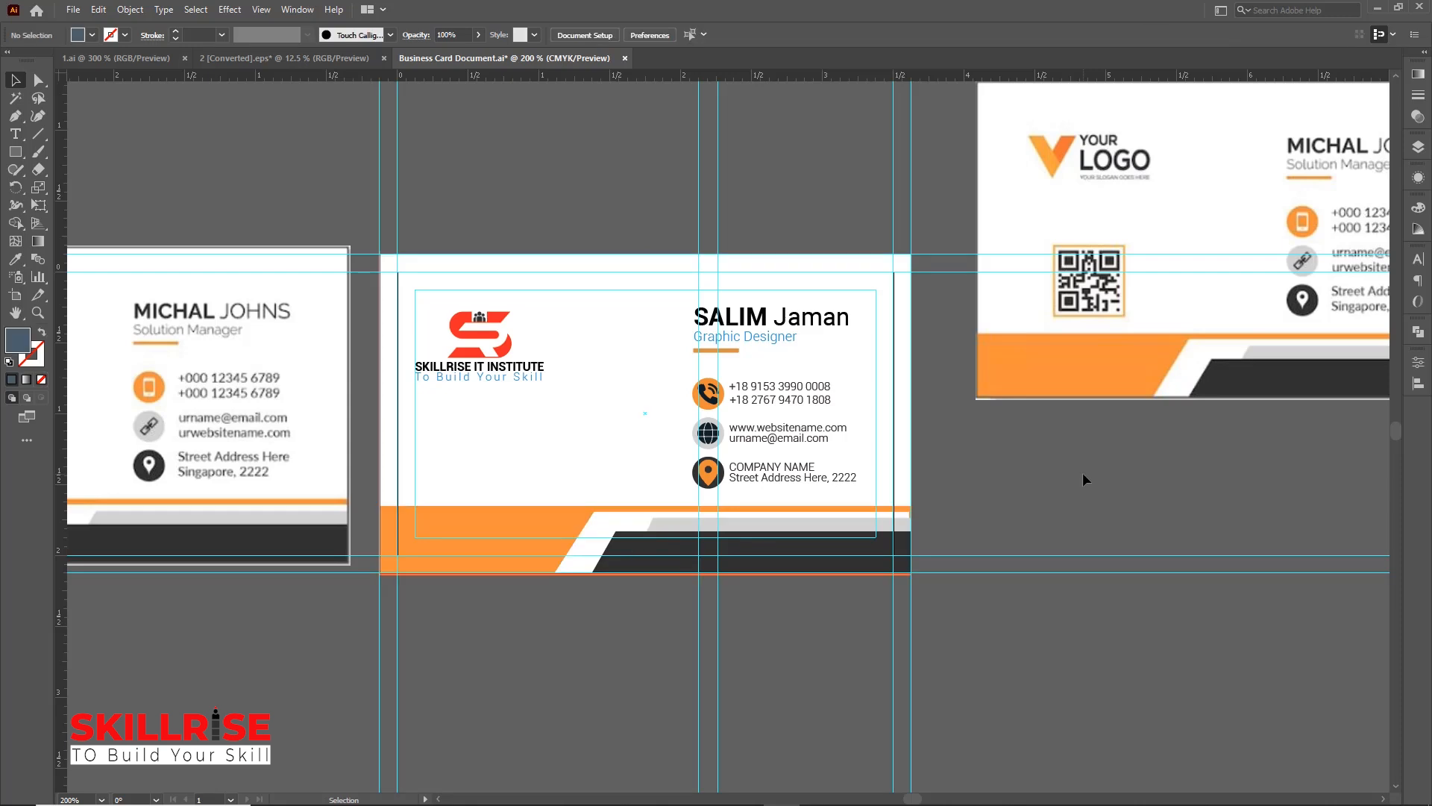
Move the reference card image further to the right, away from the new card
{"action": "left_click_drag", "start_coordinate": [1016, 351], "coordinate": [1260, 349]}
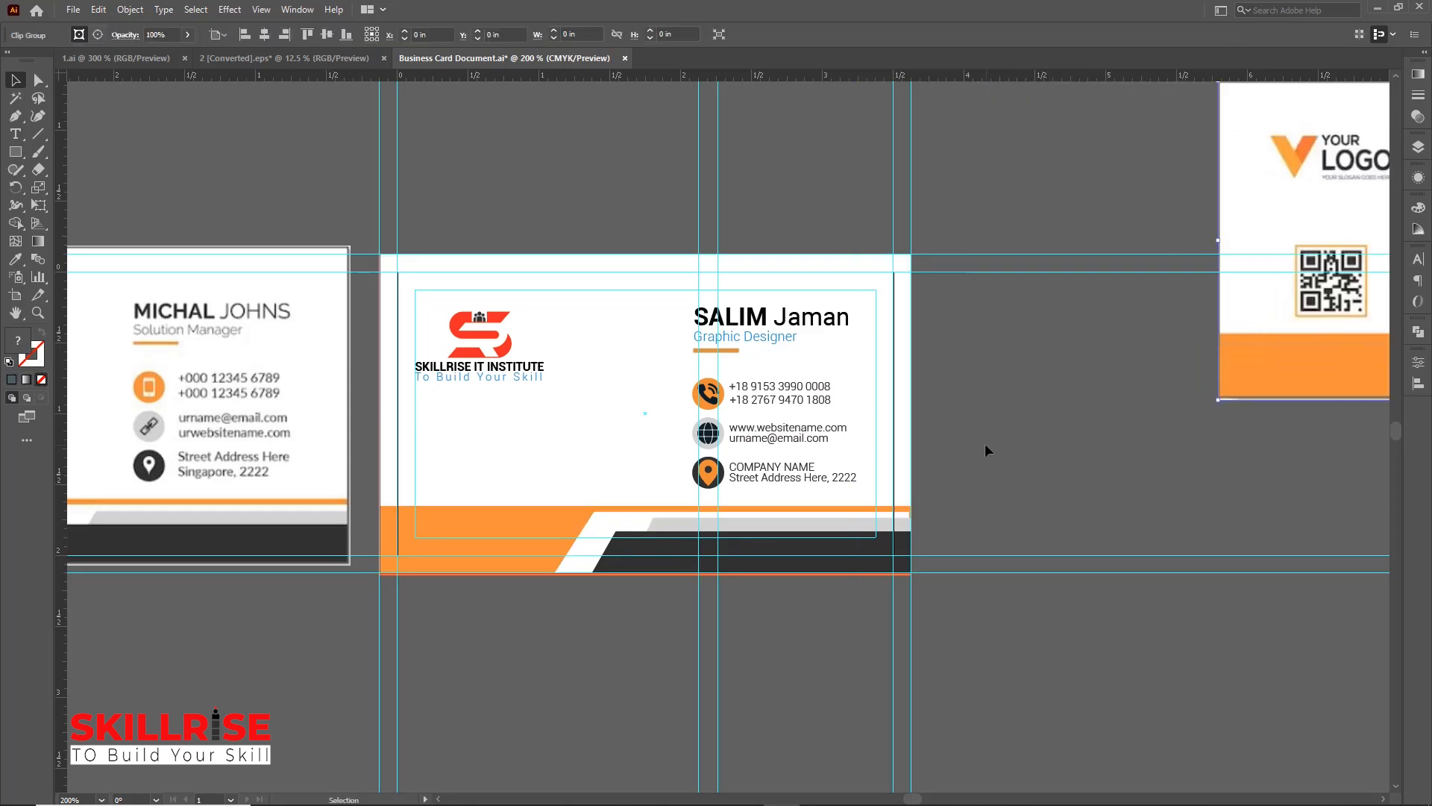
{"action": "left_click", "coordinate": [985, 451]}
Resize the orange bottom rectangle's height to about 0.44 in so it sits inside the card's bottom edge
{"action": "key", "text": "ctrl+equal"}
{"action": "key", "text": "ctrl+equal"}
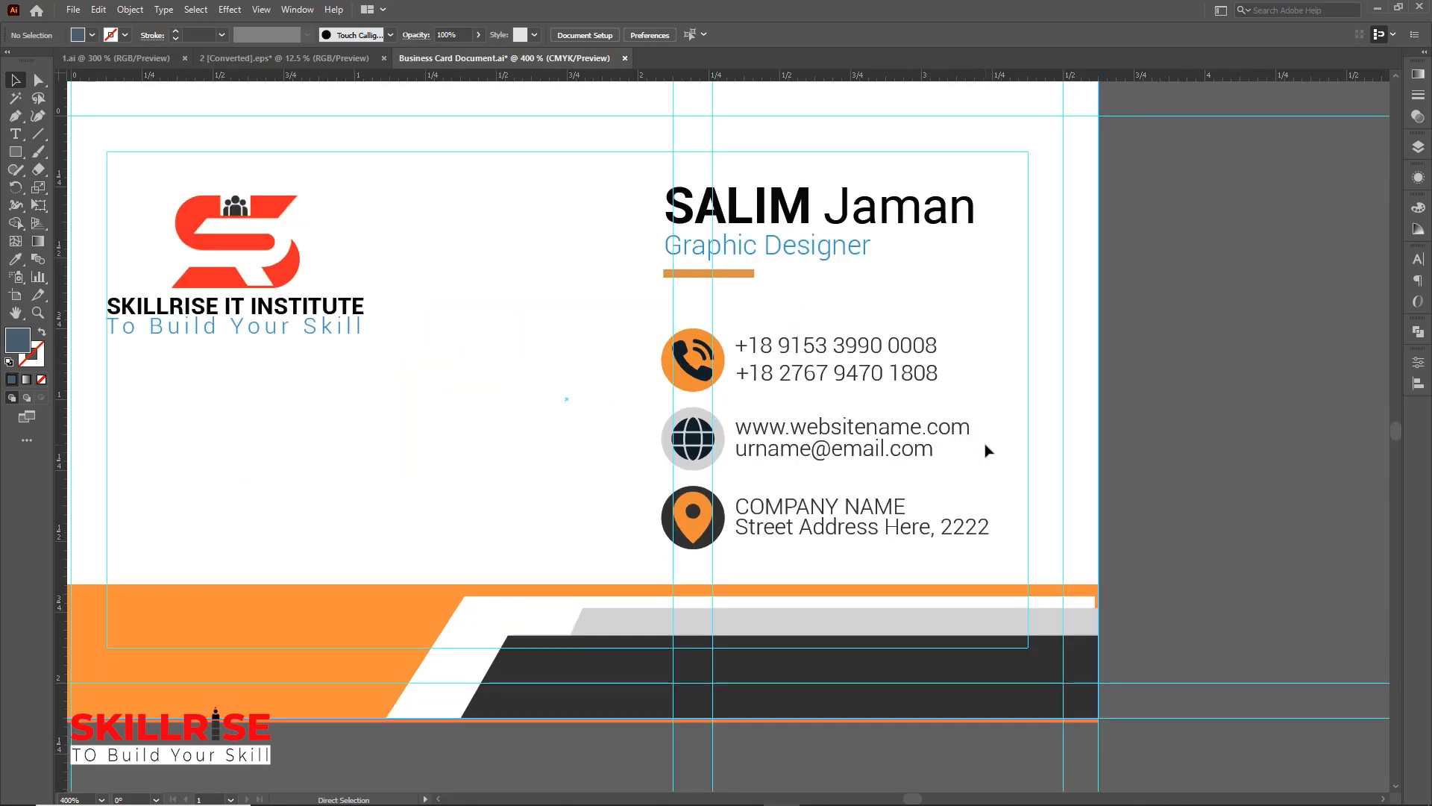
{"action": "scroll", "coordinate": [990, 450], "scroll_direction": "down", "scroll_amount": 3}
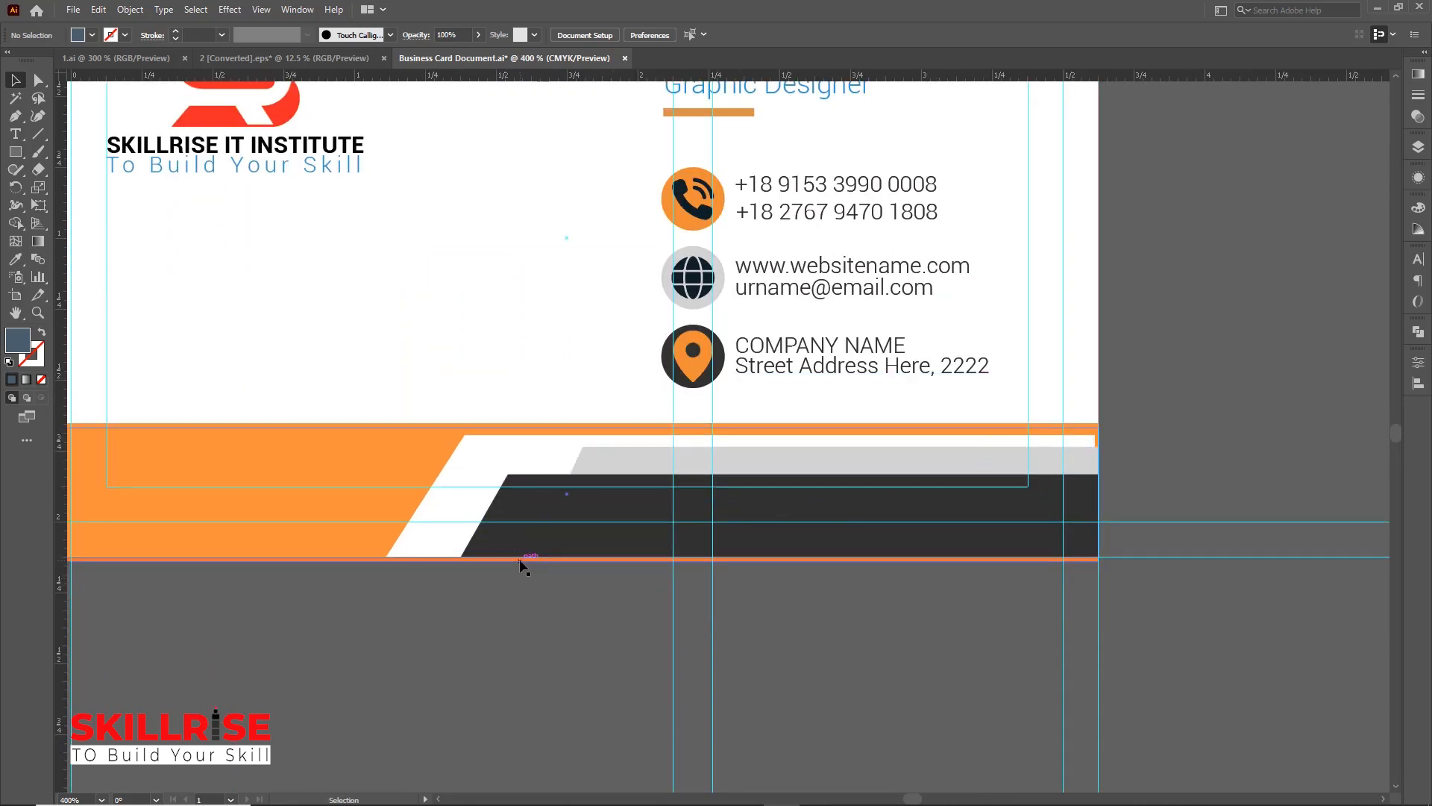
{"action": "scroll", "coordinate": [572, 625], "scroll_direction": "left", "scroll_amount": 5}
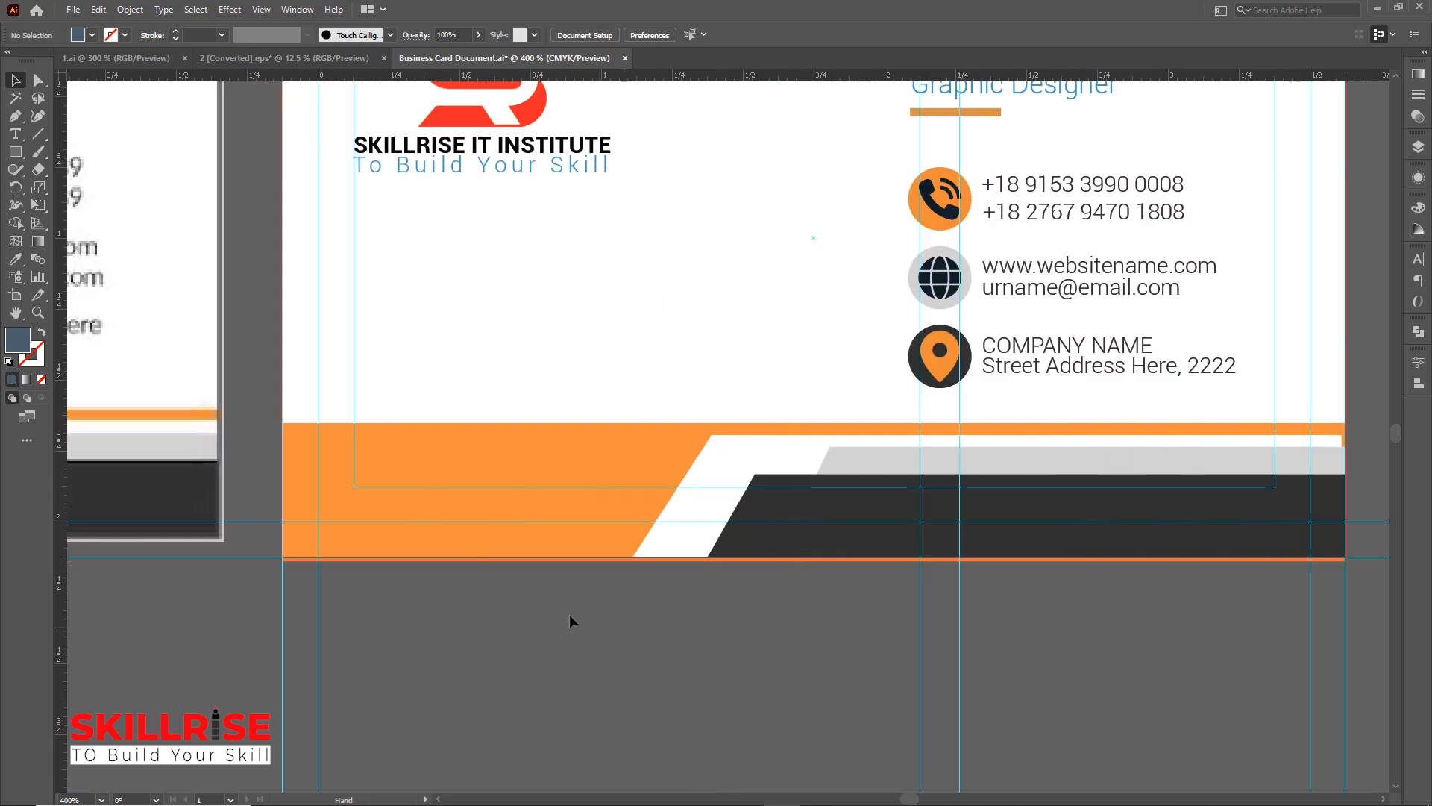
{"action": "left_click", "coordinate": [529, 543]}
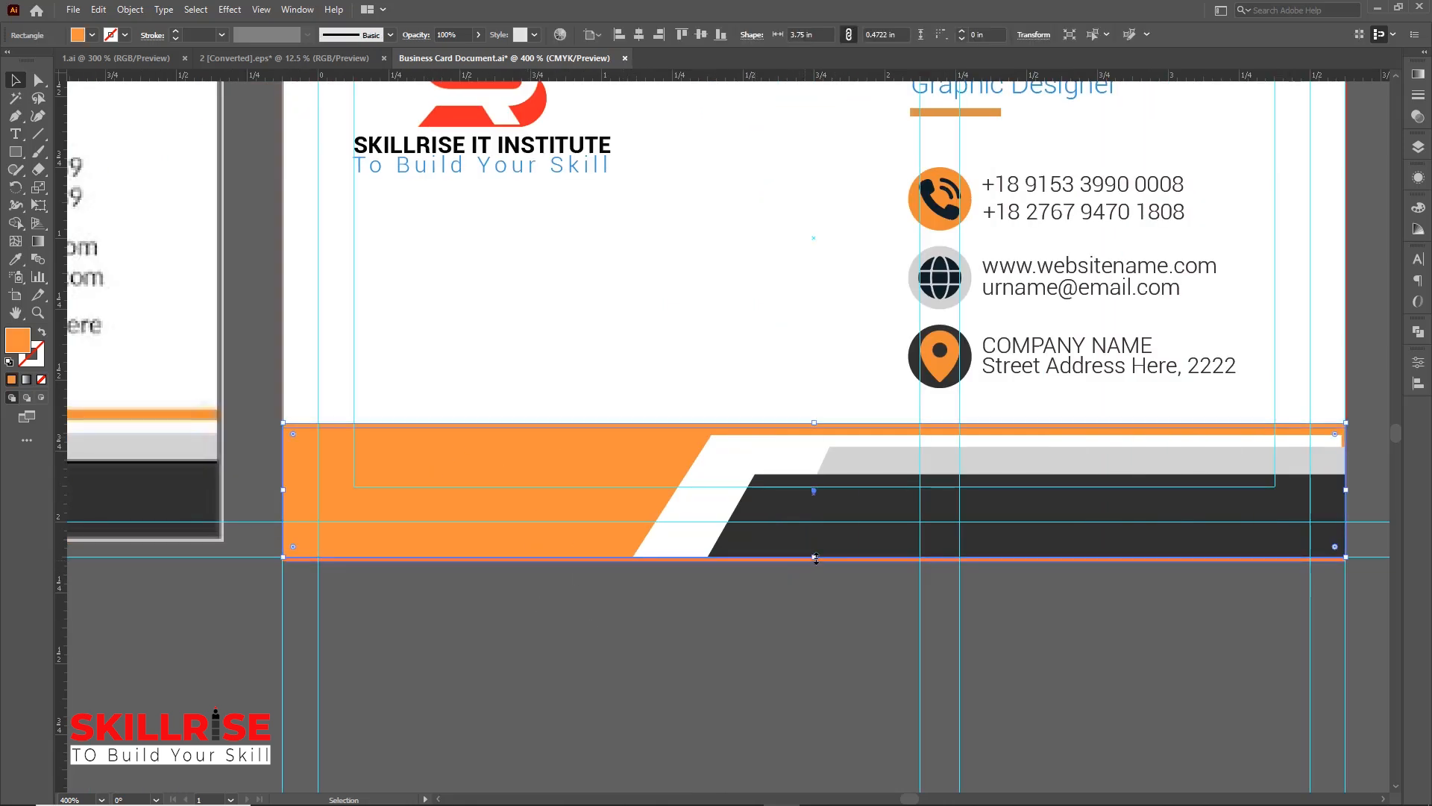
{"action": "mouse_move", "coordinate": [814, 557]}
{"action": "left_mouse_down"}
{"action": "mouse_move", "coordinate": [816, 596]}
{"action": "mouse_move", "coordinate": [816, 559]}
{"action": "left_mouse_up"}
{"action": "left_click", "coordinate": [616, 597]}
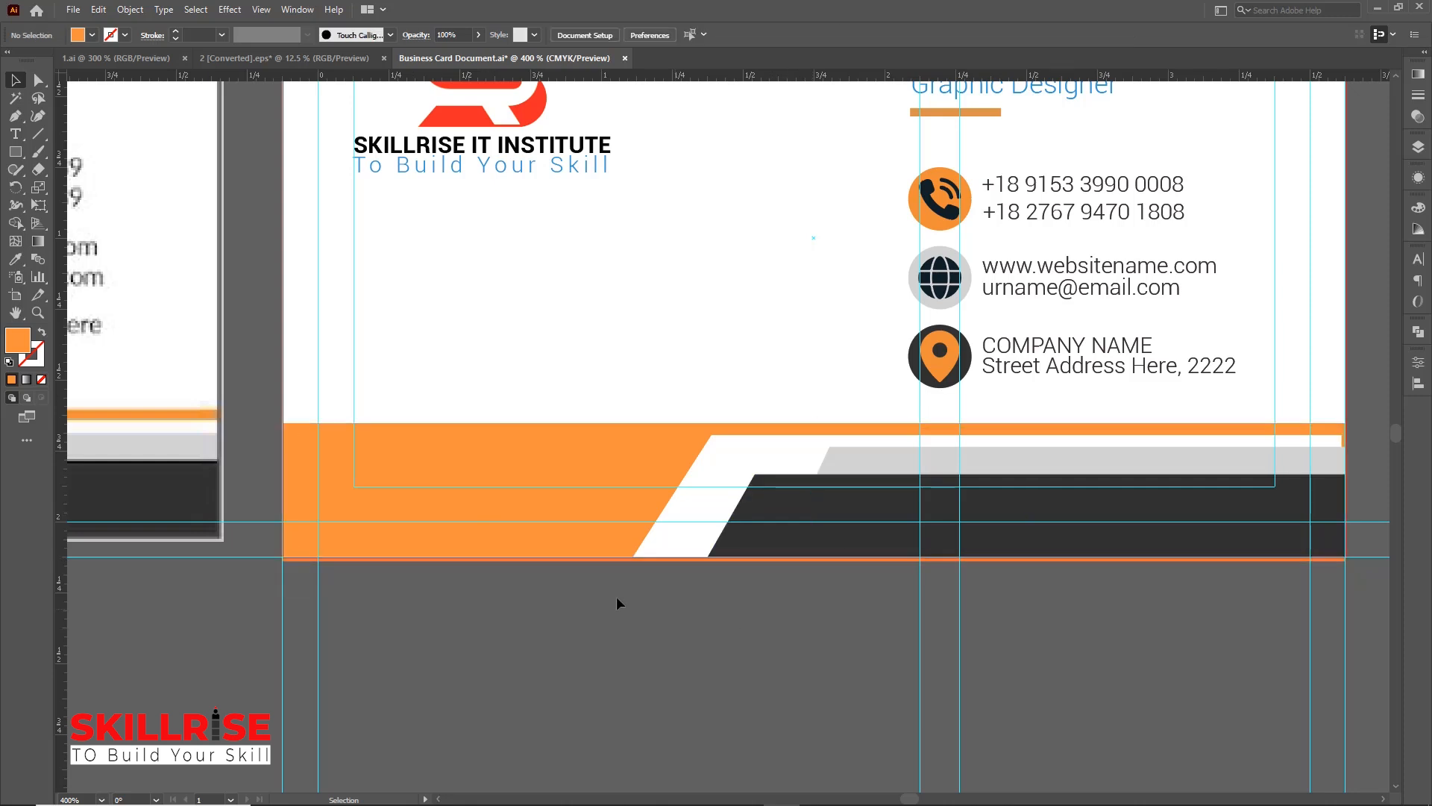
{"action": "left_click", "coordinate": [593, 561]}
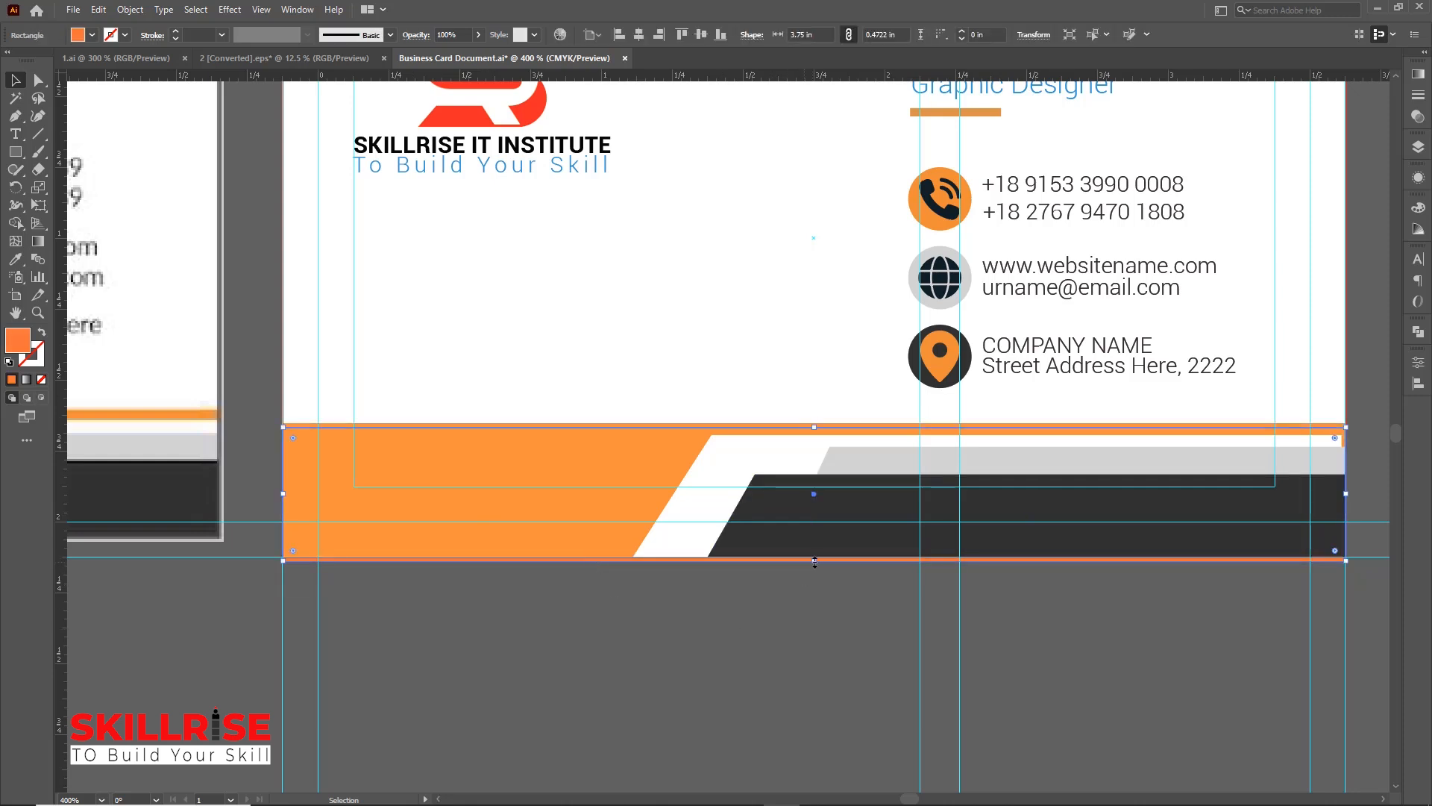
{"action": "left_click_drag", "start_coordinate": [816, 561], "coordinate": [816, 552]}
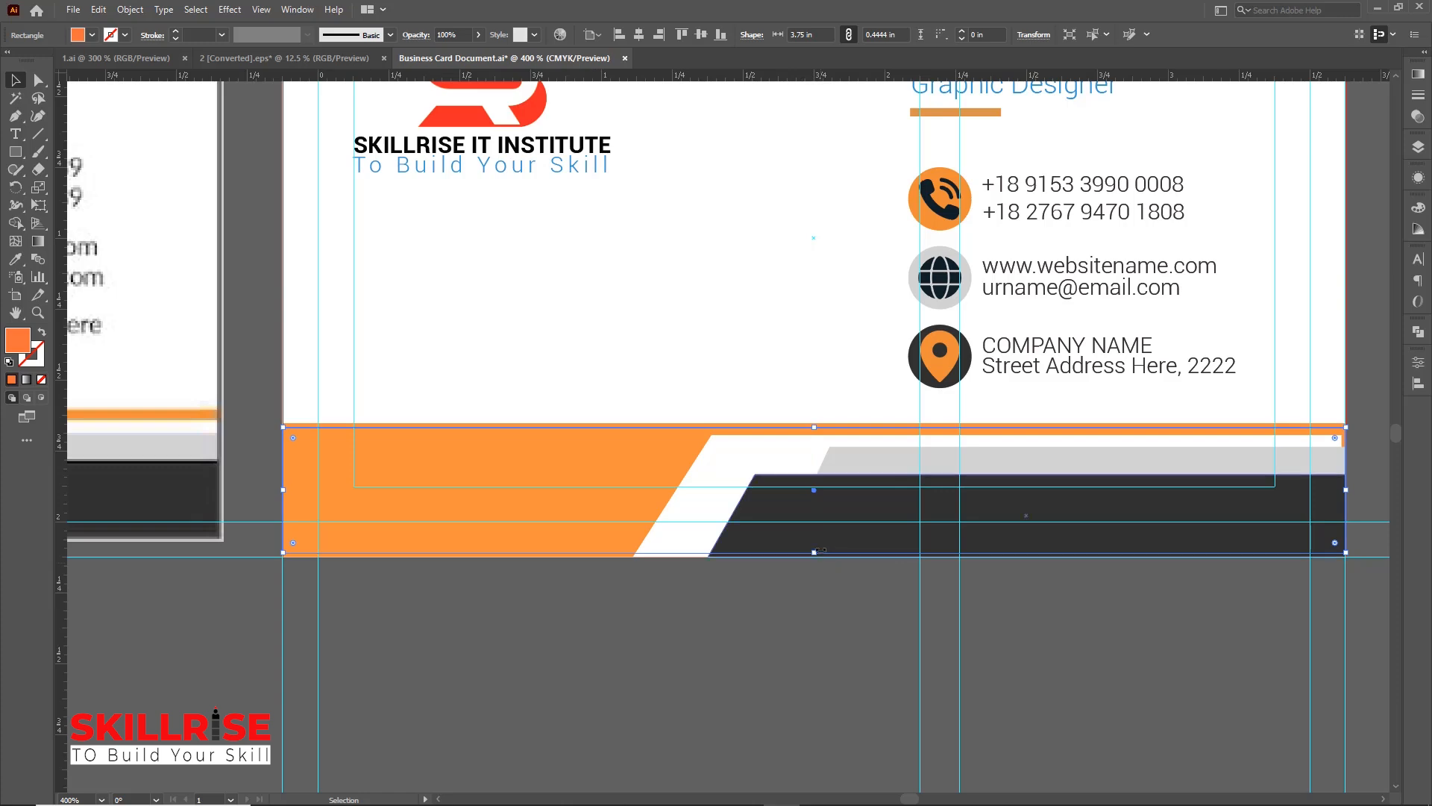
{"action": "left_click", "coordinate": [808, 587]}
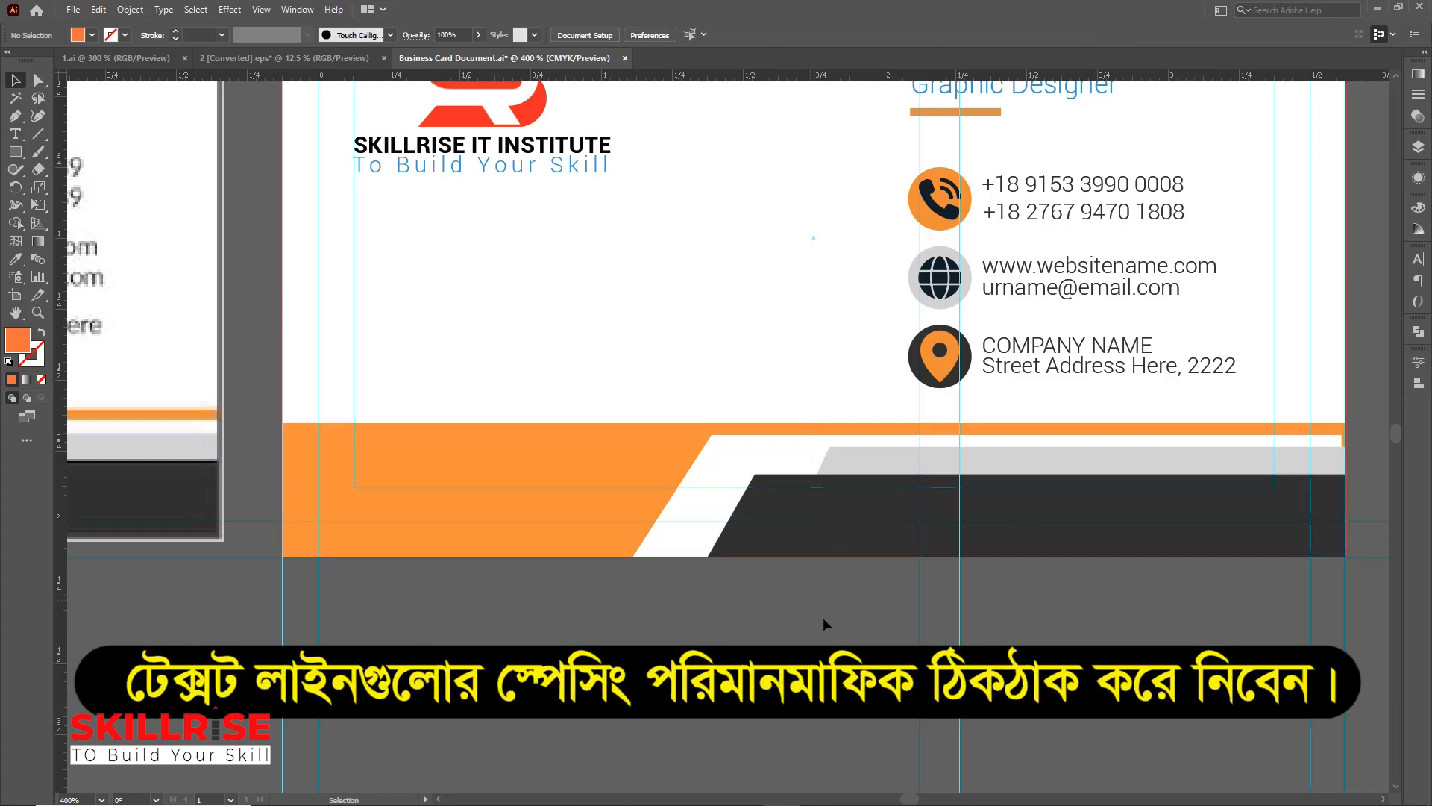
{"action": "key", "text": "ctrl+minus"}
{"action": "key", "text": "ctrl+minus"}
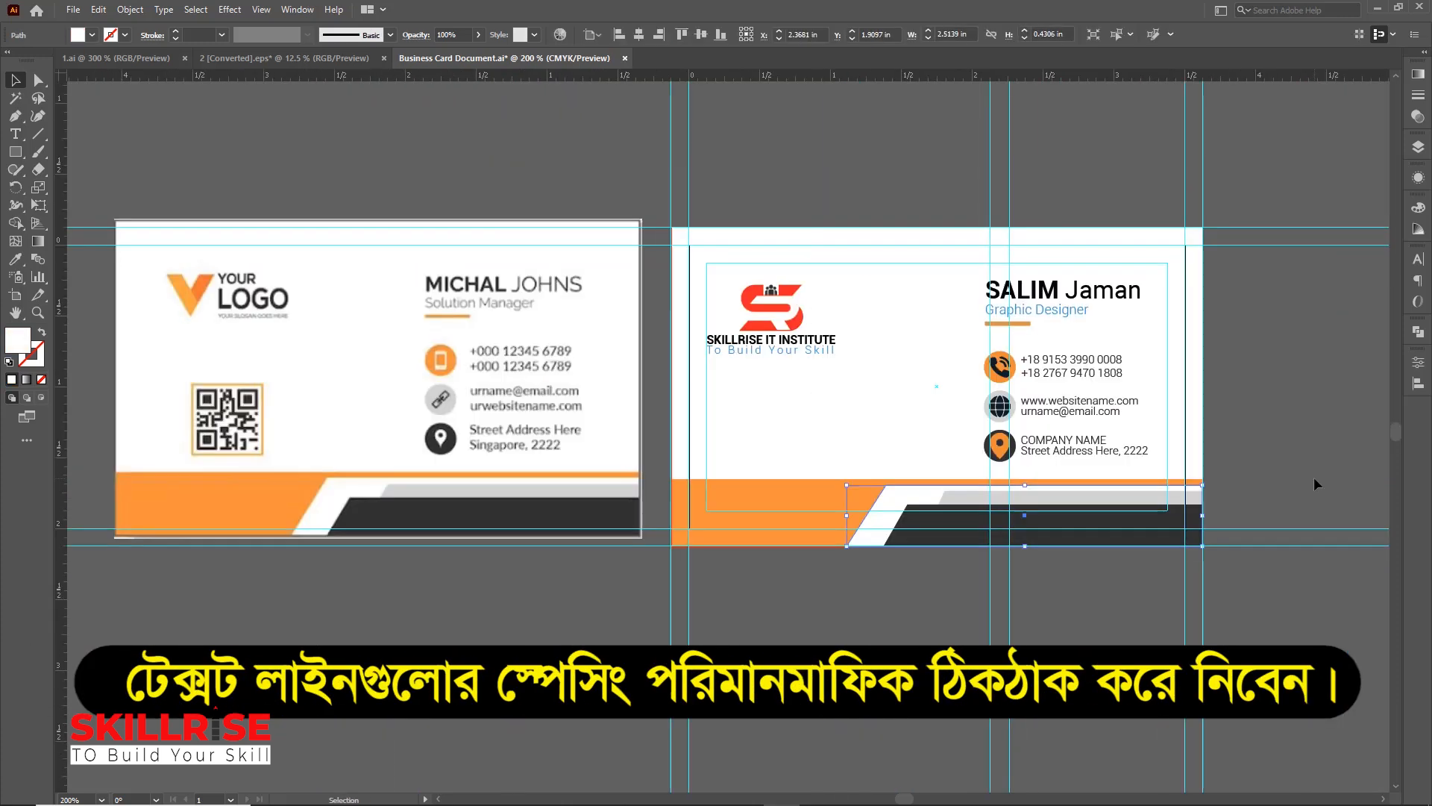
{"action": "left_click", "coordinate": [1314, 483]}
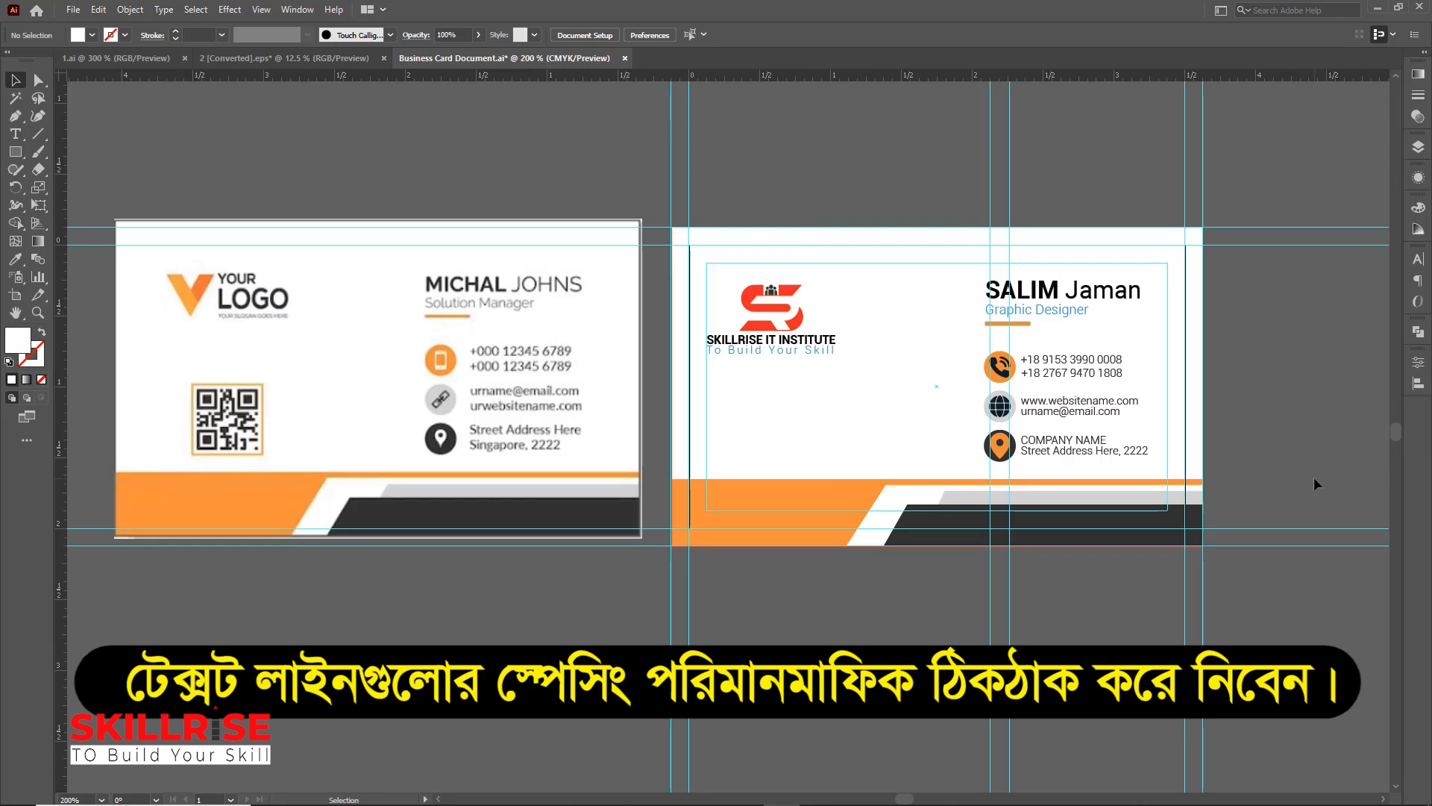
{"action": "key", "text": "ctrl+plus"}
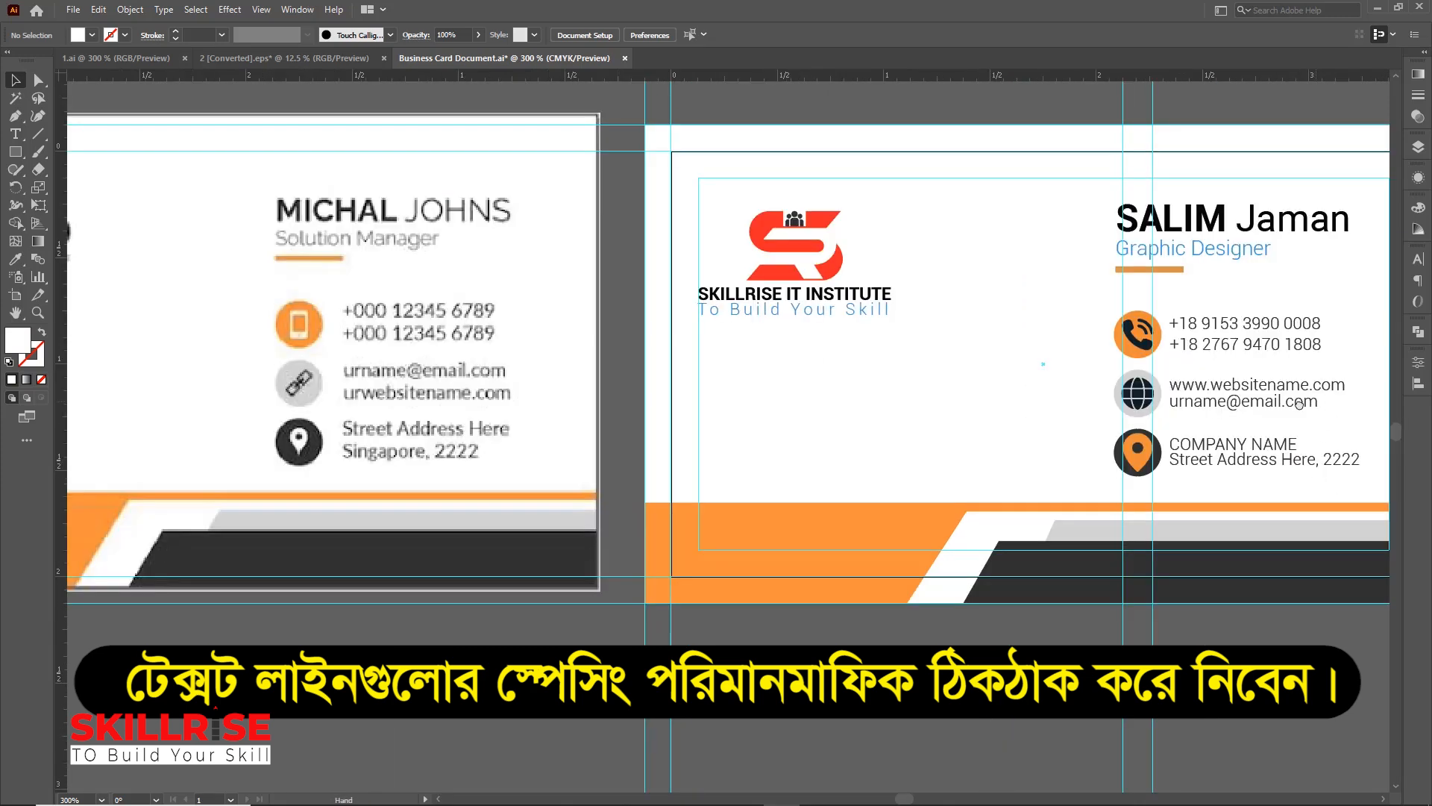
{"action": "left_click_drag", "start_coordinate": [1314, 476], "coordinate": [1029, 440]}
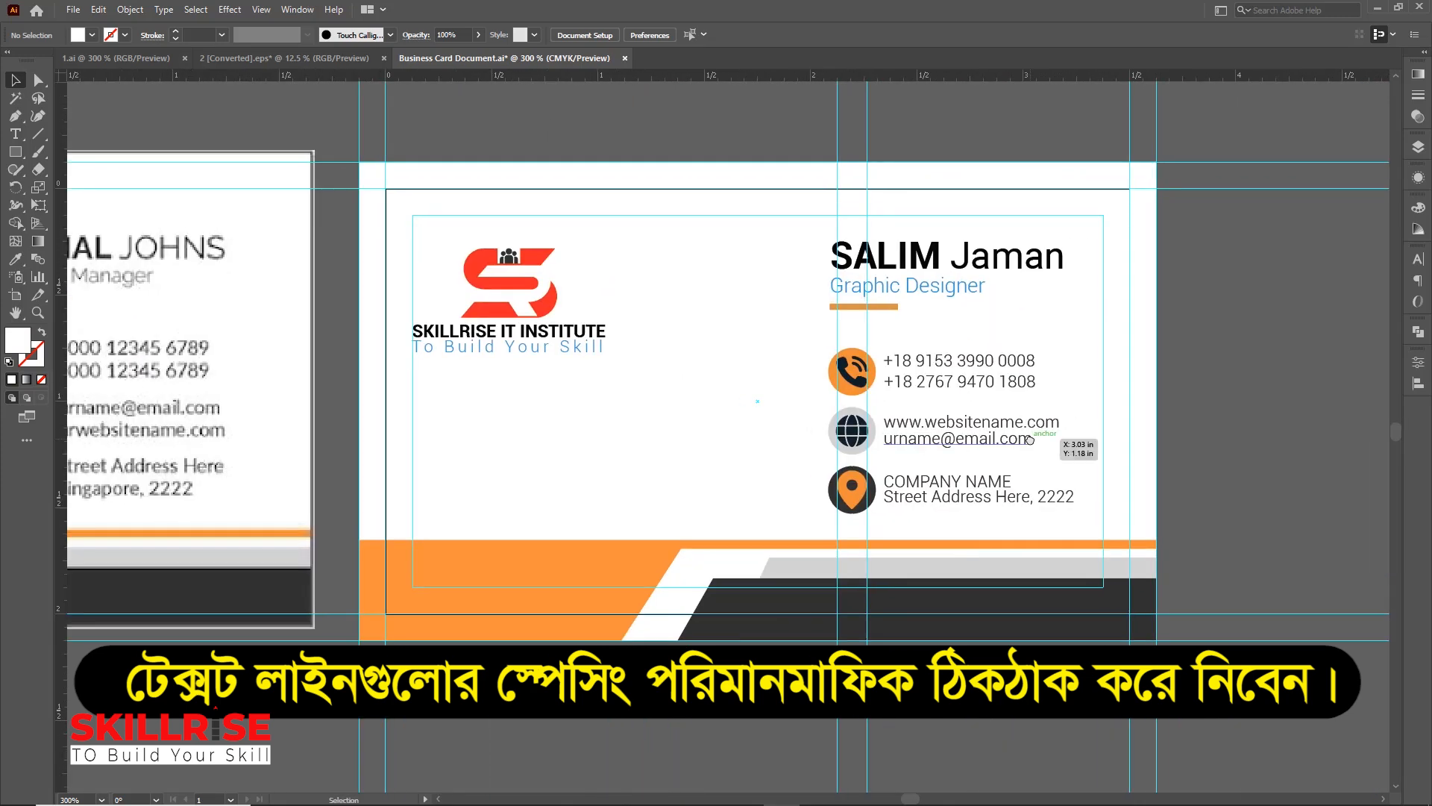